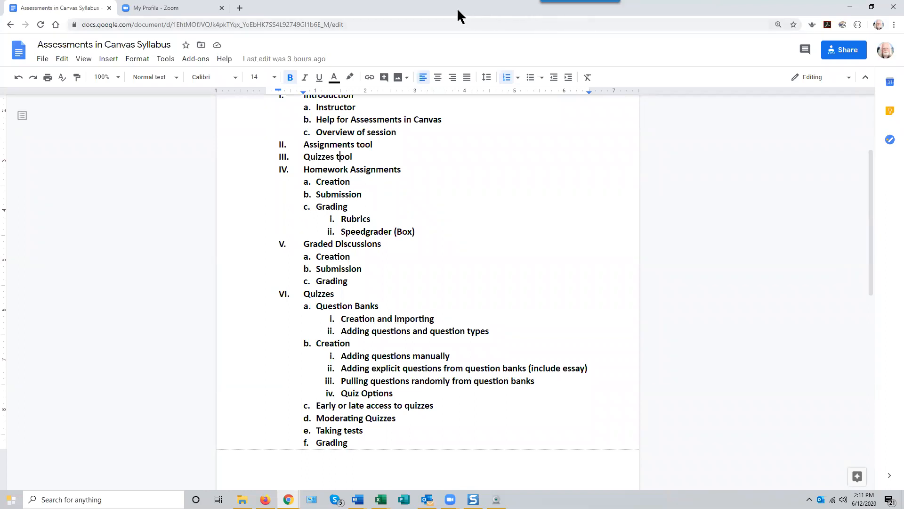
Switch to the Canvas Dashboard window in Chrome and open the Modules page of the Content Creation Seminar 8.2.2019 course
{"action": "left_click", "coordinate": [850, 7]}
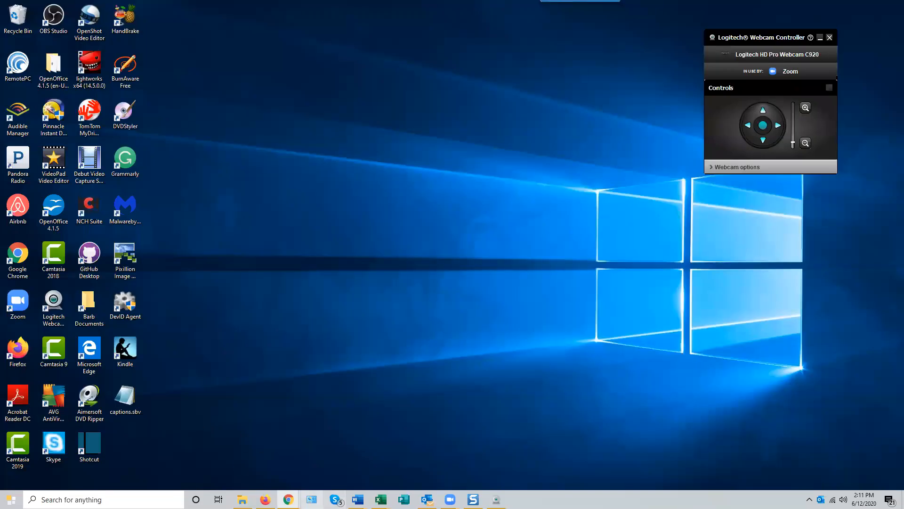
{"action": "mouse_move", "coordinate": [289, 499]}
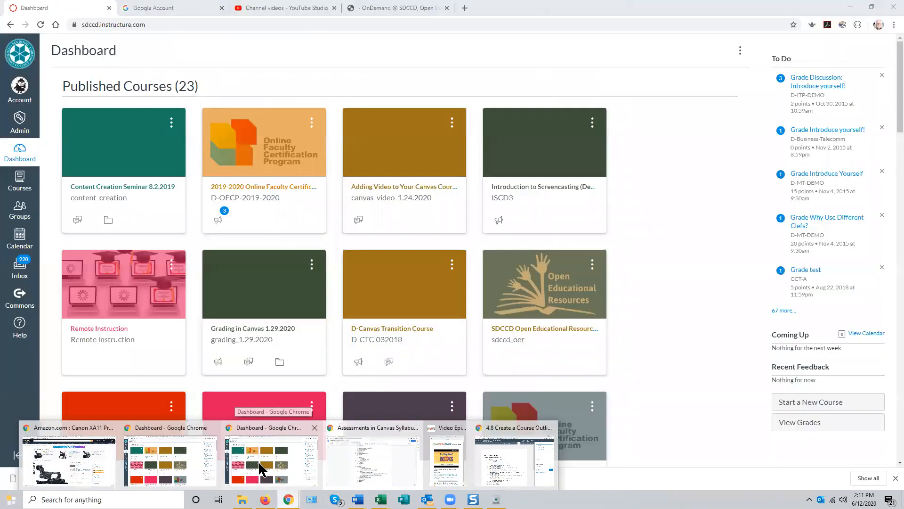
{"action": "left_click", "coordinate": [258, 460]}
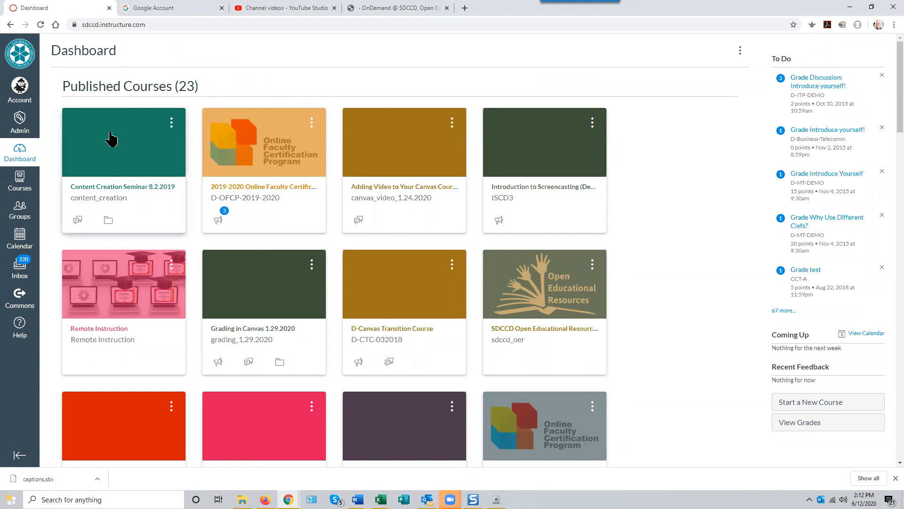
{"action": "left_click", "coordinate": [115, 143]}
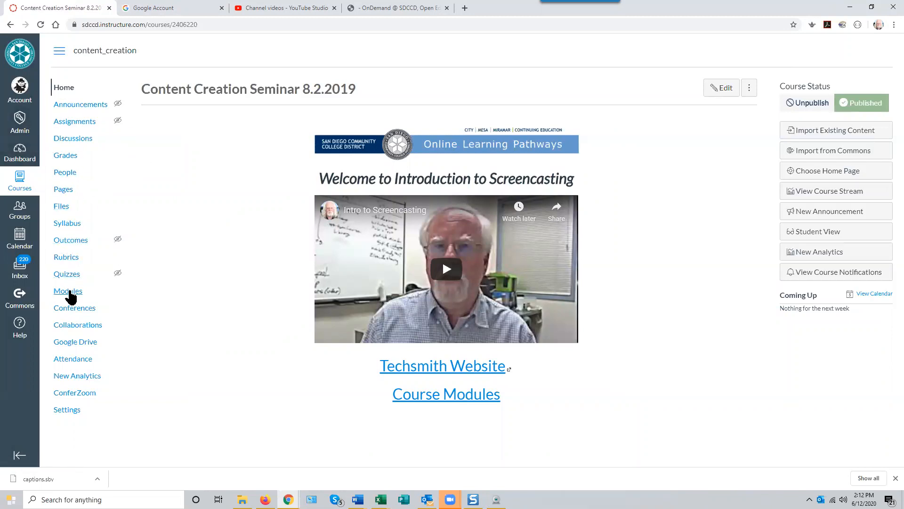
{"action": "left_click", "coordinate": [70, 293]}
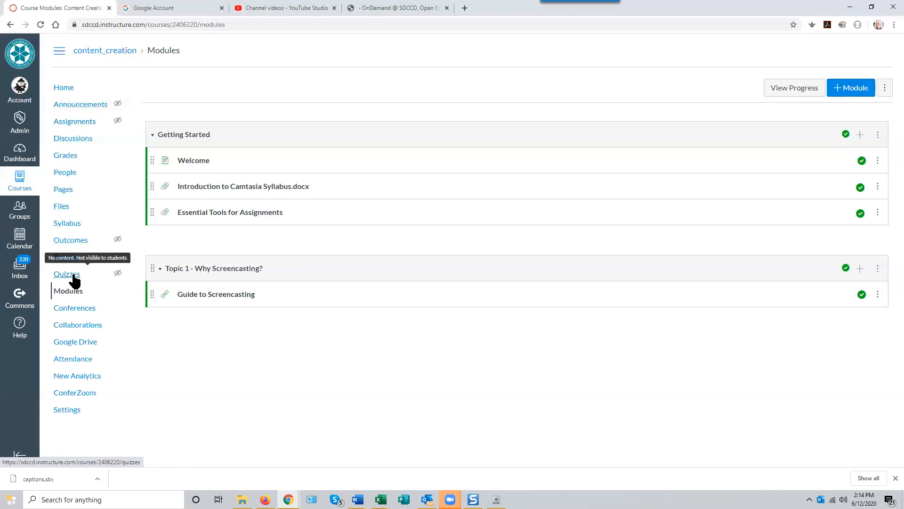
Open the Assignments page of the Introduction to Screencasting (ISCD3) course and examine its Homework Assignments, Test and Discussion groups
{"action": "left_click", "coordinate": [22, 156]}
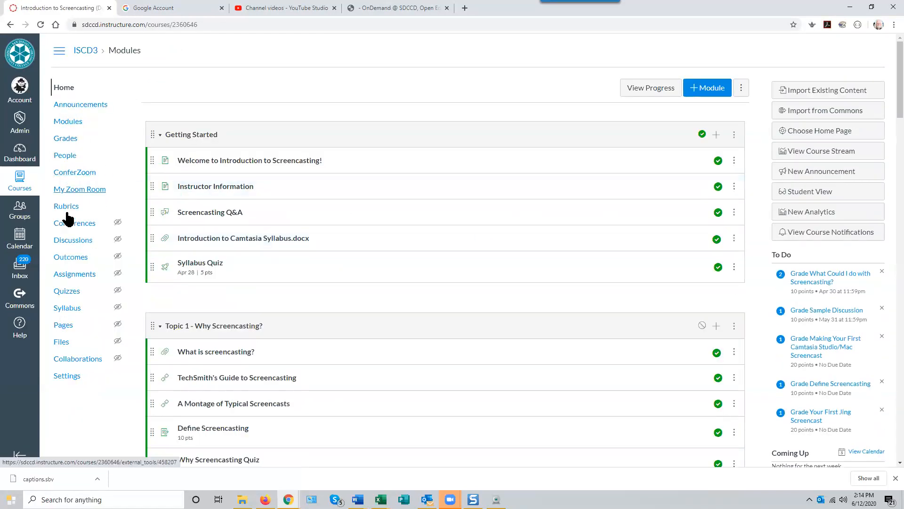
{"action": "left_click", "coordinate": [80, 276]}
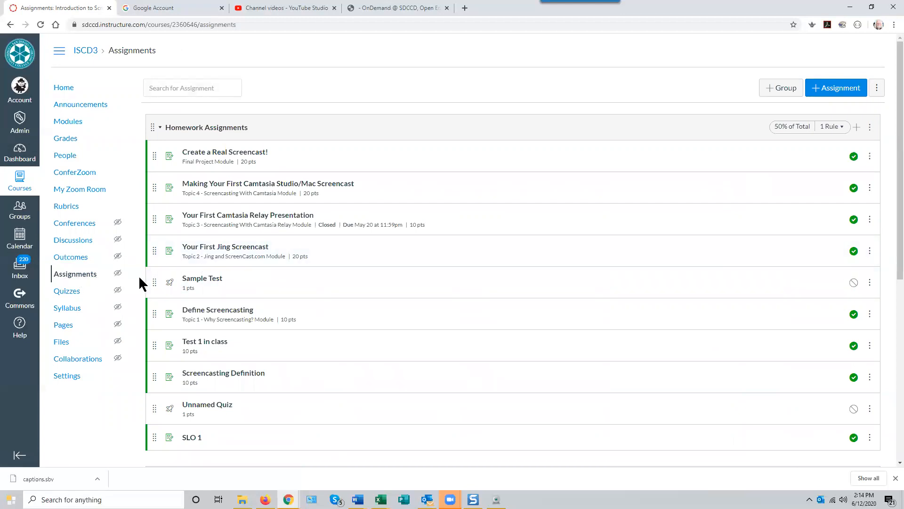
{"action": "scroll", "coordinate": [139, 279], "scroll_direction": "down", "scroll_amount": 2}
{"action": "scroll", "coordinate": [139, 278], "scroll_direction": "up", "scroll_amount": 2}
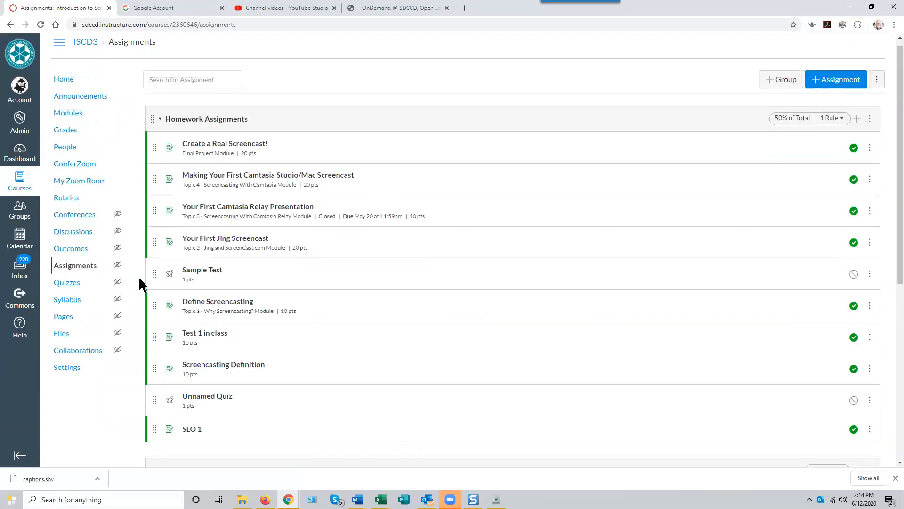
{"action": "scroll", "coordinate": [139, 276], "scroll_direction": "down", "scroll_amount": 3}
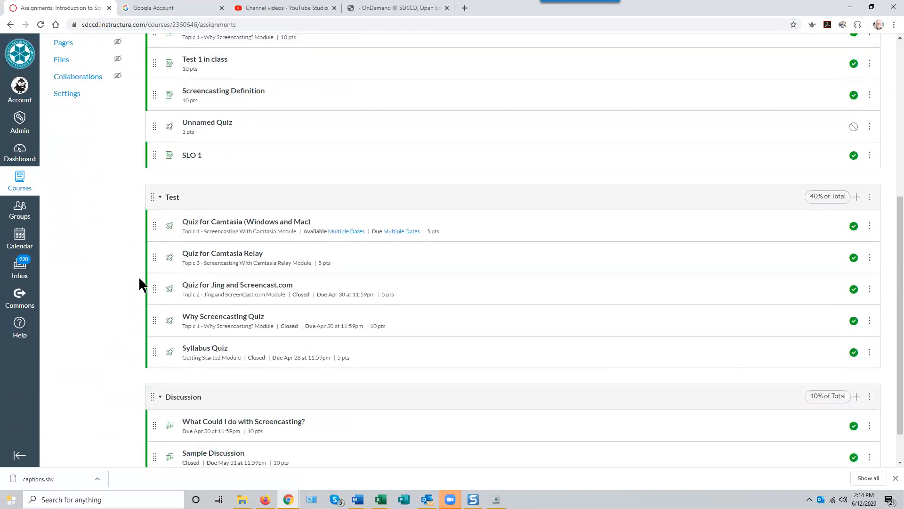
{"action": "scroll", "coordinate": [139, 276], "scroll_direction": "up", "scroll_amount": 6}
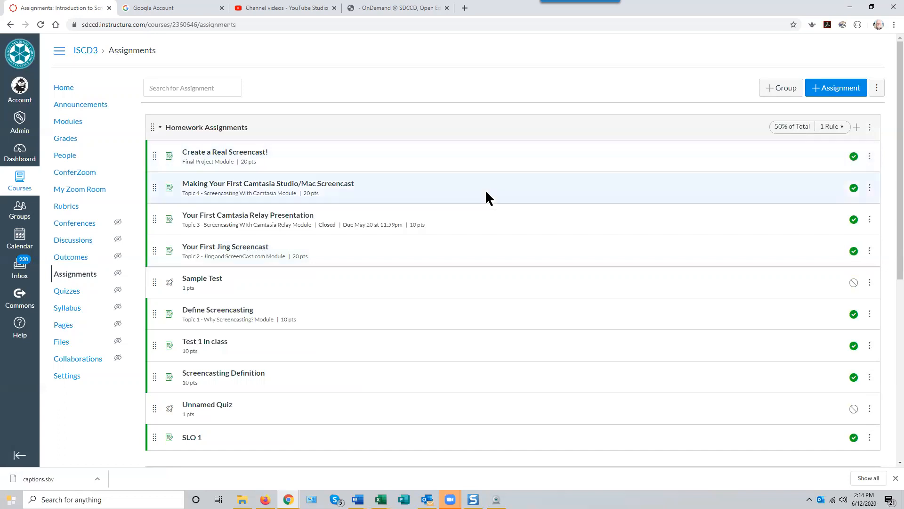
{"action": "scroll", "coordinate": [488, 201], "scroll_direction": "down", "scroll_amount": 7}
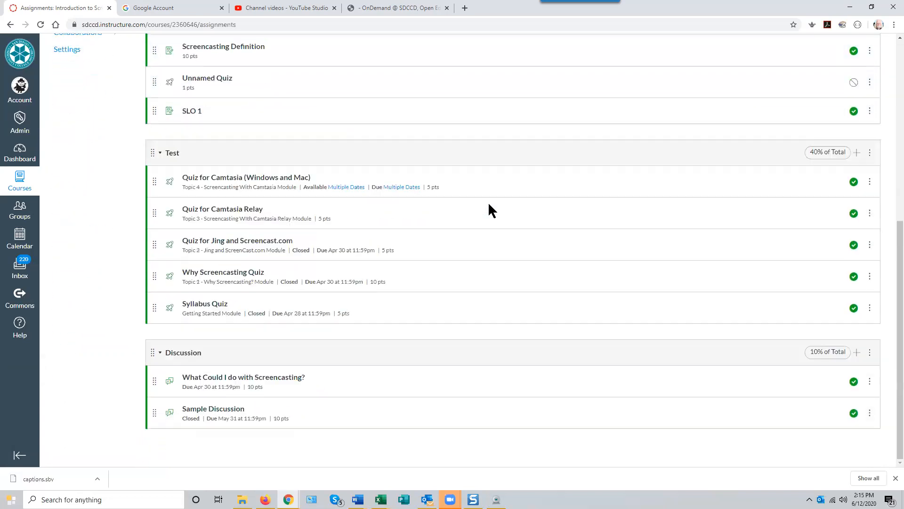
{"action": "scroll", "coordinate": [489, 204], "scroll_direction": "up", "scroll_amount": 7}
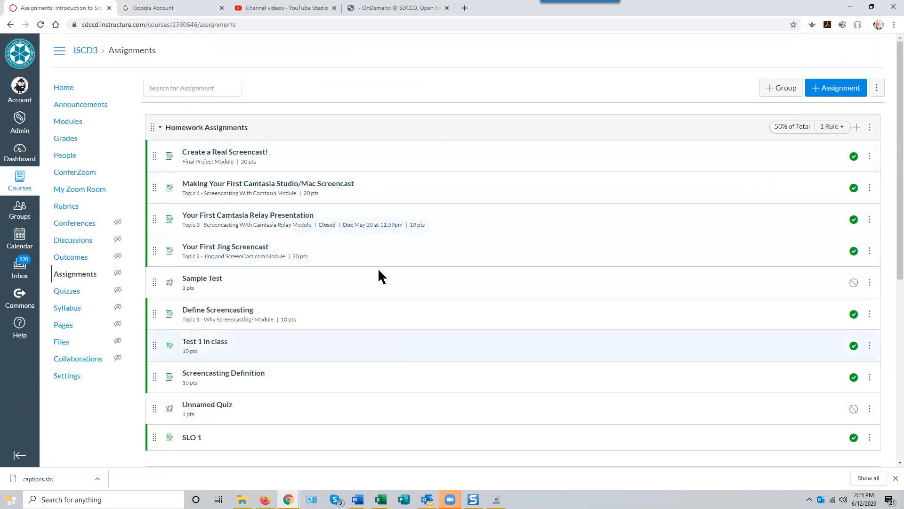
{"action": "scroll", "coordinate": [370, 233], "scroll_direction": "down", "scroll_amount": 2}
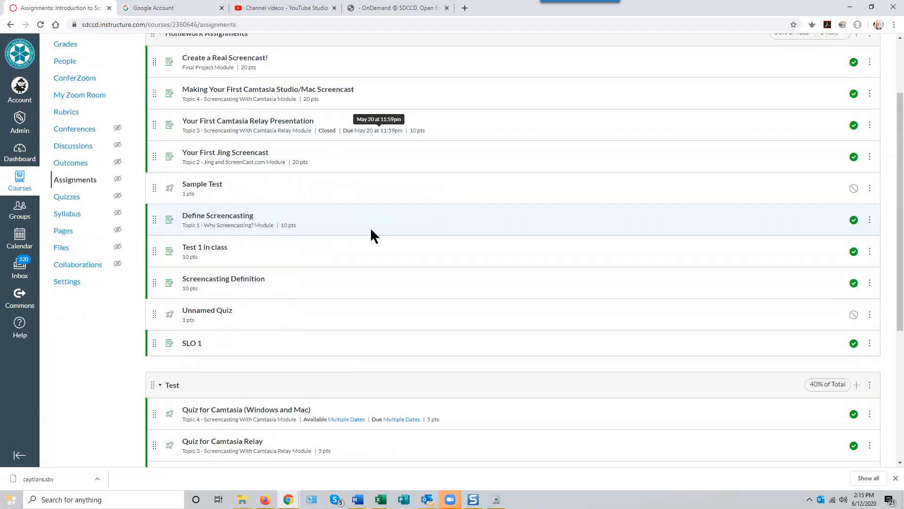
{"action": "scroll", "coordinate": [371, 230], "scroll_direction": "up", "scroll_amount": 2}
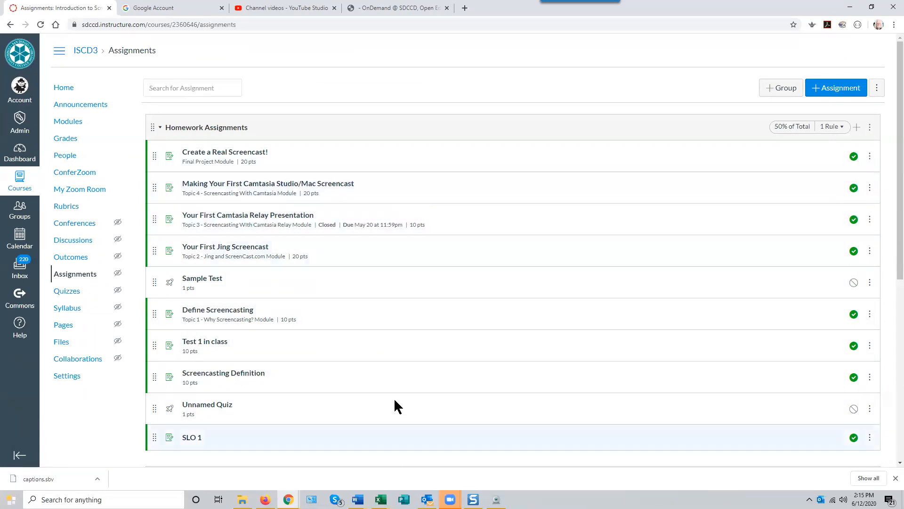
{"action": "scroll", "coordinate": [326, 335], "scroll_direction": "down", "scroll_amount": 2}
{"action": "scroll", "coordinate": [612, 217], "scroll_direction": "up", "scroll_amount": 2}
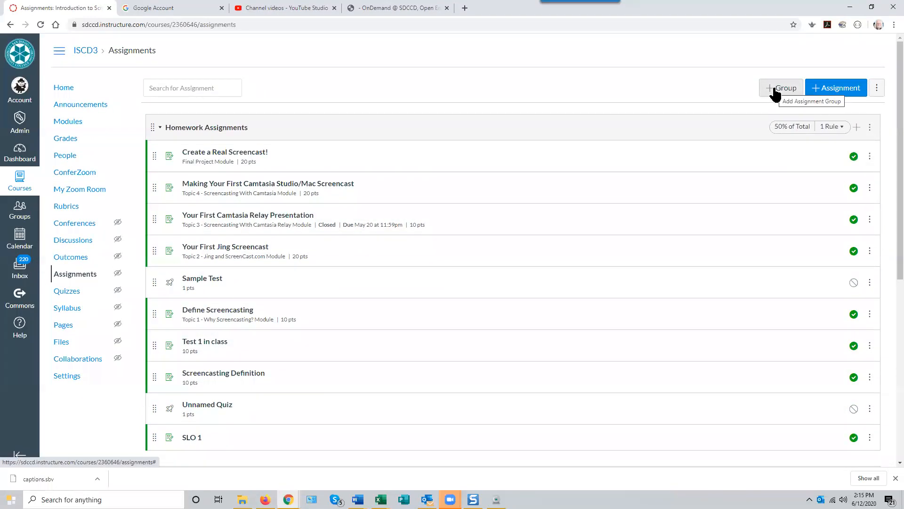
{"action": "scroll", "coordinate": [459, 257], "scroll_direction": "down", "scroll_amount": 1}
{"action": "scroll", "coordinate": [459, 259], "scroll_direction": "down", "scroll_amount": 5}
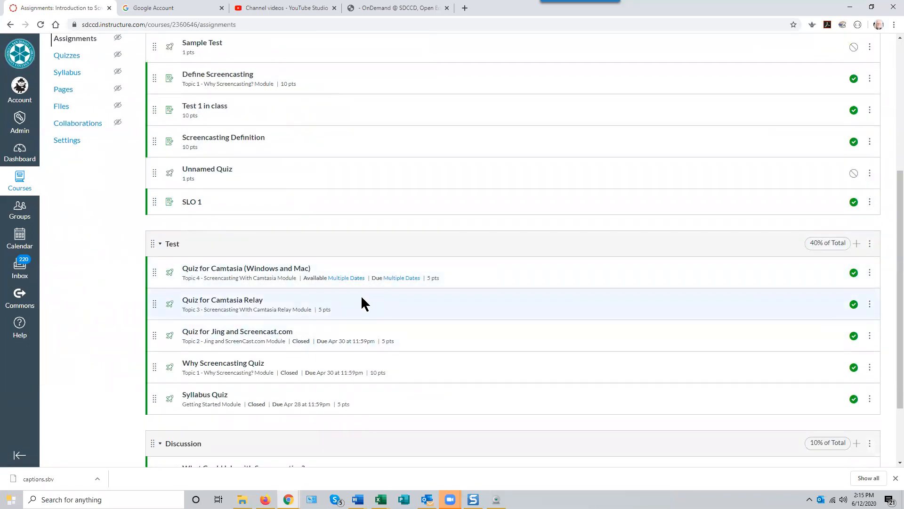
{"action": "scroll", "coordinate": [361, 295], "scroll_direction": "down", "scroll_amount": 2}
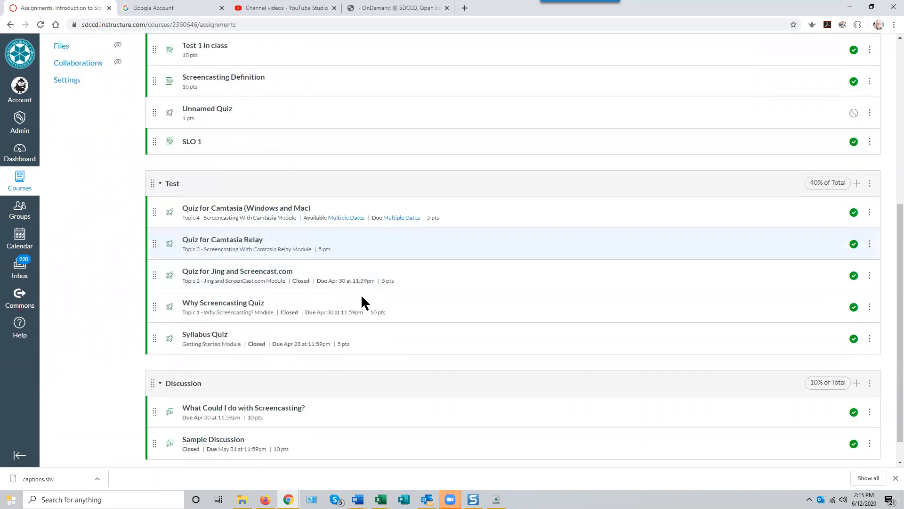
{"action": "scroll", "coordinate": [362, 295], "scroll_direction": "up", "scroll_amount": 4}
{"action": "scroll", "coordinate": [363, 298], "scroll_direction": "up", "scroll_amount": 3}
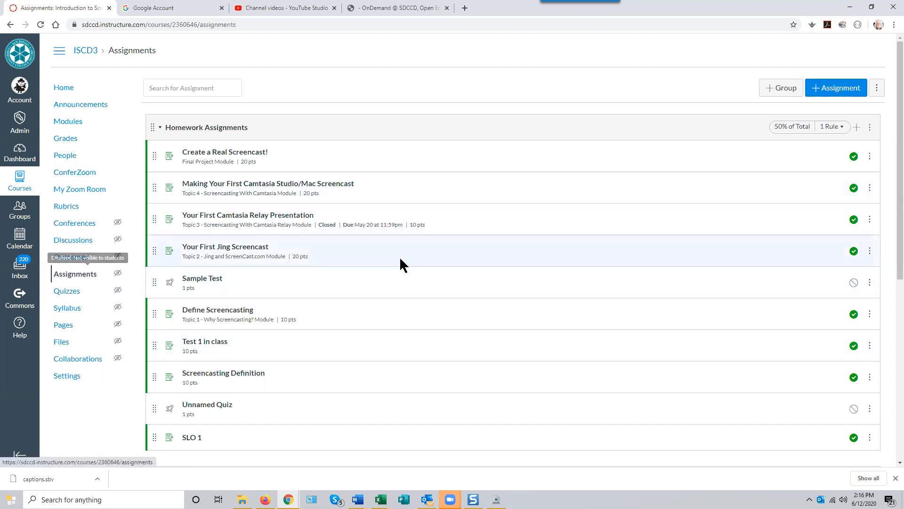
{"action": "scroll", "coordinate": [402, 257], "scroll_direction": "down", "scroll_amount": 2}
{"action": "scroll", "coordinate": [430, 267], "scroll_direction": "down", "scroll_amount": 3}
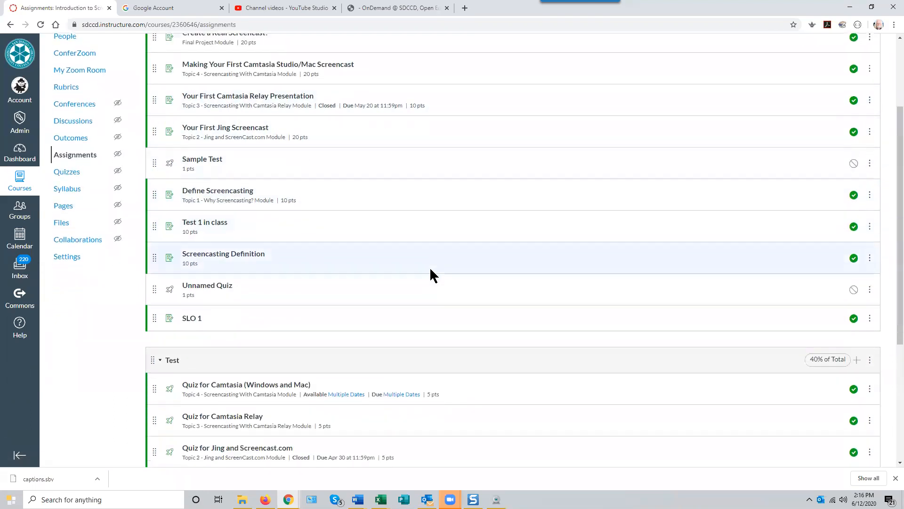
{"action": "scroll", "coordinate": [384, 305], "scroll_direction": "down", "scroll_amount": 2}
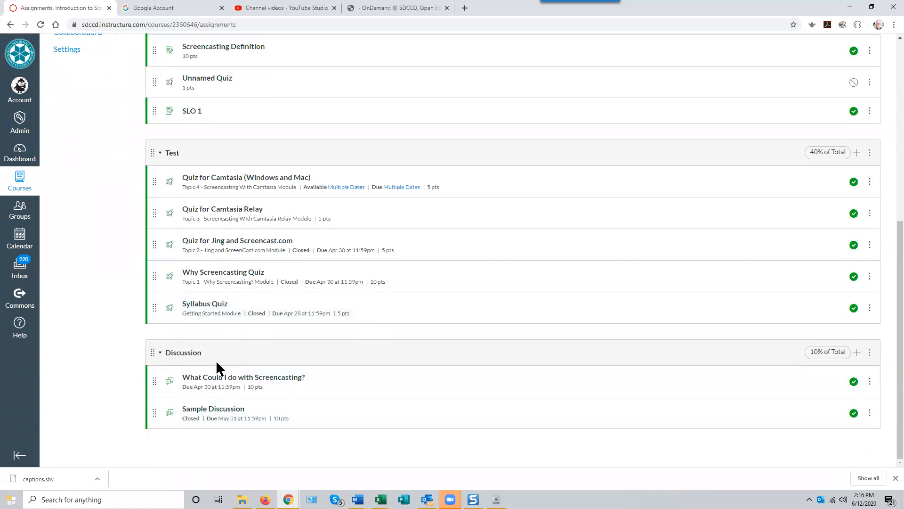
{"action": "scroll", "coordinate": [217, 359], "scroll_direction": "up", "scroll_amount": 4}
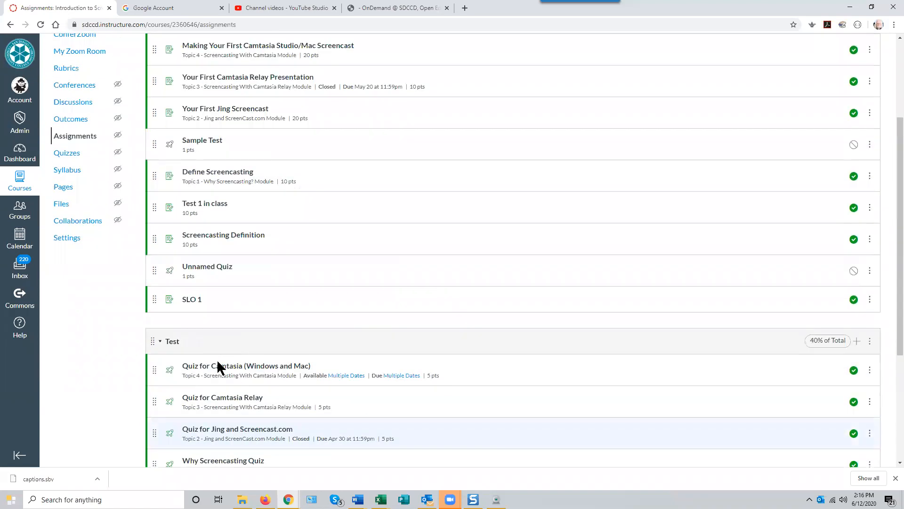
Look through the quiz groups on the ISCD3 course's Quizzes page and return to its Modules page
{"action": "left_click", "coordinate": [68, 157]}
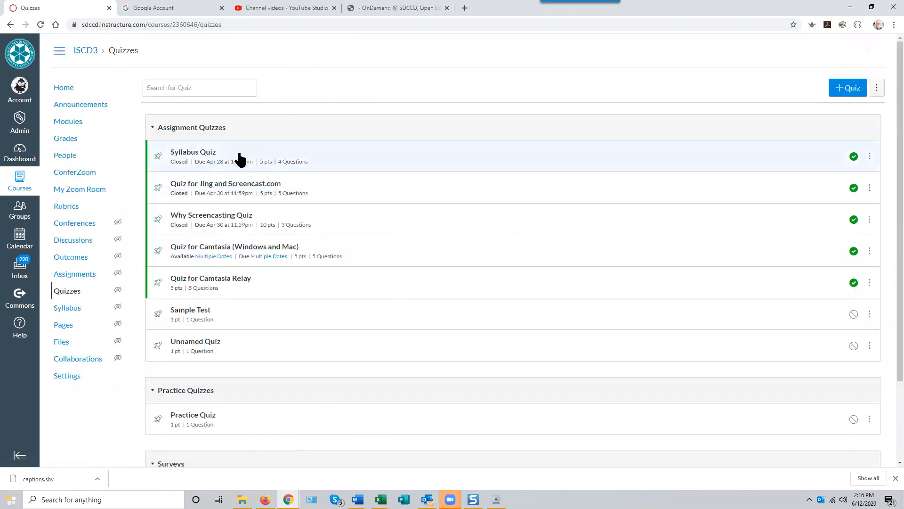
{"action": "scroll", "coordinate": [289, 255], "scroll_direction": "down", "scroll_amount": 3}
{"action": "scroll", "coordinate": [289, 254], "scroll_direction": "up", "scroll_amount": 3}
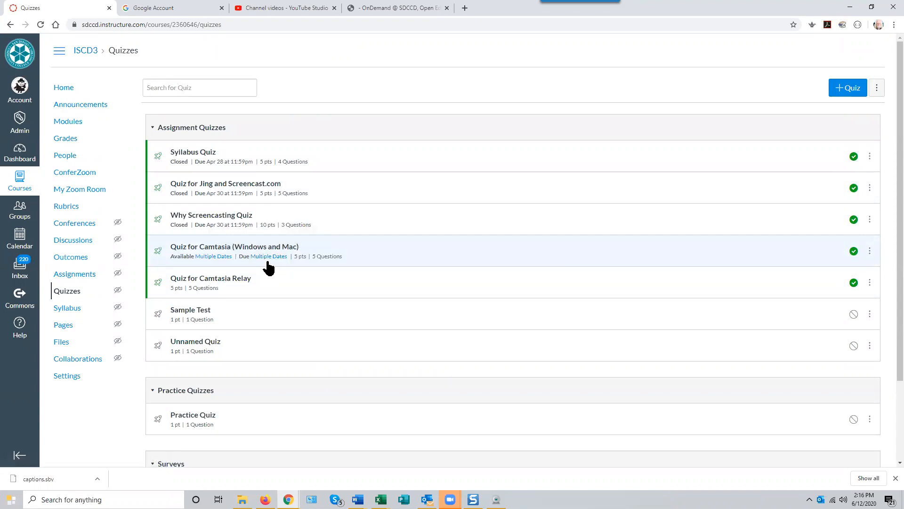
{"action": "scroll", "coordinate": [268, 268], "scroll_direction": "down", "scroll_amount": 3}
{"action": "scroll", "coordinate": [267, 265], "scroll_direction": "up", "scroll_amount": 3}
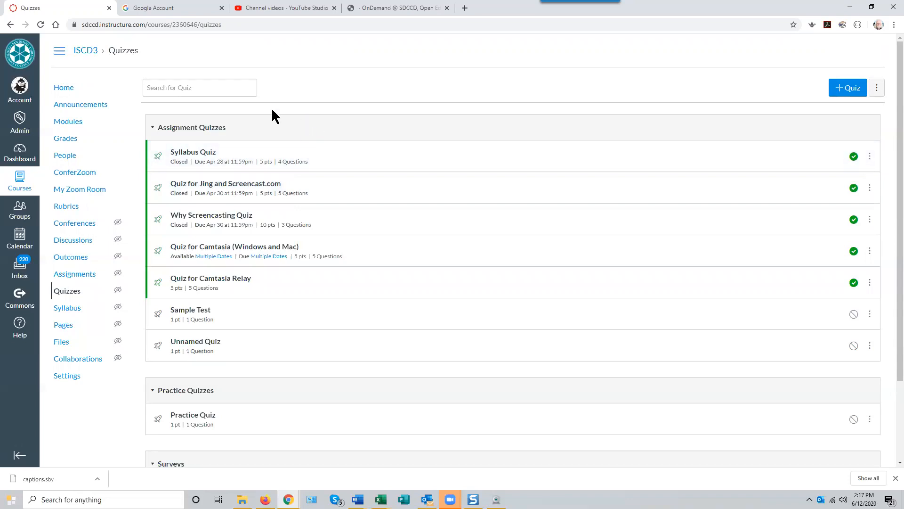
{"action": "left_click", "coordinate": [68, 122]}
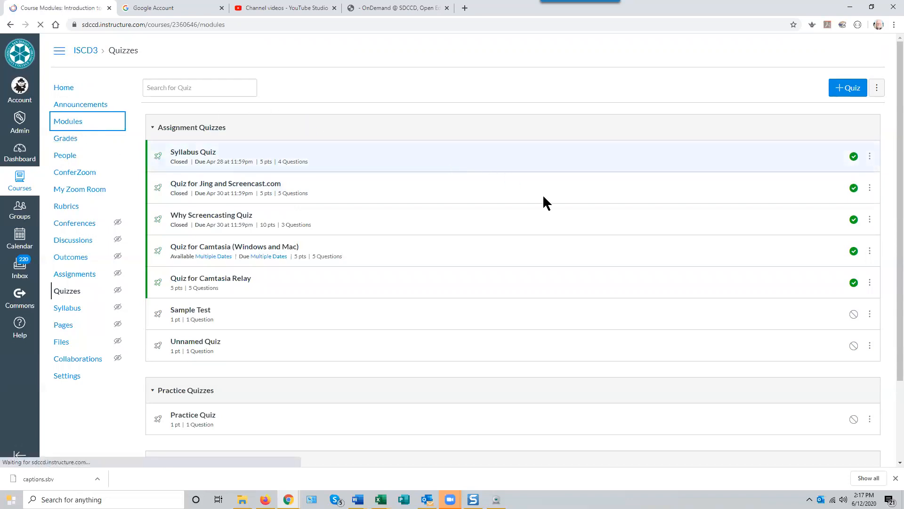
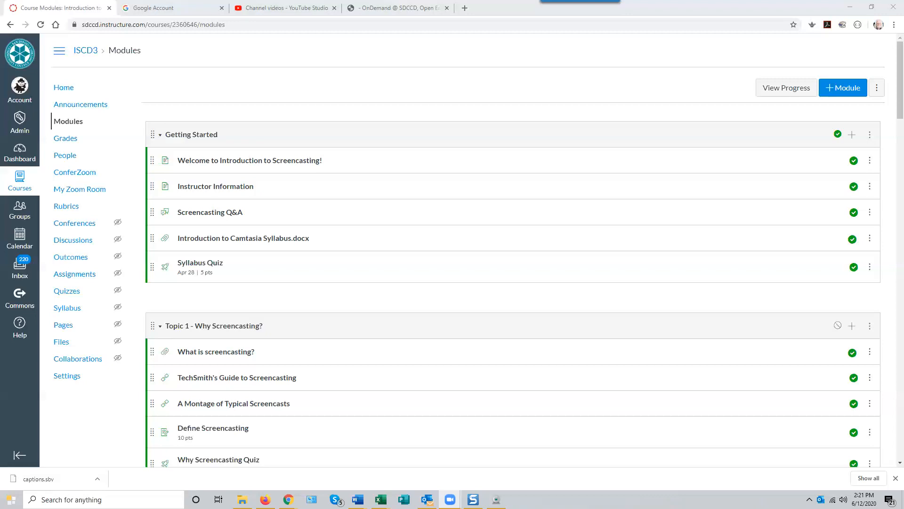
Go back to the Dashboard and open the Modules page of the Content Creation Seminar 8.2.2019 course
{"action": "left_click", "coordinate": [20, 152]}
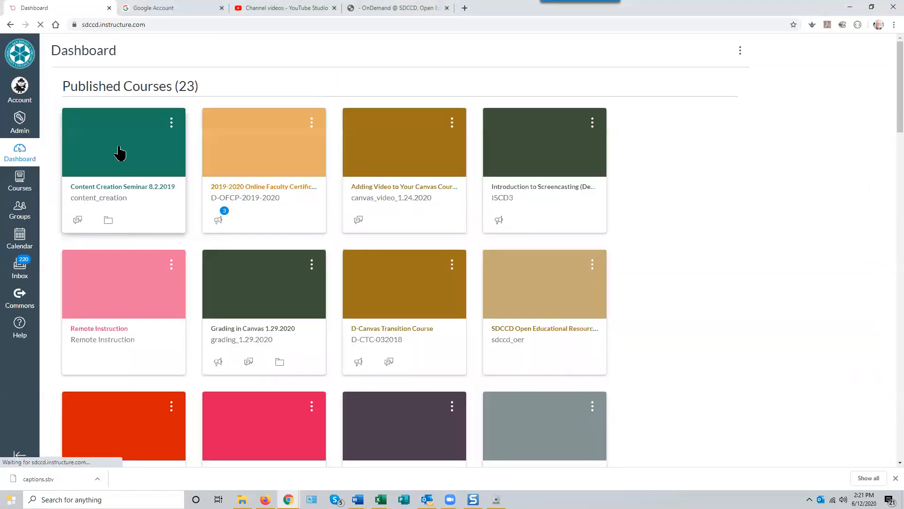
{"action": "left_click", "coordinate": [152, 190]}
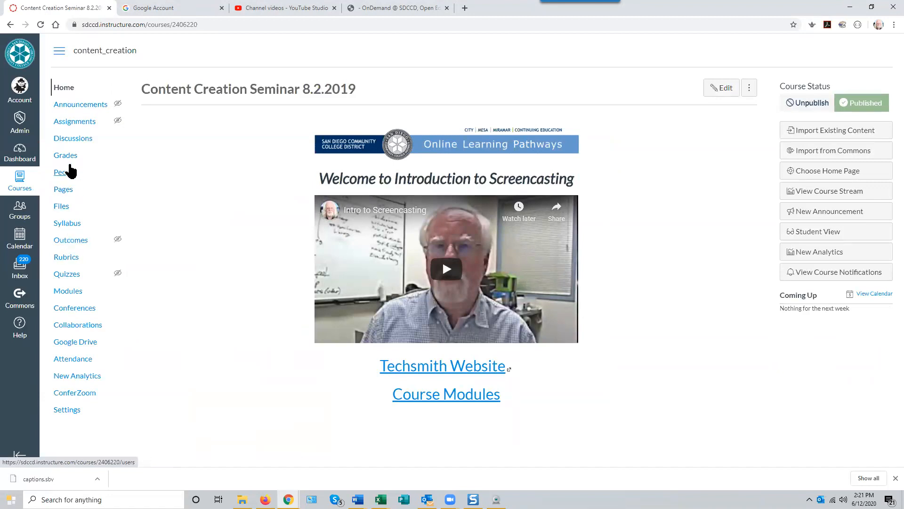
{"action": "left_click", "coordinate": [67, 292]}
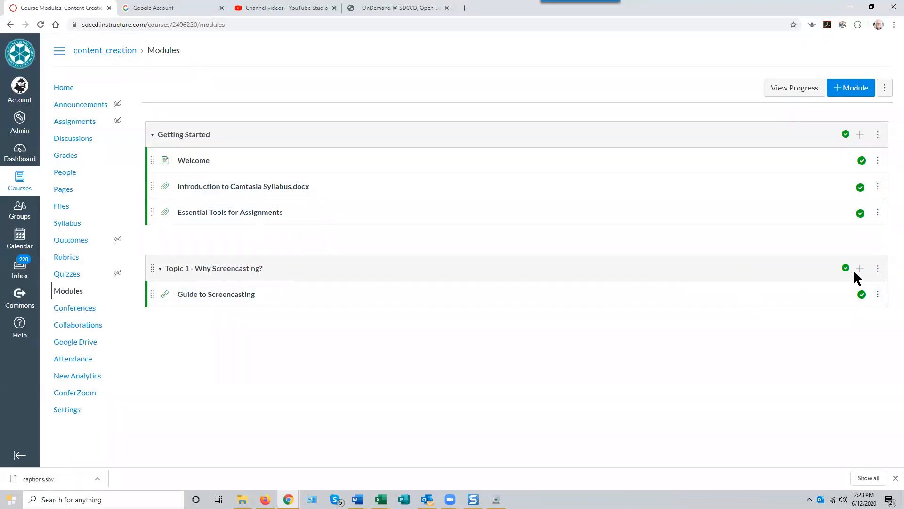
Restore the browser window to a smaller size against the screen's left edge and move the webcam controller window off the screen
{"action": "left_click", "coordinate": [872, 8]}
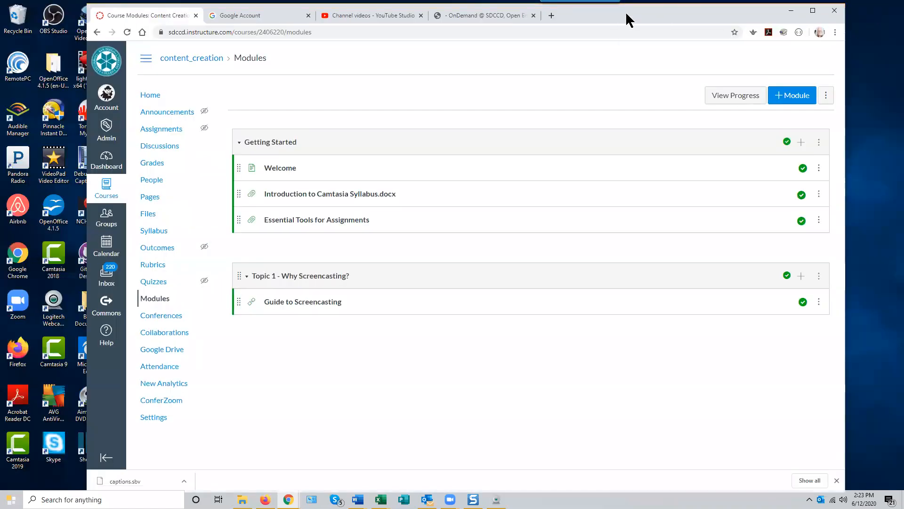
{"action": "left_click_drag", "start_coordinate": [626, 19], "coordinate": [541, 18]}
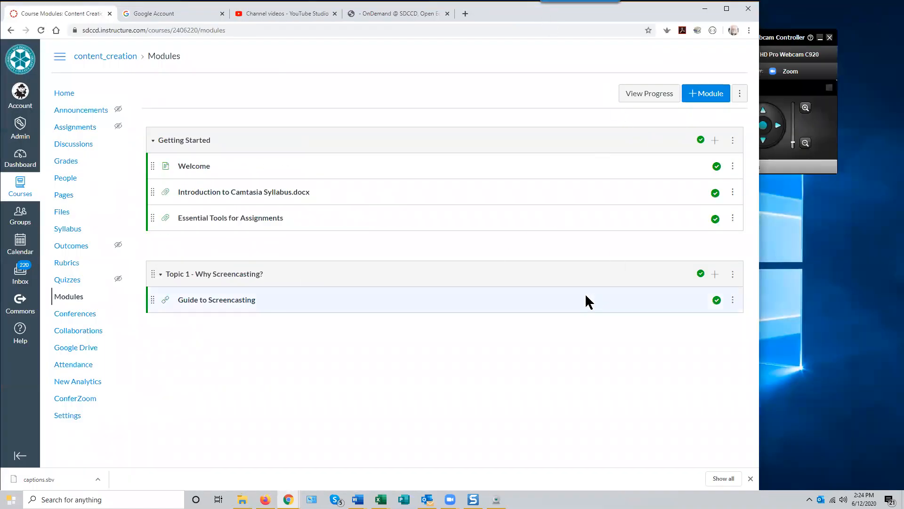
{"action": "left_click_drag", "start_coordinate": [785, 37], "coordinate": [903, 38]}
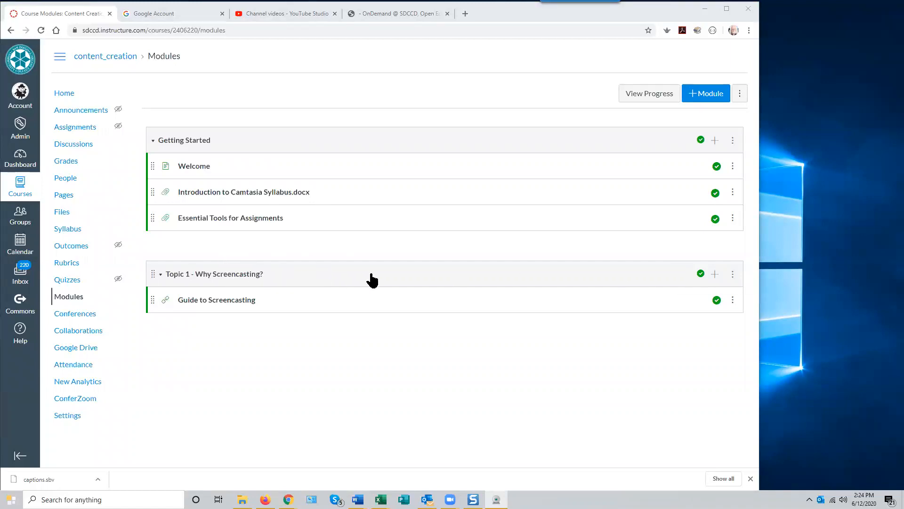
Add a new assignment named "Define Screencasting" to the Topic 1 - Why Screencasting? module
{"action": "left_click", "coordinate": [714, 275]}
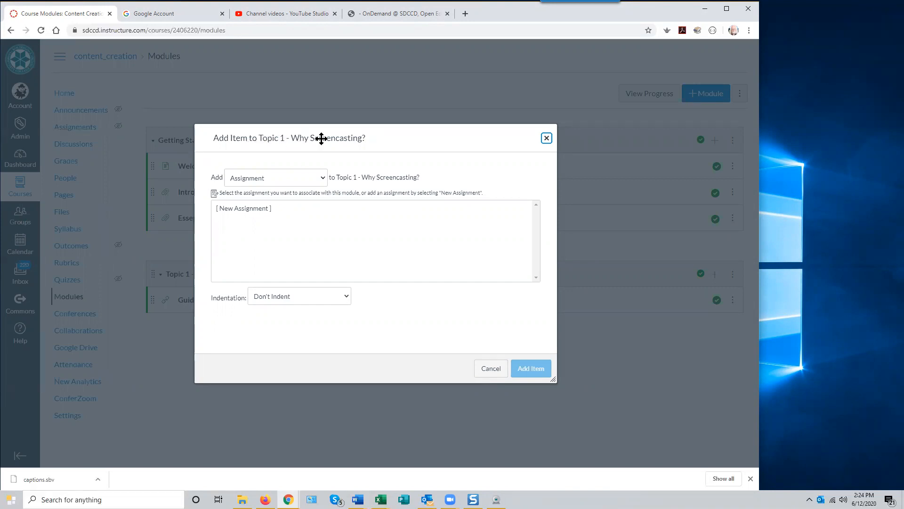
{"action": "left_click", "coordinate": [322, 182]}
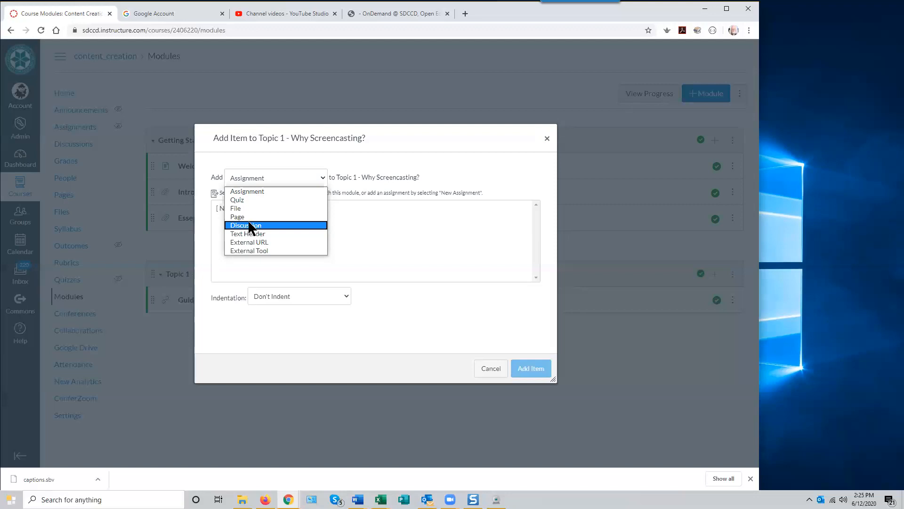
{"action": "left_click", "coordinate": [260, 192]}
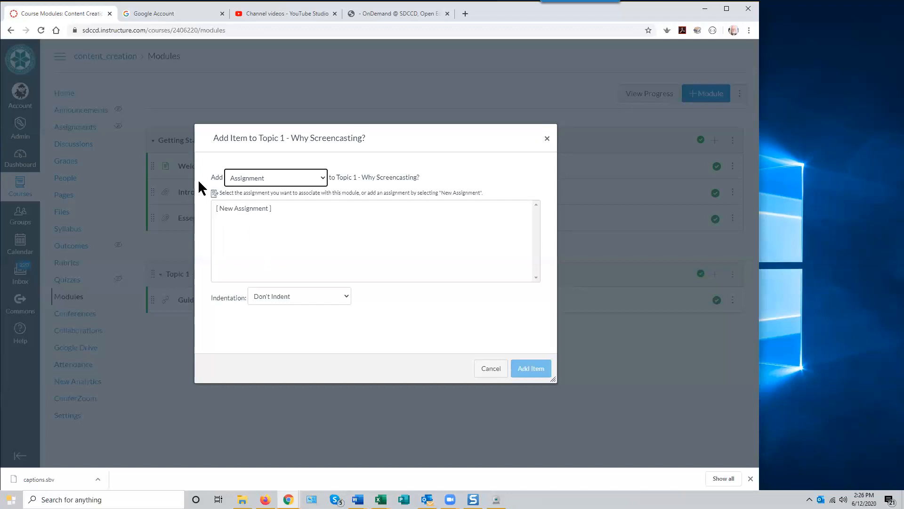
{"action": "left_click", "coordinate": [240, 208]}
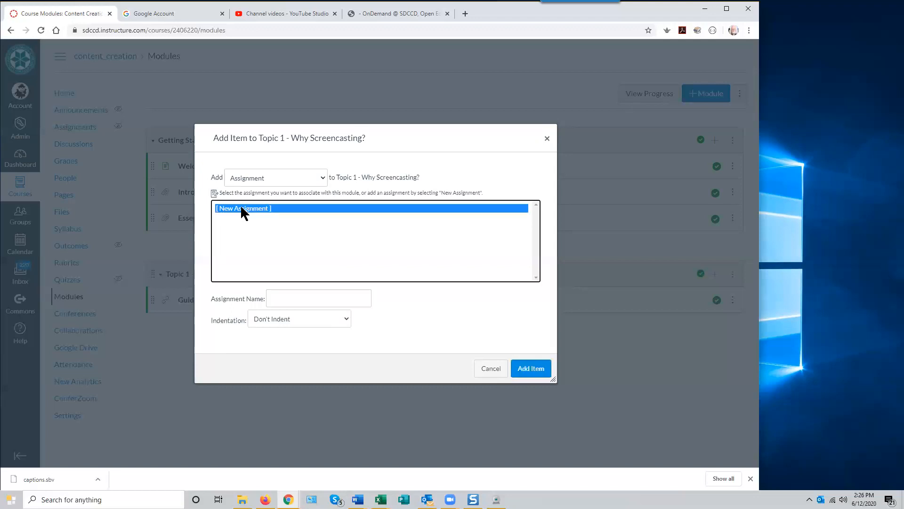
{"action": "left_click", "coordinate": [289, 298]}
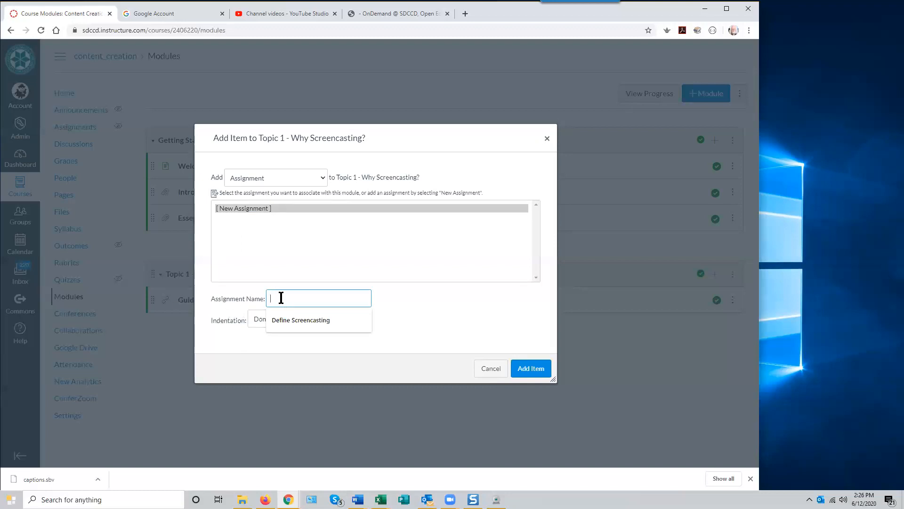
{"action": "type", "text": "Define Screencasting"}
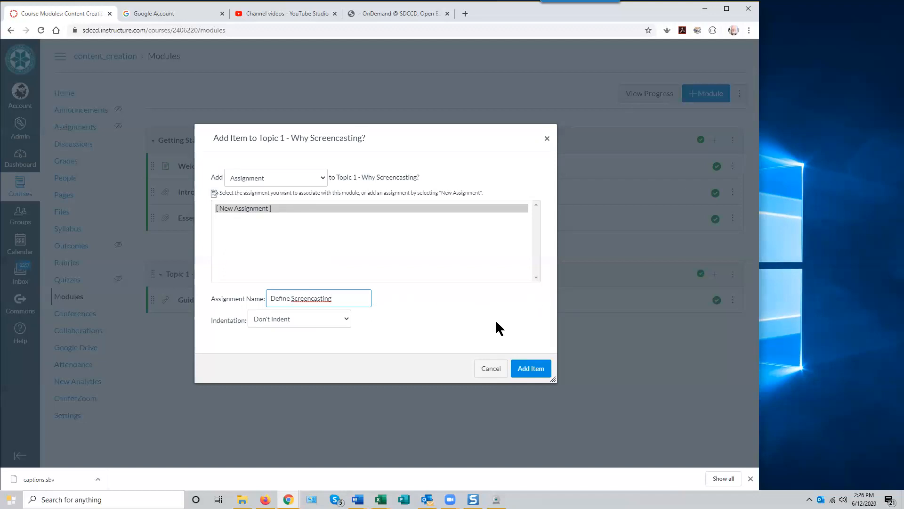
{"action": "left_click", "coordinate": [531, 372]}
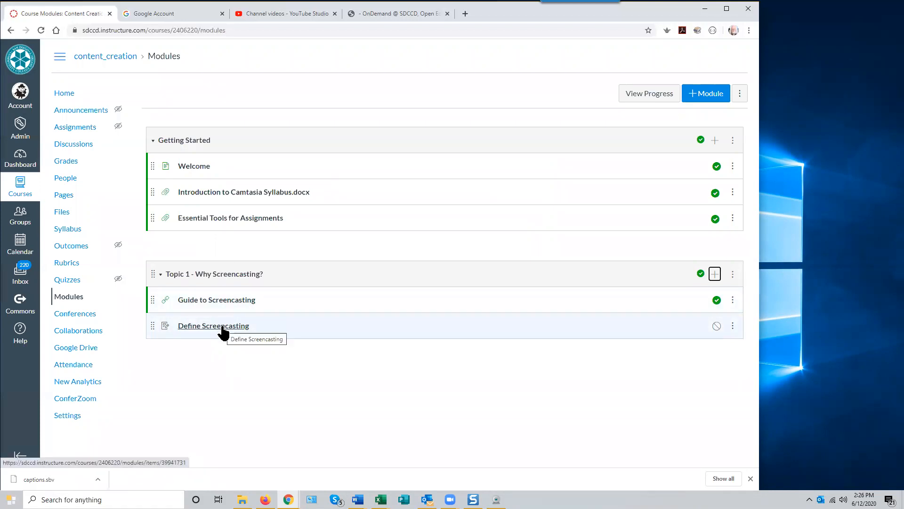
Check the course's Assignments page and open the Define Screencasting assignment from the Topic 1 module for editing
{"action": "left_click", "coordinate": [73, 128]}
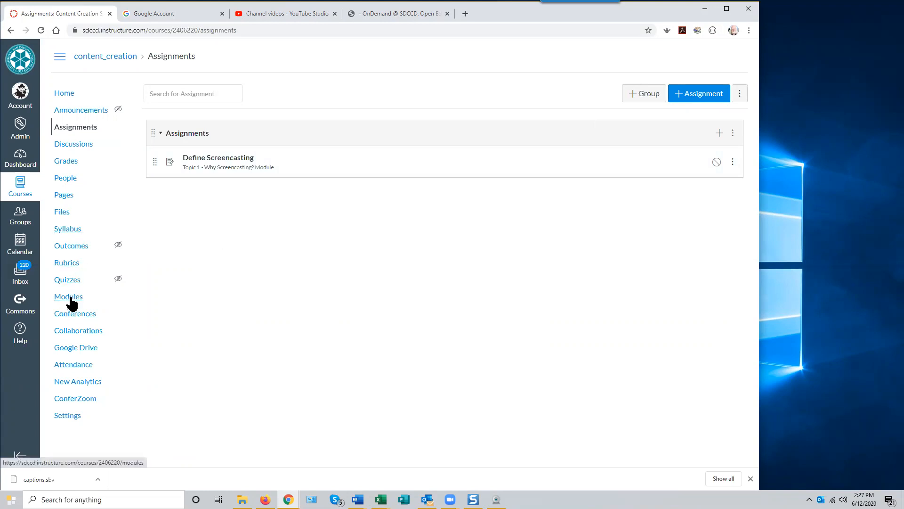
{"action": "left_click", "coordinate": [113, 295]}
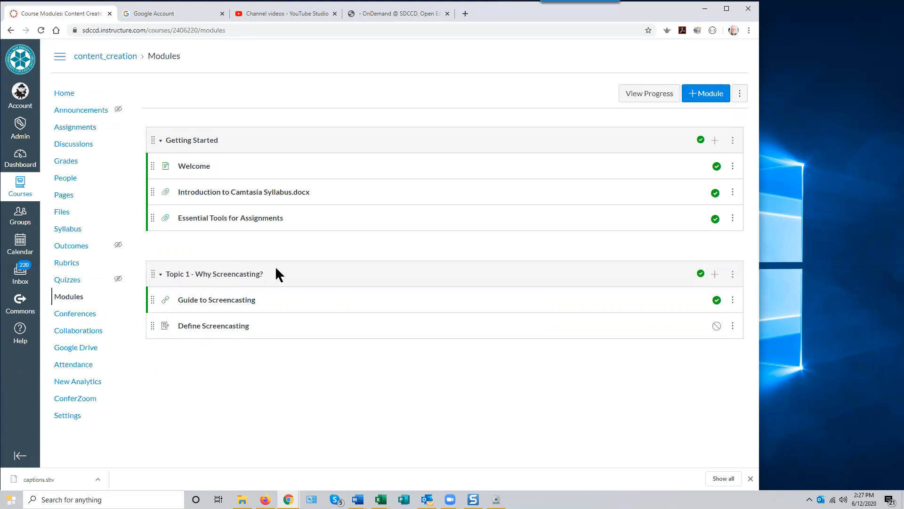
{"action": "left_click", "coordinate": [220, 332]}
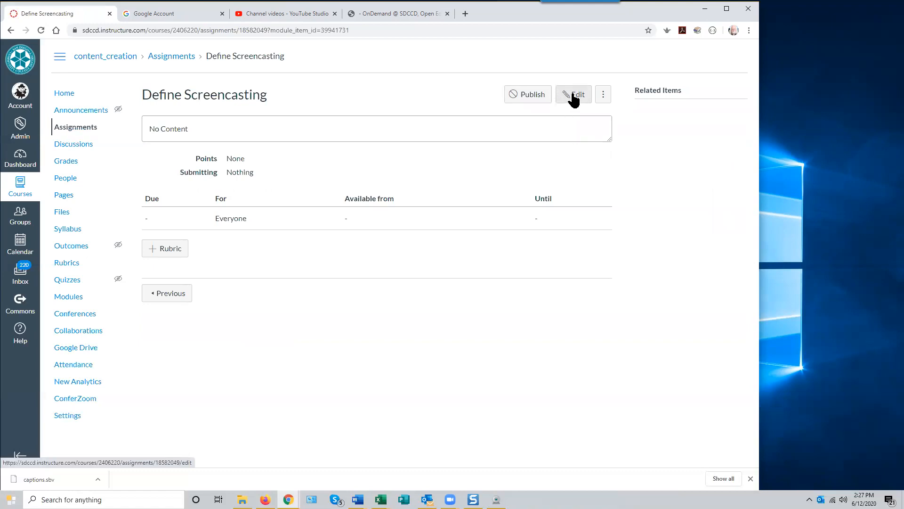
{"action": "left_click", "coordinate": [573, 97]}
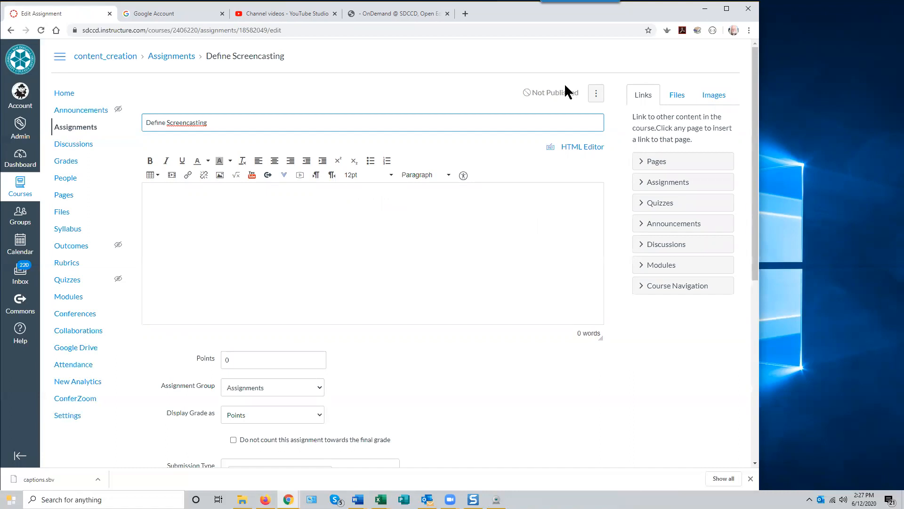
Write the assignment description "Define the term screencasting. Also, list three instructional applications of screencasting"
{"action": "left_click", "coordinate": [209, 202]}
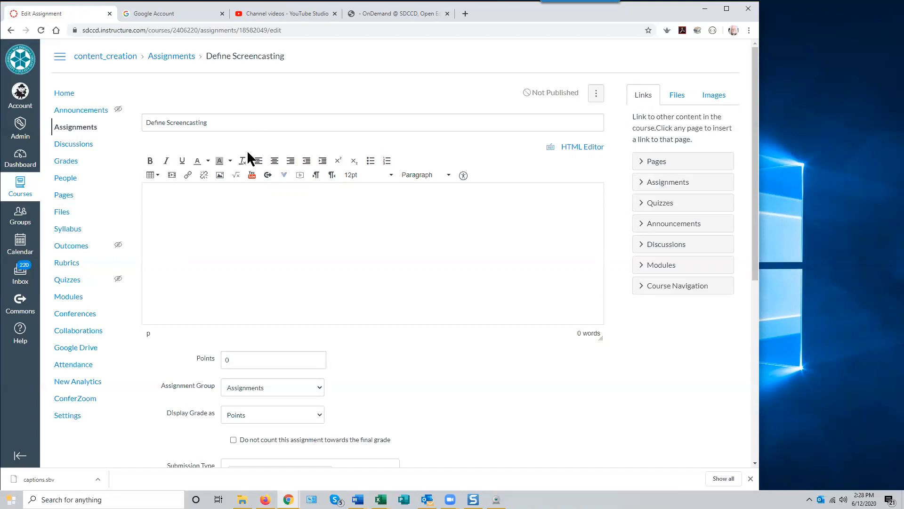
{"action": "left_click", "coordinate": [154, 200]}
{"action": "type", "text": "Define the term screencasti"}
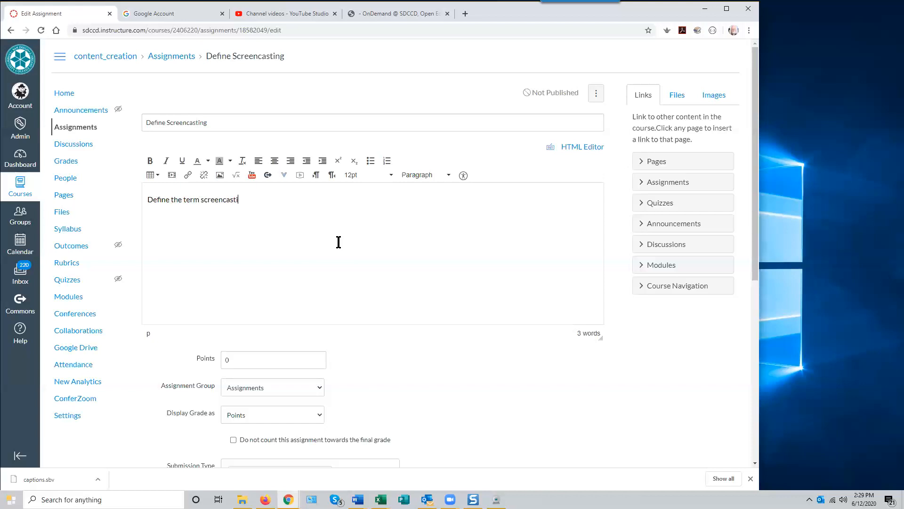
{"action": "type", "text": "ng.  Also, list three applications "}
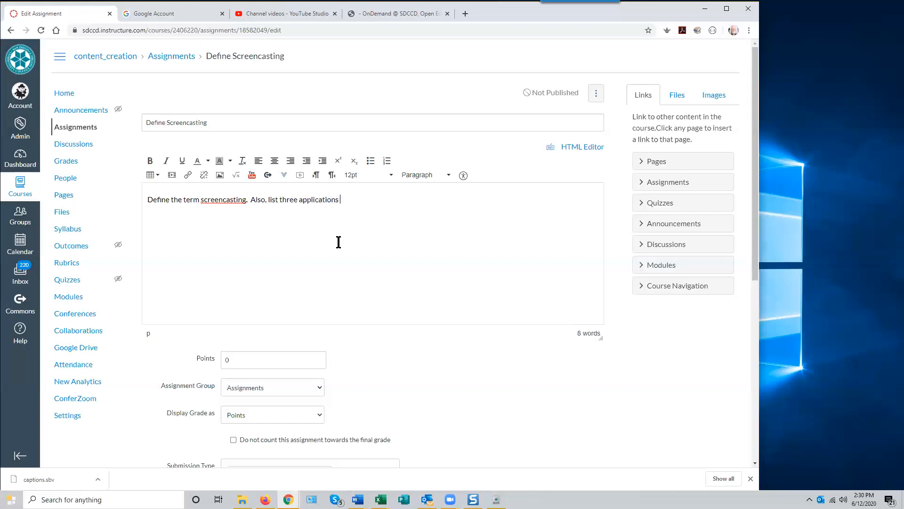
{"action": "type", "text": "of screencasting"}
{"action": "left_click", "coordinate": [303, 199]}
{"action": "type", "text": "instructional"}
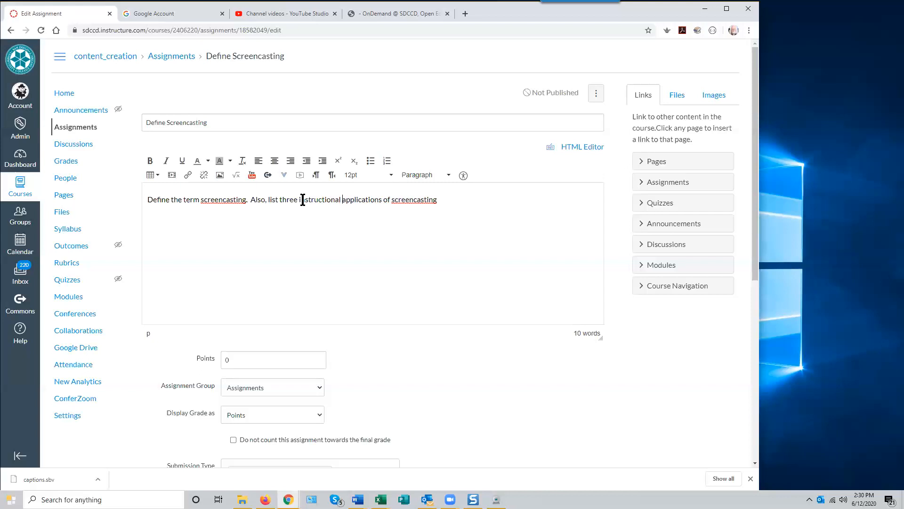
Extend the description's second sentence with "and provide the names of two software tools that can be used to create screencasts."
{"action": "left_click", "coordinate": [439, 202]}
{"action": "type", "text": "and provide the names of two software to"}
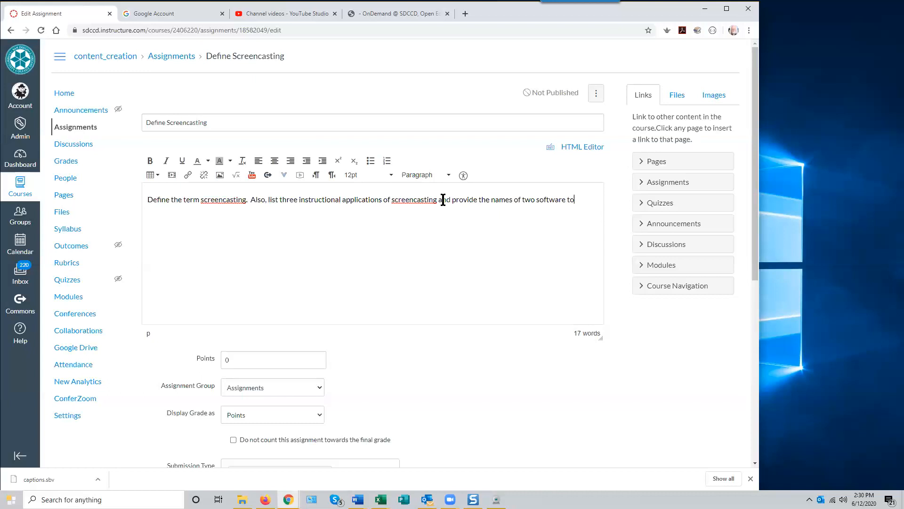
{"action": "type", "text": "ols that can be used to create screencasts."}
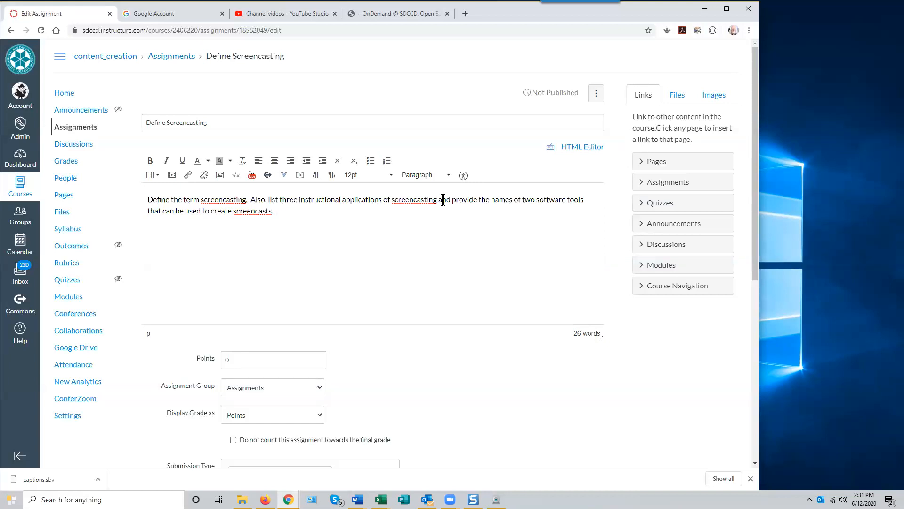
Add the closing sentence "Upload your answer to the assignment dropbox in the form of a MS Word file." to the description
{"action": "type", "text": "Upload your answer to the assignment d"}
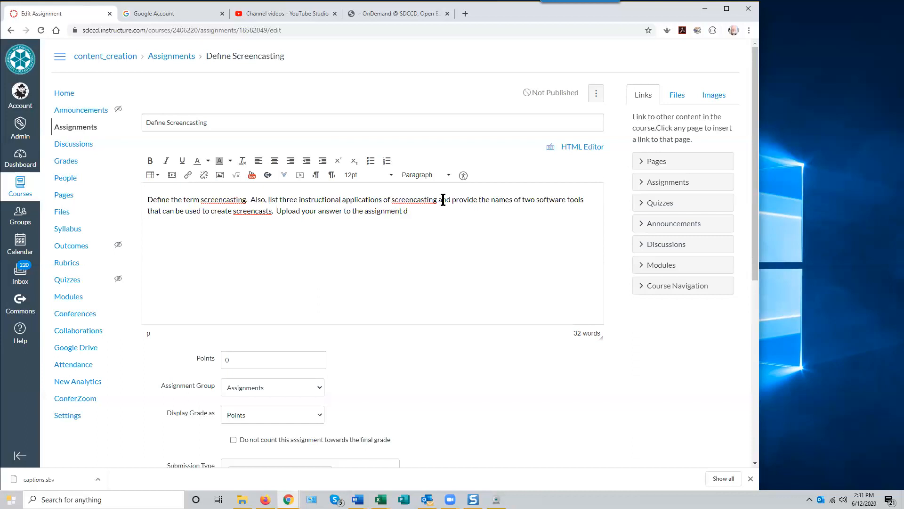
{"action": "type", "text": "ropbox in the form of a MS Word file."}
{"action": "scroll", "coordinate": [443, 264], "scroll_direction": "down", "scroll_amount": 1}
{"action": "scroll", "coordinate": [443, 265], "scroll_direction": "up", "scroll_amount": 1}
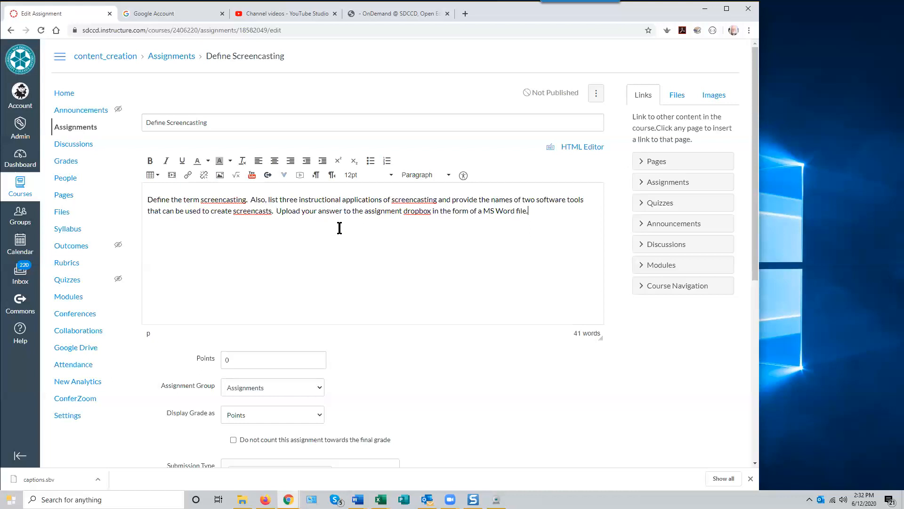
Set the Define Screencasting assignment's points to 10
{"action": "scroll", "coordinate": [286, 293], "scroll_direction": "down", "scroll_amount": 3}
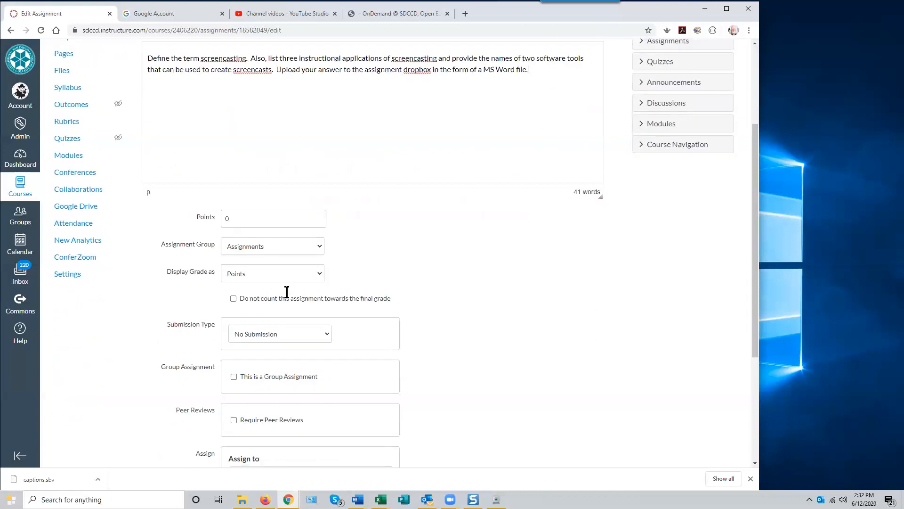
{"action": "left_click", "coordinate": [233, 217]}
{"action": "key", "text": "BackSpace"}
{"action": "type", "text": "10"}
Examine the available Assignment Group and Display Grade as options without changing either setting
{"action": "scroll", "coordinate": [394, 231], "scroll_direction": "down", "scroll_amount": 2}
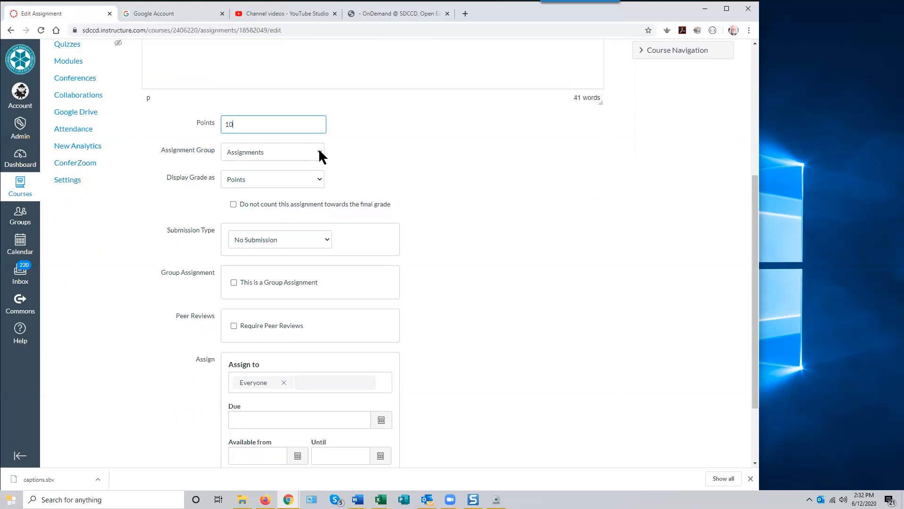
{"action": "left_click", "coordinate": [320, 155]}
{"action": "left_click", "coordinate": [307, 153]}
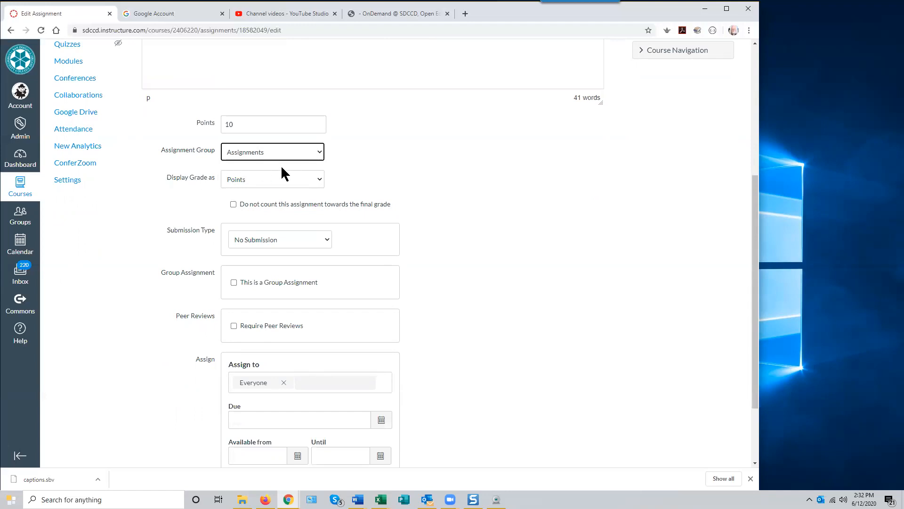
{"action": "left_click", "coordinate": [356, 165]}
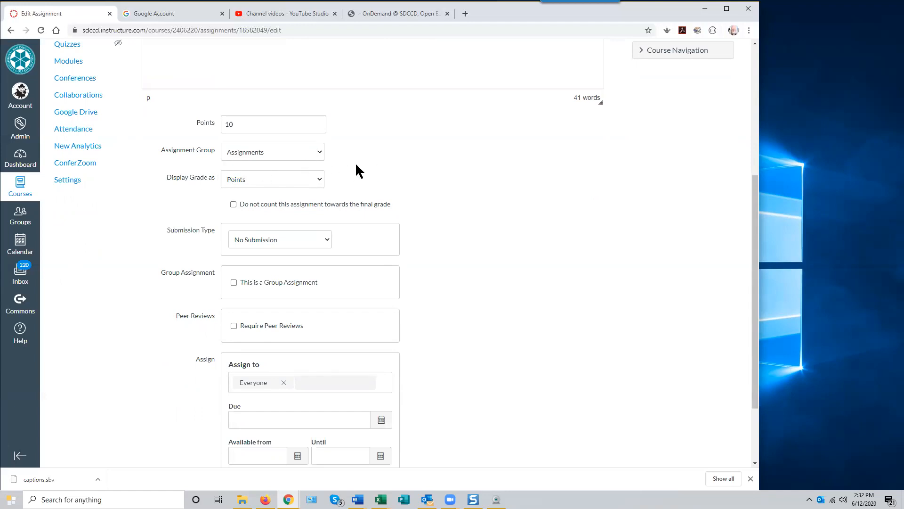
{"action": "left_click", "coordinate": [319, 156]}
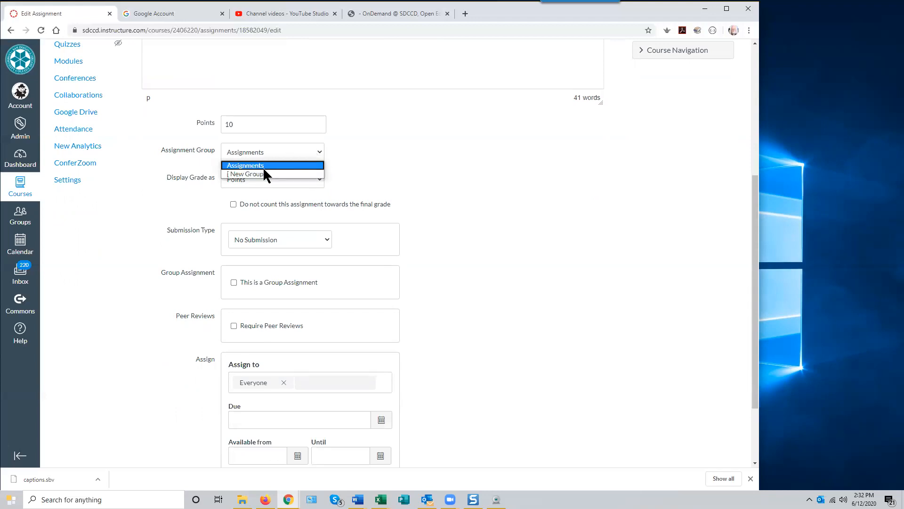
{"action": "left_click", "coordinate": [458, 184]}
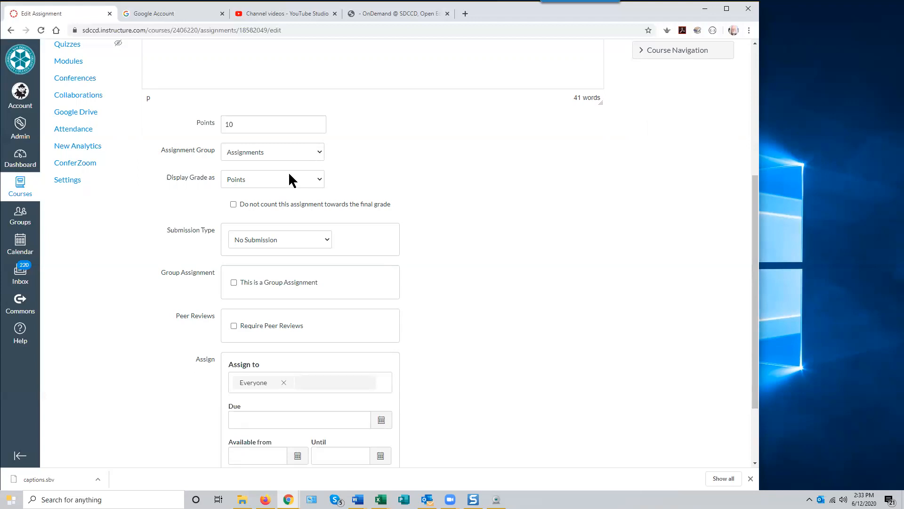
{"action": "left_click", "coordinate": [319, 181]}
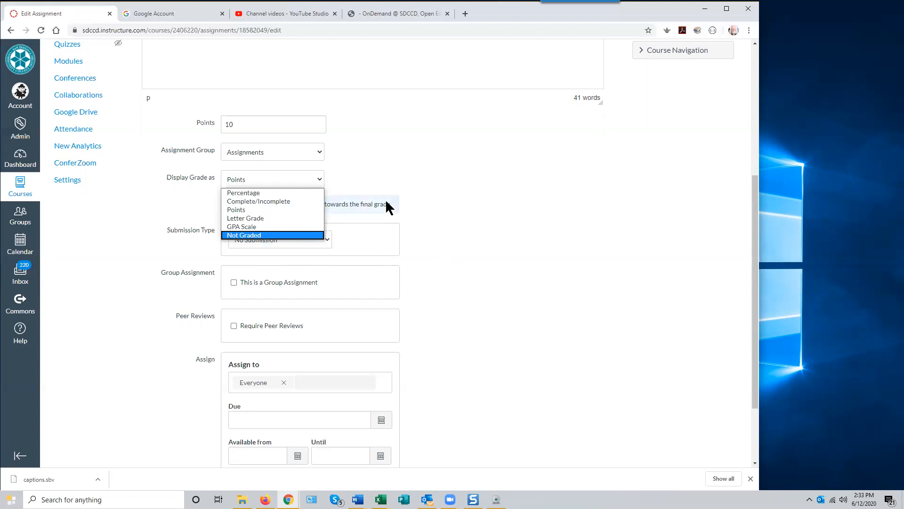
{"action": "left_click", "coordinate": [473, 225]}
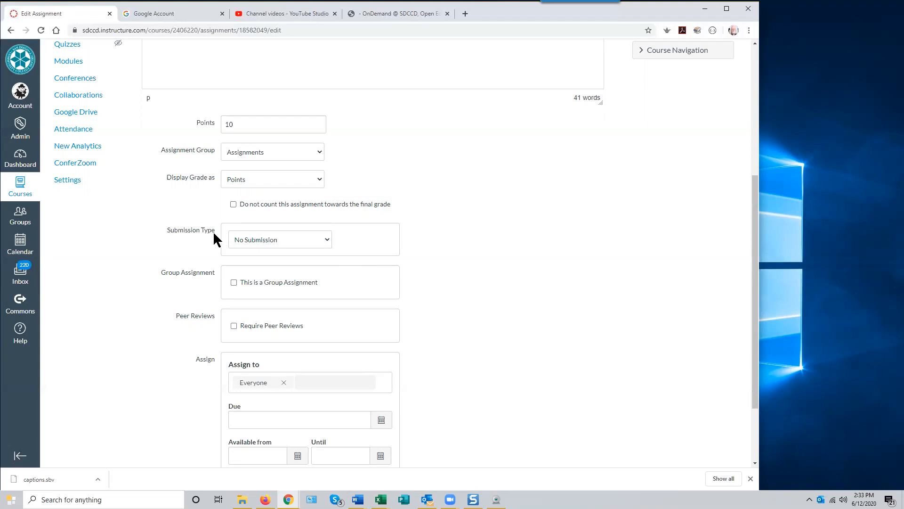
Set the submission type to Online and allow File Uploads as the entry option
{"action": "left_click", "coordinate": [327, 241]}
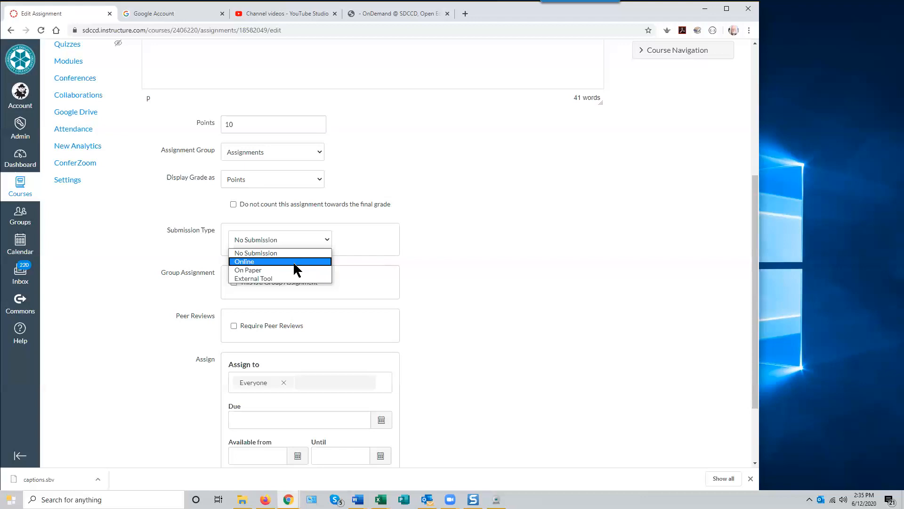
{"action": "left_click", "coordinate": [292, 261]}
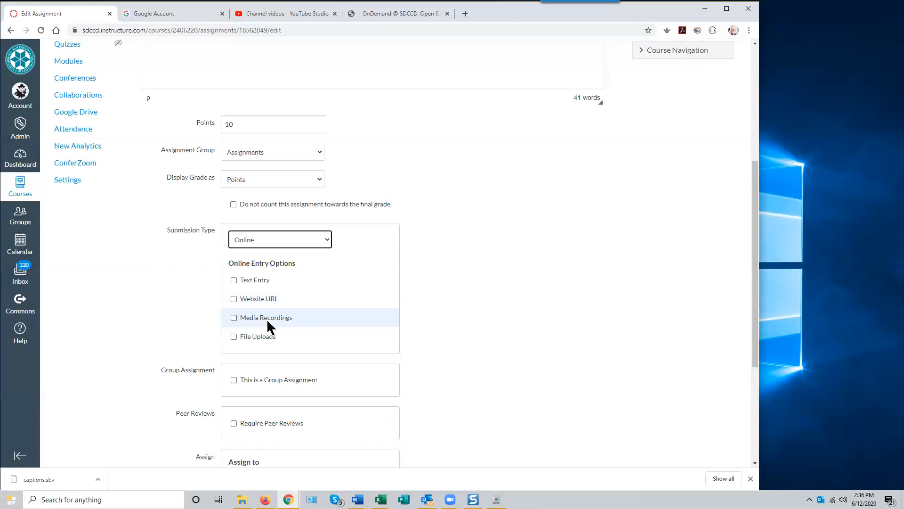
{"action": "left_click", "coordinate": [233, 336]}
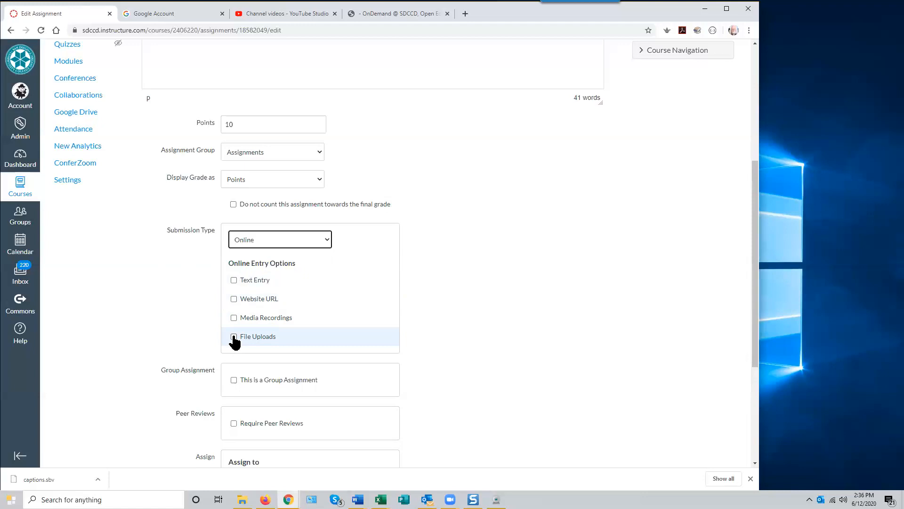
{"action": "left_click", "coordinate": [233, 336]}
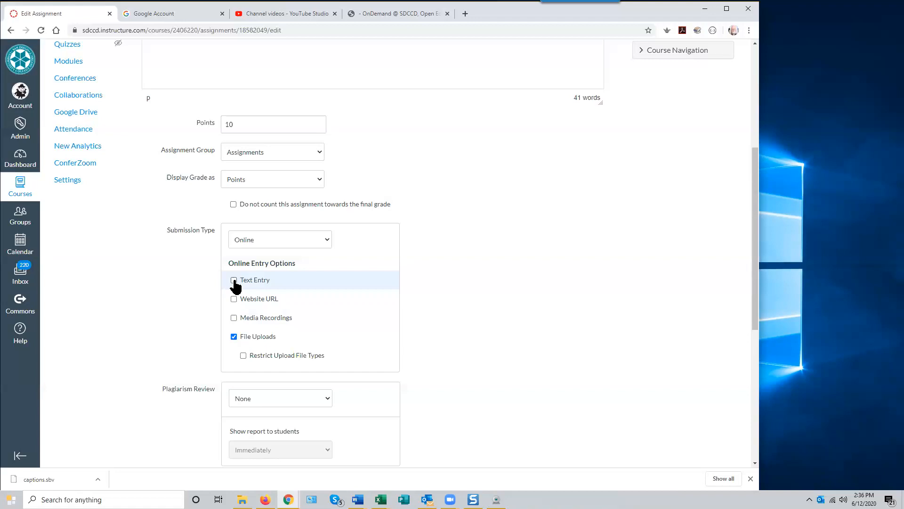
Review the assignment's description against its online entry options and the file upload restriction setting
{"action": "scroll", "coordinate": [388, 296], "scroll_direction": "down", "scroll_amount": 2}
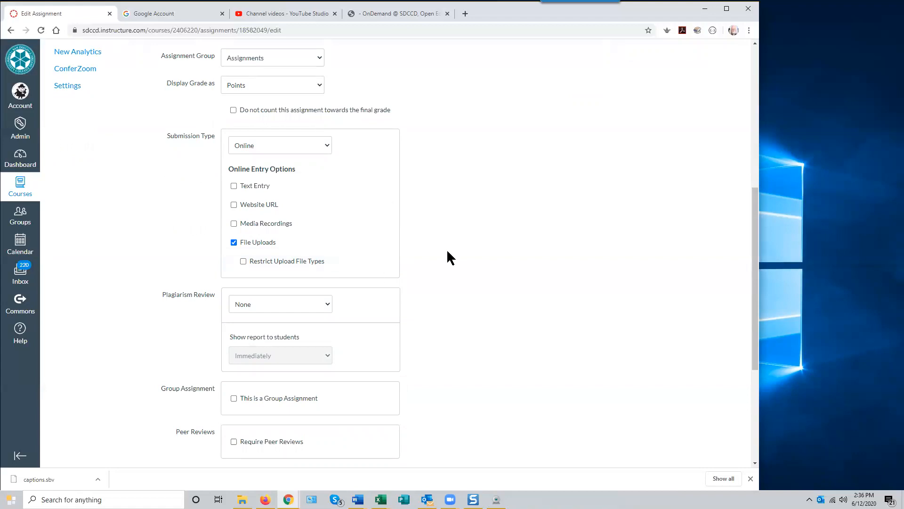
{"action": "scroll", "coordinate": [452, 268], "scroll_direction": "up", "scroll_amount": 6}
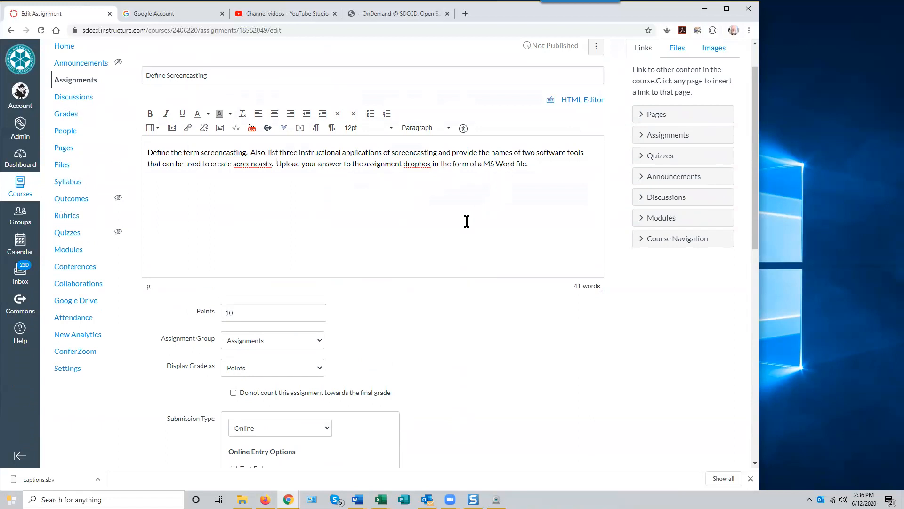
{"action": "scroll", "coordinate": [455, 260], "scroll_direction": "down", "scroll_amount": 3}
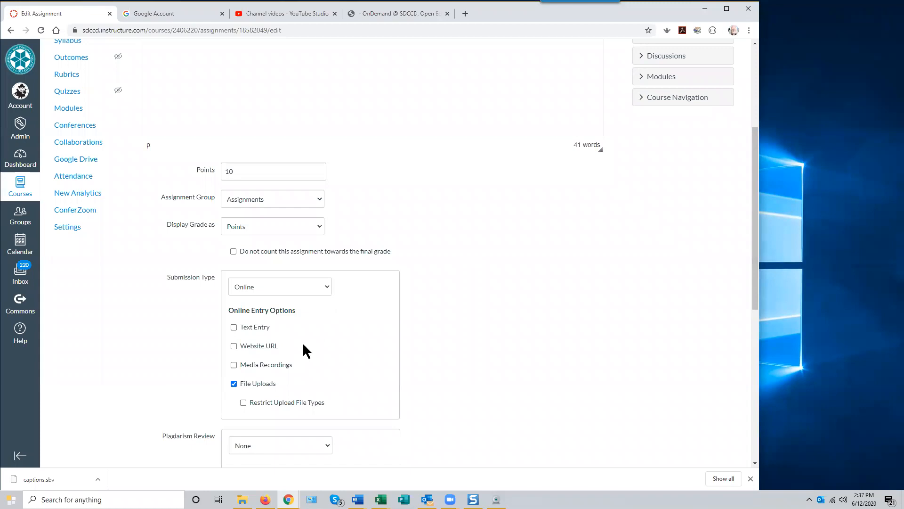
{"action": "scroll", "coordinate": [374, 387], "scroll_direction": "down", "scroll_amount": 2}
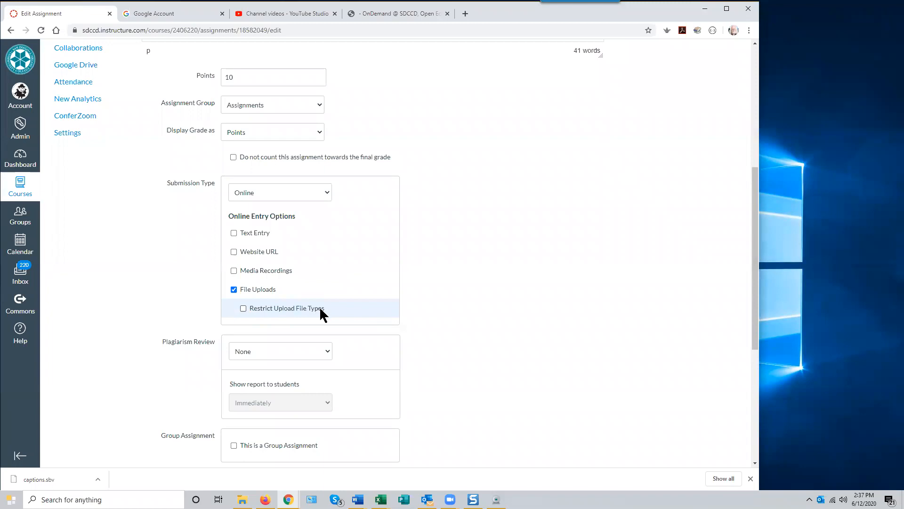
Restrict the assignment's upload file types to the extensions .doc,.docx
{"action": "left_click", "coordinate": [244, 309]}
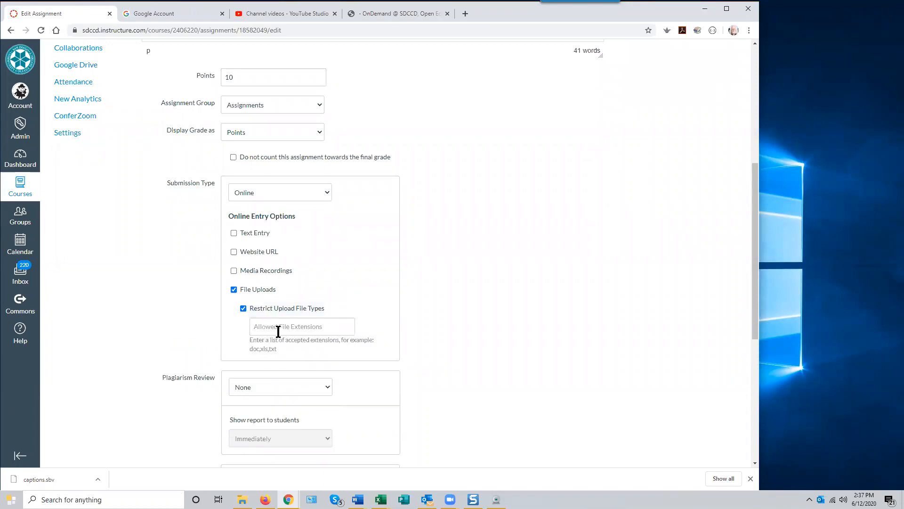
{"action": "left_click", "coordinate": [276, 326]}
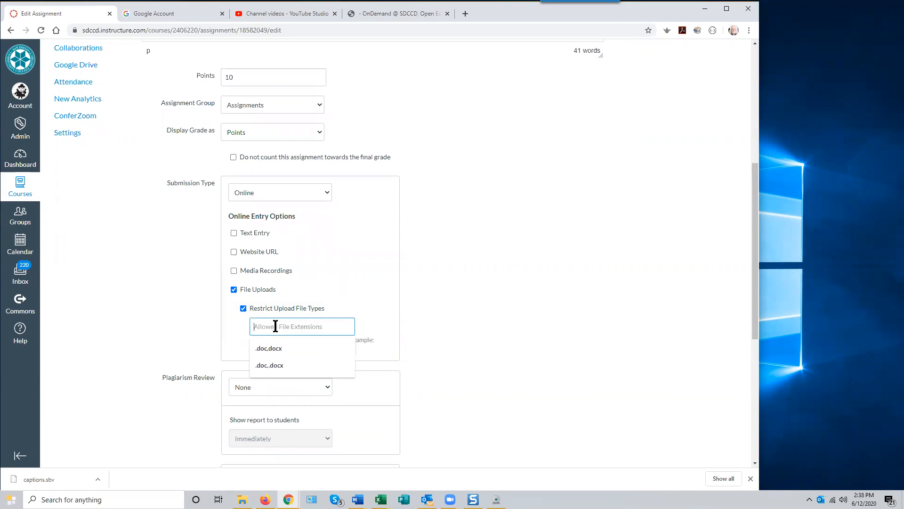
{"action": "type", "text": ".doc,"}
{"action": "type", "text": ".docx"}
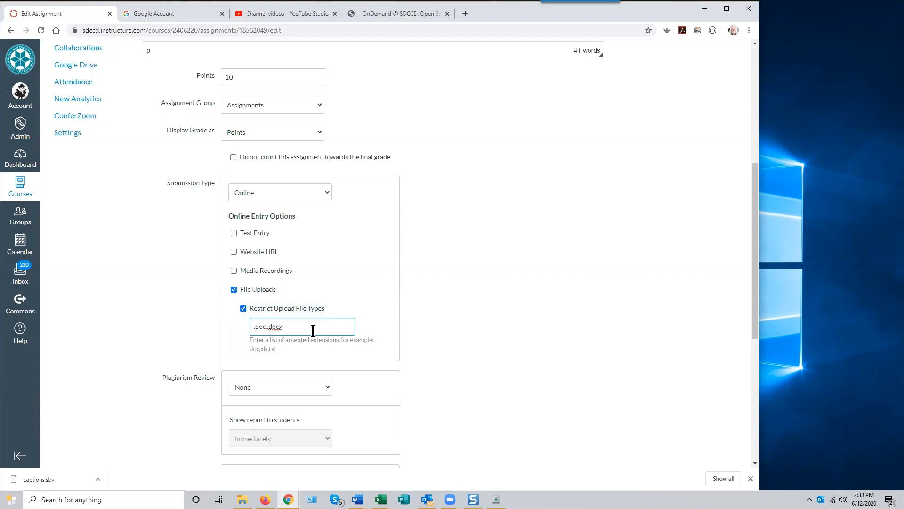
Set the assignment's Plagiarism Review to Unicheck (SDCCD)
{"action": "scroll", "coordinate": [480, 323], "scroll_direction": "down", "scroll_amount": 2}
{"action": "scroll", "coordinate": [482, 324], "scroll_direction": "down", "scroll_amount": 2}
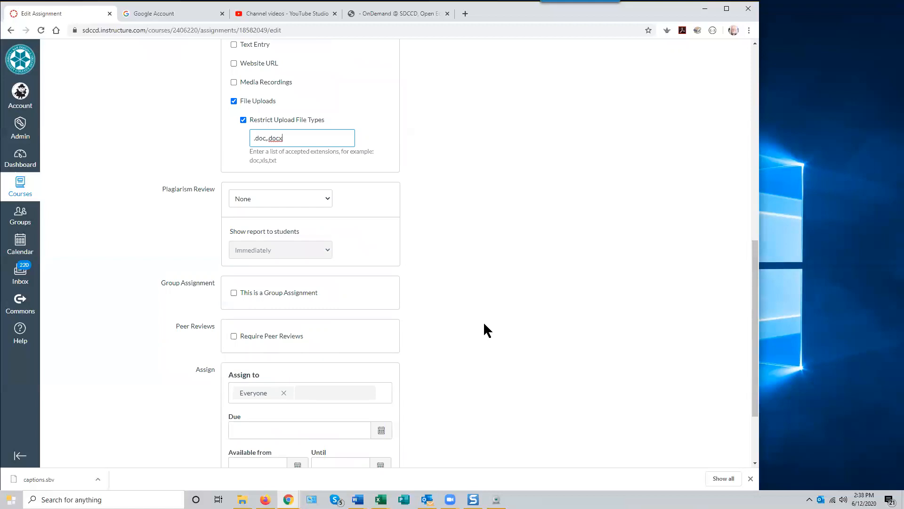
{"action": "scroll", "coordinate": [484, 322], "scroll_direction": "down", "scroll_amount": 2}
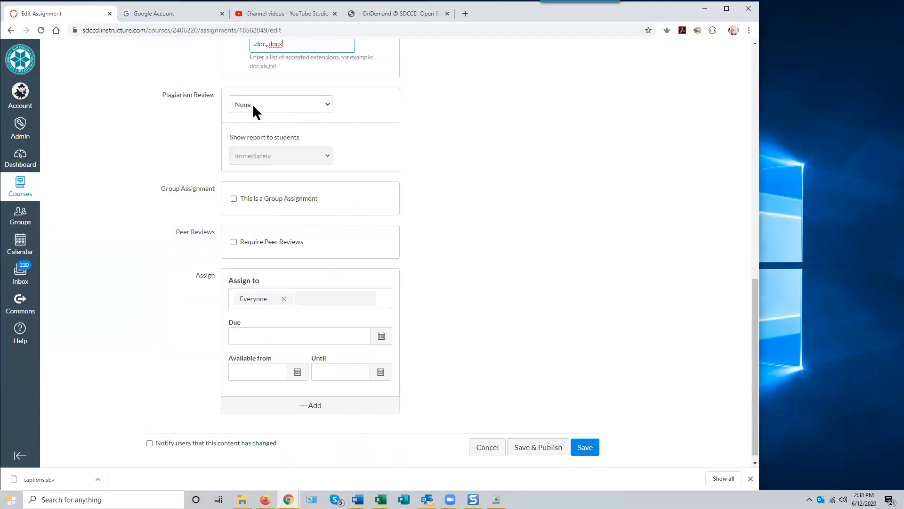
{"action": "left_click", "coordinate": [328, 105]}
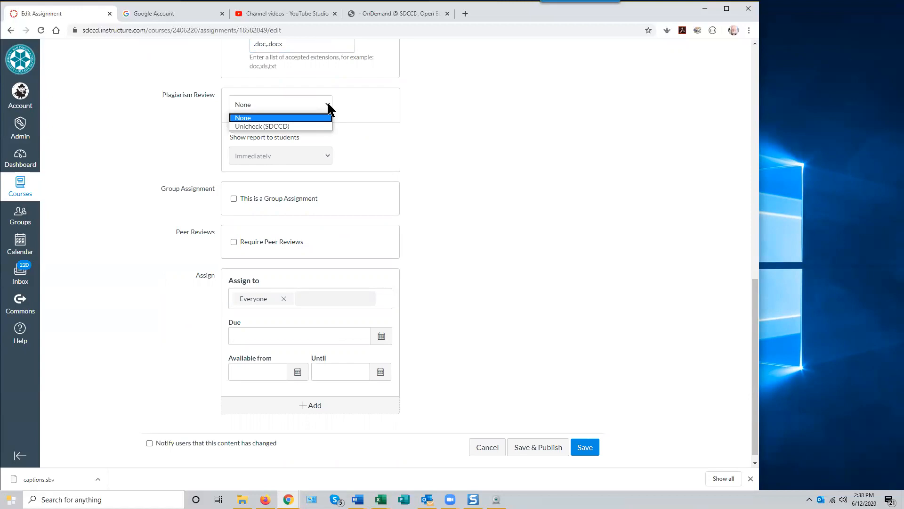
{"action": "left_click", "coordinate": [310, 125]}
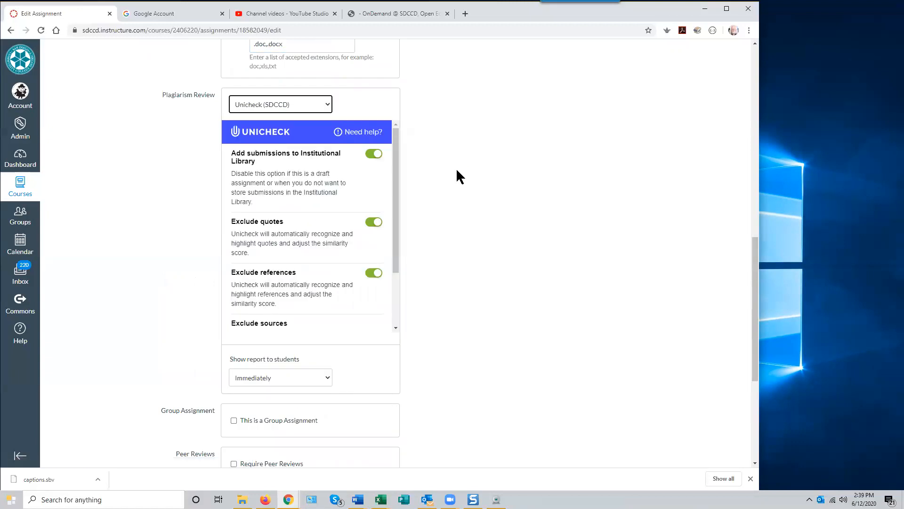
Review the Unicheck settings for the Institutional Library, quotes, references, and the word and percentage limits for excluding sources
{"action": "mouse_move", "coordinate": [396, 219]}
{"action": "left_mouse_down"}
{"action": "mouse_move", "coordinate": [396, 284]}
{"action": "mouse_move", "coordinate": [395, 230]}
{"action": "left_mouse_up"}
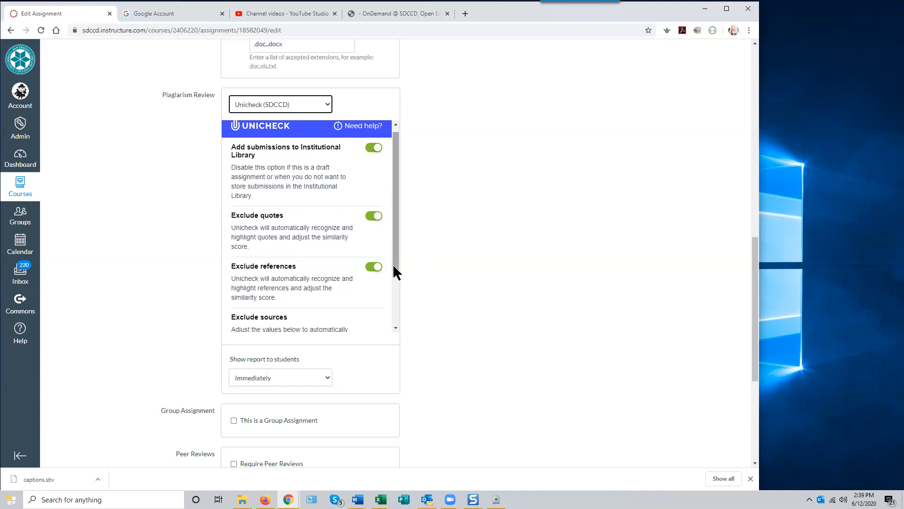
{"action": "scroll", "coordinate": [396, 271], "scroll_direction": "down", "scroll_amount": 1}
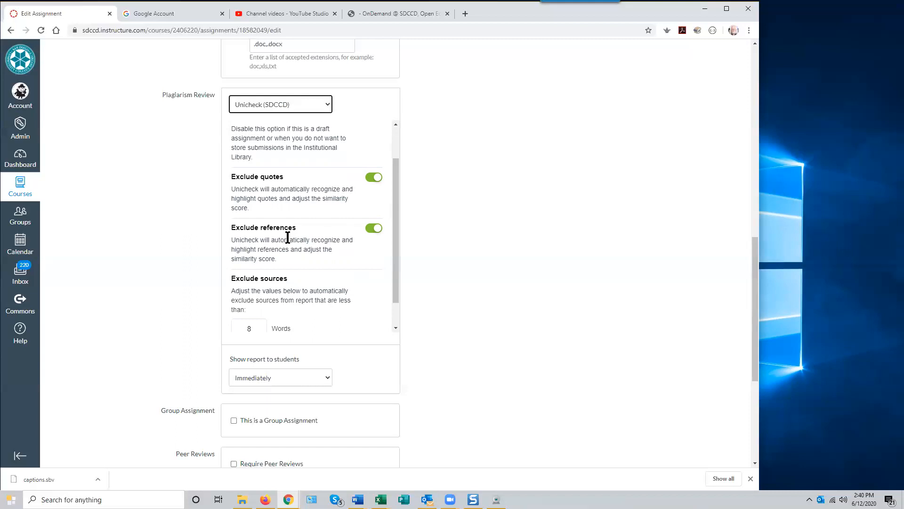
{"action": "scroll", "coordinate": [311, 297], "scroll_direction": "down", "scroll_amount": 1}
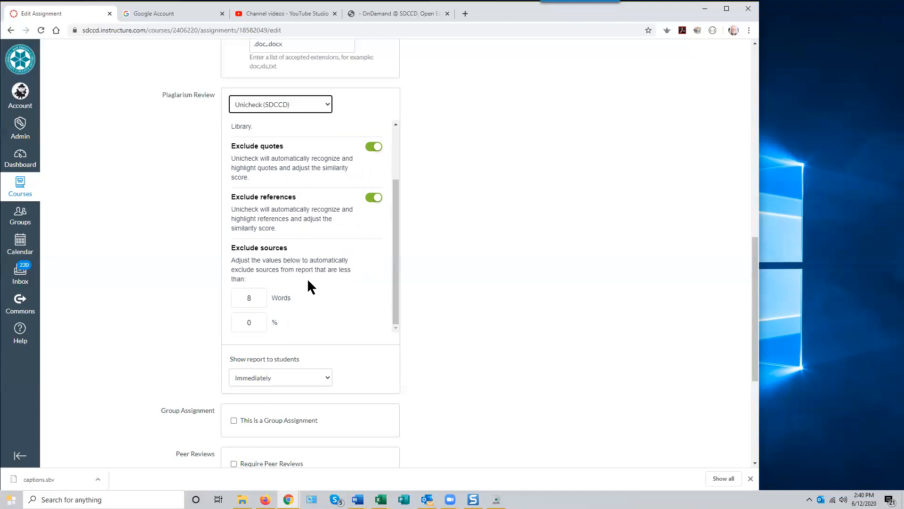
{"action": "double_click", "coordinate": [250, 297]}
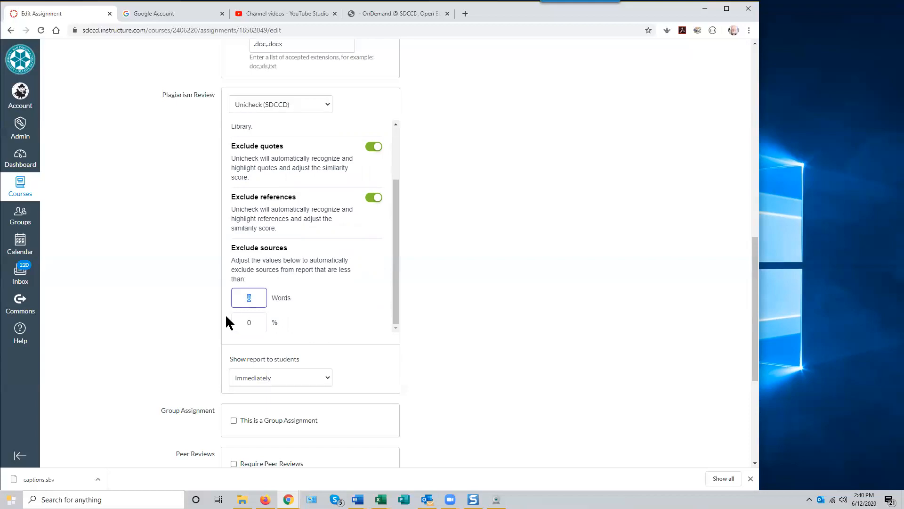
{"action": "left_click", "coordinate": [315, 295]}
{"action": "double_click", "coordinate": [250, 322]}
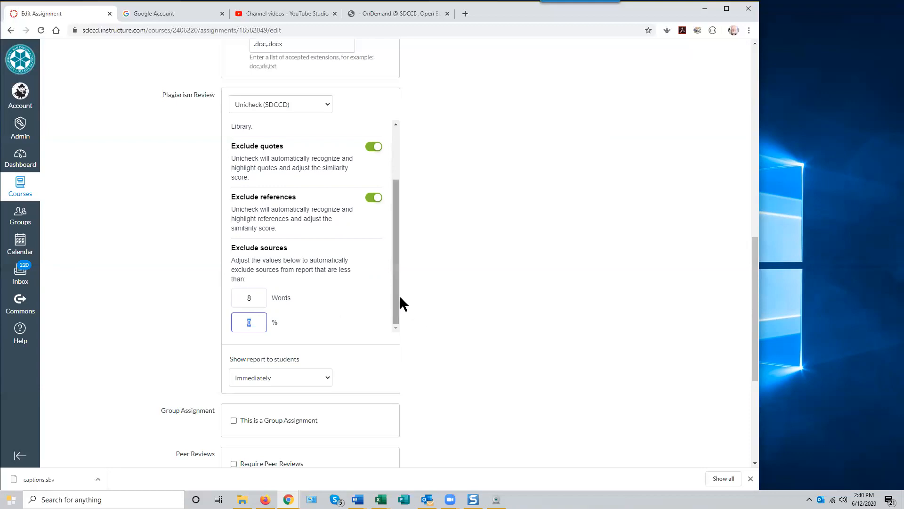
{"action": "mouse_move", "coordinate": [395, 304]}
{"action": "left_mouse_down"}
{"action": "mouse_move", "coordinate": [394, 287]}
{"action": "mouse_move", "coordinate": [394, 303]}
{"action": "left_mouse_up"}
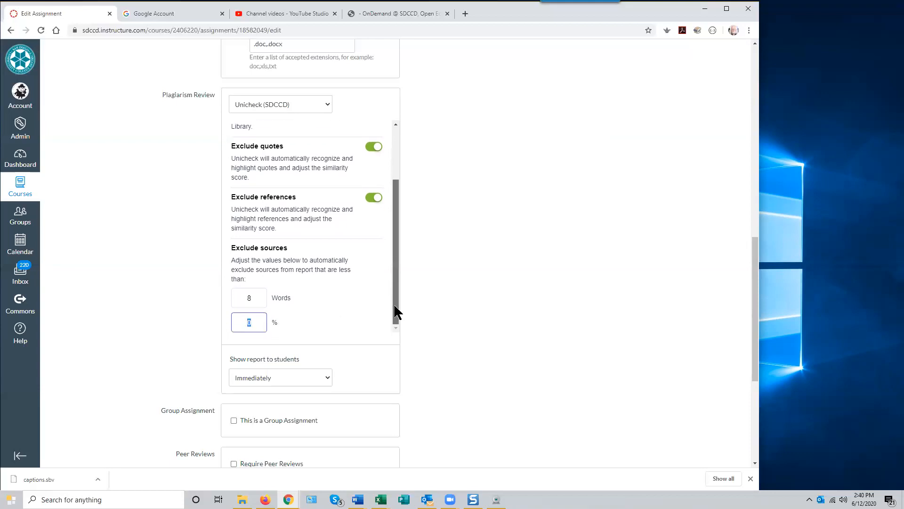
{"action": "left_click", "coordinate": [312, 316]}
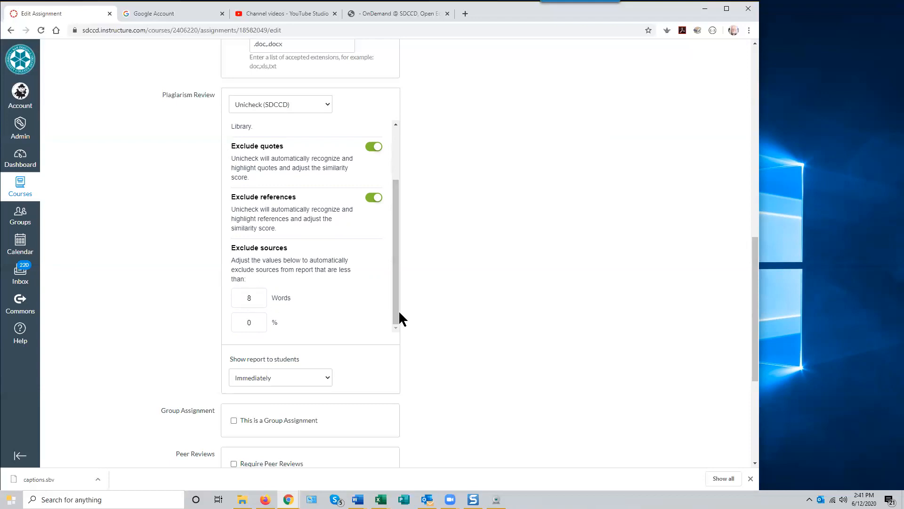
Examine the options for when the plagiarism report is shown to students
{"action": "scroll", "coordinate": [389, 325], "scroll_direction": "up", "scroll_amount": 1}
{"action": "scroll", "coordinate": [390, 325], "scroll_direction": "down", "scroll_amount": 1}
{"action": "scroll", "coordinate": [480, 318], "scroll_direction": "down", "scroll_amount": 1}
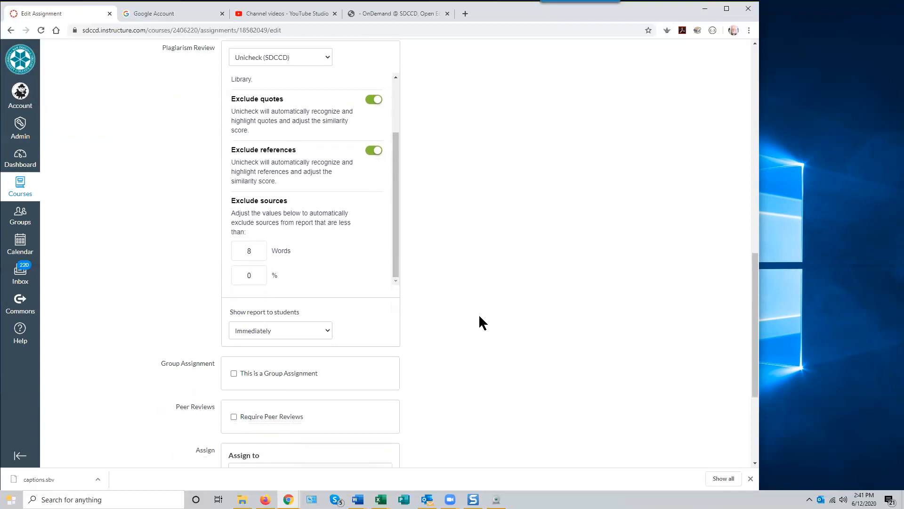
{"action": "scroll", "coordinate": [543, 299], "scroll_direction": "down", "scroll_amount": 2}
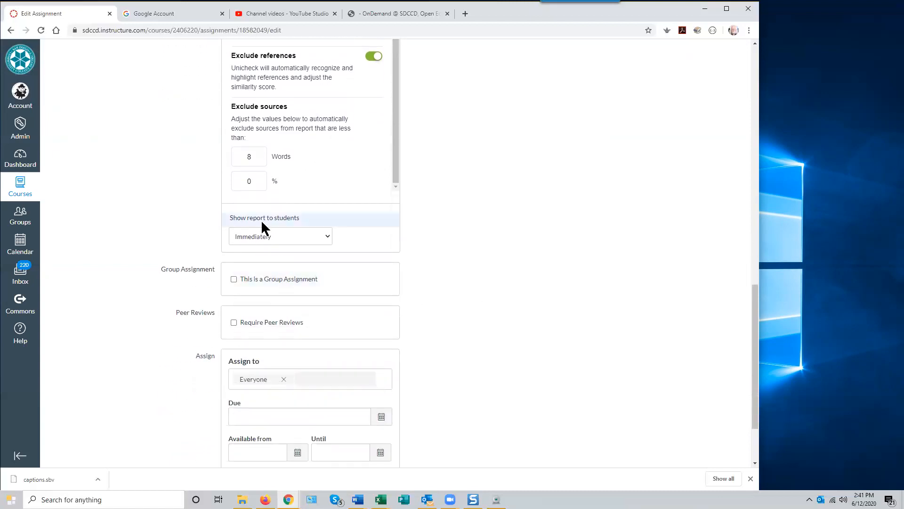
{"action": "left_click", "coordinate": [327, 235]}
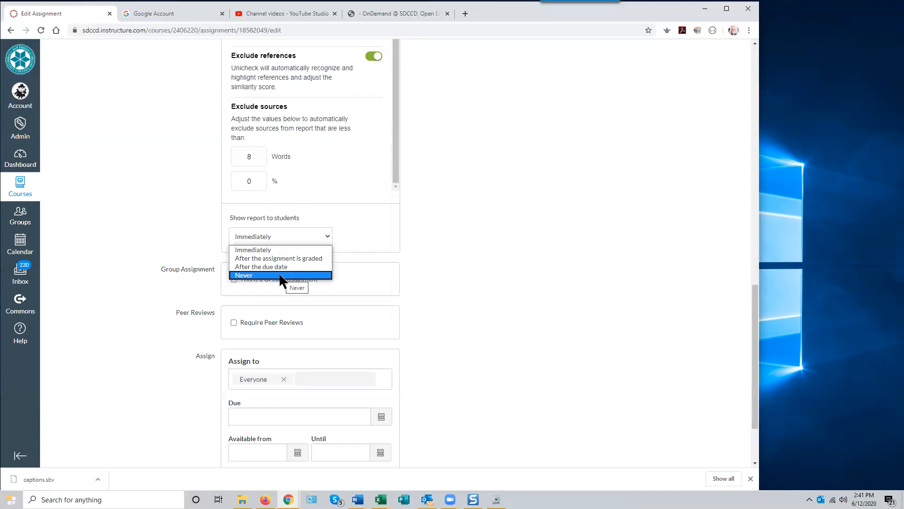
{"action": "left_click", "coordinate": [450, 282]}
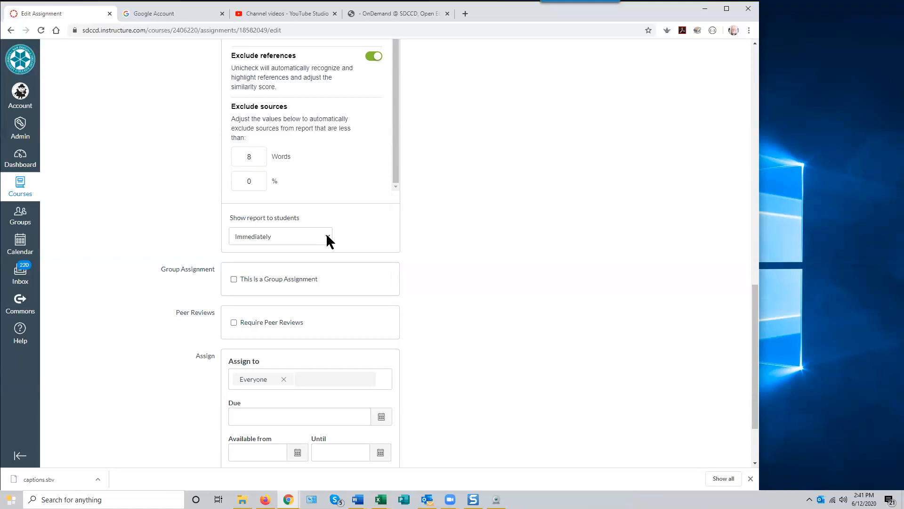
Require peer reviews for the assignment, with Manually Assign Peer Reviews as the method
{"action": "scroll", "coordinate": [483, 259], "scroll_direction": "down", "scroll_amount": 3}
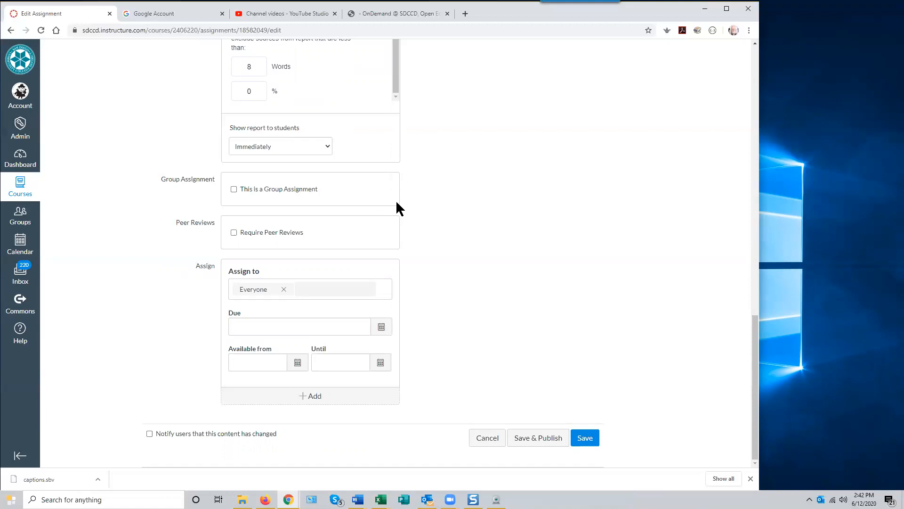
{"action": "left_click", "coordinate": [233, 234]}
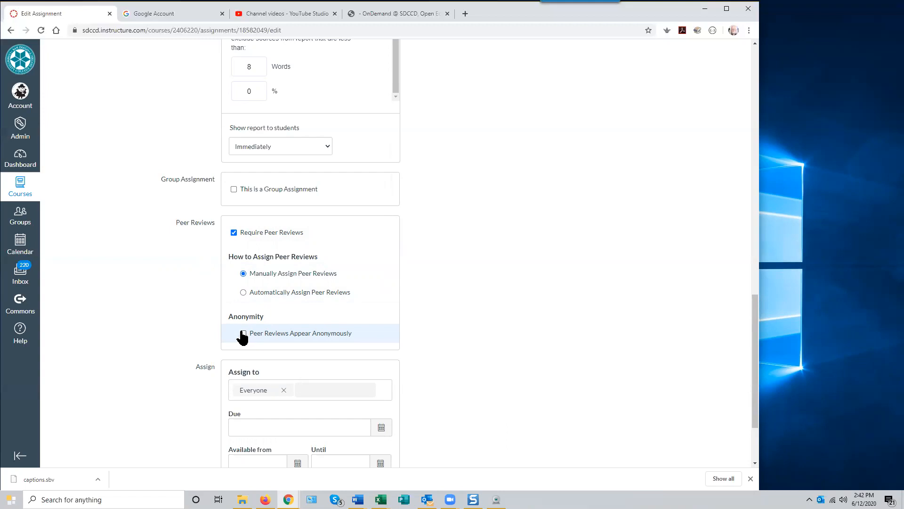
{"action": "scroll", "coordinate": [498, 323], "scroll_direction": "down", "scroll_amount": 2}
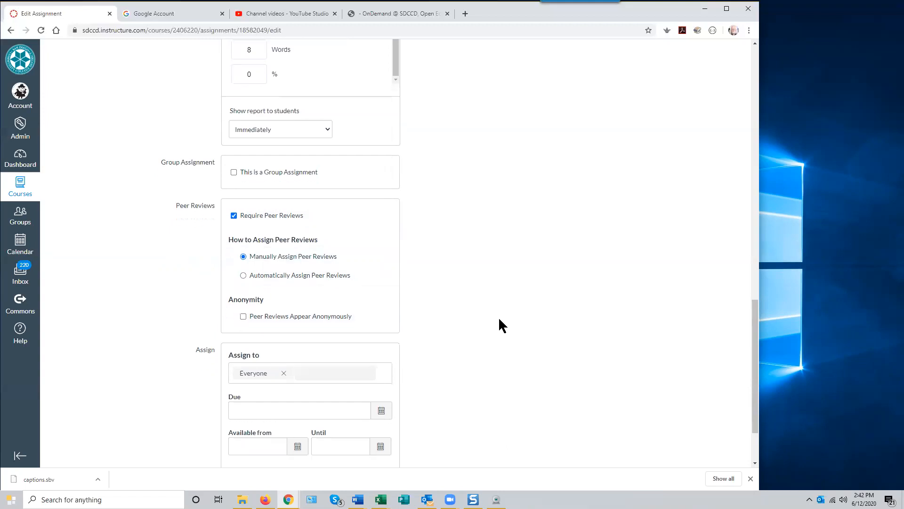
Set the assignment's due date to Jun 24 11:59pm
{"action": "scroll", "coordinate": [500, 325], "scroll_direction": "down", "scroll_amount": 1}
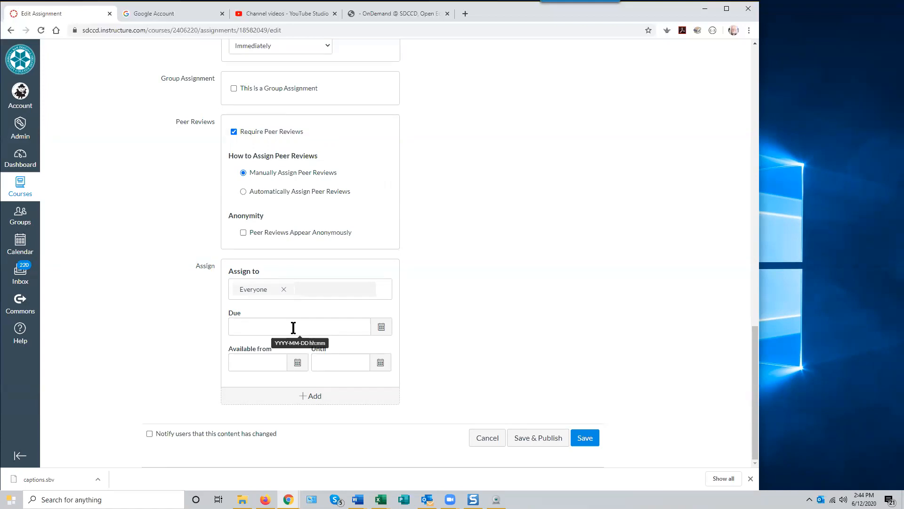
{"action": "left_click", "coordinate": [381, 328]}
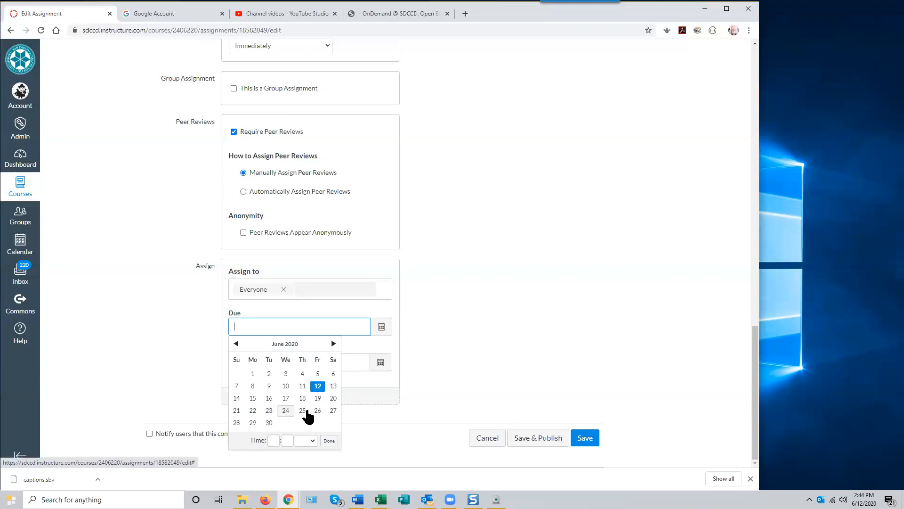
{"action": "left_click", "coordinate": [286, 410]}
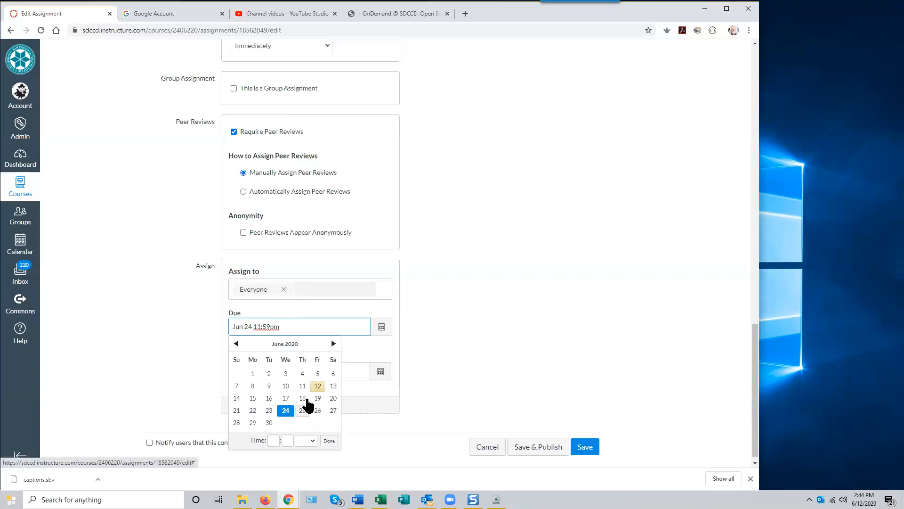
{"action": "left_click", "coordinate": [444, 349]}
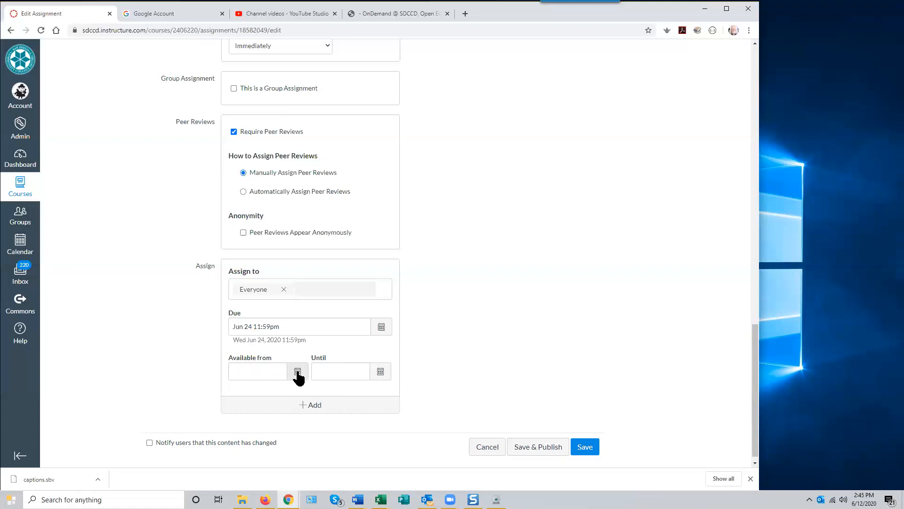
View the Available from calendar without picking a date, and set the Until date to Jun 24 11:59pm
{"action": "left_click", "coordinate": [297, 372]}
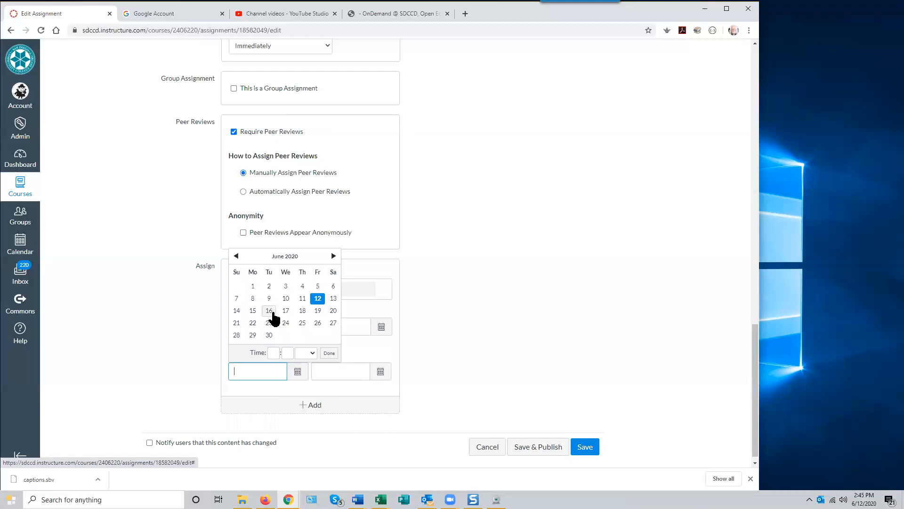
{"action": "left_click", "coordinate": [465, 354]}
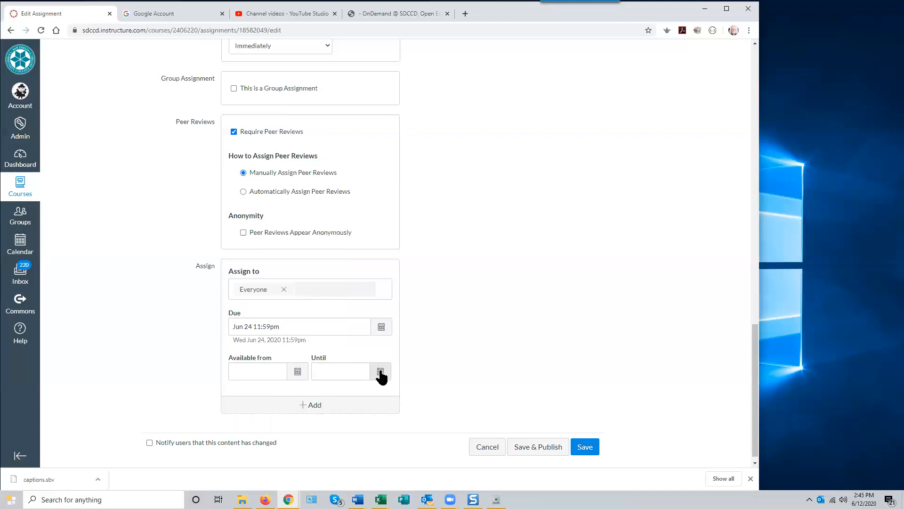
{"action": "left_click", "coordinate": [381, 372]}
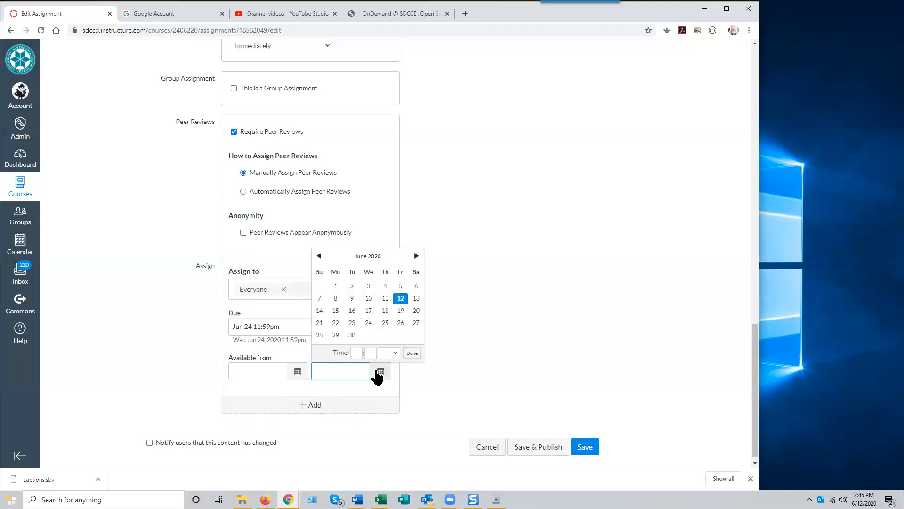
{"action": "left_click", "coordinate": [368, 323]}
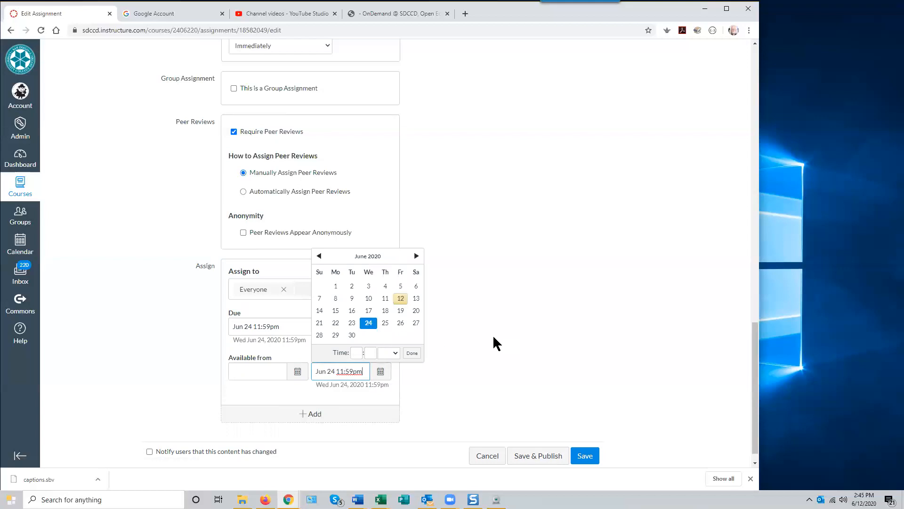
{"action": "left_click", "coordinate": [471, 358]}
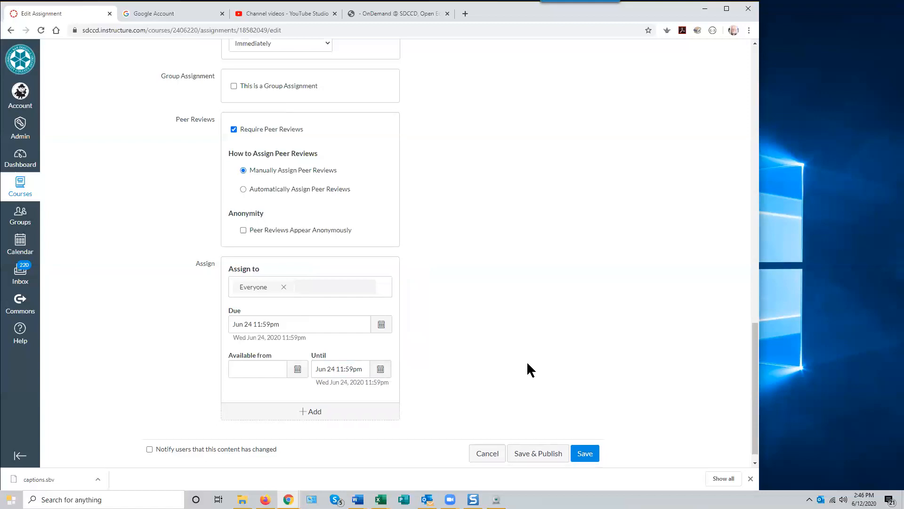
Search the Assign to recipients for "test", clear the search text and close the recipient list without selecting anyone
{"action": "scroll", "coordinate": [526, 361], "scroll_direction": "down", "scroll_amount": 1}
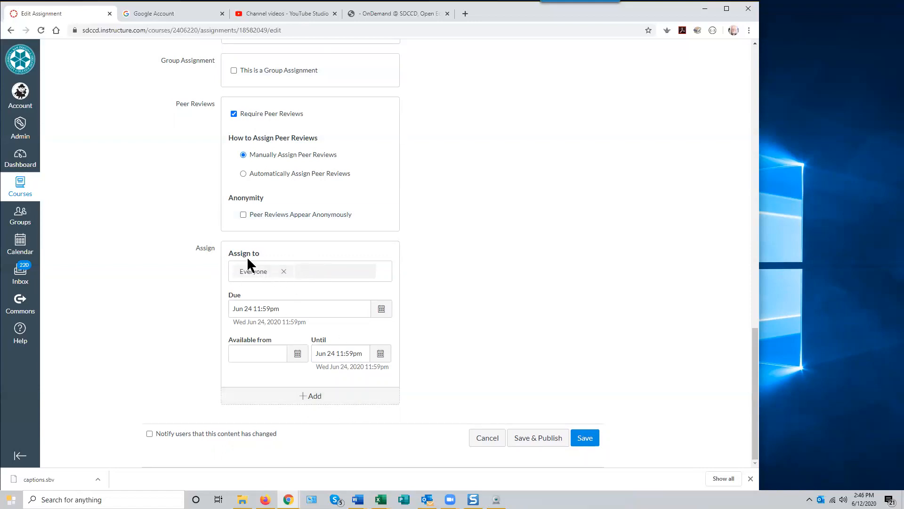
{"action": "left_click", "coordinate": [308, 272]}
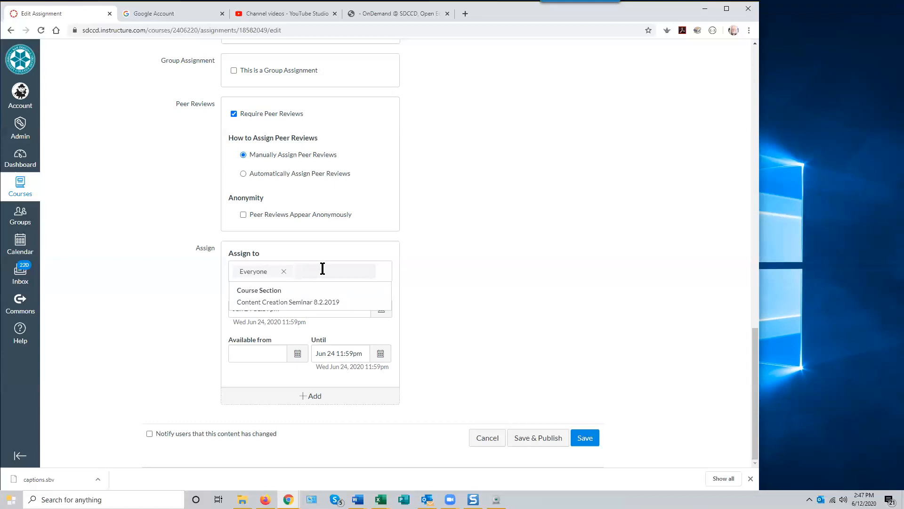
{"action": "type", "text": "test"}
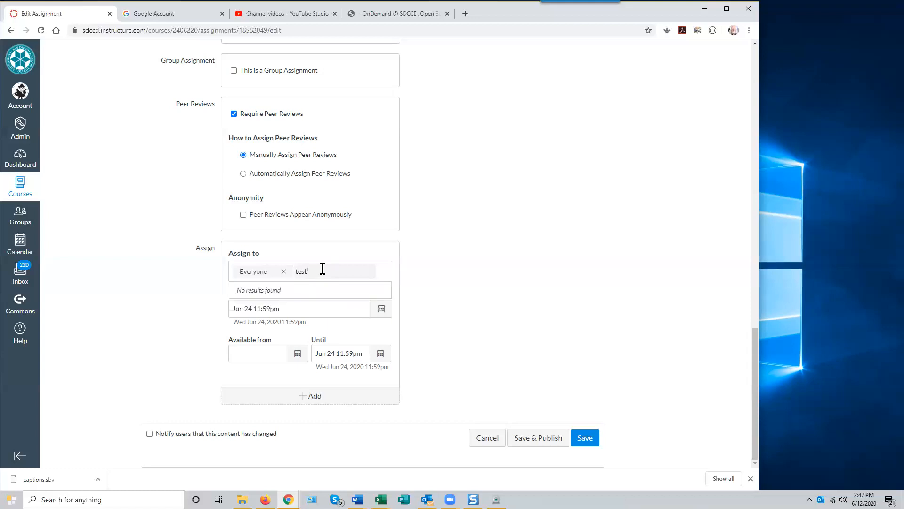
{"action": "key", "text": "BackSpace"}
{"action": "key", "text": "BackSpace"}
{"action": "key", "text": "BackSpace"}
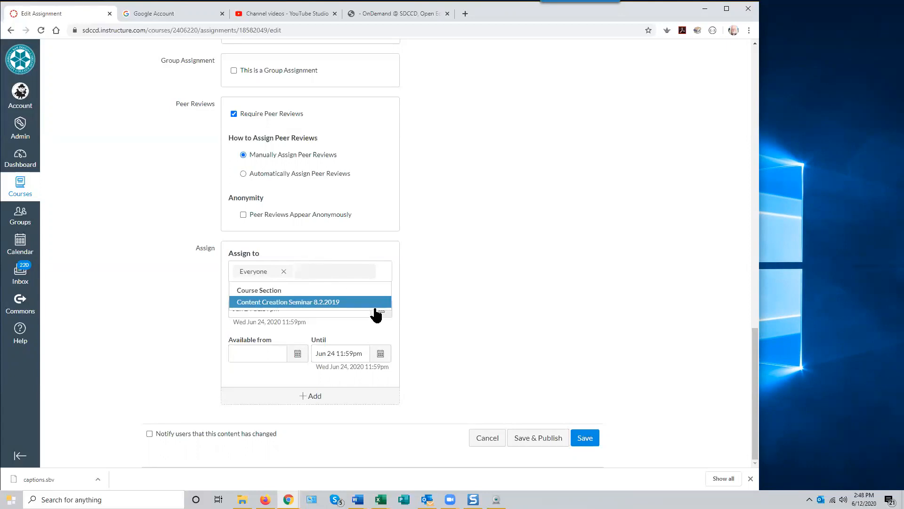
{"action": "left_click", "coordinate": [304, 270]}
{"action": "left_click", "coordinate": [511, 279]}
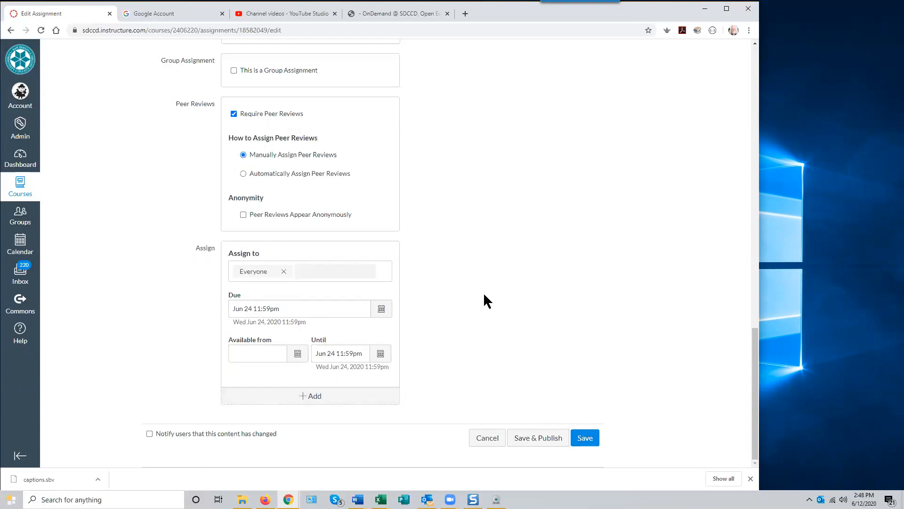
Review the assignment's points, submission type, plagiarism review, peer review and Assign date settings on the edit form
{"action": "scroll", "coordinate": [542, 318], "scroll_direction": "up", "scroll_amount": 3}
{"action": "scroll", "coordinate": [542, 313], "scroll_direction": "up", "scroll_amount": 8}
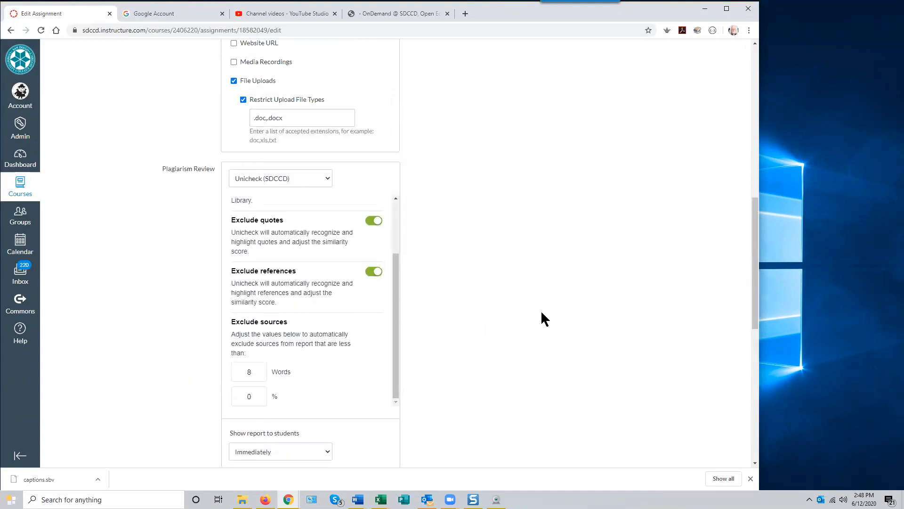
{"action": "scroll", "coordinate": [541, 314], "scroll_direction": "up", "scroll_amount": 7}
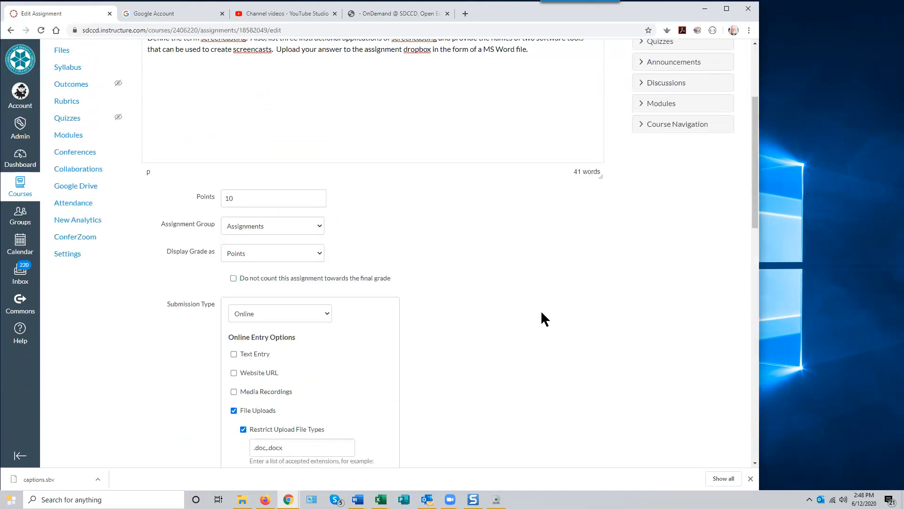
{"action": "scroll", "coordinate": [542, 318], "scroll_direction": "down", "scroll_amount": 2}
{"action": "scroll", "coordinate": [541, 314], "scroll_direction": "down", "scroll_amount": 9}
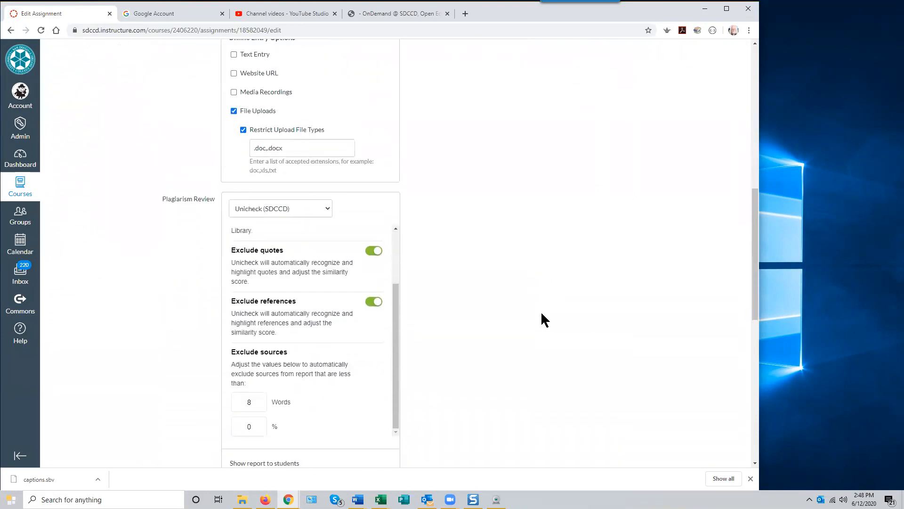
{"action": "scroll", "coordinate": [541, 314], "scroll_direction": "down", "scroll_amount": 7}
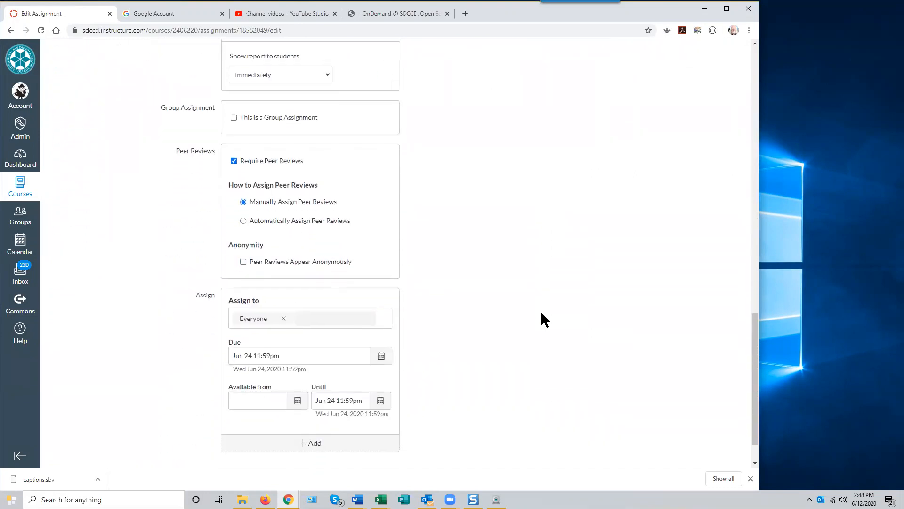
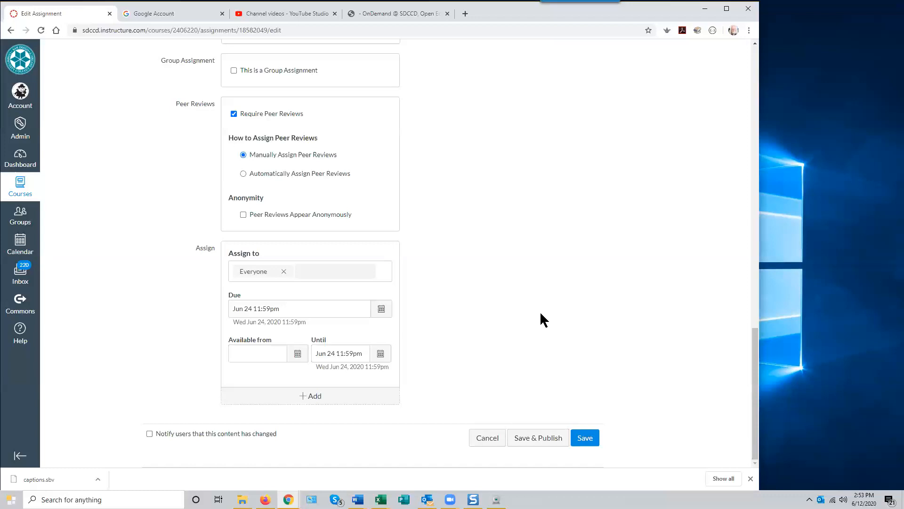
{"action": "scroll", "coordinate": [531, 333], "scroll_direction": "up", "scroll_amount": 4}
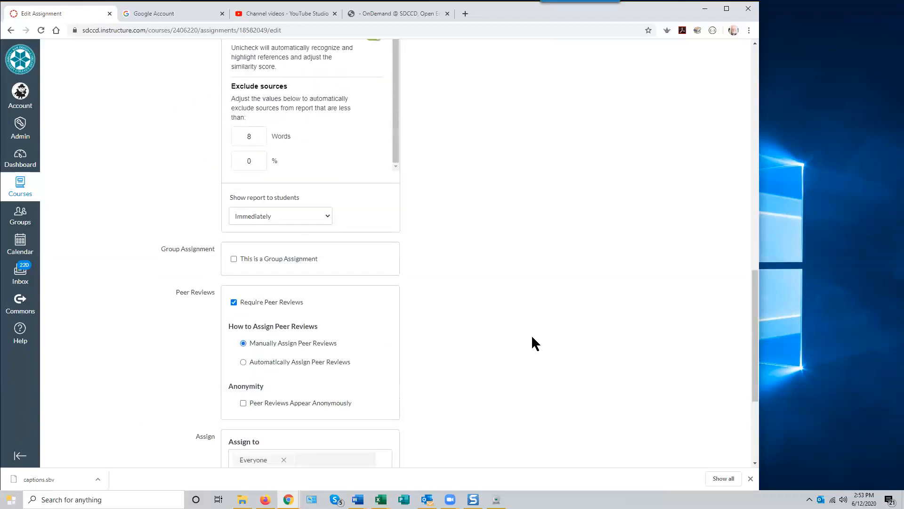
{"action": "scroll", "coordinate": [531, 335], "scroll_direction": "up", "scroll_amount": 3}
{"action": "scroll", "coordinate": [532, 335], "scroll_direction": "down", "scroll_amount": 7}
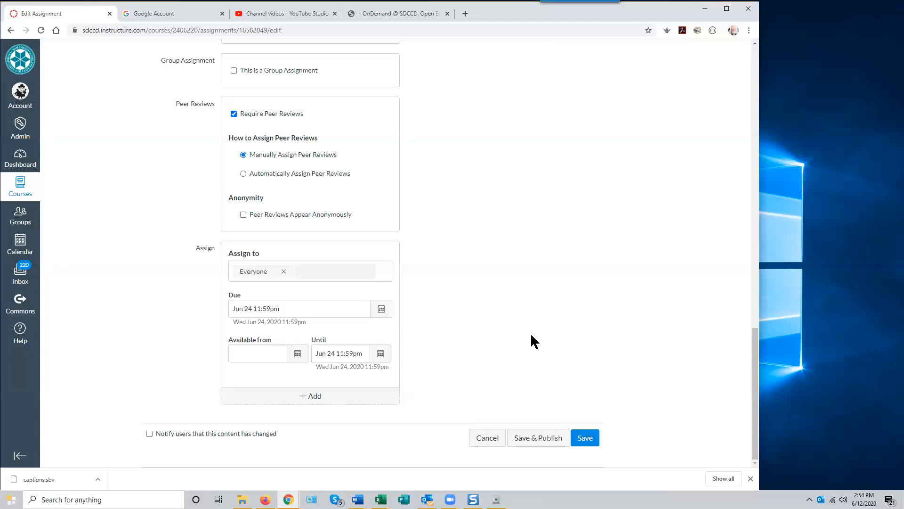
View the available Submission Type choices for the assignment and keep Online selected
{"action": "scroll", "coordinate": [462, 153], "scroll_direction": "up", "scroll_amount": 4}
{"action": "scroll", "coordinate": [462, 160], "scroll_direction": "up", "scroll_amount": 9}
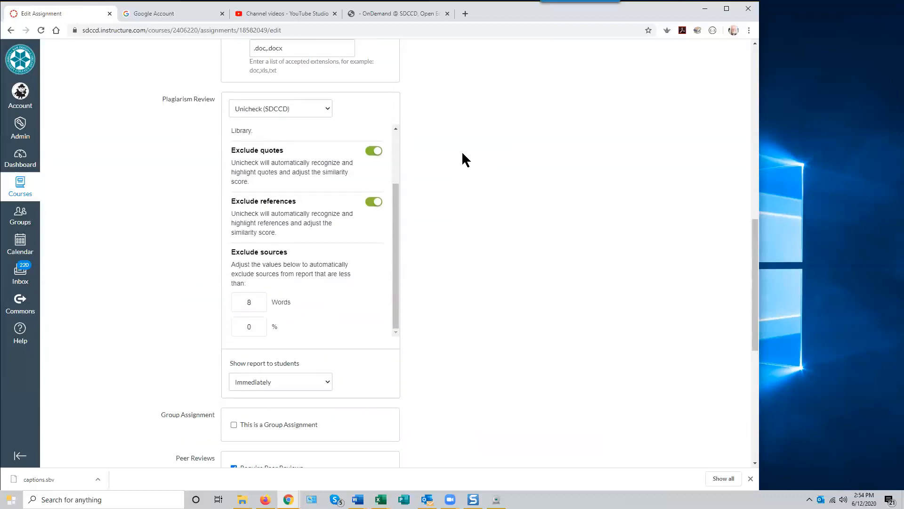
{"action": "left_click", "coordinate": [328, 173]}
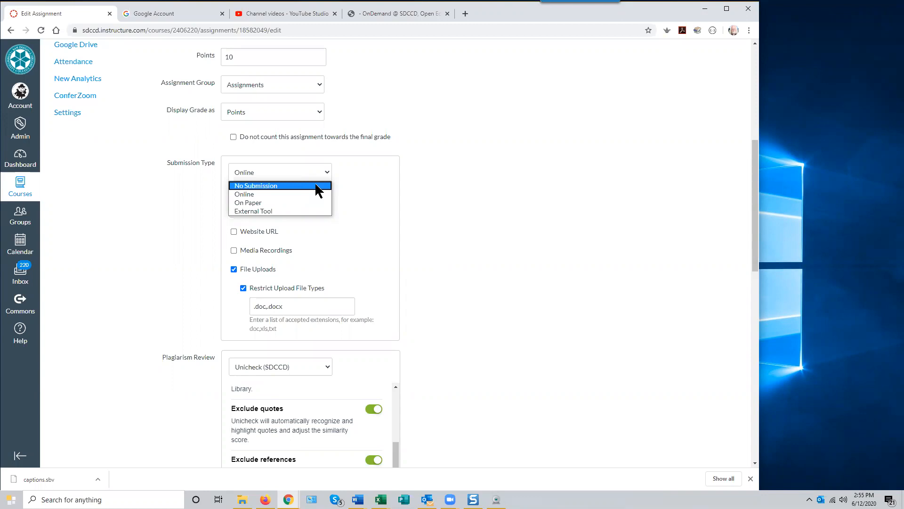
{"action": "left_click", "coordinate": [306, 195]}
{"action": "scroll", "coordinate": [437, 301], "scroll_direction": "down", "scroll_amount": 10}
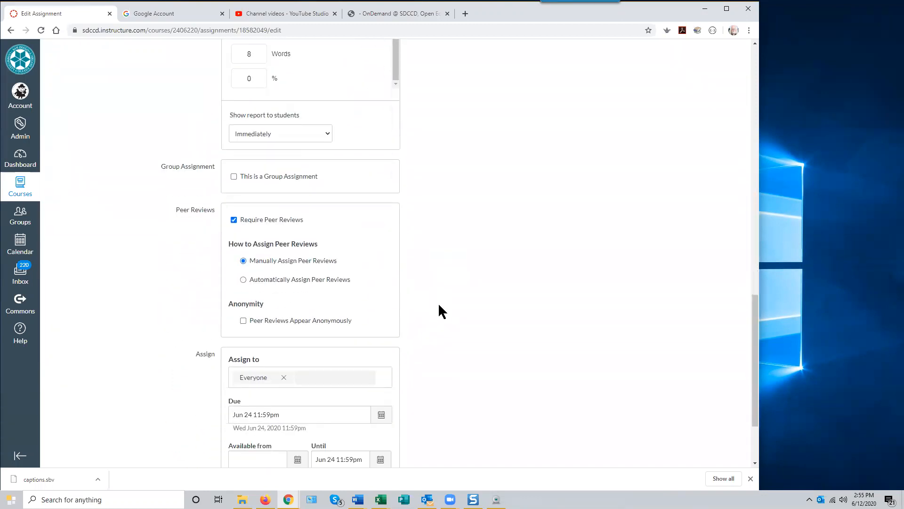
{"action": "scroll", "coordinate": [438, 311], "scroll_direction": "down", "scroll_amount": 2}
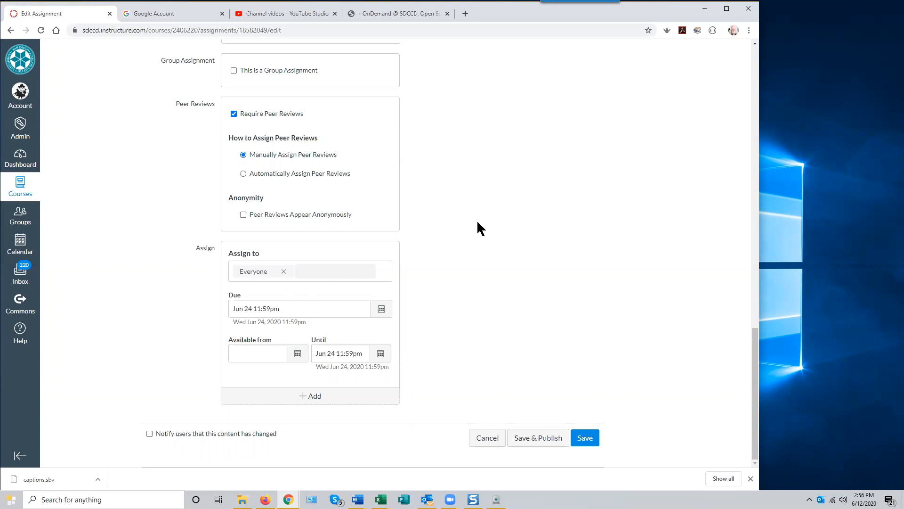
Save and publish the Define Screencasting assignment
{"action": "scroll", "coordinate": [477, 212], "scroll_direction": "up", "scroll_amount": 5}
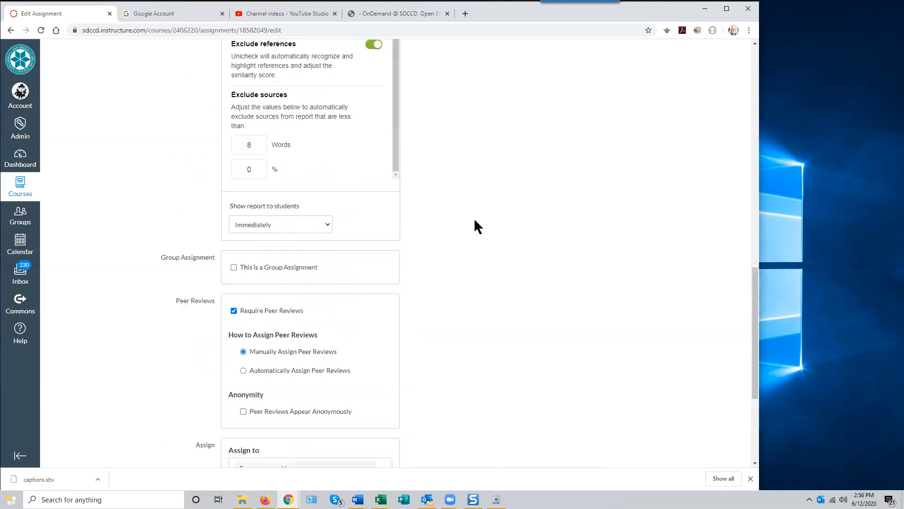
{"action": "scroll", "coordinate": [475, 236], "scroll_direction": "up", "scroll_amount": 9}
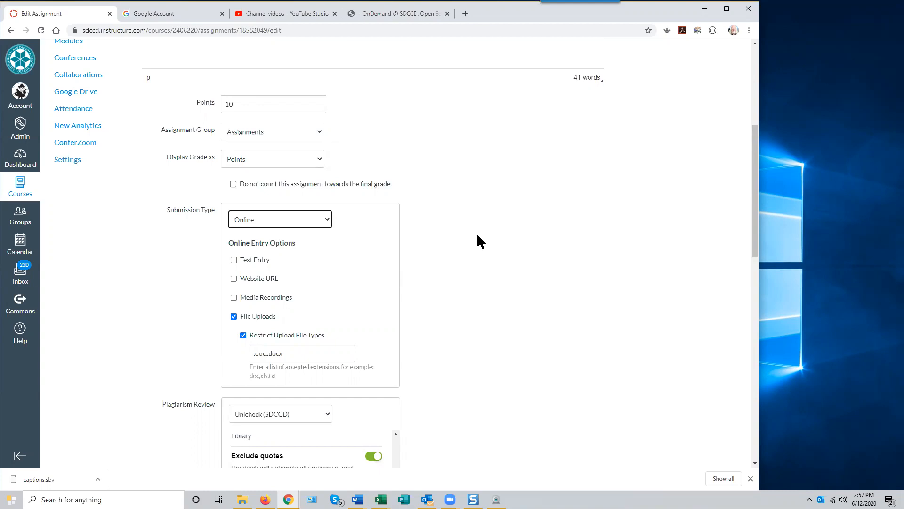
{"action": "scroll", "coordinate": [477, 233], "scroll_direction": "down", "scroll_amount": 8}
{"action": "scroll", "coordinate": [480, 232], "scroll_direction": "down", "scroll_amount": 7}
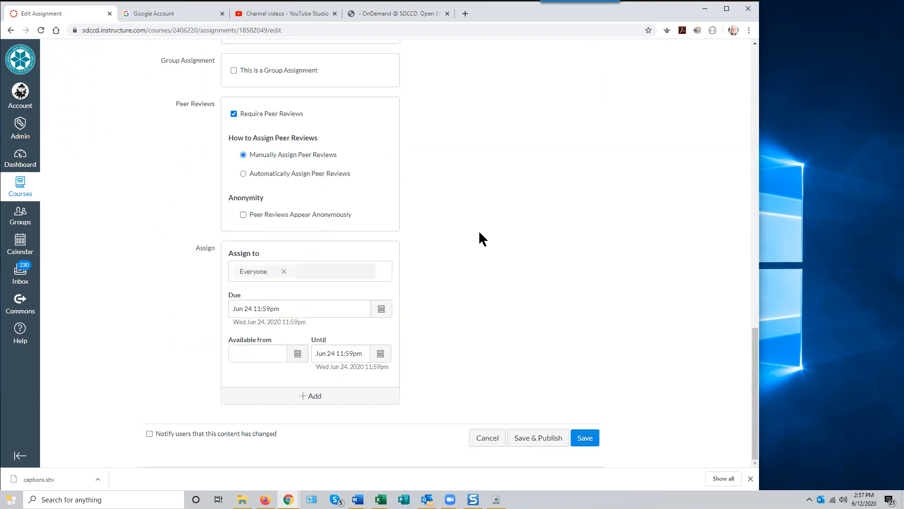
{"action": "scroll", "coordinate": [478, 230], "scroll_direction": "up", "scroll_amount": 2}
{"action": "scroll", "coordinate": [472, 233], "scroll_direction": "down", "scroll_amount": 2}
{"action": "left_click_drag", "start_coordinate": [753, 343], "coordinate": [750, 376]}
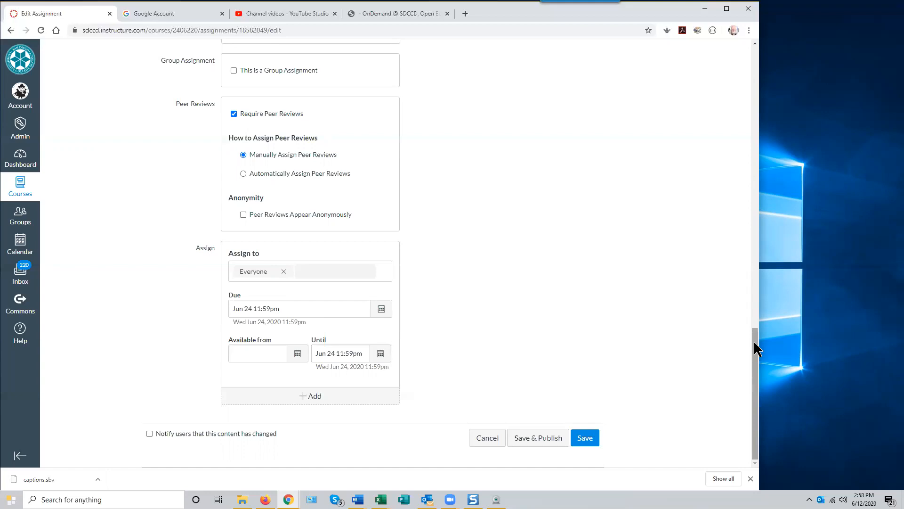
{"action": "left_click_drag", "start_coordinate": [755, 342], "coordinate": [755, 339]}
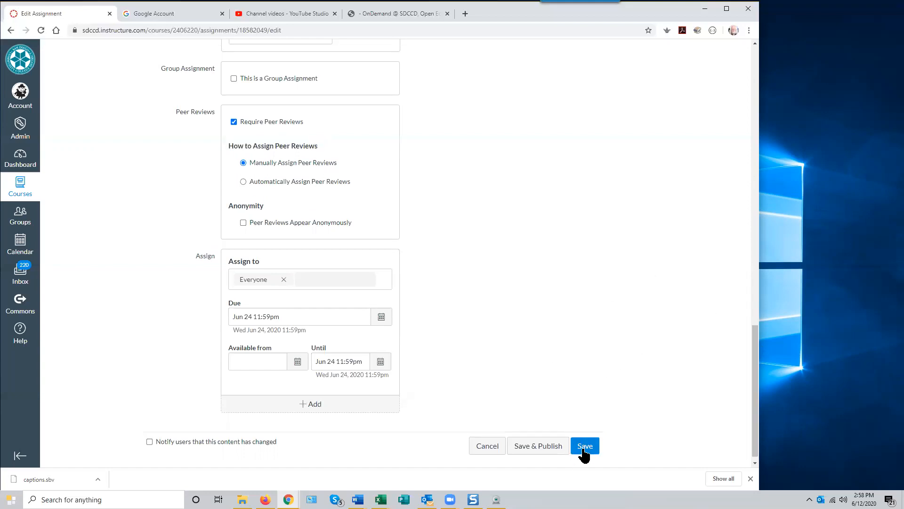
{"action": "left_click", "coordinate": [538, 453]}
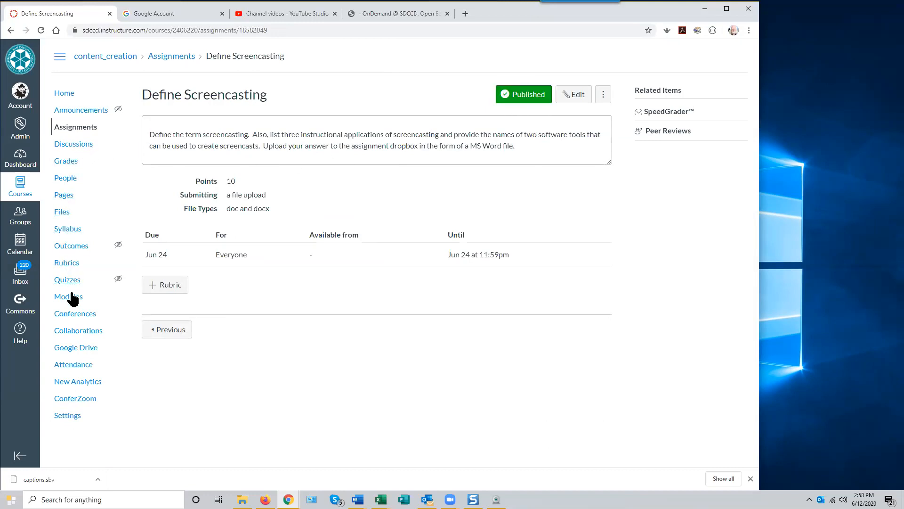
Open Define Screencasting from the course Modules, view its edit form without changing anything, and return to Modules
{"action": "left_click", "coordinate": [75, 300]}
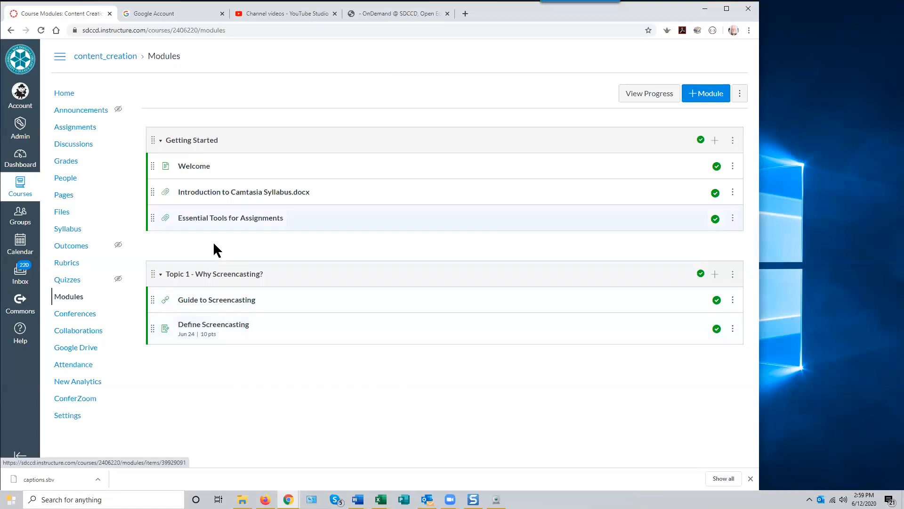
{"action": "left_click", "coordinate": [228, 330]}
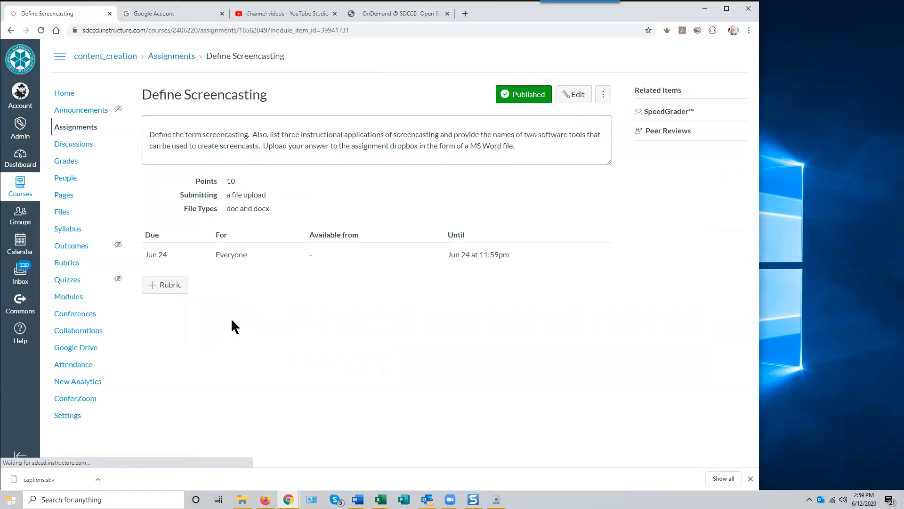
{"action": "left_click", "coordinate": [571, 97]}
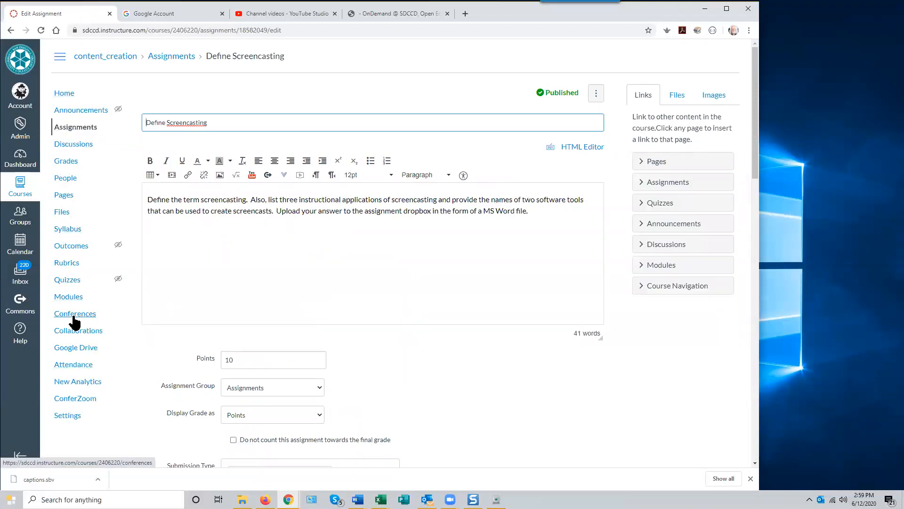
{"action": "left_click", "coordinate": [70, 298]}
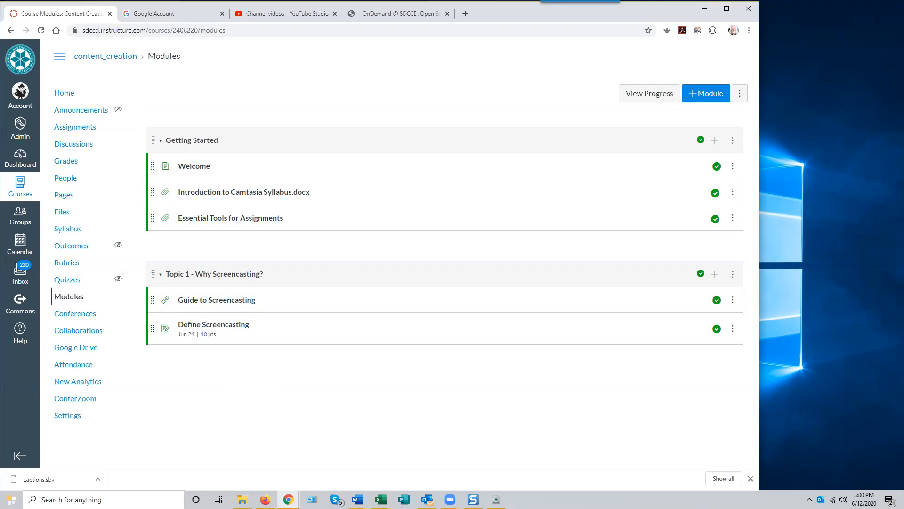
Enter Student View from the course home page, view the student's Modules page and return to the home page
{"action": "left_click", "coordinate": [68, 99]}
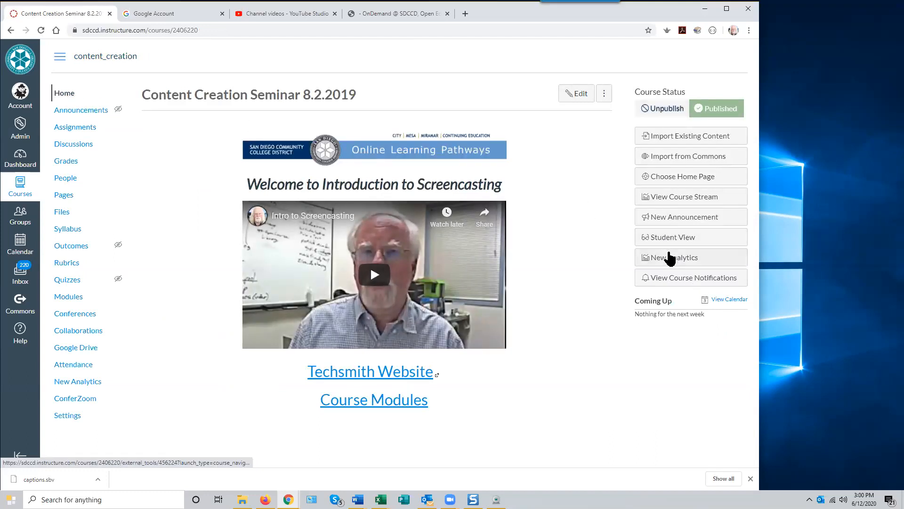
{"action": "left_click", "coordinate": [669, 240]}
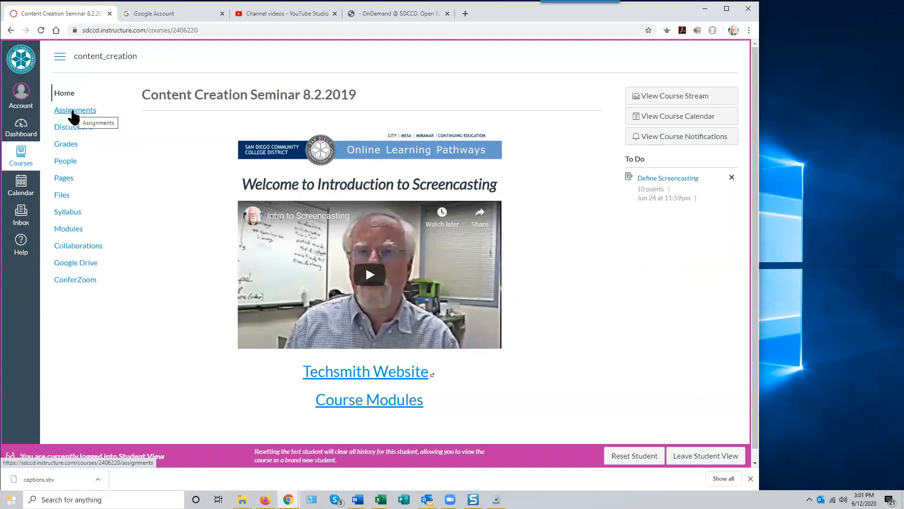
{"action": "left_click", "coordinate": [78, 225]}
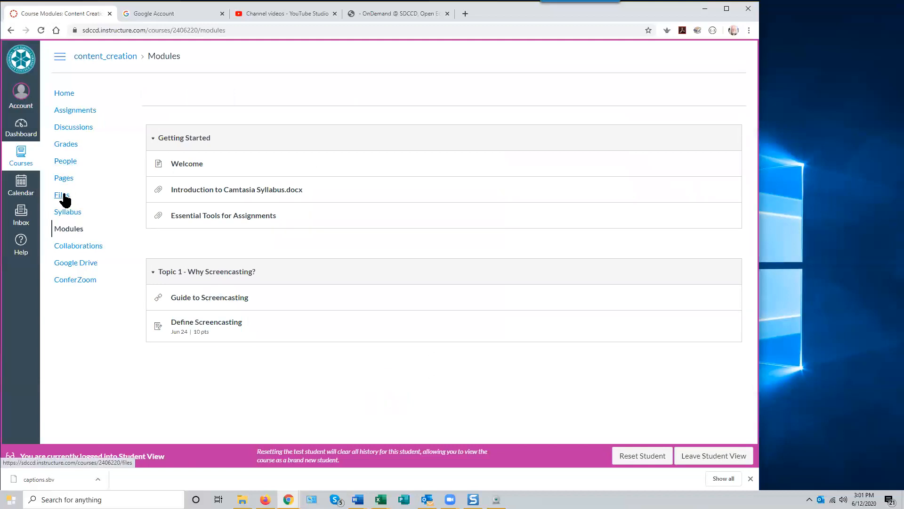
{"action": "left_click", "coordinate": [65, 94]}
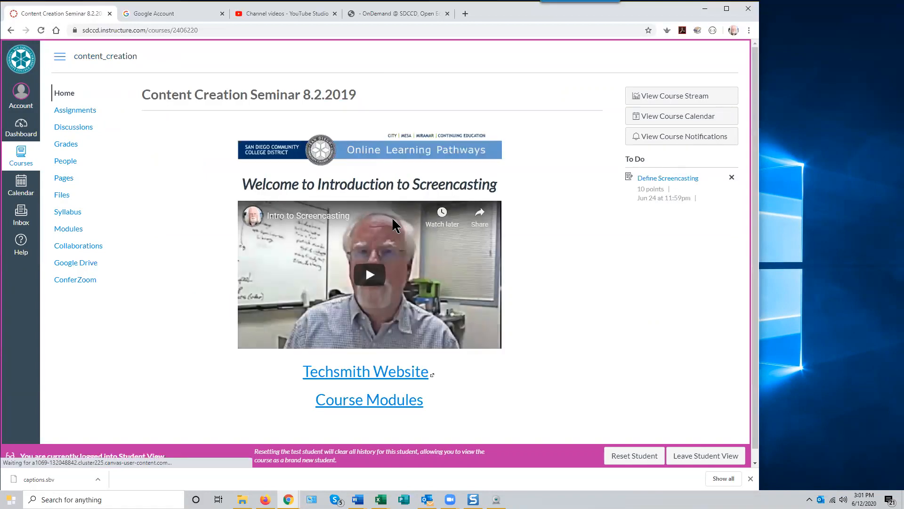
Open the Define Screencasting assignment through the home page's Course Modules link and start a submission as the test student
{"action": "left_click", "coordinate": [379, 405]}
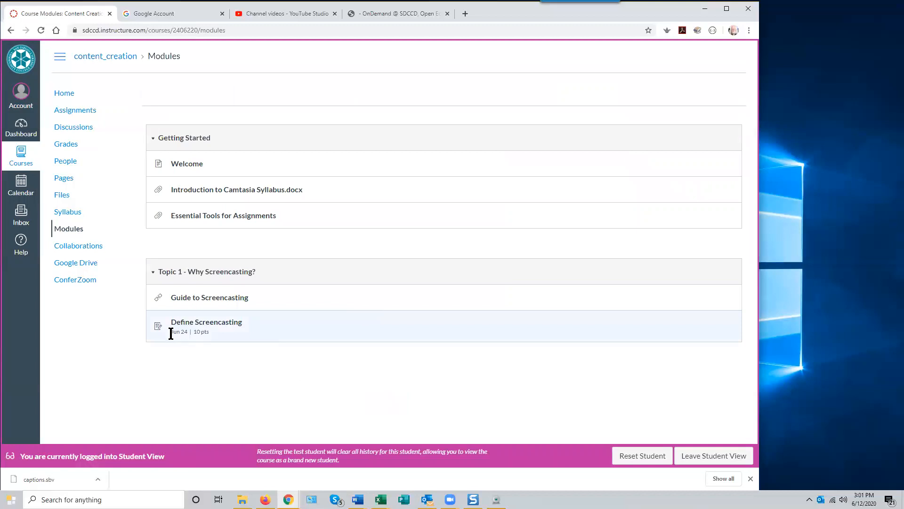
{"action": "left_click", "coordinate": [218, 325]}
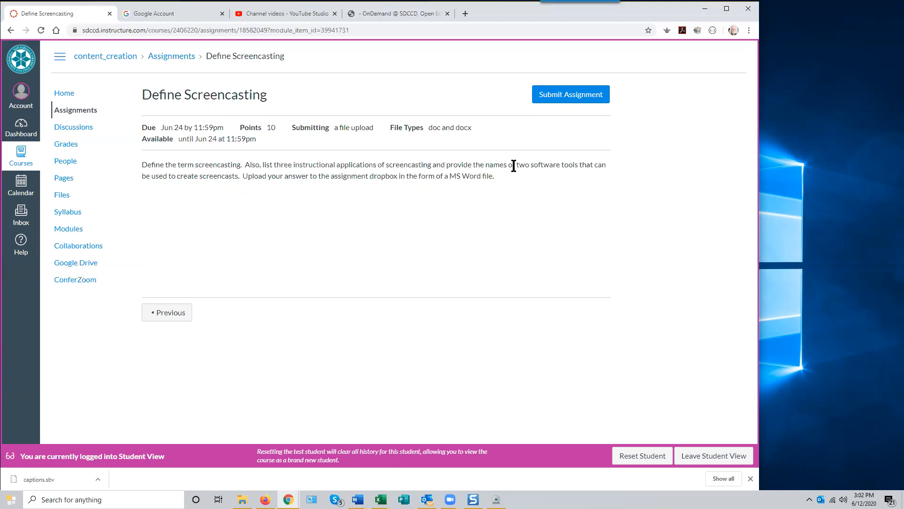
{"action": "left_click", "coordinate": [565, 104]}
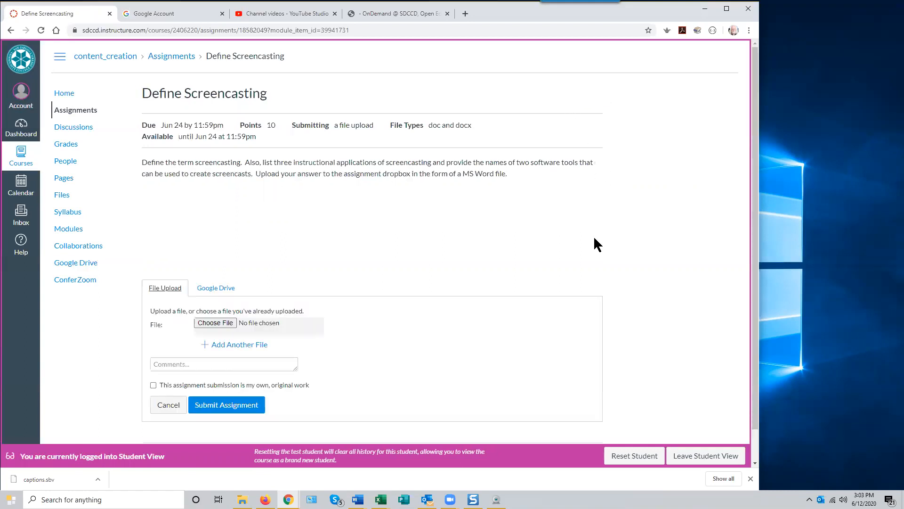
View the Google Drive submission option and return to the File Upload option
{"action": "scroll", "coordinate": [594, 235], "scroll_direction": "down", "scroll_amount": 1}
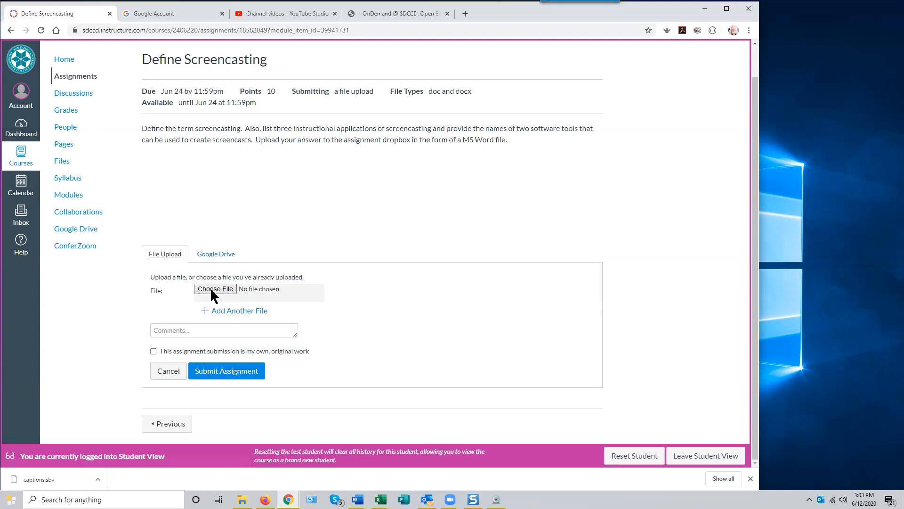
{"action": "left_click", "coordinate": [215, 258]}
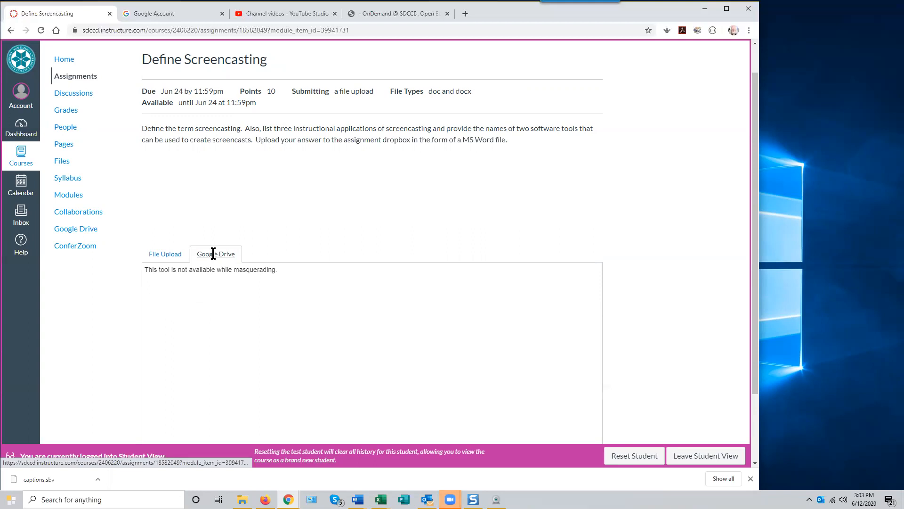
{"action": "left_click", "coordinate": [169, 256]}
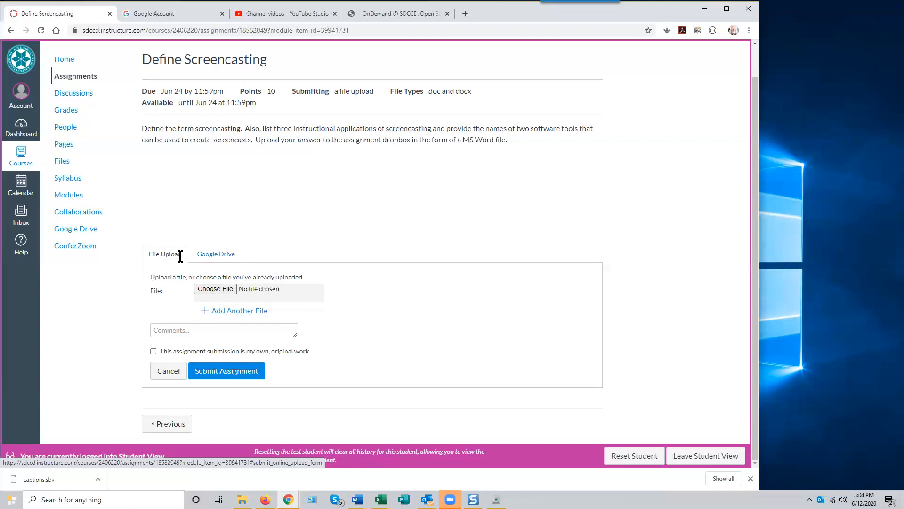
Attach screencasting_definition_2.docx from the Content Creation Tutorial Files folder inside oncampus canvas training as the submission file
{"action": "left_click", "coordinate": [216, 290]}
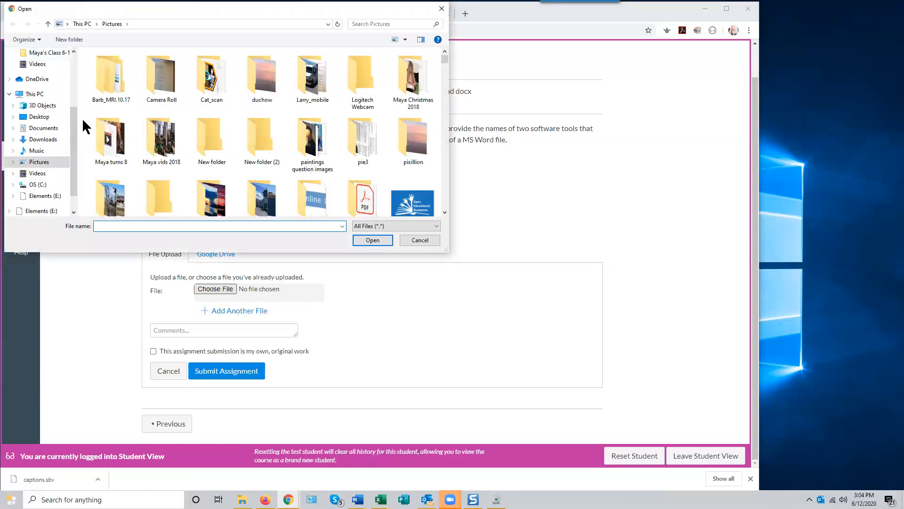
{"action": "scroll", "coordinate": [72, 99], "scroll_direction": "up", "scroll_amount": 3}
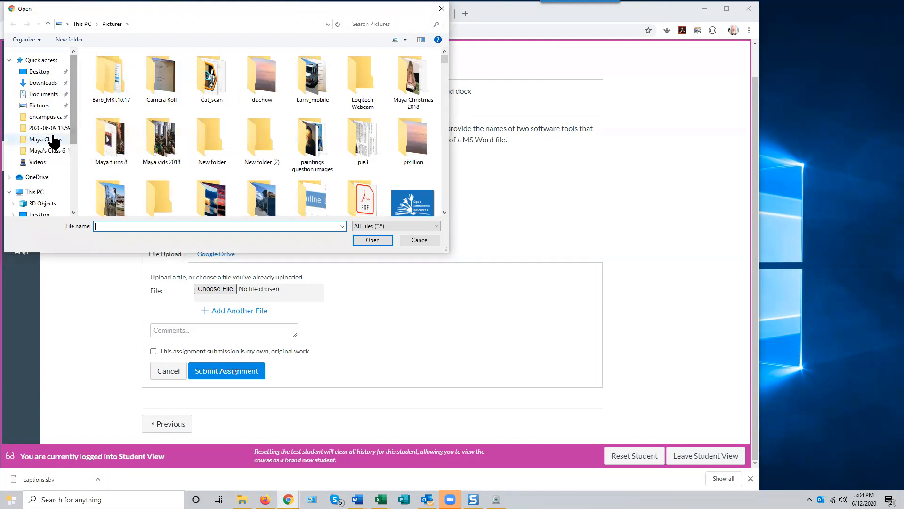
{"action": "left_click", "coordinate": [47, 117]}
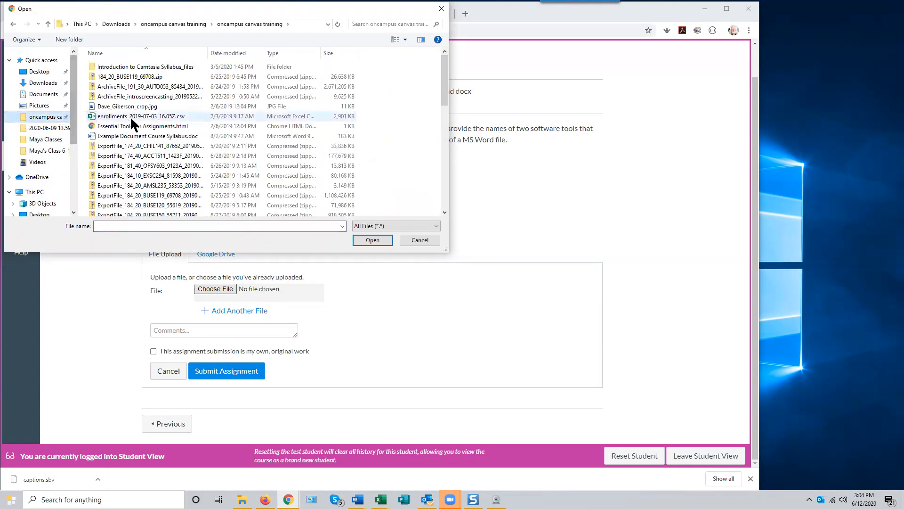
{"action": "left_click", "coordinate": [169, 24]}
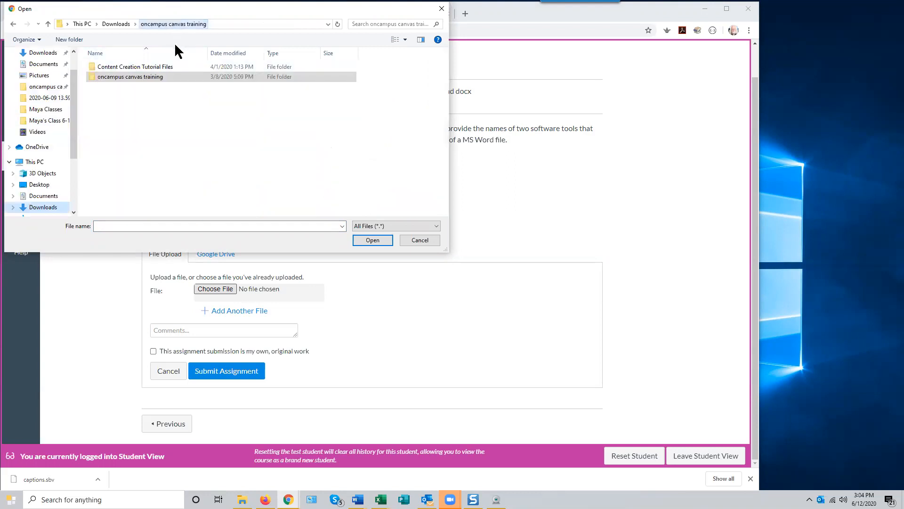
{"action": "double_click", "coordinate": [141, 66]}
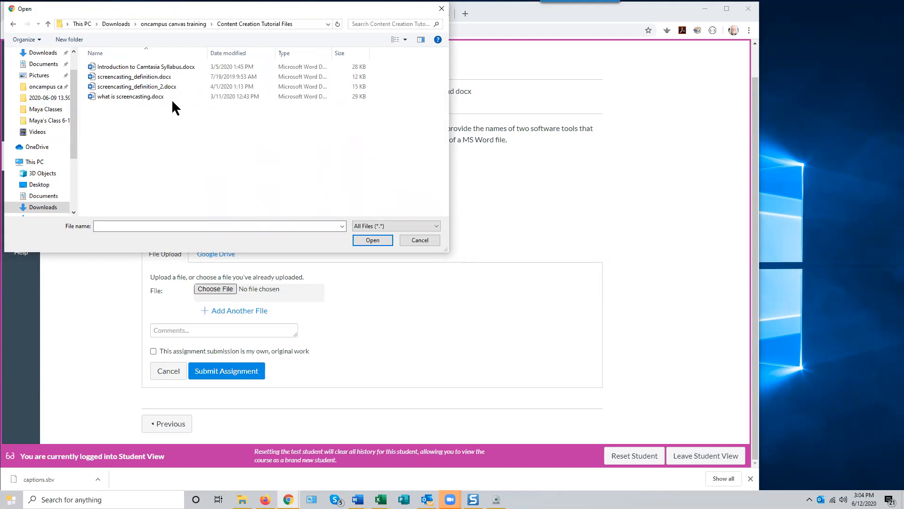
{"action": "left_click", "coordinate": [146, 85]}
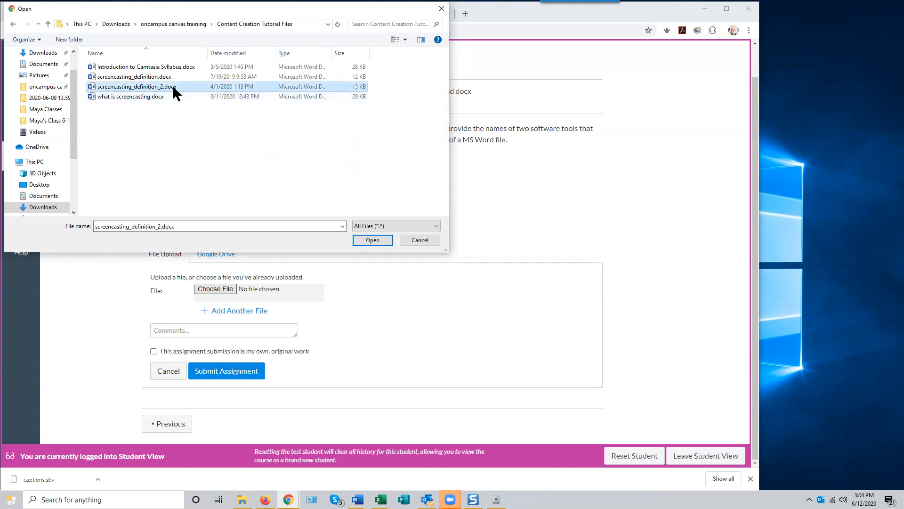
{"action": "left_click", "coordinate": [372, 240]}
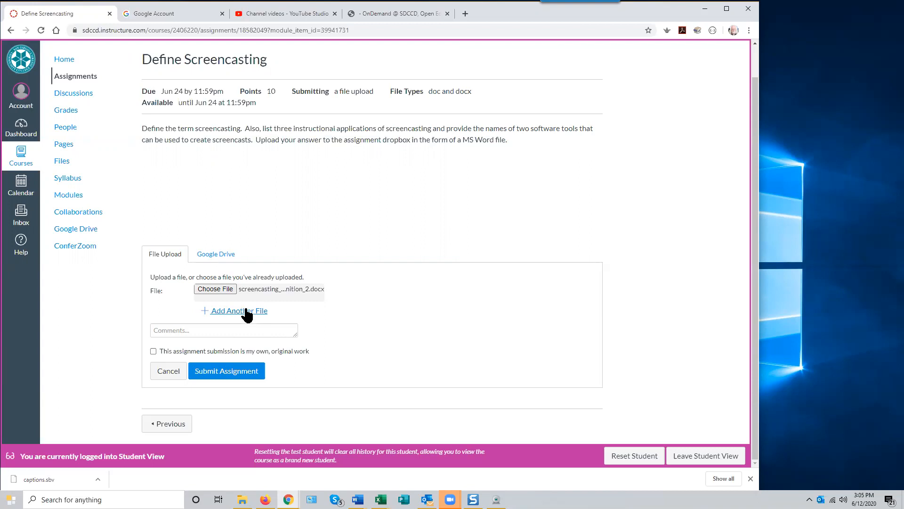
Certify the submission as the student's own, original work and submit the assignment without a comment
{"action": "left_click", "coordinate": [167, 333]}
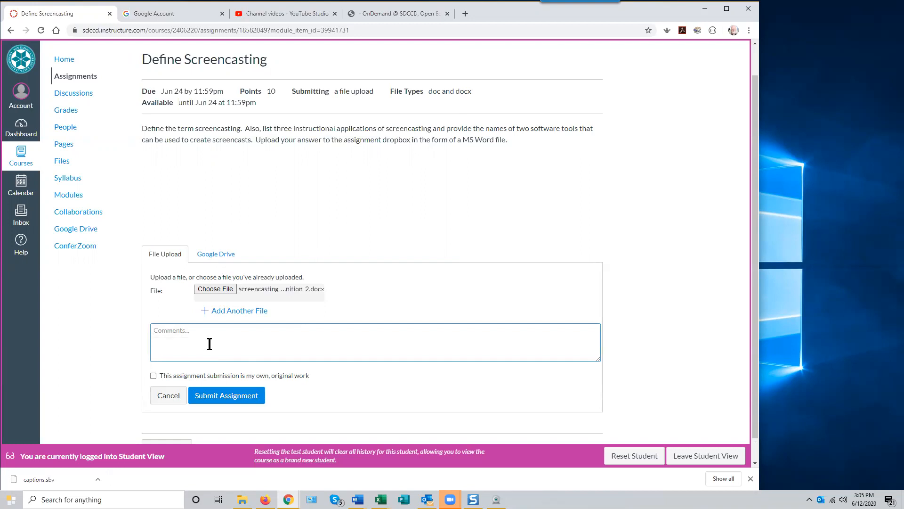
{"action": "left_click", "coordinate": [152, 377]}
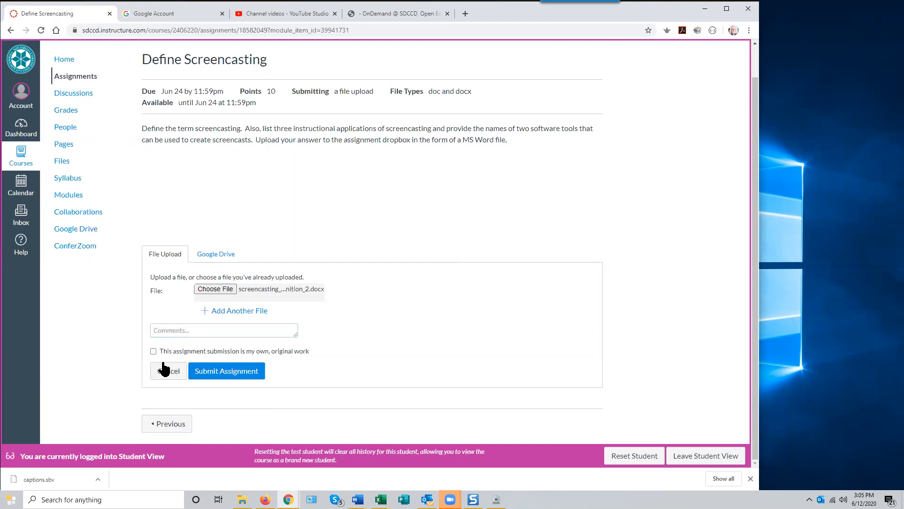
{"action": "left_click", "coordinate": [153, 351]}
{"action": "left_click", "coordinate": [237, 372]}
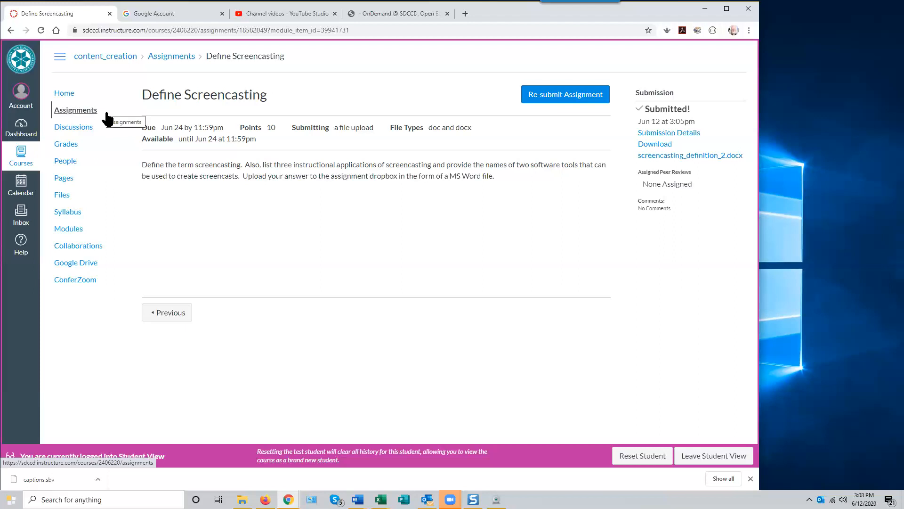
Leave Student View from the course home page and open the course's navigation settings
{"action": "left_click", "coordinate": [64, 94]}
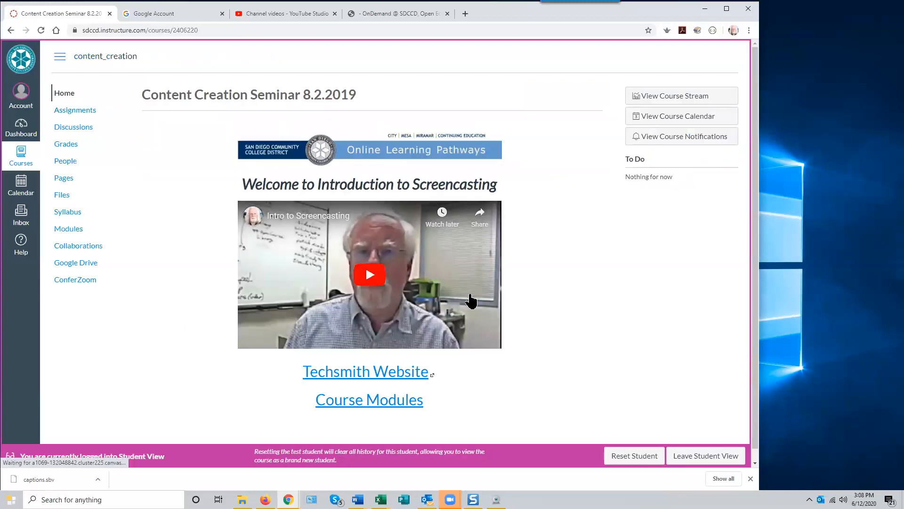
{"action": "left_click", "coordinate": [699, 456]}
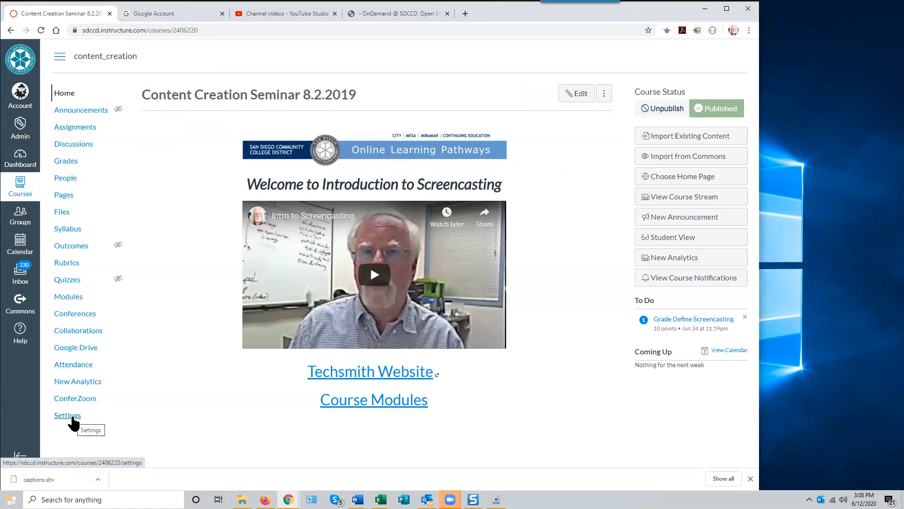
{"action": "left_click", "coordinate": [73, 423]}
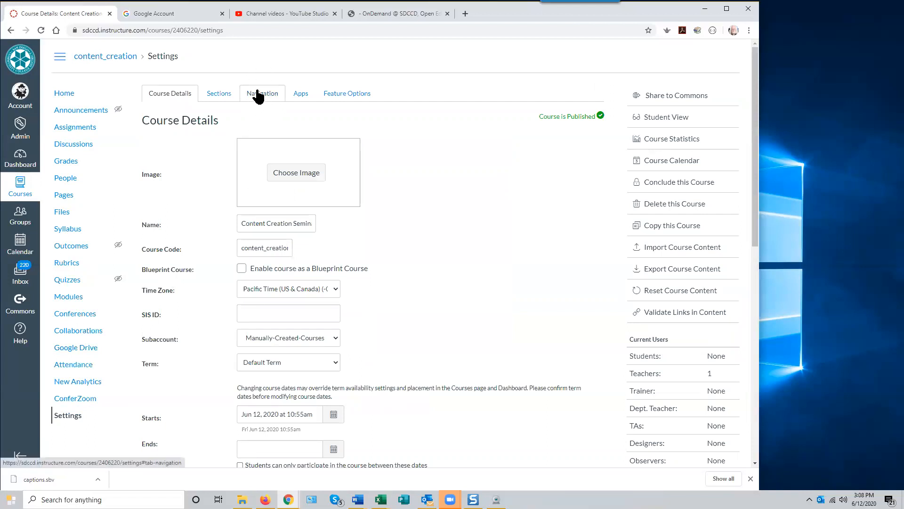
{"action": "left_click", "coordinate": [262, 95]}
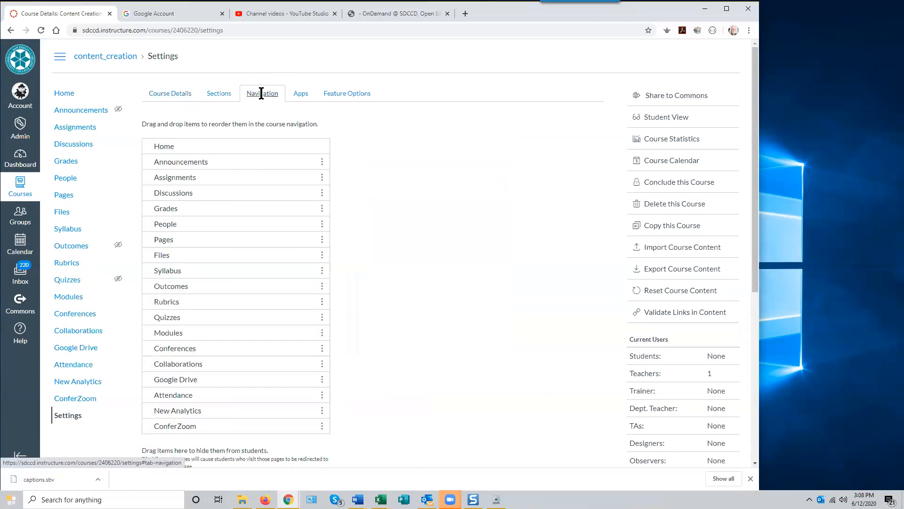
Hide Assignments and Quizzes from students in the course navigation, save the change, and open the Modules page
{"action": "scroll", "coordinate": [435, 201], "scroll_direction": "down", "scroll_amount": 1}
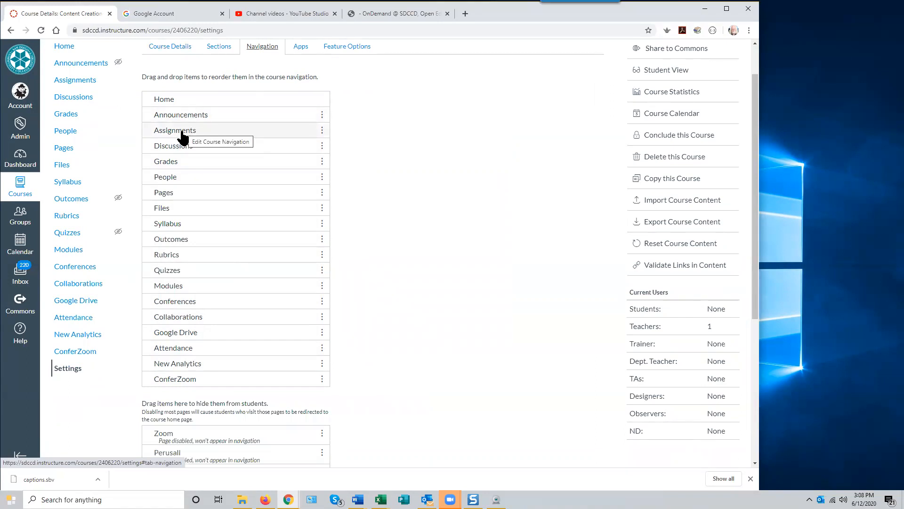
{"action": "left_click_drag", "start_coordinate": [183, 137], "coordinate": [166, 455]}
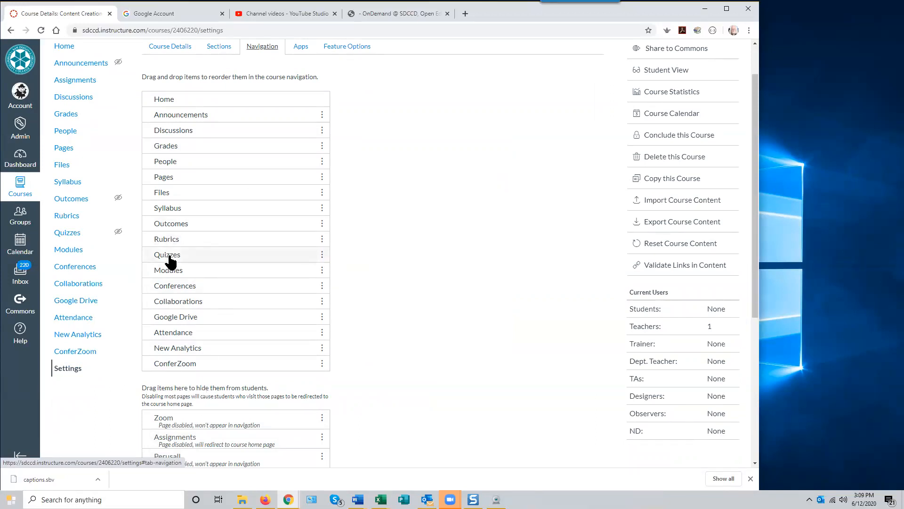
{"action": "left_click_drag", "start_coordinate": [171, 261], "coordinate": [210, 429]}
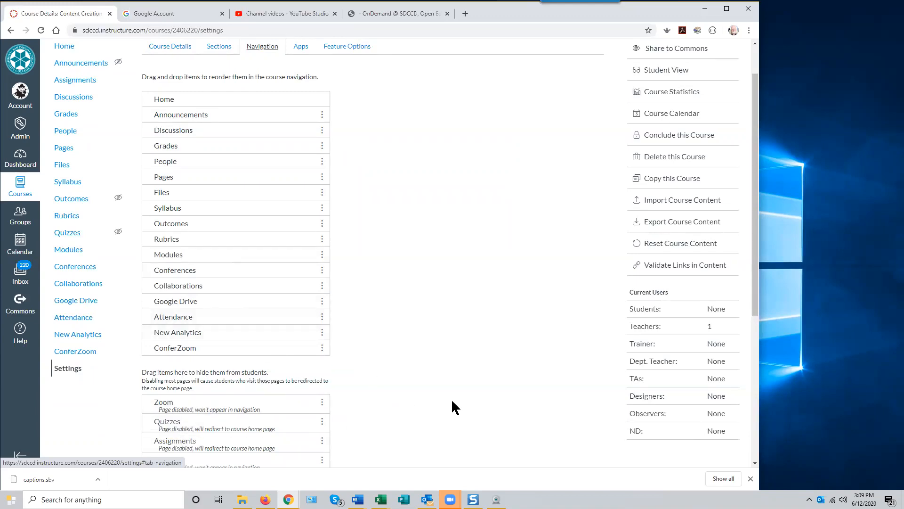
{"action": "scroll", "coordinate": [450, 398], "scroll_direction": "down", "scroll_amount": 5}
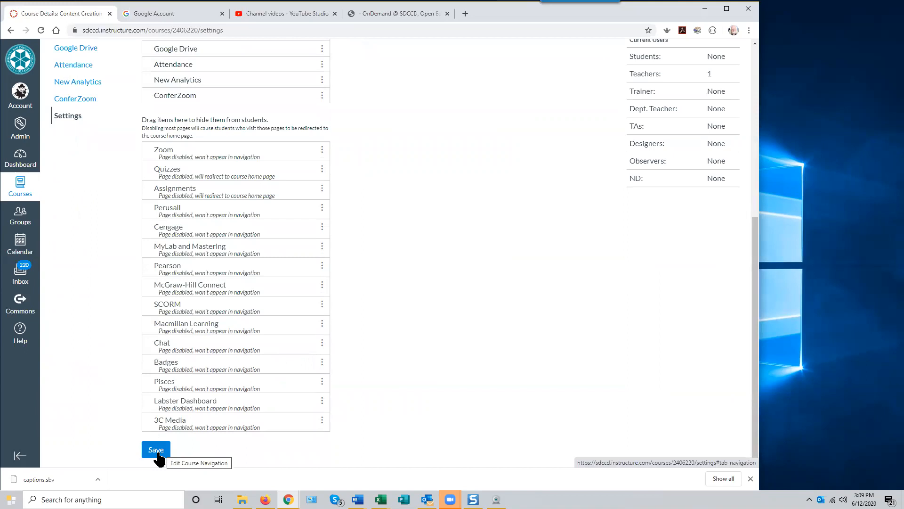
{"action": "left_click", "coordinate": [157, 451]}
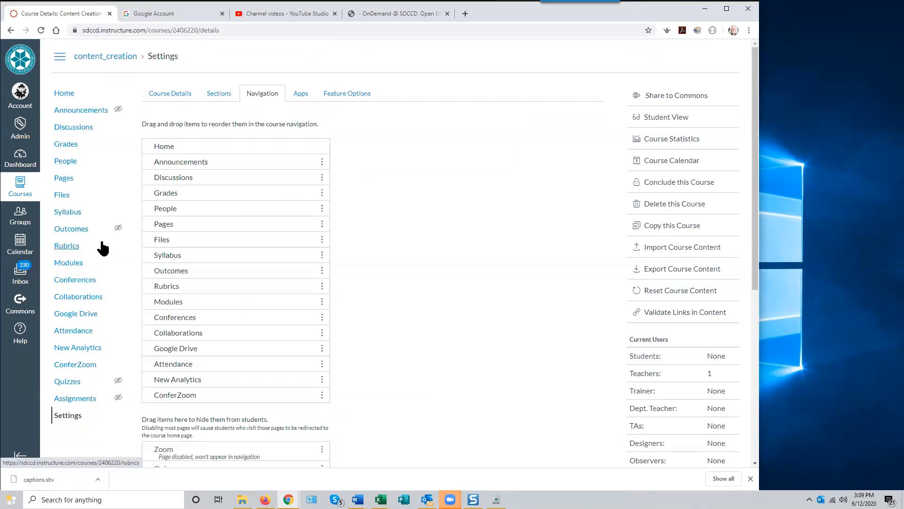
{"action": "left_click", "coordinate": [74, 267]}
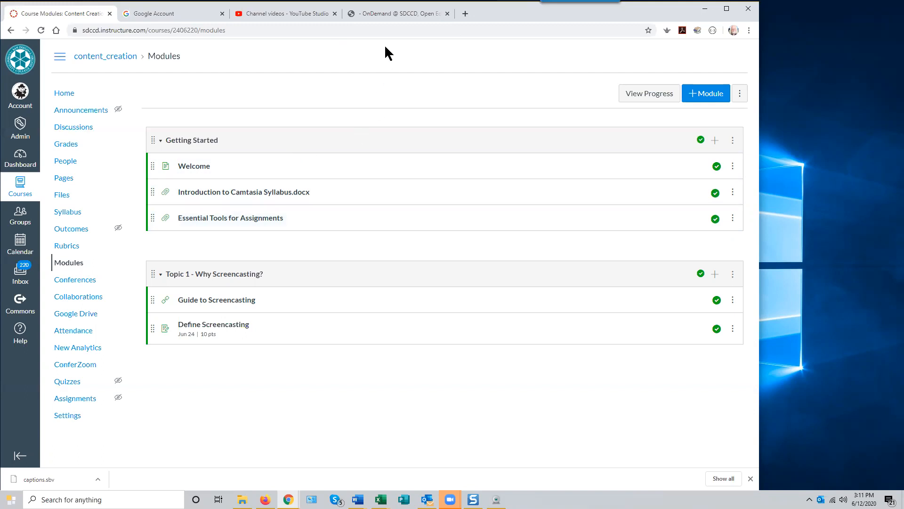
Switch to the OnDemand @ SDCCD website and look through its Workshop Archives
{"action": "left_click", "coordinate": [402, 11]}
{"action": "scroll", "coordinate": [400, 162], "scroll_direction": "up", "scroll_amount": 3}
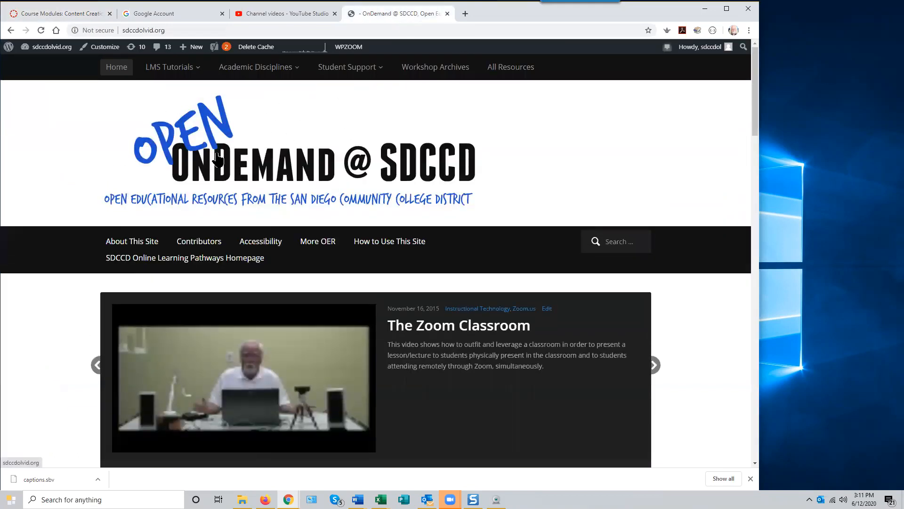
{"action": "left_click", "coordinate": [174, 30]}
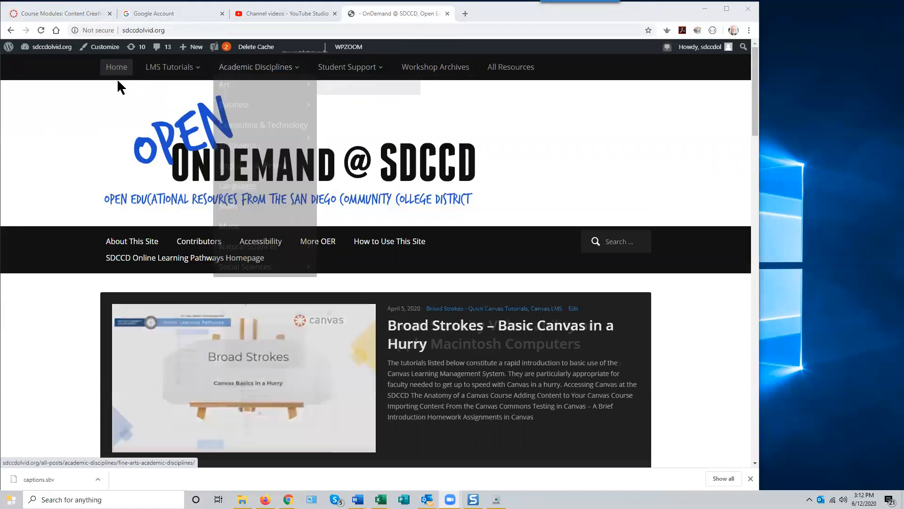
{"action": "left_click", "coordinate": [435, 67]}
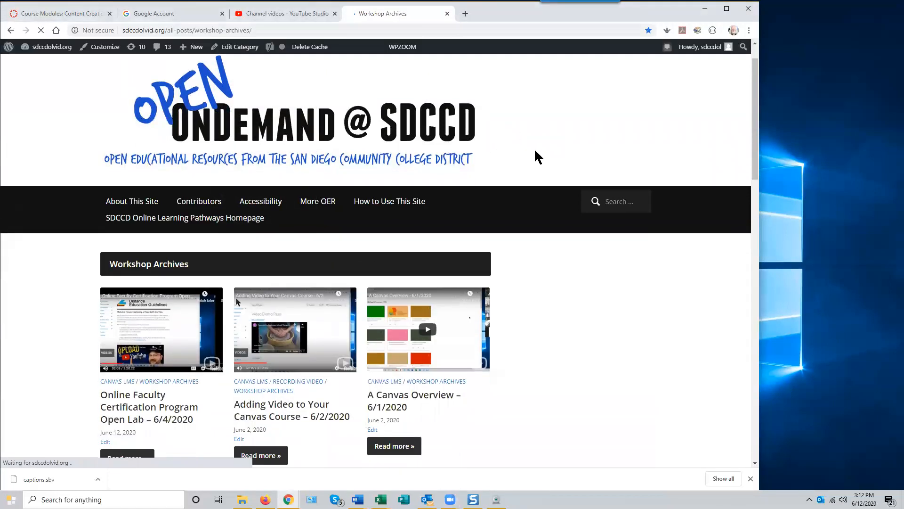
{"action": "scroll", "coordinate": [650, 218], "scroll_direction": "down", "scroll_amount": 3}
{"action": "scroll", "coordinate": [650, 218], "scroll_direction": "down", "scroll_amount": 2}
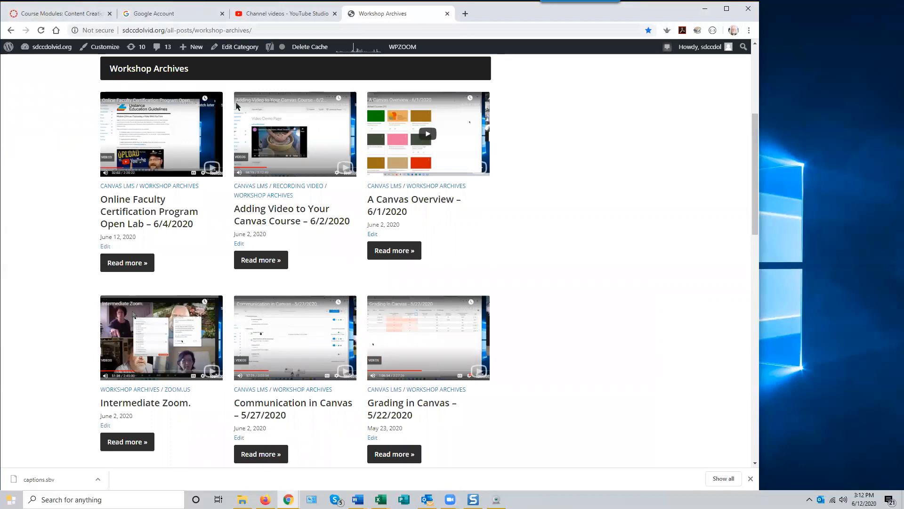
{"action": "scroll", "coordinate": [518, 196], "scroll_direction": "up", "scroll_amount": 5}
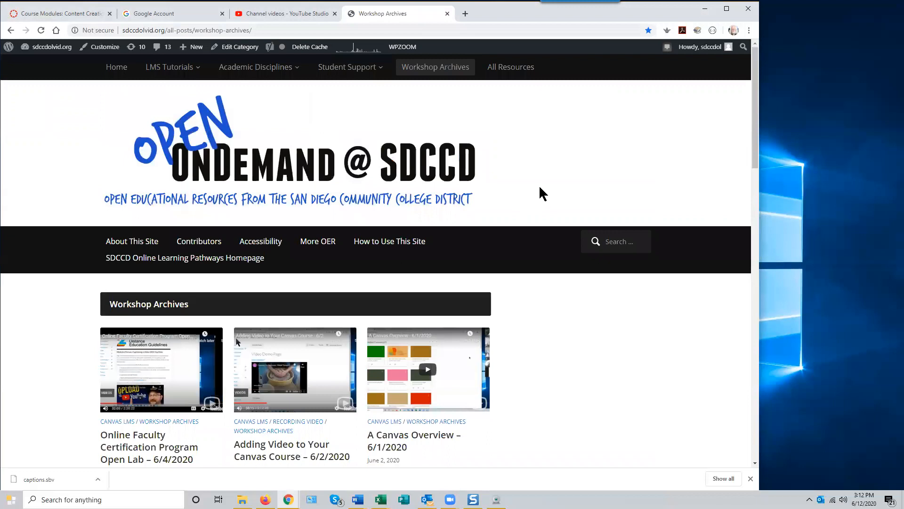
Return to the Canvas Modules page and open the Define Screencasting assignment for editing
{"action": "left_click", "coordinate": [59, 14]}
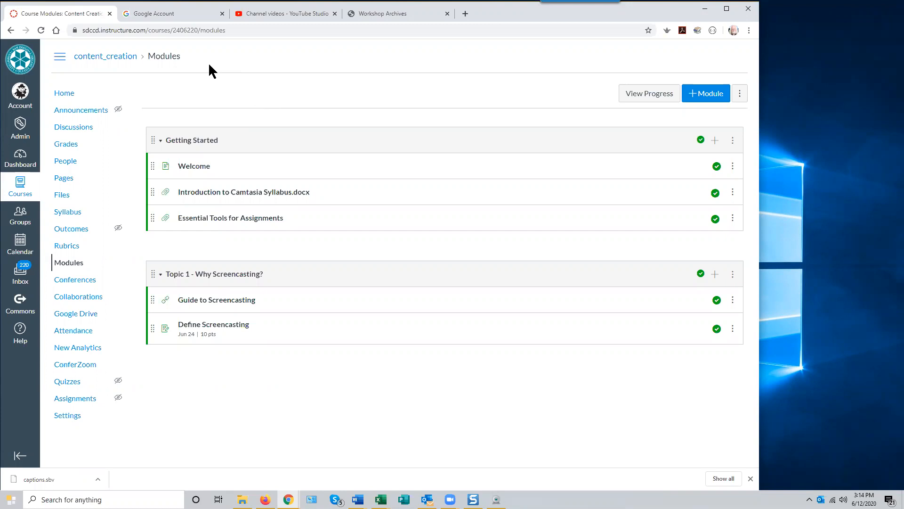
{"action": "left_click", "coordinate": [229, 331]}
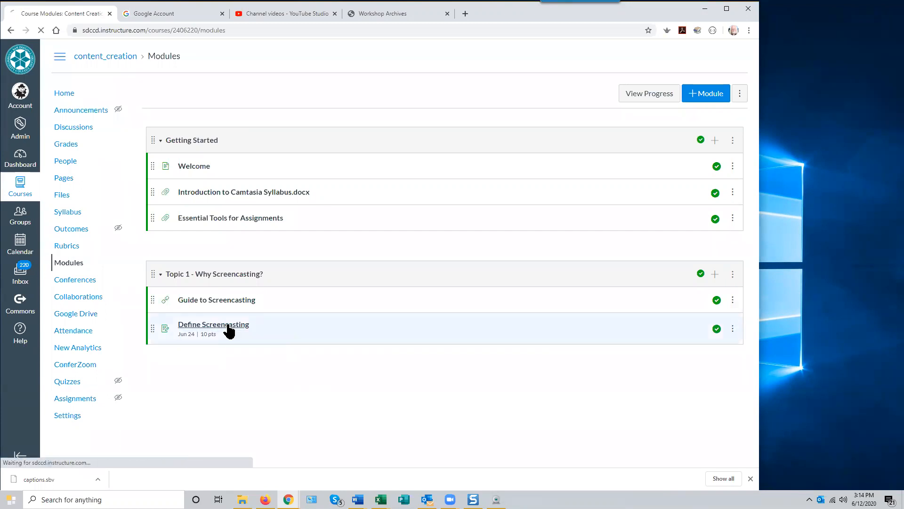
{"action": "left_click", "coordinate": [577, 96]}
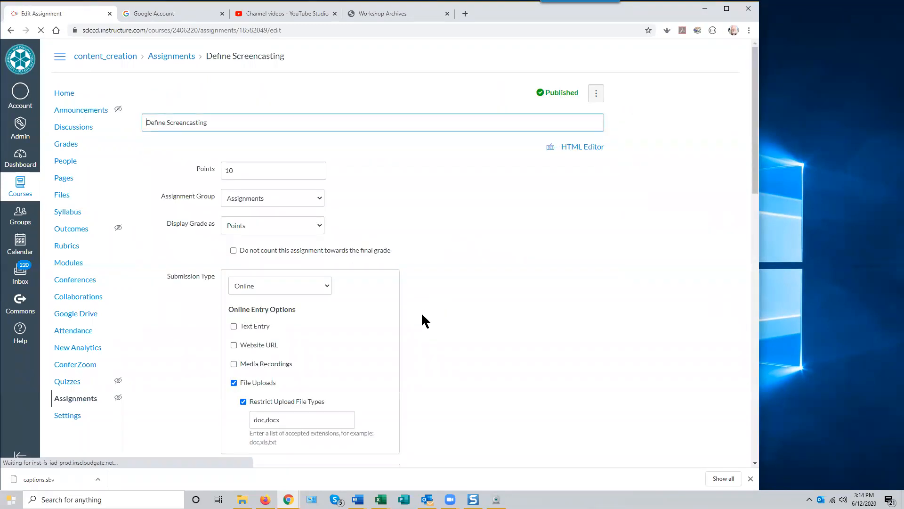
Examine the assignment's upload file type restriction and the instruction text about the required file format
{"action": "scroll", "coordinate": [421, 311], "scroll_direction": "down", "scroll_amount": 7}
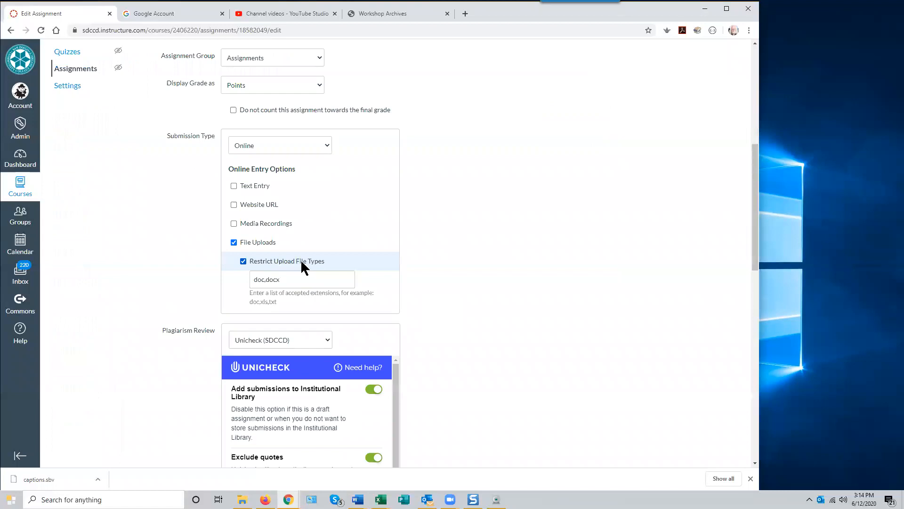
{"action": "left_click", "coordinate": [283, 280]}
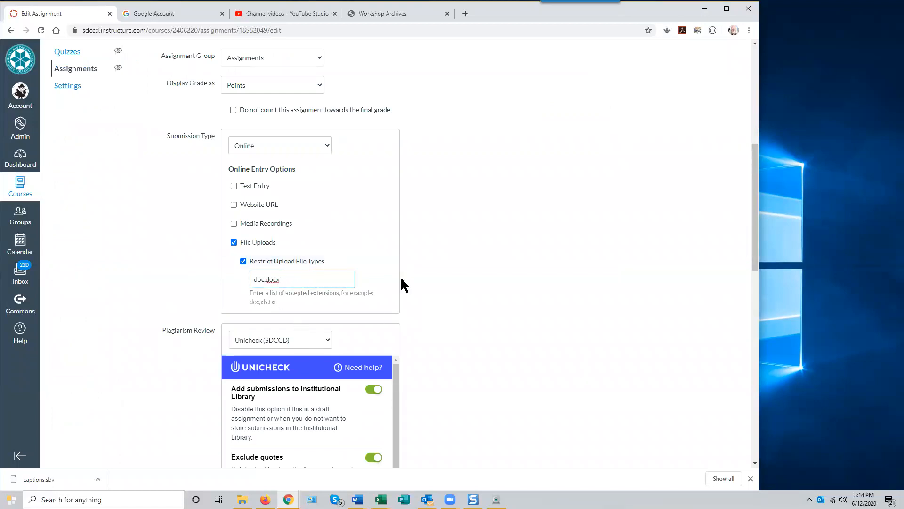
{"action": "left_click_drag", "start_coordinate": [753, 197], "coordinate": [753, 100]}
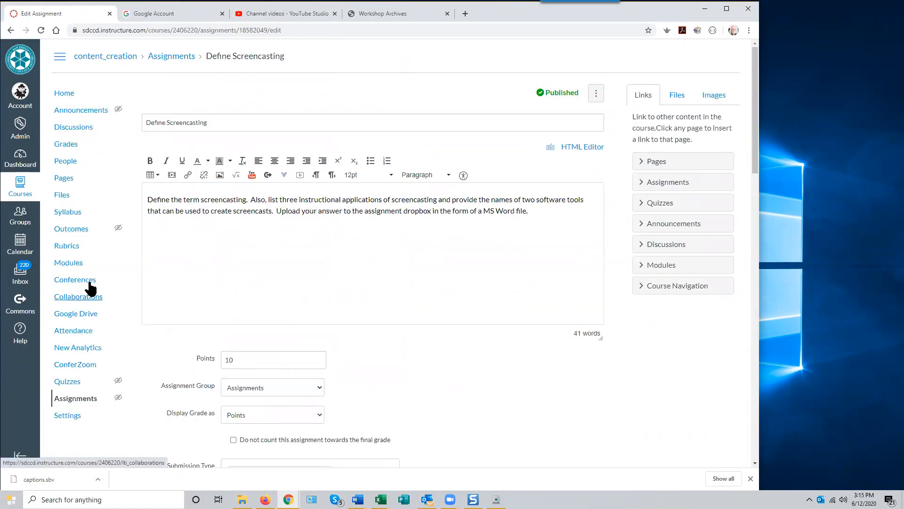
{"action": "scroll", "coordinate": [306, 377], "scroll_direction": "down", "scroll_amount": 6}
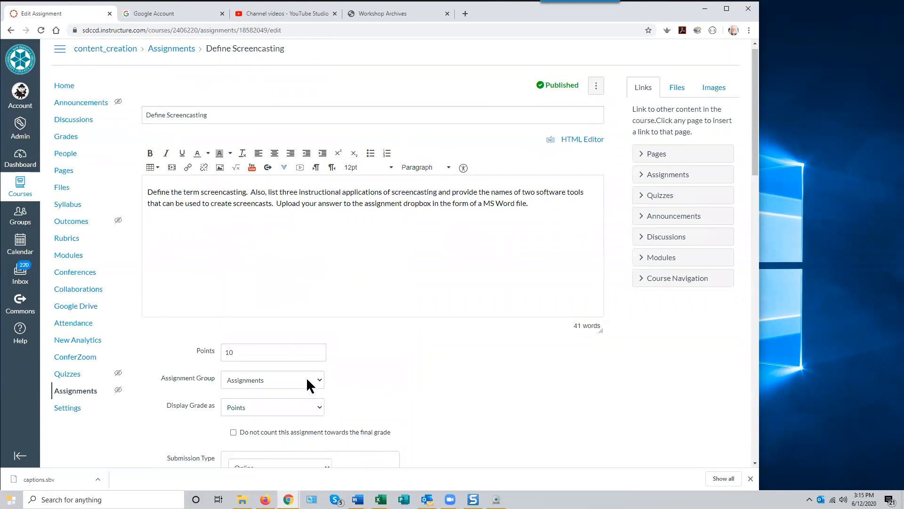
{"action": "scroll", "coordinate": [355, 329], "scroll_direction": "up", "scroll_amount": 6}
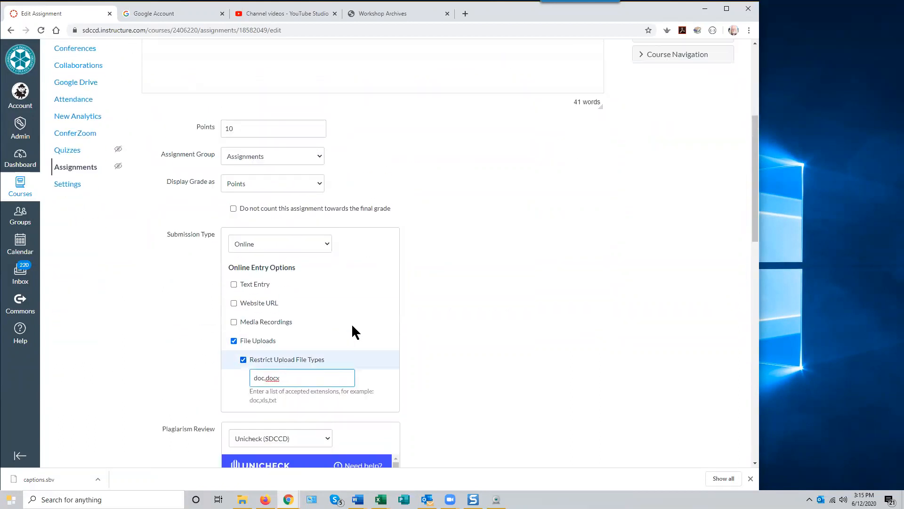
{"action": "left_click_drag", "start_coordinate": [276, 211], "coordinate": [547, 265]}
{"action": "left_click", "coordinate": [547, 266]}
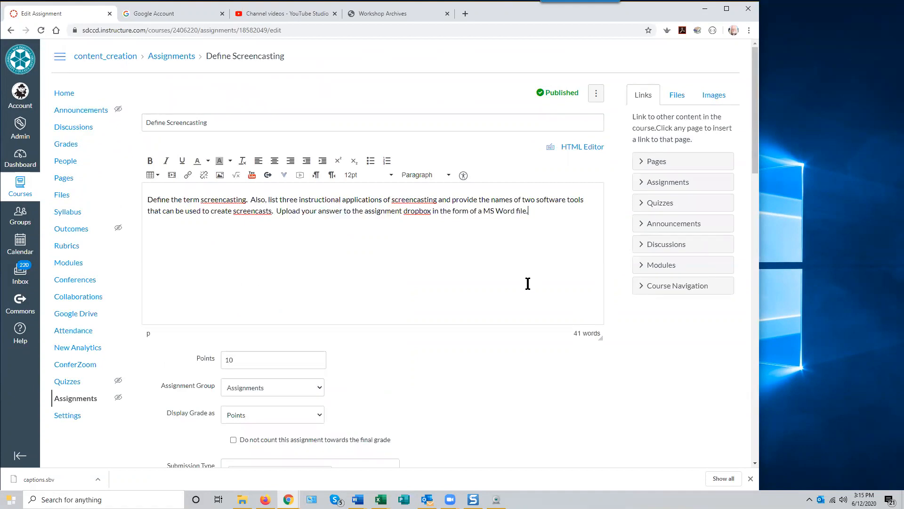
{"action": "left_click", "coordinate": [459, 211]}
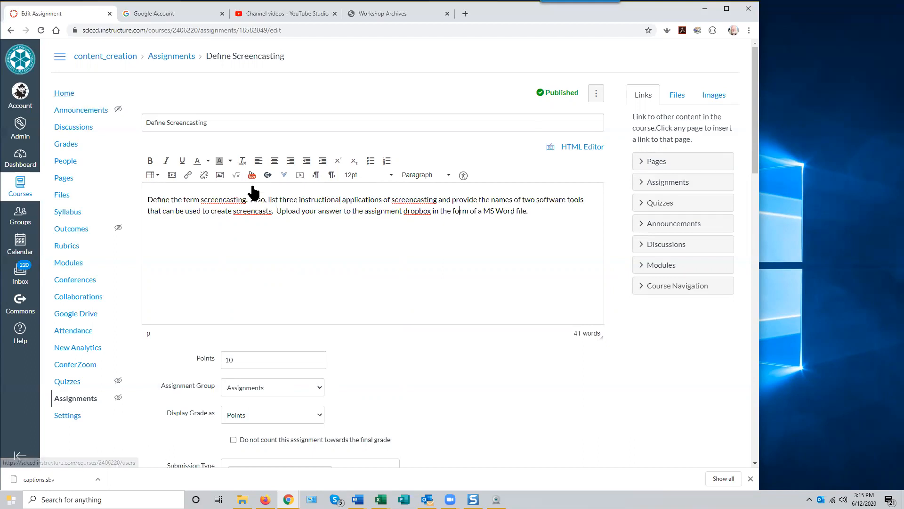
Highlight the instruction about uploading the answer as an MS Word file, and leave the editor for the Modules page
{"action": "left_click_drag", "start_coordinate": [276, 211], "coordinate": [538, 222]}
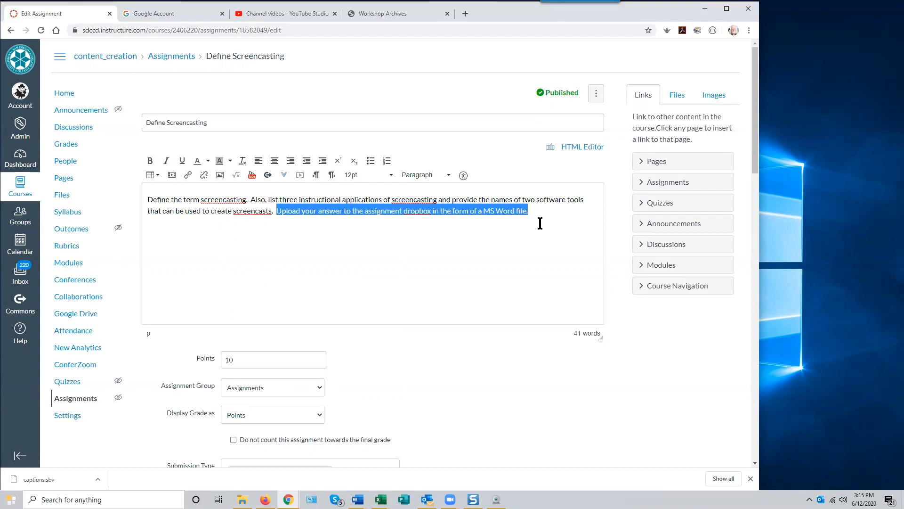
{"action": "left_click", "coordinate": [517, 268]}
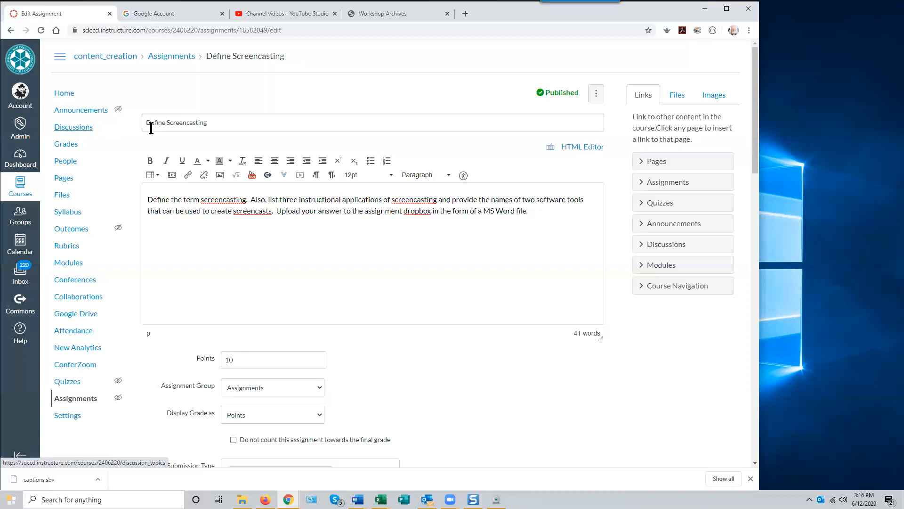
{"action": "left_click", "coordinate": [67, 265]}
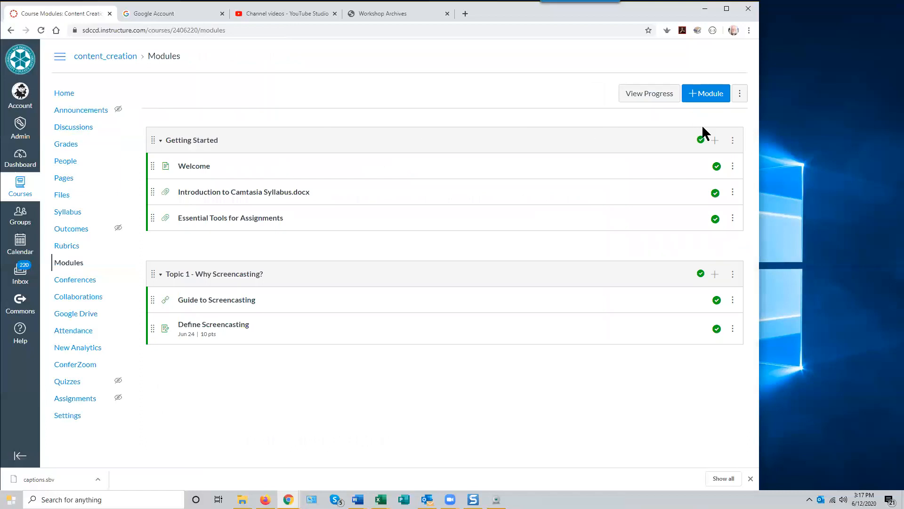
Add a new discussion topic named "What Can I do WIth Screencacsting?" to the Topic 1 - Why Screencasting? module
{"action": "left_click", "coordinate": [715, 275]}
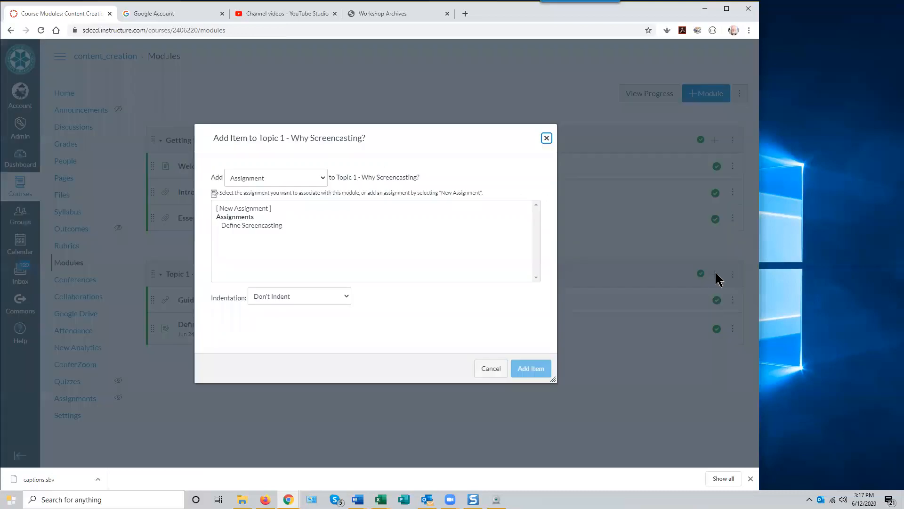
{"action": "left_click", "coordinate": [322, 178]}
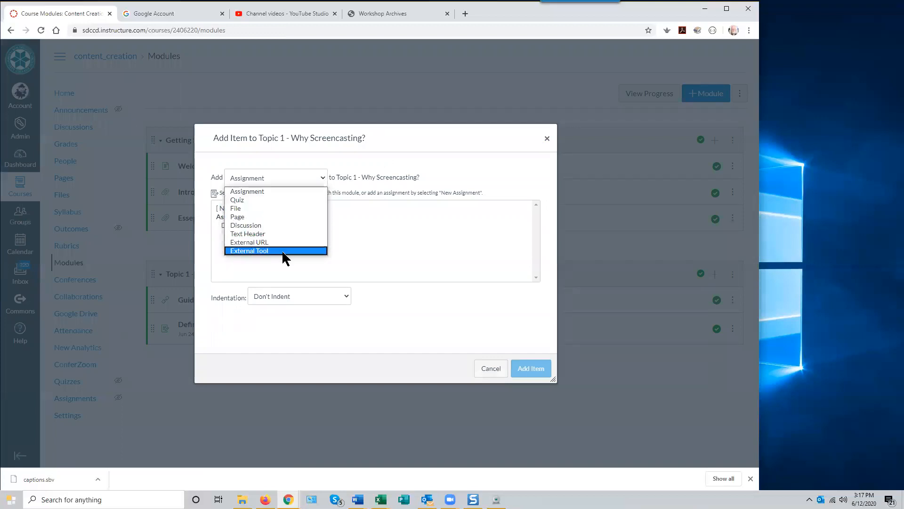
{"action": "left_click", "coordinate": [282, 226]}
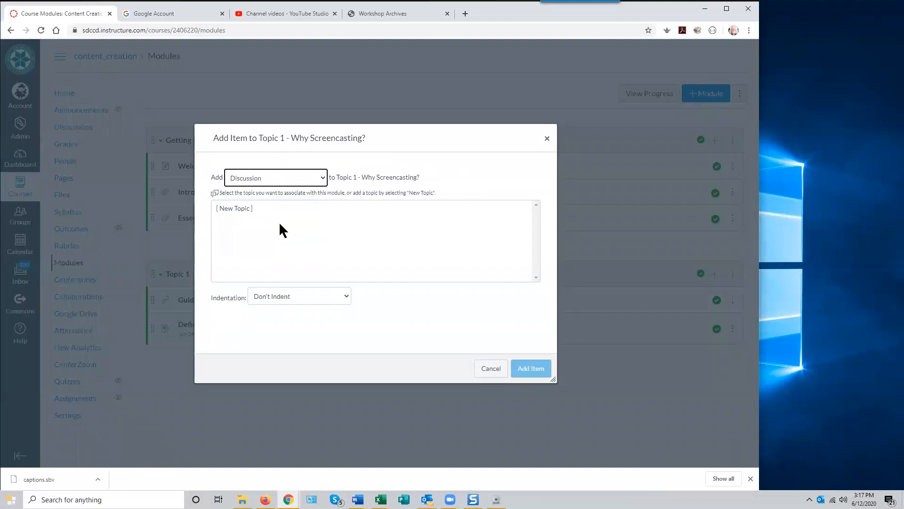
{"action": "left_click", "coordinate": [239, 213]}
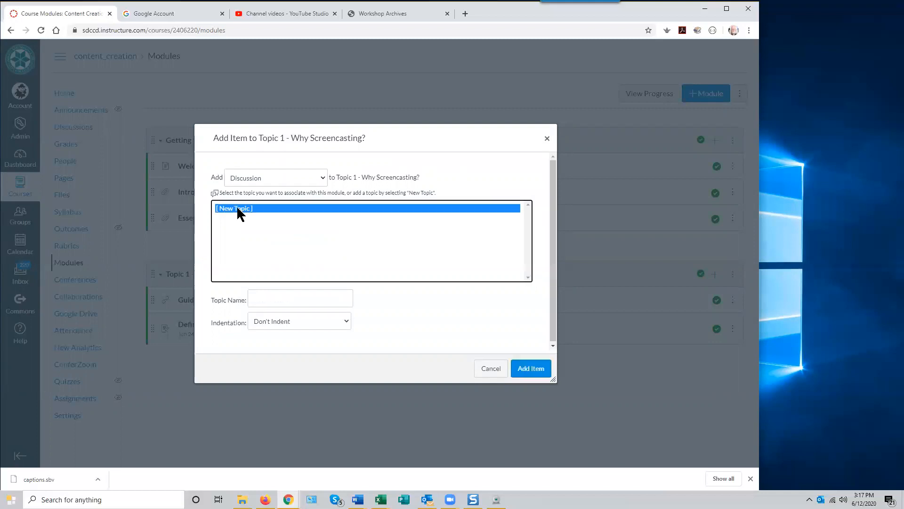
{"action": "left_click", "coordinate": [284, 299]}
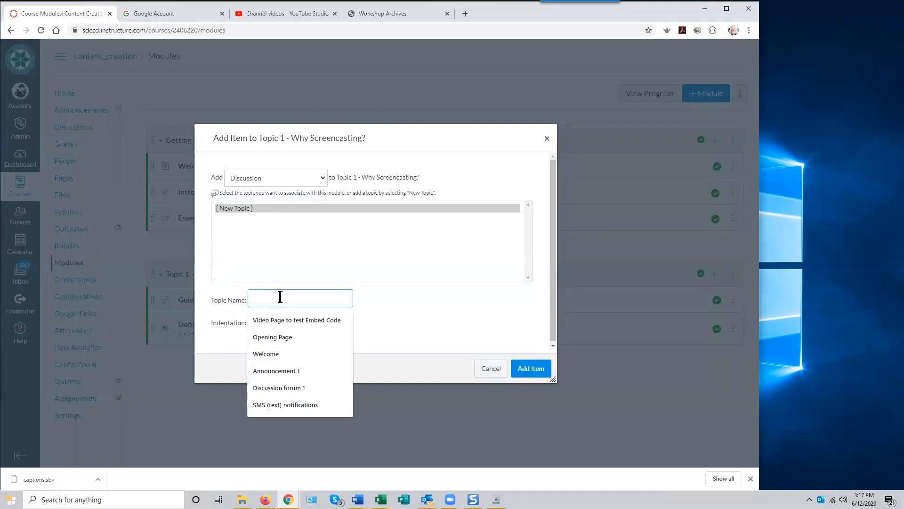
{"action": "type", "text": "What Can I do "}
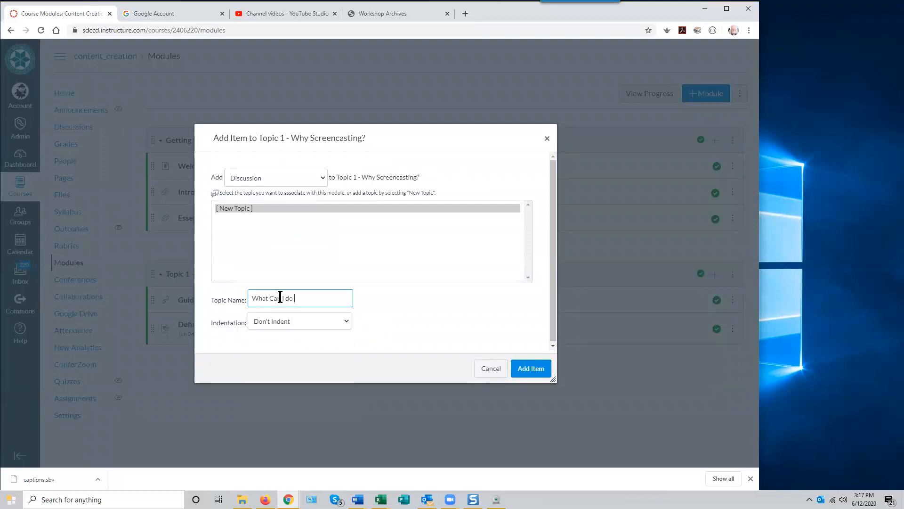
{"action": "type", "text": "WIth Screencacsting?"}
{"action": "left_click", "coordinate": [529, 372]}
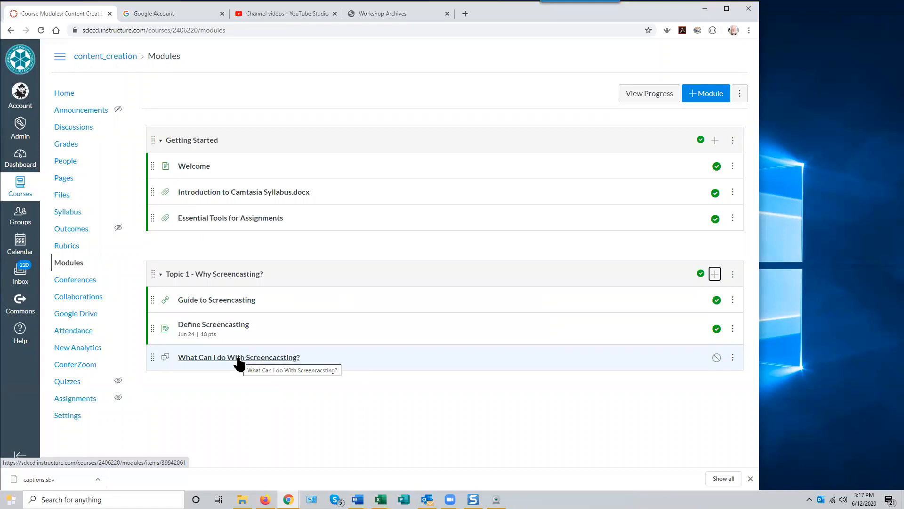
Open the new discussion for editing and write the prompt "List three instructional applications of Sreencasting in your subject area"
{"action": "left_click", "coordinate": [239, 358]}
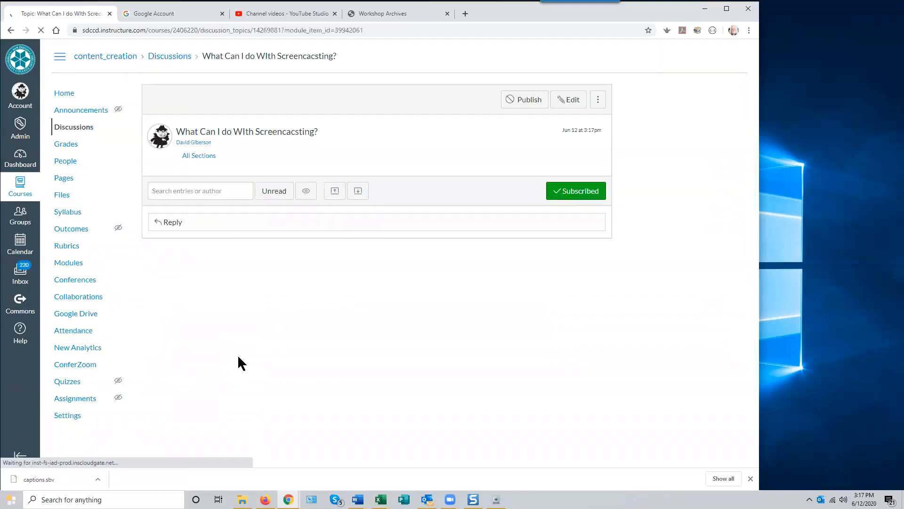
{"action": "left_click", "coordinate": [573, 100]}
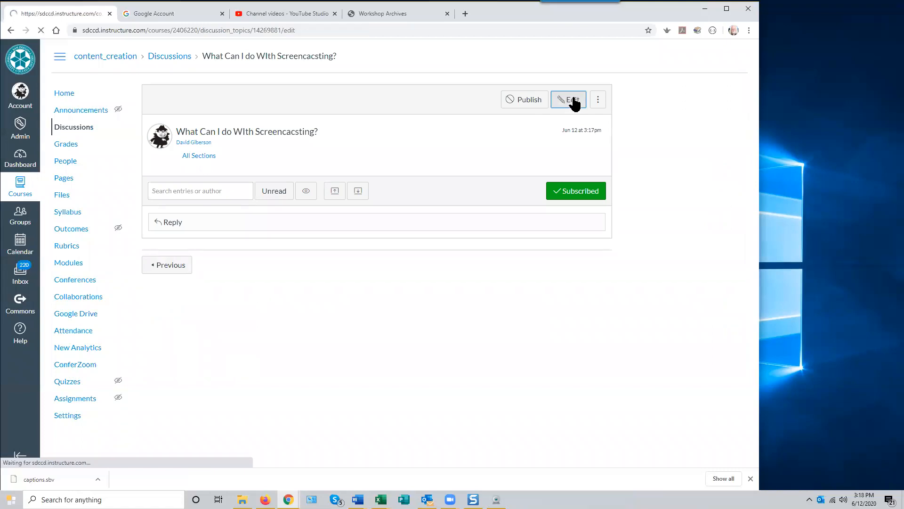
{"action": "left_click", "coordinate": [169, 182]}
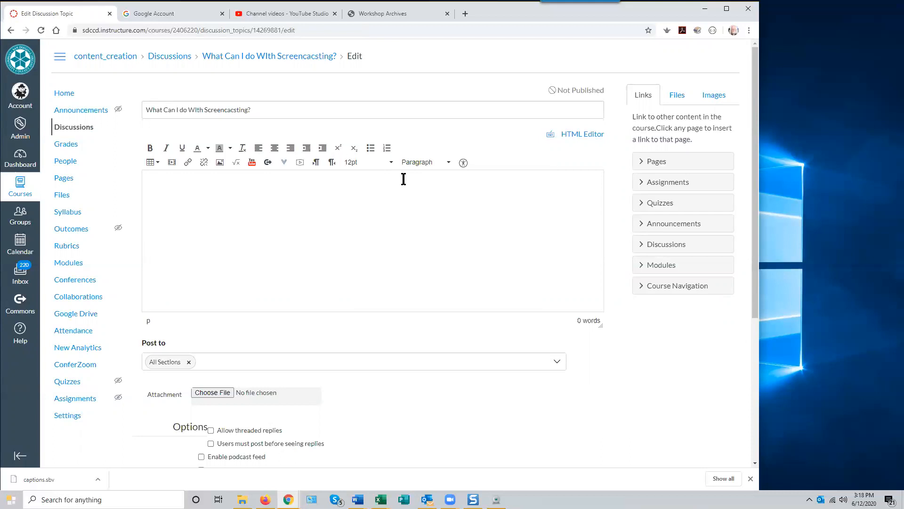
{"action": "type", "text": "List three things you might be ableto do"}
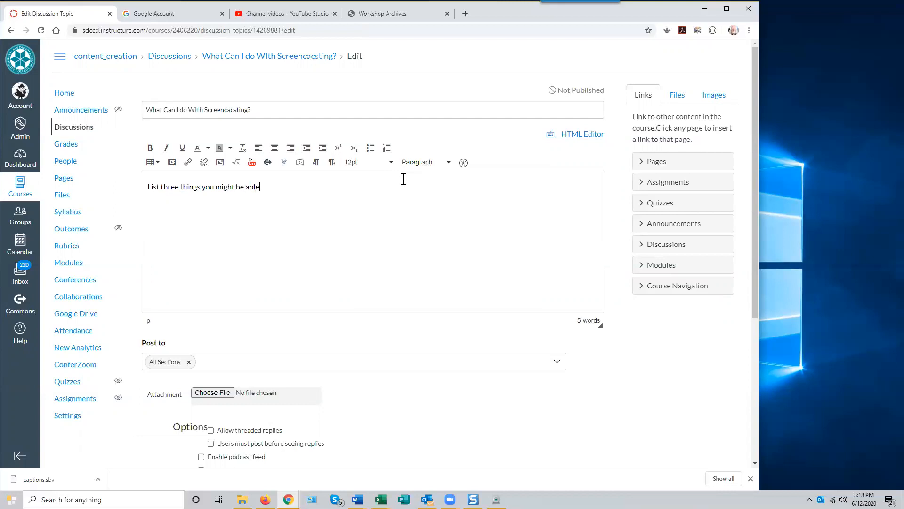
{"action": "key", "text": "BackSpace"}
{"action": "key", "text": "BackSpace"}
{"action": "key", "text": "BackSpace"}
{"action": "key", "text": "BackSpace"}
{"action": "key", "text": "BackSpace"}
{"action": "key", "text": "BackSpace"}
{"action": "type", "text": "to d"}
{"action": "key", "text": "BackSpace"}
{"action": "key", "text": "BackSpace"}
{"action": "key", "text": "BackSpace"}
{"action": "key", "text": "BackSpace"}
{"action": "key", "text": "BackSpace"}
{"action": "key", "text": "BackSpace"}
{"action": "key", "text": "BackSpace"}
{"action": "key", "text": "BackSpace"}
{"action": "key", "text": "BackSpace"}
{"action": "key", "text": "BackSpace"}
{"action": "key", "text": "BackSpace"}
{"action": "key", "text": "BackSpace"}
{"action": "key", "text": "BackSpace"}
{"action": "key", "text": "BackSpace"}
{"action": "key", "text": "BackSpace"}
{"action": "key", "text": "BackSpace"}
{"action": "key", "text": "BackSpace"}
{"action": "key", "text": "BackSpace"}
{"action": "key", "text": "BackSpace"}
{"action": "key", "text": "BackSpace"}
{"action": "key", "text": "BackSpace"}
{"action": "key", "text": "BackSpace"}
{"action": "key", "text": "BackSpace"}
{"action": "key", "text": "BackSpace"}
{"action": "key", "text": "BackSpace"}
{"action": "type", "text": "instructional applications of Sreencasting in your subject "}
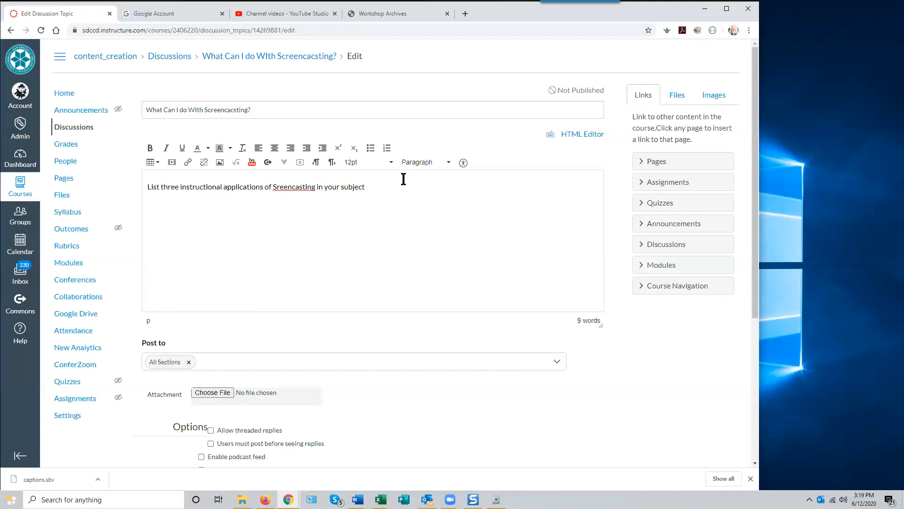
{"action": "type", "text": "area"}
Append ": Reply to at least two of your peers' posts with commnet or questions." to the prompt and correct "Sreencasting" to "Screencasting"
{"action": "type", "text": ":  Reply to at least two of your peers' posts "}
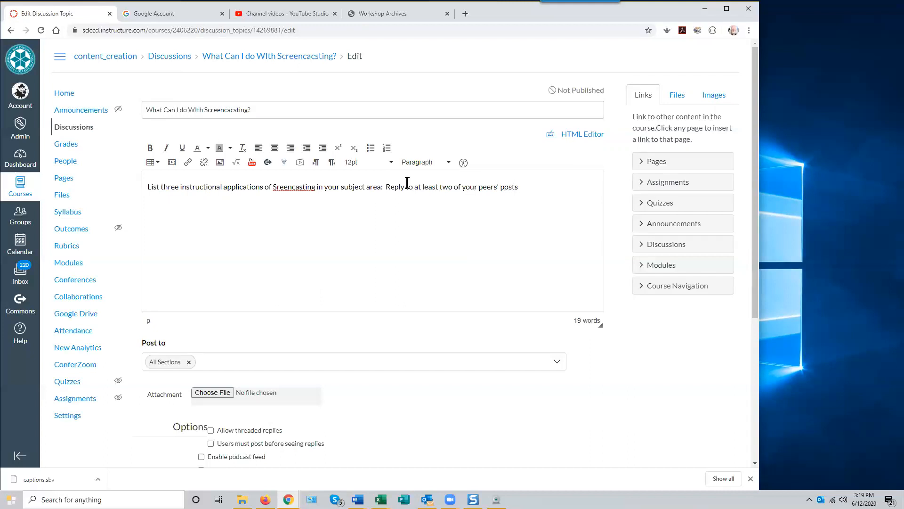
{"action": "type", "text": "with commnet or questions."}
{"action": "scroll", "coordinate": [396, 289], "scroll_direction": "down", "scroll_amount": 2}
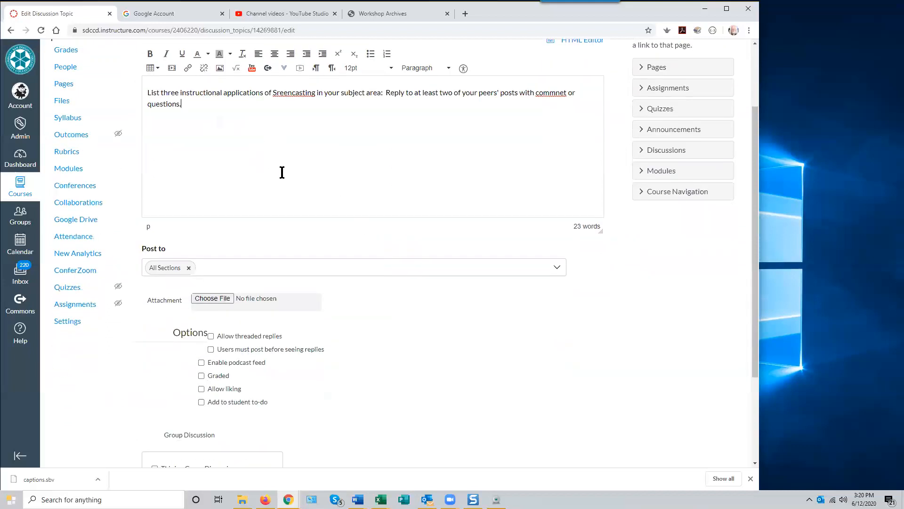
{"action": "left_click", "coordinate": [277, 92]}
{"action": "type", "text": "c"}
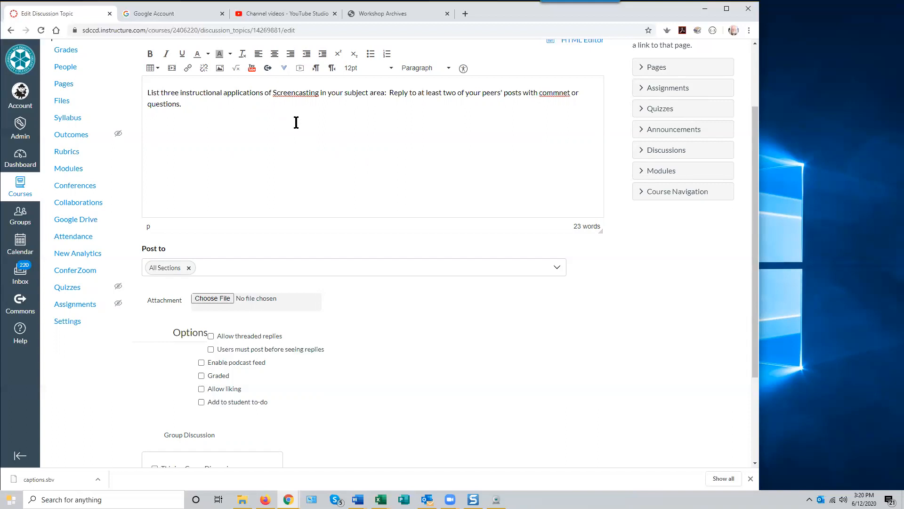
Enable the discussion options Allow threaded replies, Users must post before seeing replies, and Graded
{"action": "scroll", "coordinate": [361, 212], "scroll_direction": "down", "scroll_amount": 2}
{"action": "scroll", "coordinate": [363, 208], "scroll_direction": "up", "scroll_amount": 3}
{"action": "scroll", "coordinate": [365, 204], "scroll_direction": "down", "scroll_amount": 3}
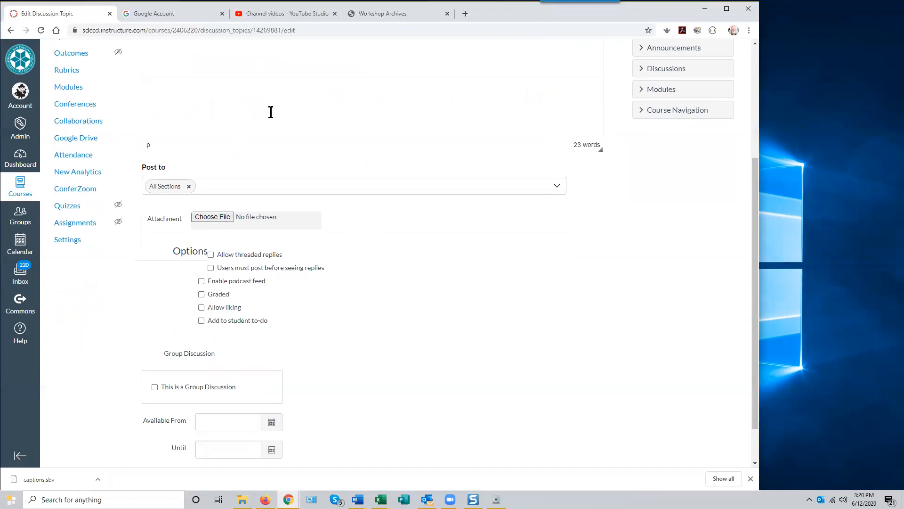
{"action": "scroll", "coordinate": [270, 112], "scroll_direction": "up", "scroll_amount": 4}
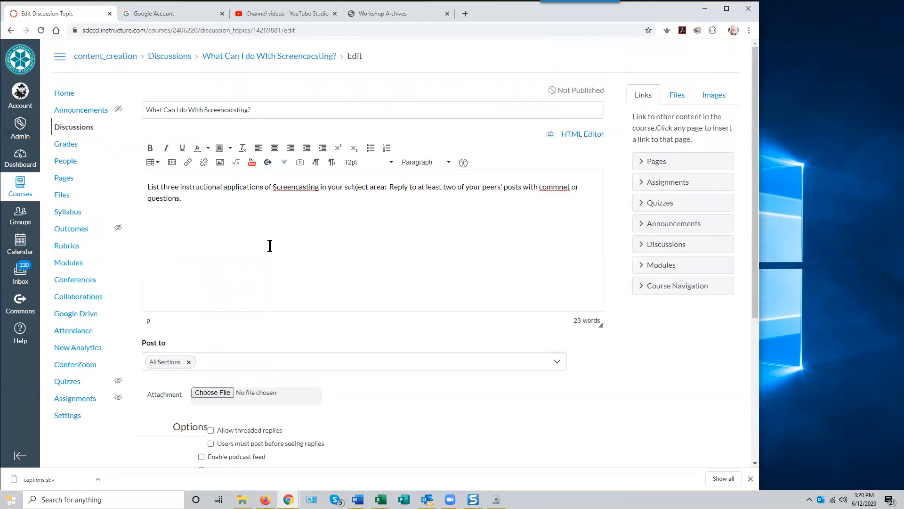
{"action": "scroll", "coordinate": [270, 244], "scroll_direction": "down", "scroll_amount": 3}
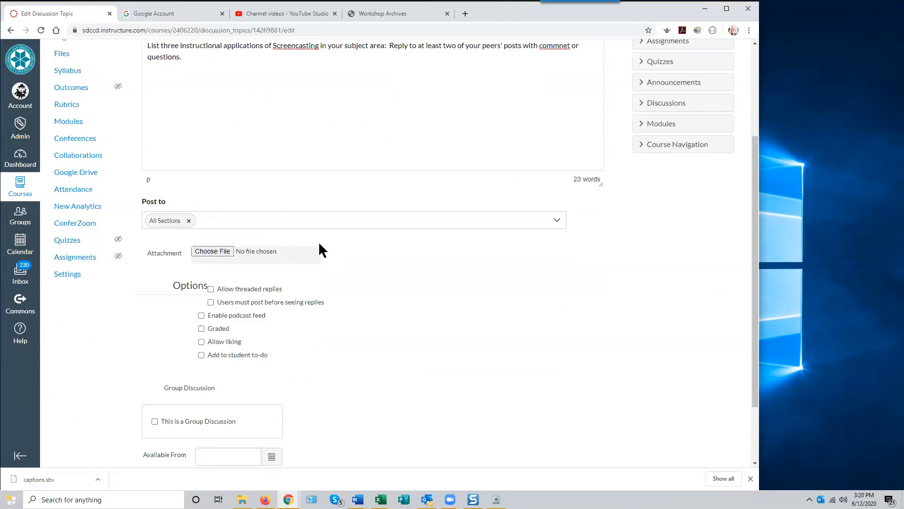
{"action": "scroll", "coordinate": [322, 244], "scroll_direction": "down", "scroll_amount": 2}
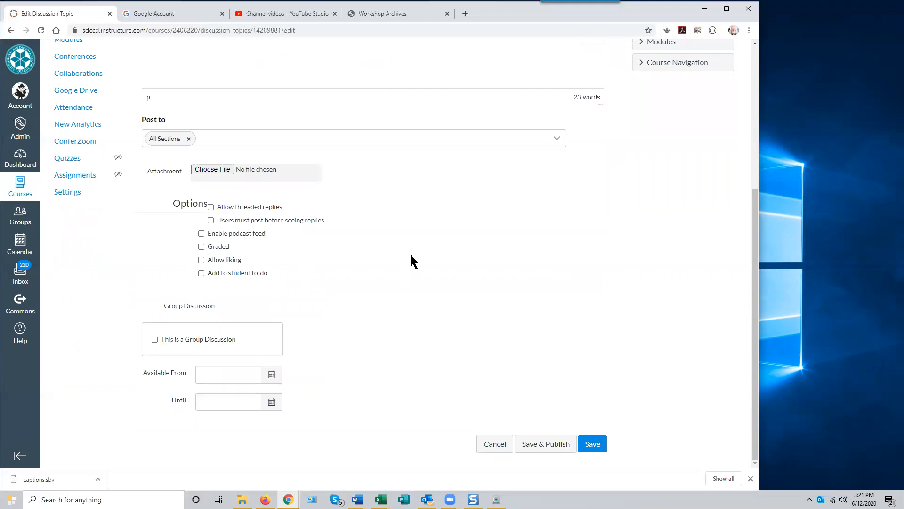
{"action": "left_click", "coordinate": [211, 208]}
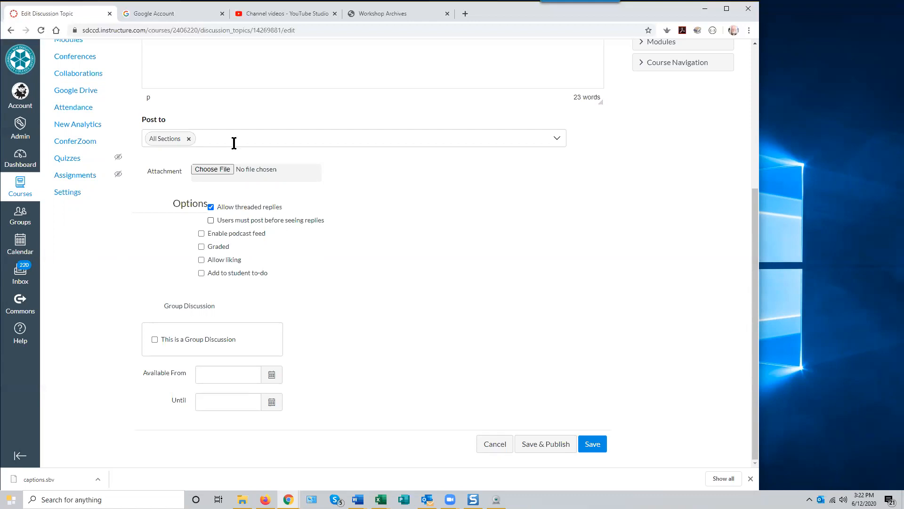
{"action": "left_click", "coordinate": [211, 220]}
{"action": "left_click", "coordinate": [201, 247]}
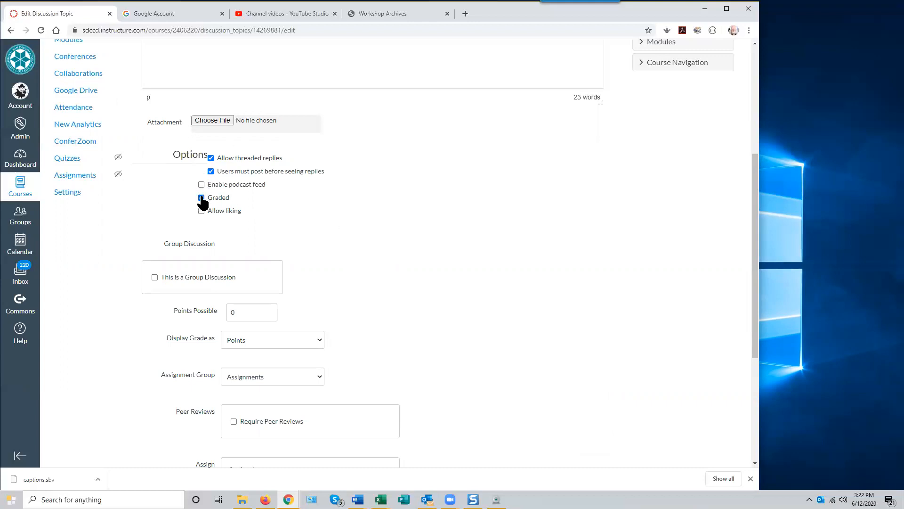
Set the discussion's points possible to 5 and keep its grade displayed as Points
{"action": "scroll", "coordinate": [361, 228], "scroll_direction": "down", "scroll_amount": 3}
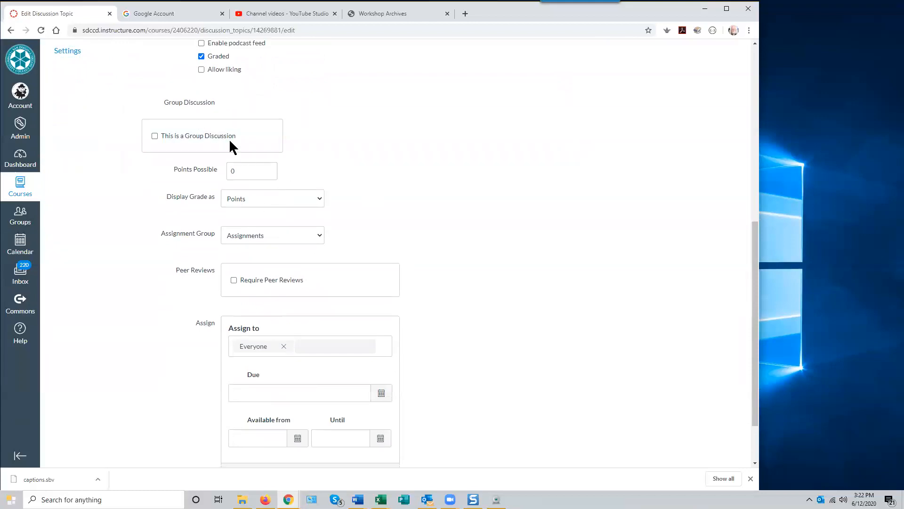
{"action": "left_click", "coordinate": [246, 170]}
{"action": "type", "text": "5"}
{"action": "left_click", "coordinate": [319, 204]}
{"action": "left_click", "coordinate": [319, 202]}
Set both the due date and the Until availability date of the discussion to Jun 24 11:59pm
{"action": "scroll", "coordinate": [385, 240], "scroll_direction": "down", "scroll_amount": 2}
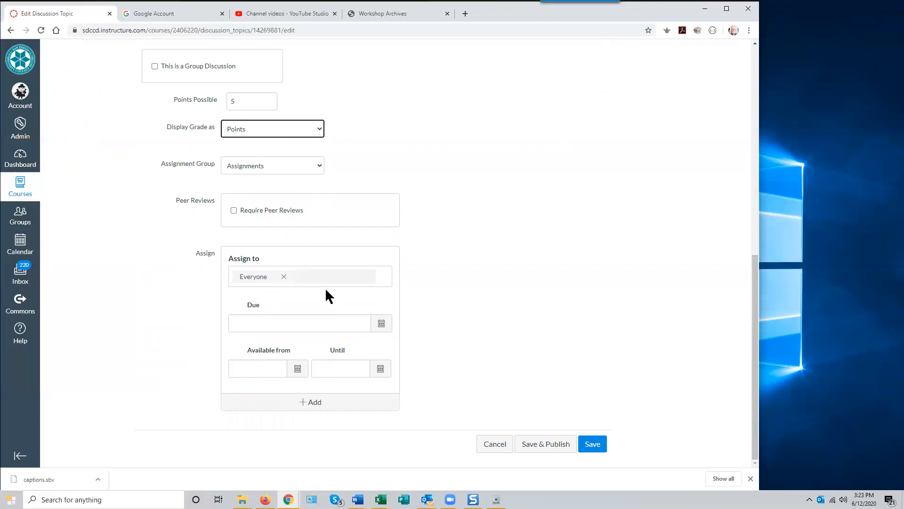
{"action": "left_click", "coordinate": [382, 325]}
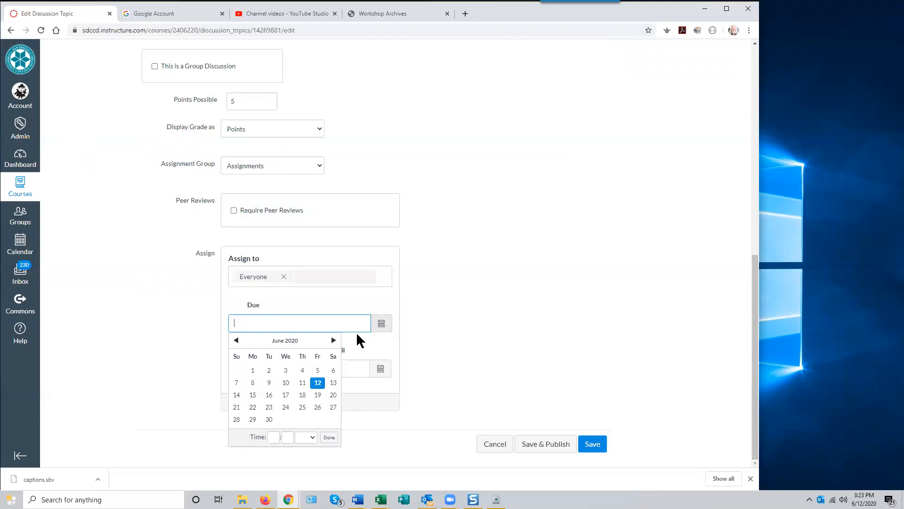
{"action": "left_click", "coordinate": [286, 408]}
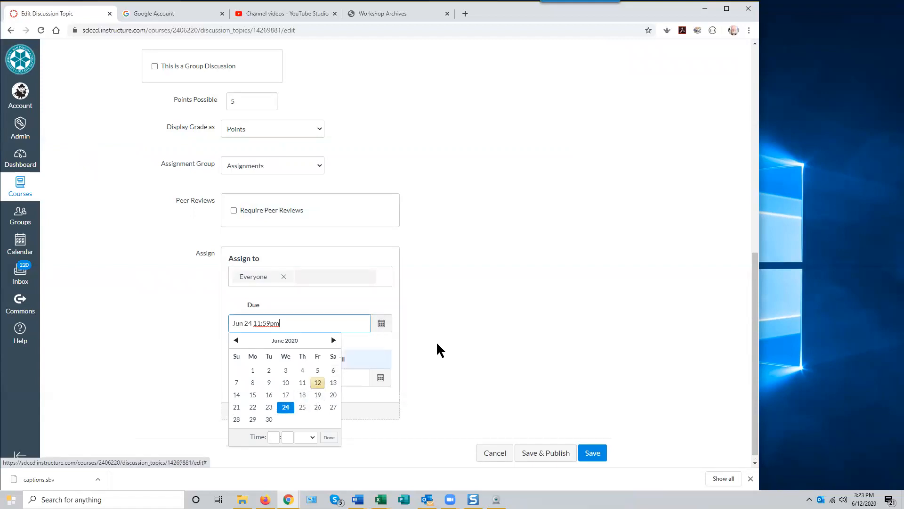
{"action": "left_click", "coordinate": [497, 326]}
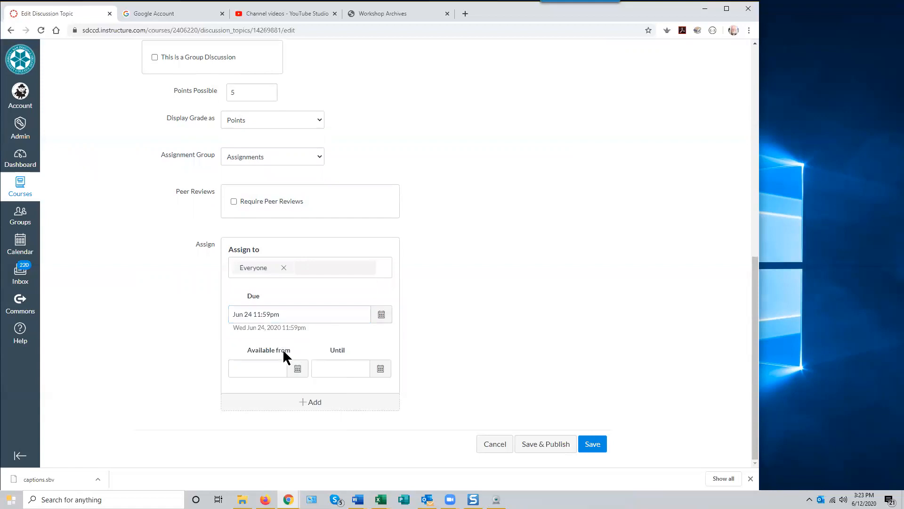
{"action": "left_click", "coordinate": [380, 370]}
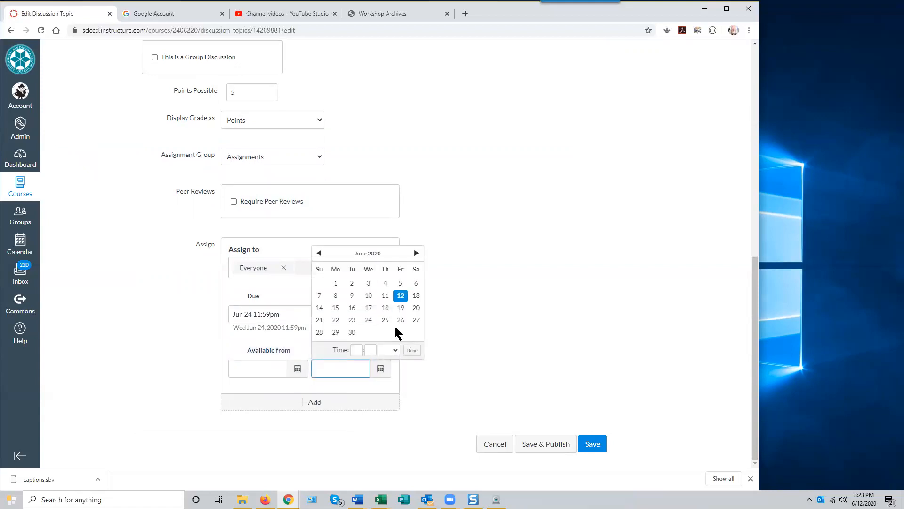
{"action": "left_click", "coordinate": [369, 321]}
{"action": "left_click", "coordinate": [487, 325]}
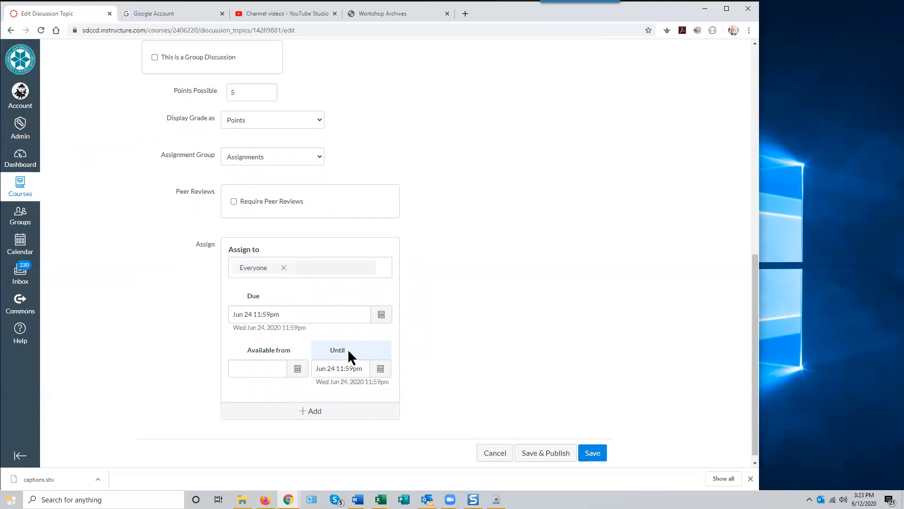
{"action": "scroll", "coordinate": [538, 333], "scroll_direction": "up", "scroll_amount": 6}
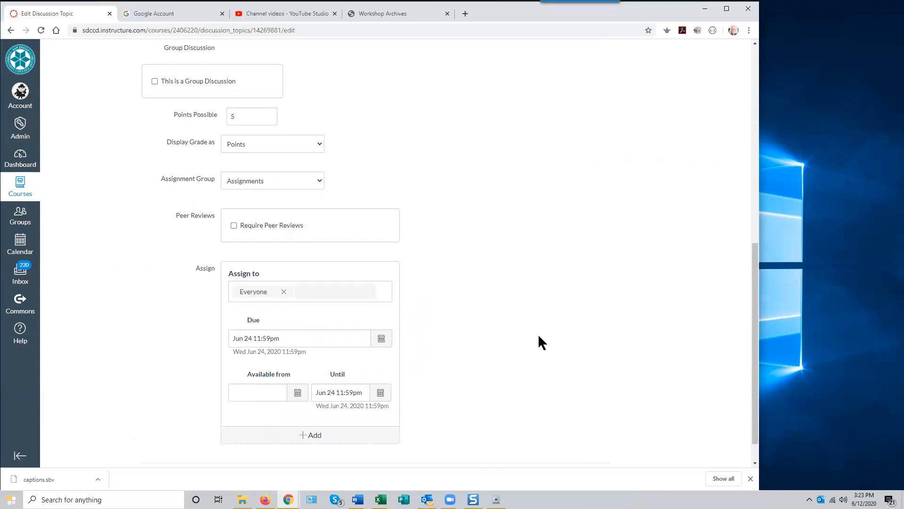
{"action": "scroll", "coordinate": [538, 334], "scroll_direction": "up", "scroll_amount": 2}
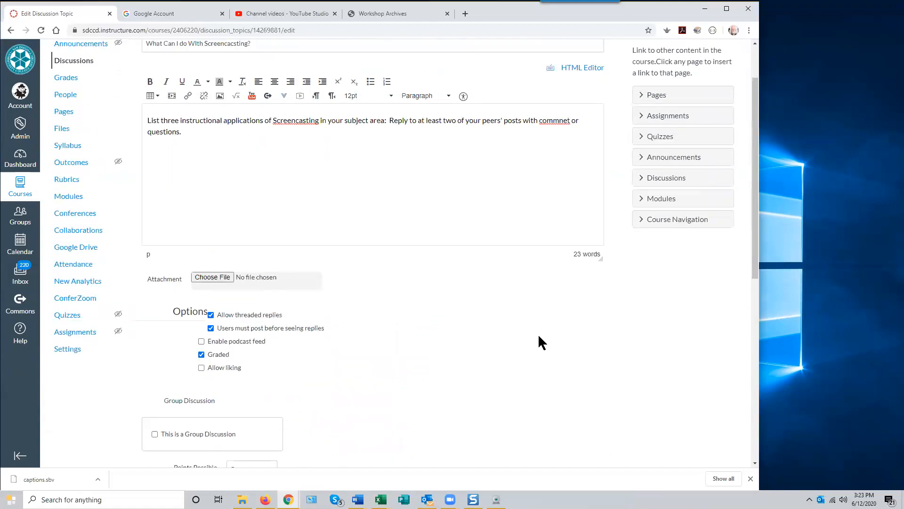
{"action": "scroll", "coordinate": [539, 335], "scroll_direction": "down", "scroll_amount": 5}
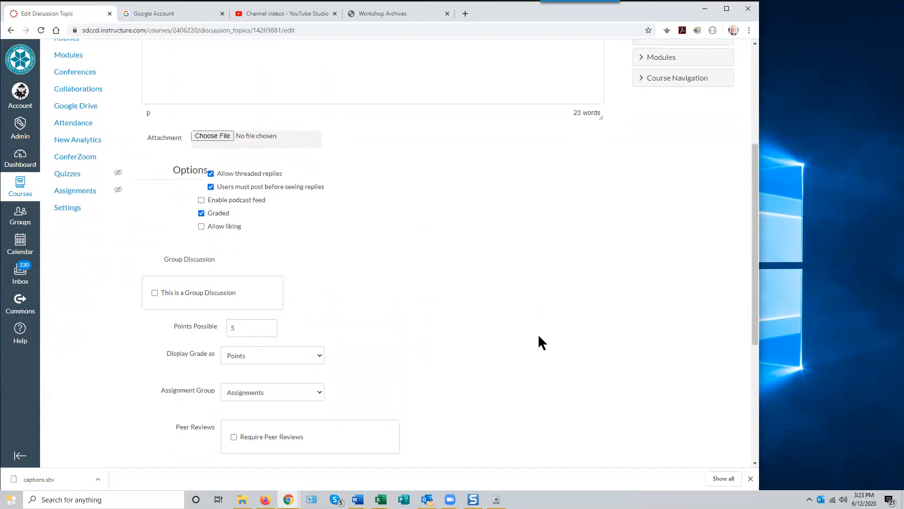
{"action": "scroll", "coordinate": [538, 337], "scroll_direction": "down", "scroll_amount": 3}
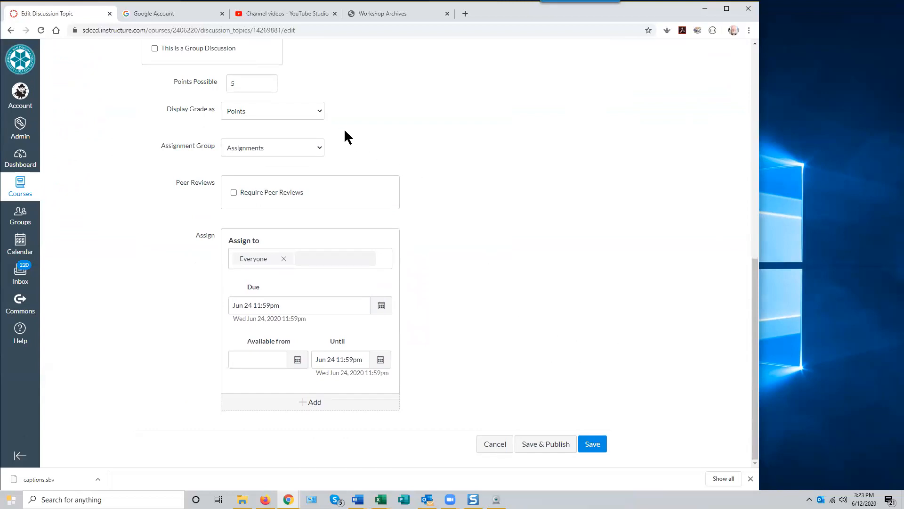
Save and publish the graded screencasting discussion
{"action": "left_click", "coordinate": [546, 444]}
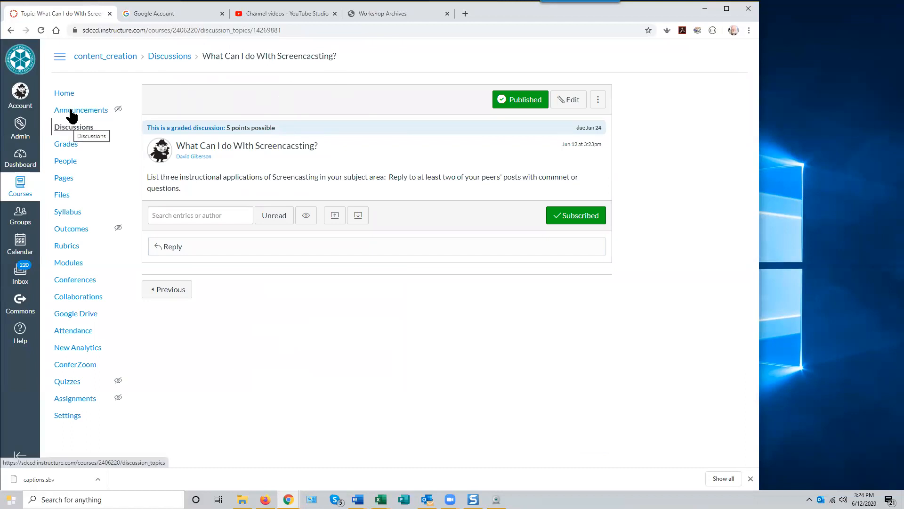
Open the "What Could I do with Screencasting?" discussion from the Topic 1 module of the ISCD3 course
{"action": "left_click", "coordinate": [18, 158]}
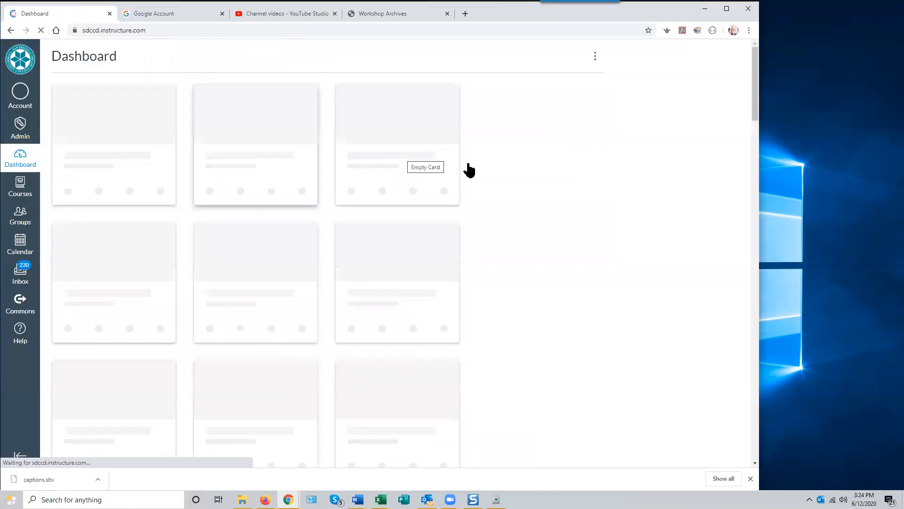
{"action": "left_click", "coordinate": [398, 157]}
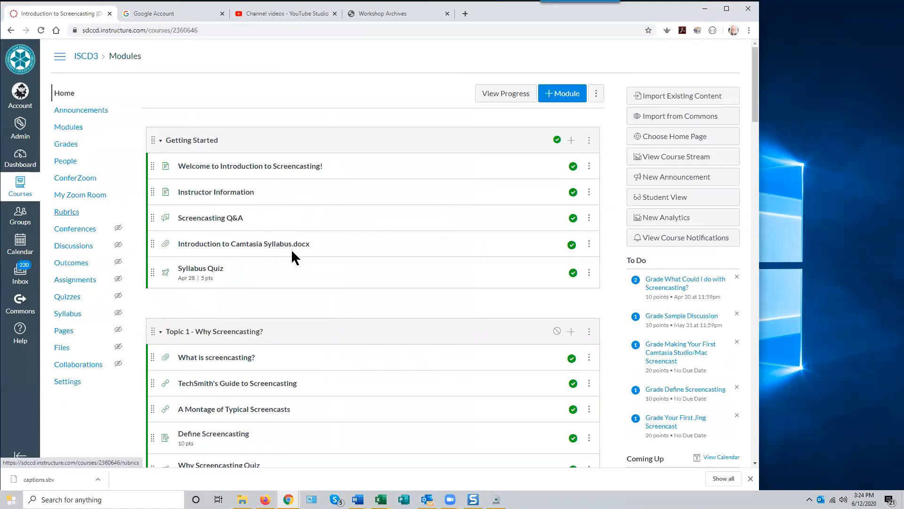
{"action": "scroll", "coordinate": [299, 279], "scroll_direction": "down", "scroll_amount": 4}
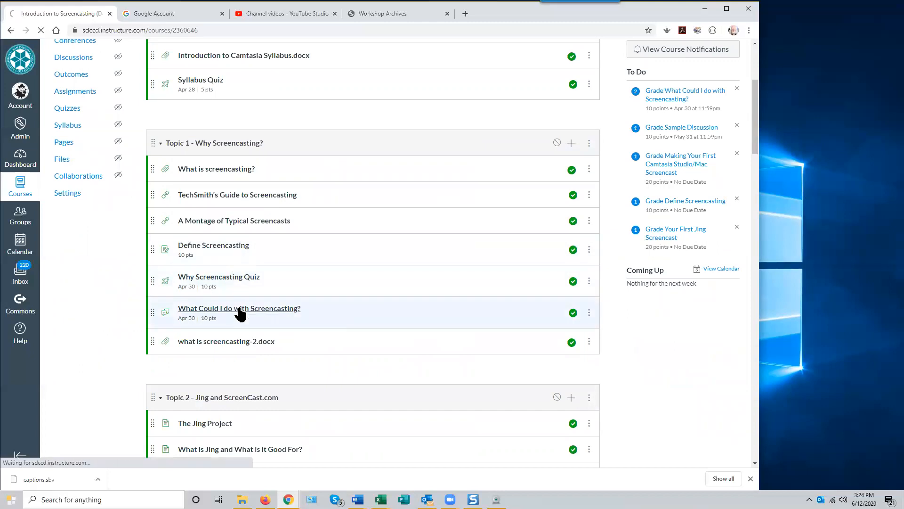
{"action": "left_click", "coordinate": [240, 310]}
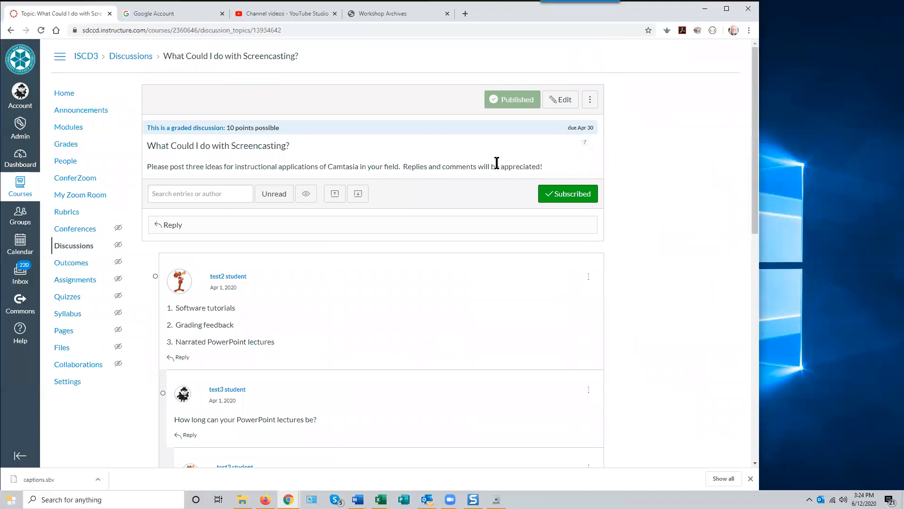
Examine the discussion's prompt, the students' posts and the threaded replies beneath each post
{"action": "scroll", "coordinate": [490, 205], "scroll_direction": "down", "scroll_amount": 4}
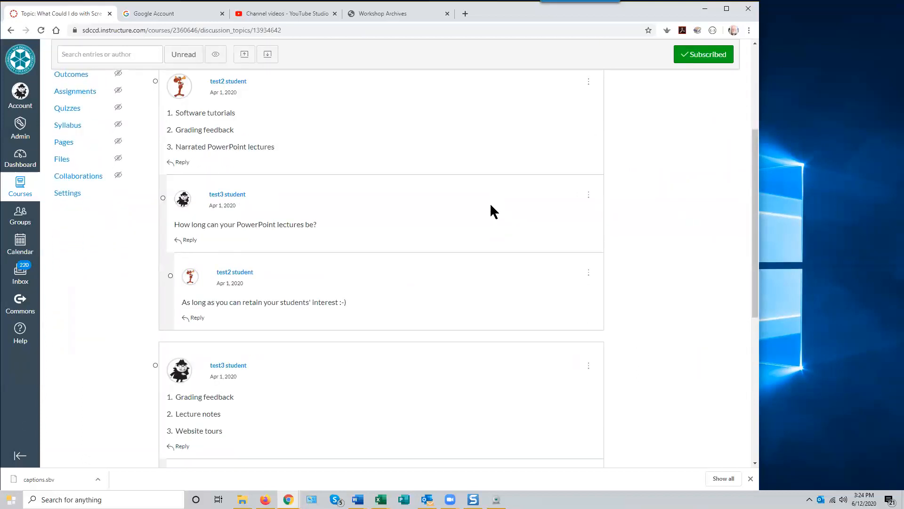
{"action": "scroll", "coordinate": [486, 192], "scroll_direction": "up", "scroll_amount": 3}
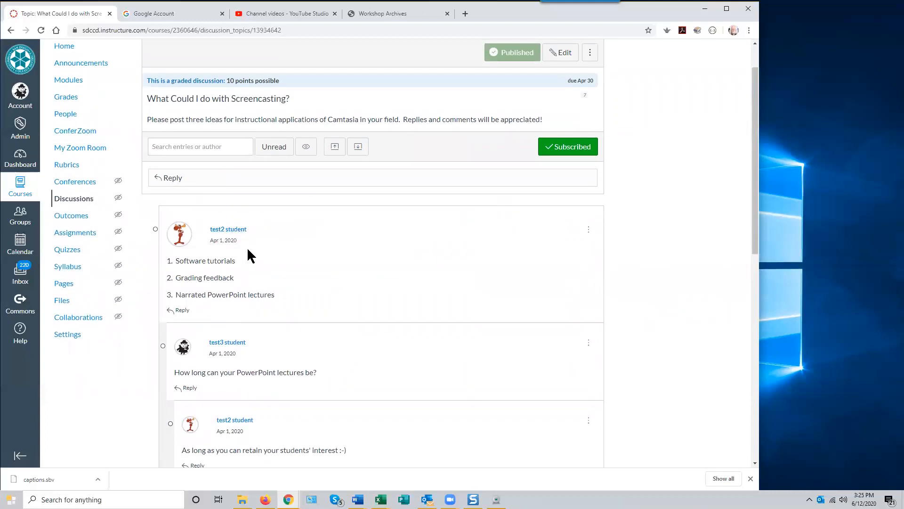
{"action": "scroll", "coordinate": [179, 225], "scroll_direction": "up", "scroll_amount": 1}
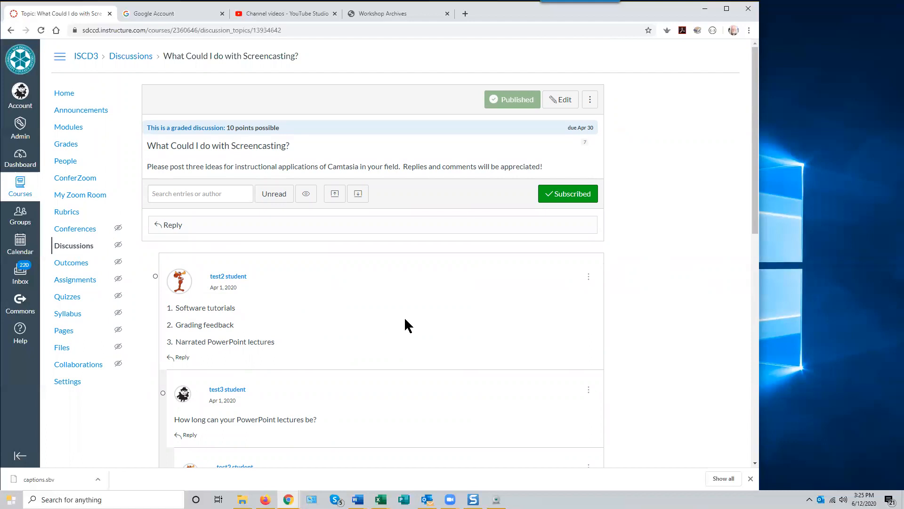
{"action": "scroll", "coordinate": [405, 316], "scroll_direction": "down", "scroll_amount": 2}
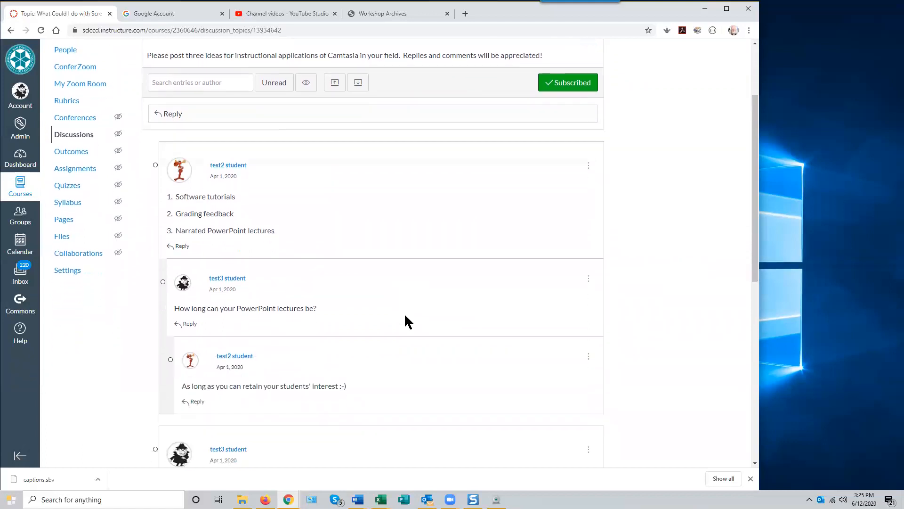
{"action": "scroll", "coordinate": [405, 315], "scroll_direction": "down", "scroll_amount": 1}
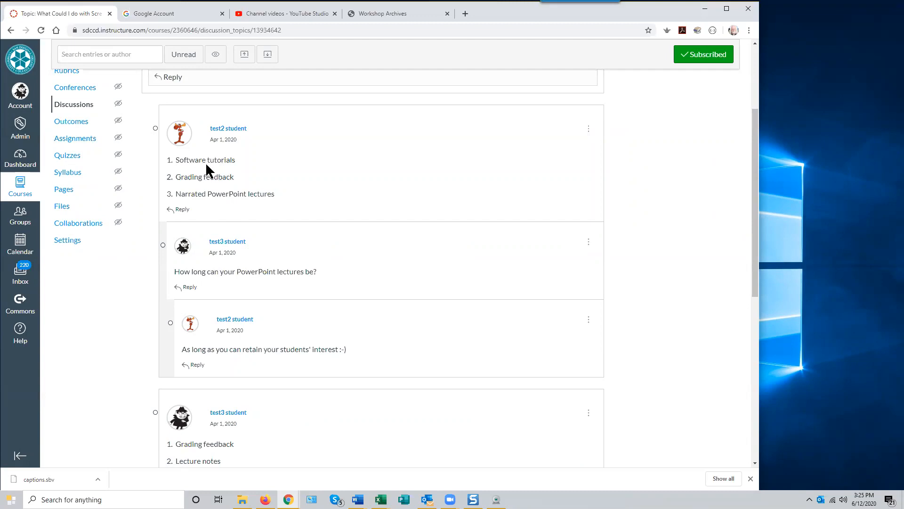
{"action": "scroll", "coordinate": [343, 215], "scroll_direction": "down", "scroll_amount": 1}
{"action": "scroll", "coordinate": [343, 215], "scroll_direction": "up", "scroll_amount": 1}
{"action": "scroll", "coordinate": [373, 216], "scroll_direction": "down", "scroll_amount": 2}
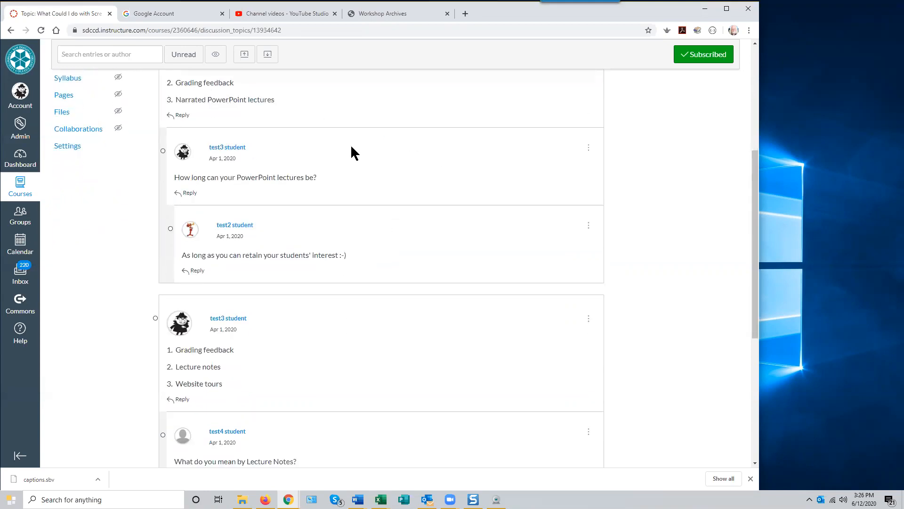
{"action": "scroll", "coordinate": [352, 152], "scroll_direction": "up", "scroll_amount": 2}
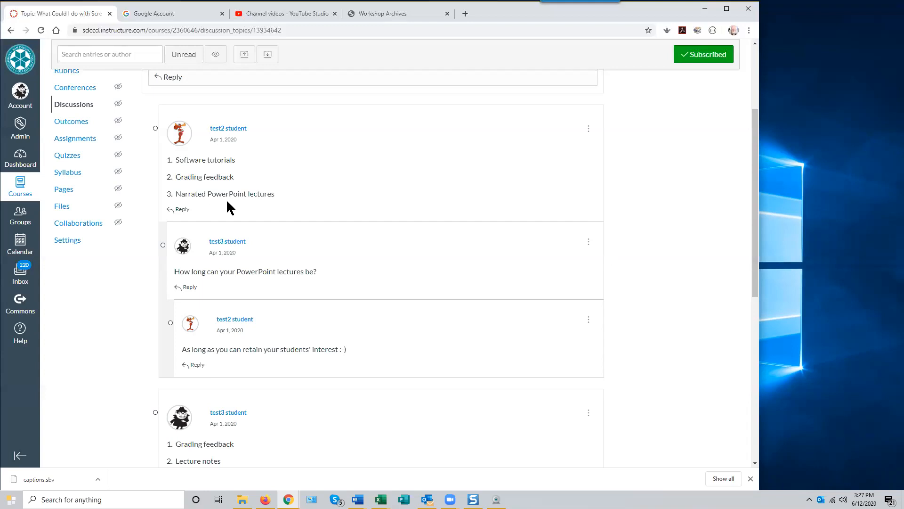
{"action": "scroll", "coordinate": [308, 178], "scroll_direction": "down", "scroll_amount": 4}
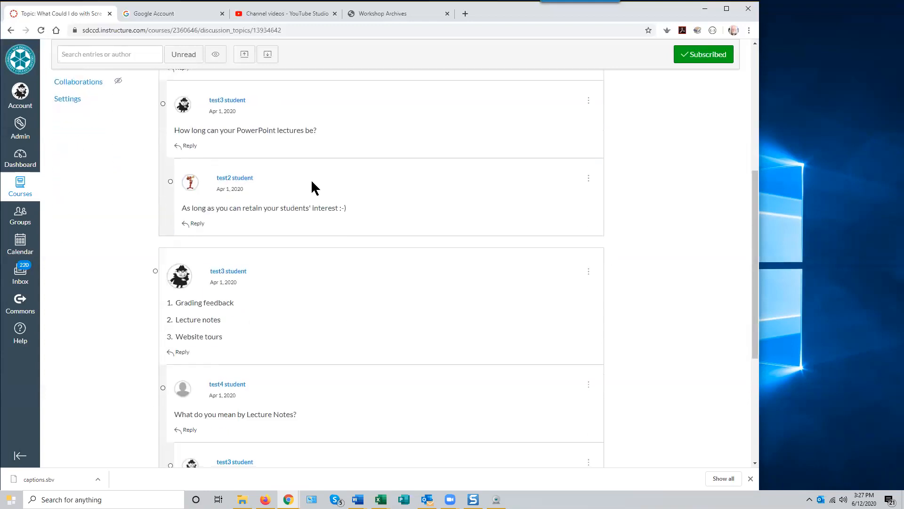
{"action": "scroll", "coordinate": [329, 380], "scroll_direction": "down", "scroll_amount": 4}
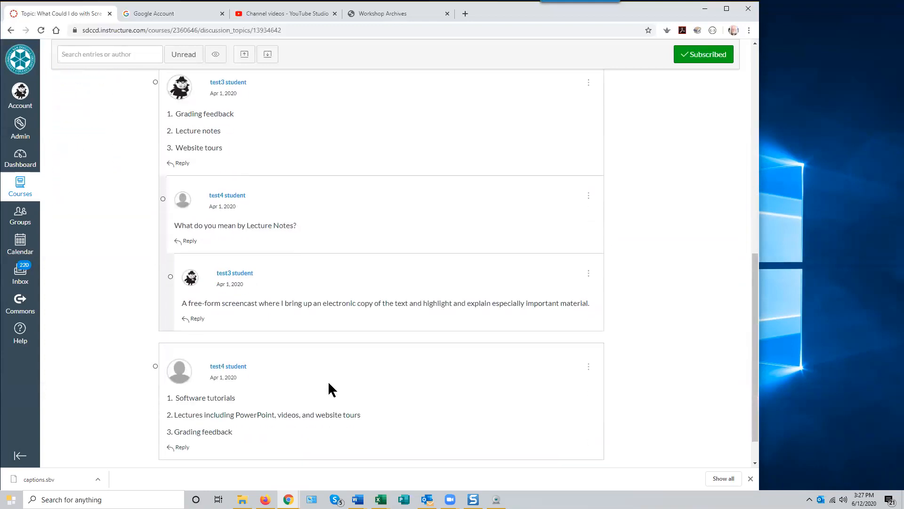
{"action": "scroll", "coordinate": [329, 381], "scroll_direction": "up", "scroll_amount": 10}
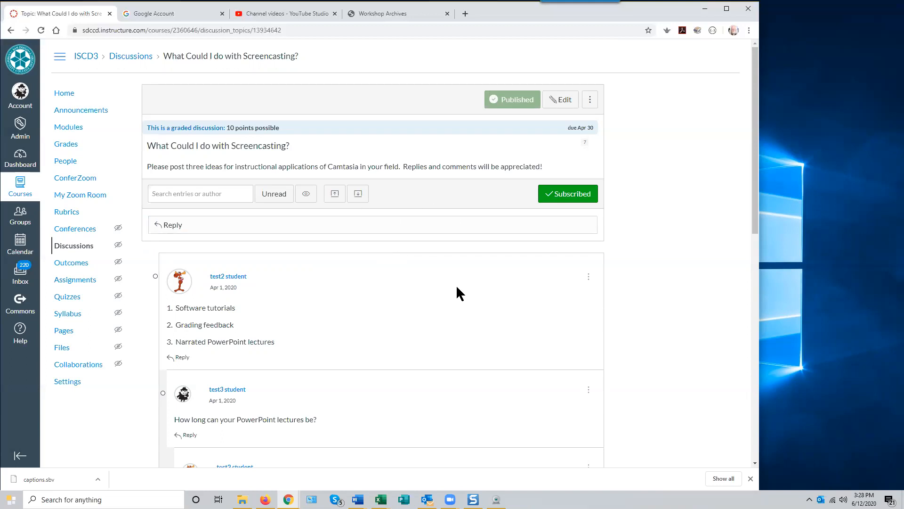
{"action": "scroll", "coordinate": [456, 286], "scroll_direction": "down", "scroll_amount": 3}
{"action": "scroll", "coordinate": [454, 278], "scroll_direction": "up", "scroll_amount": 3}
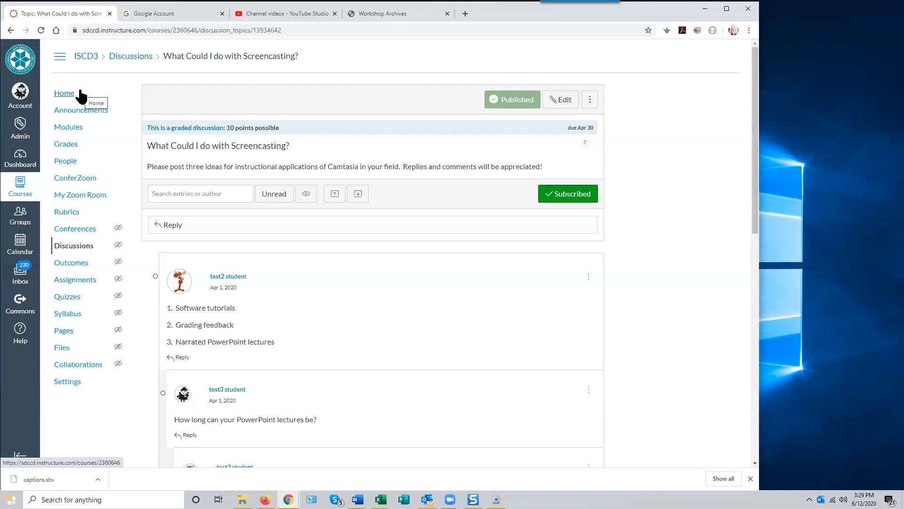
{"action": "scroll", "coordinate": [311, 316], "scroll_direction": "down", "scroll_amount": 3}
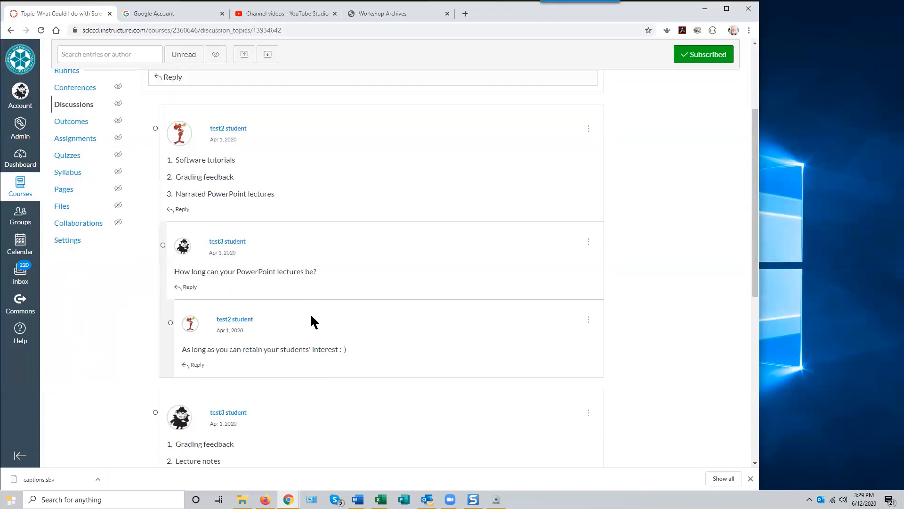
{"action": "scroll", "coordinate": [330, 221], "scroll_direction": "up", "scroll_amount": 3}
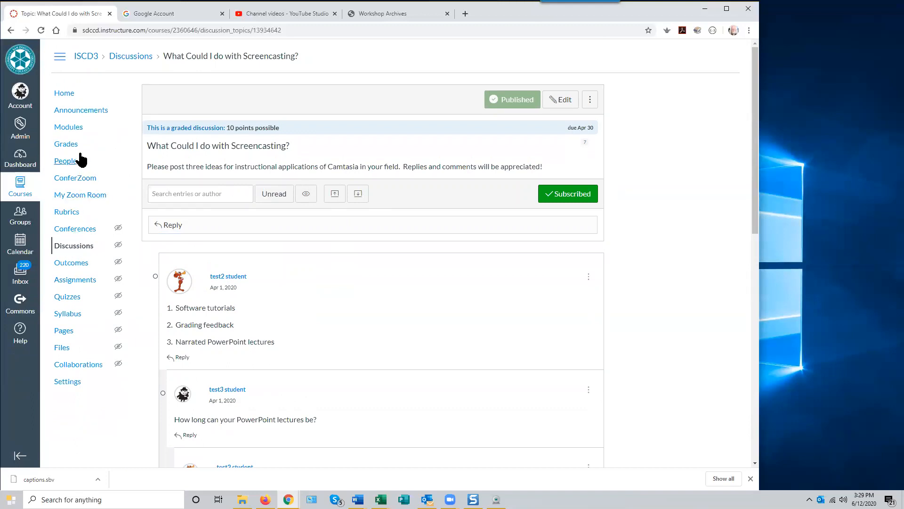
Look over the ISCD3 course's quiz list and the items in its Topic 1 - Why Screencasting? module
{"action": "left_click", "coordinate": [72, 301]}
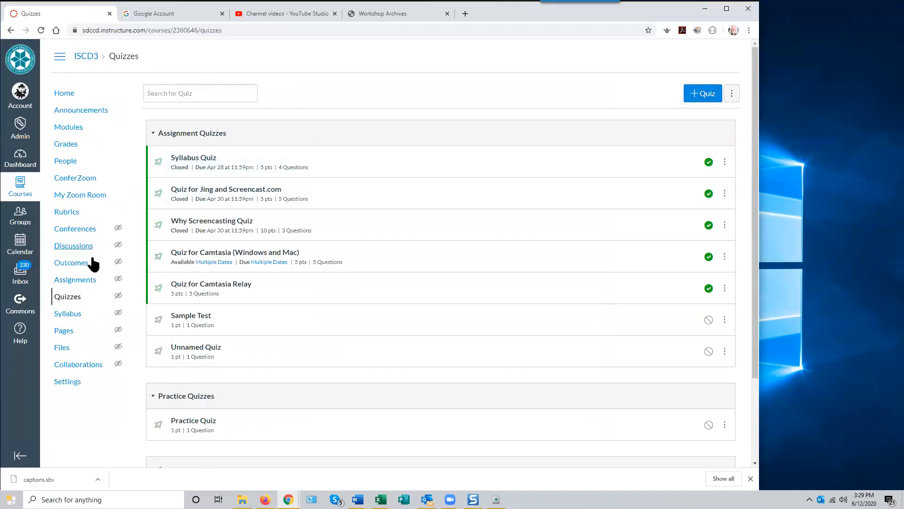
{"action": "left_click", "coordinate": [71, 128]}
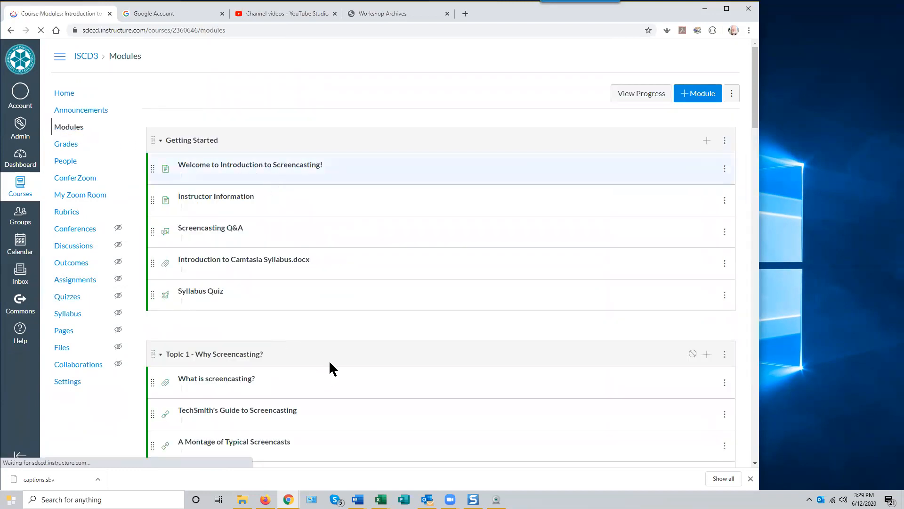
{"action": "scroll", "coordinate": [326, 367], "scroll_direction": "down", "scroll_amount": 2}
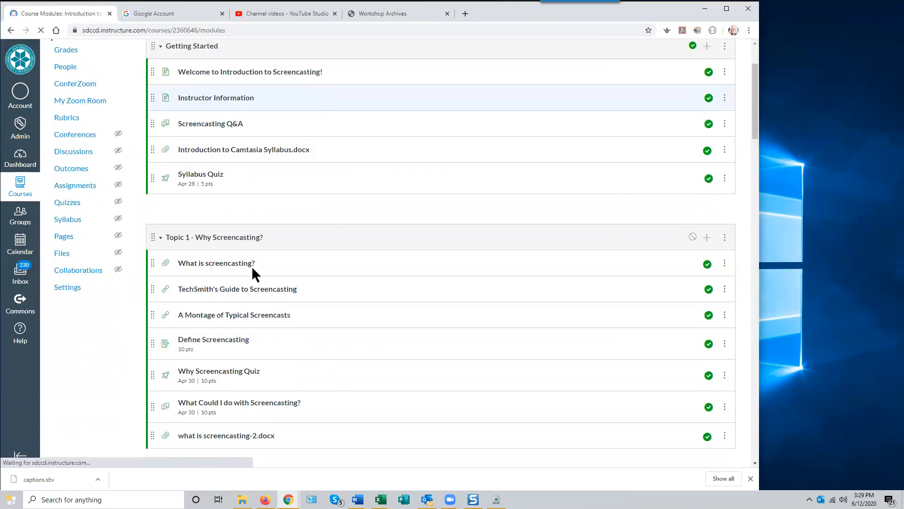
Add a new quiz named "Why Screencasting Quiz" to the Topic 1 - Why Screencasting? module of the content_creation course
{"action": "left_click", "coordinate": [20, 159]}
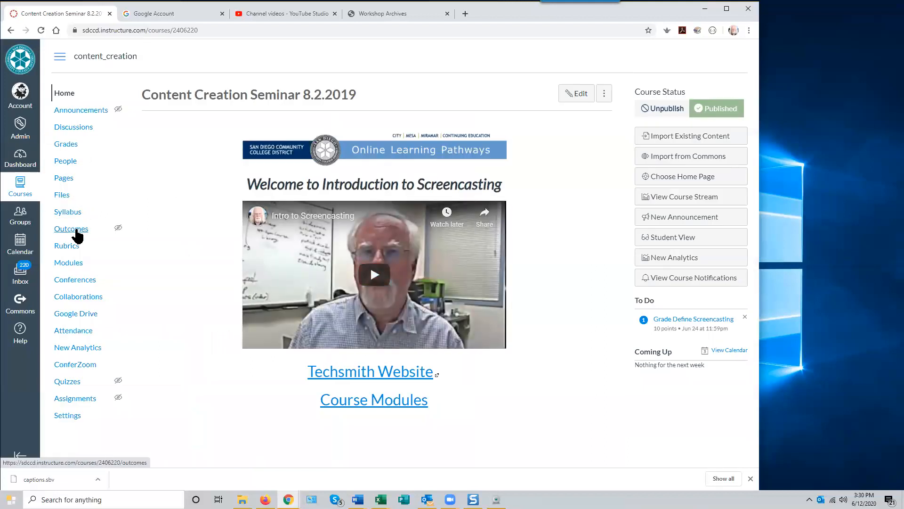
{"action": "left_click", "coordinate": [71, 264]}
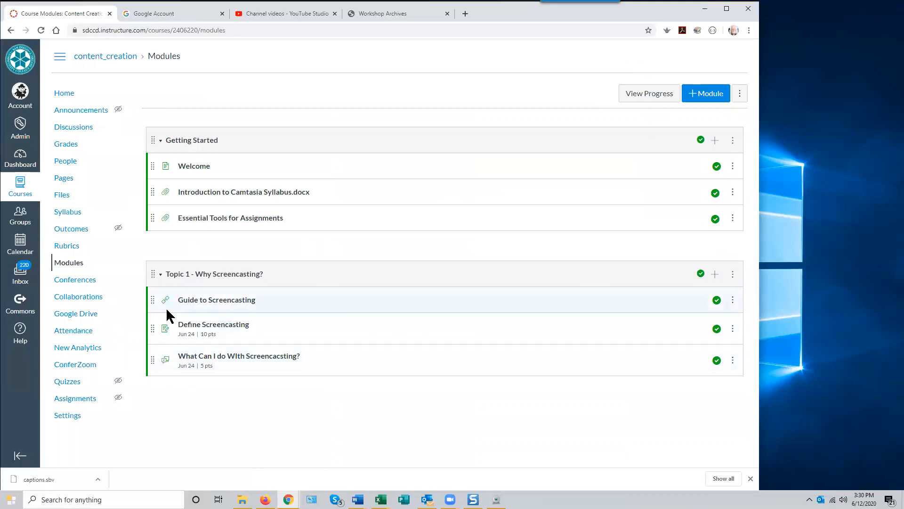
{"action": "left_click", "coordinate": [715, 274]}
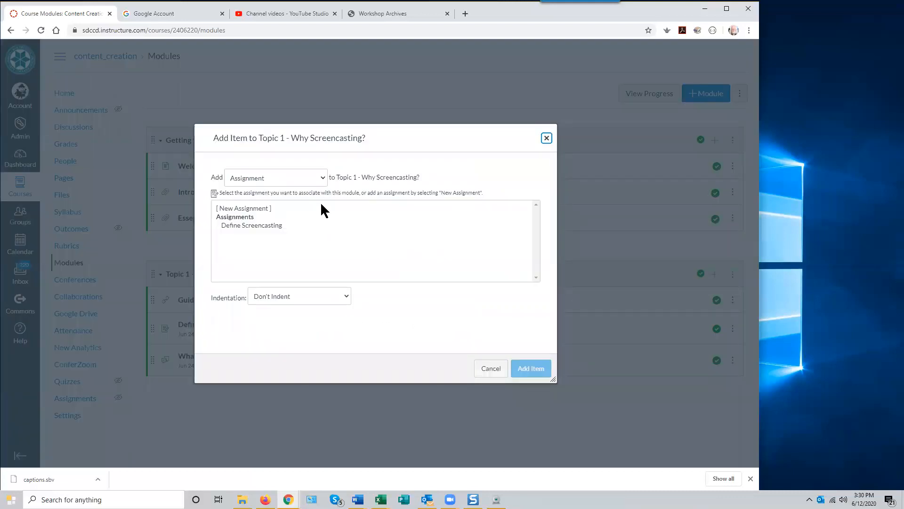
{"action": "left_click", "coordinate": [323, 179]}
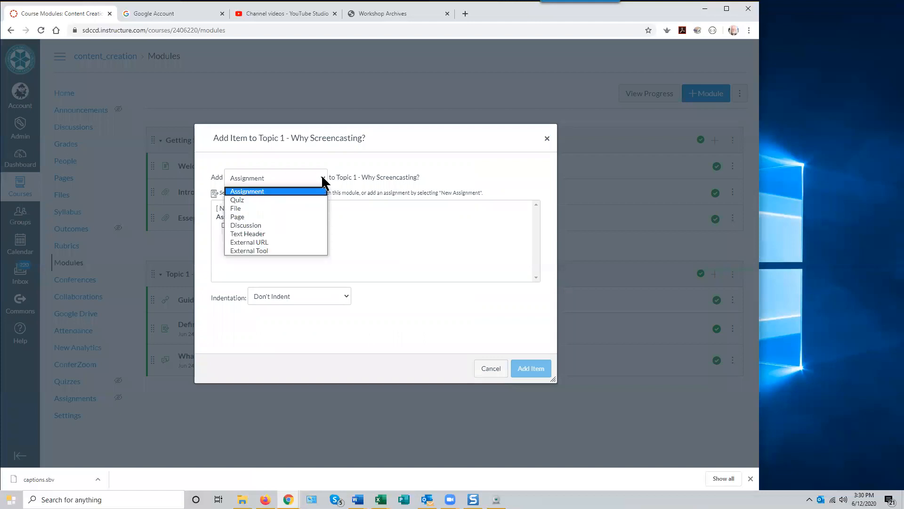
{"action": "left_click", "coordinate": [300, 200]}
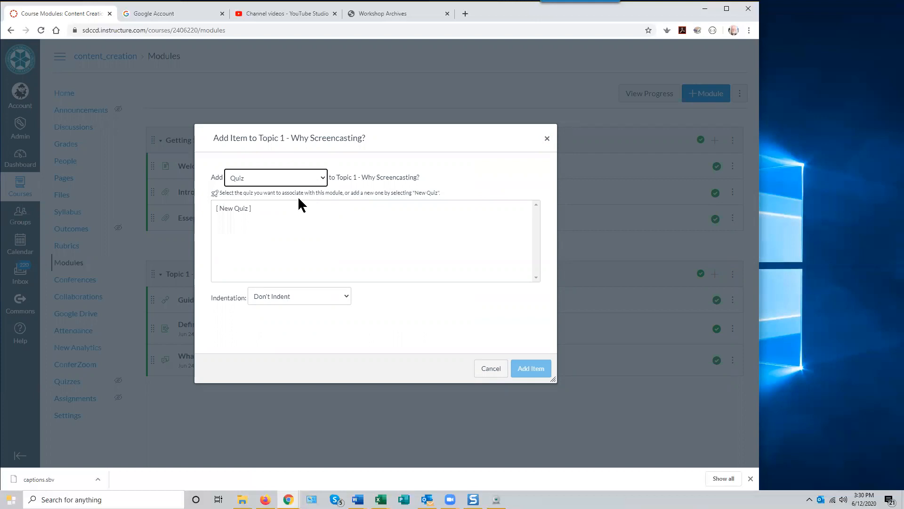
{"action": "left_click", "coordinate": [233, 207]}
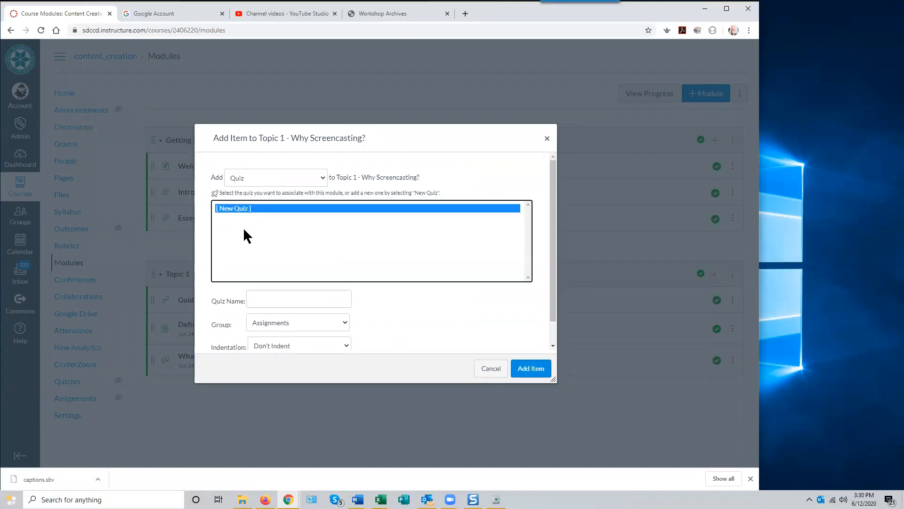
{"action": "left_click", "coordinate": [262, 300]}
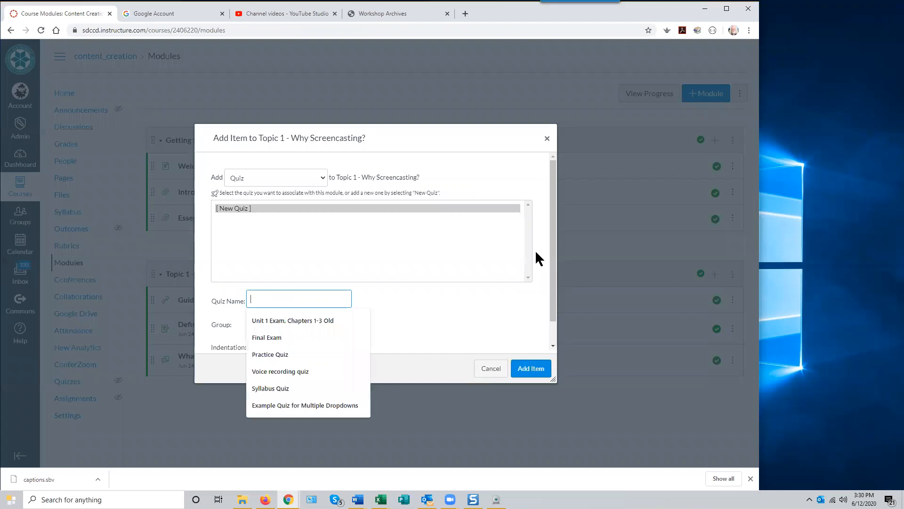
{"action": "type", "text": "Why Scree"}
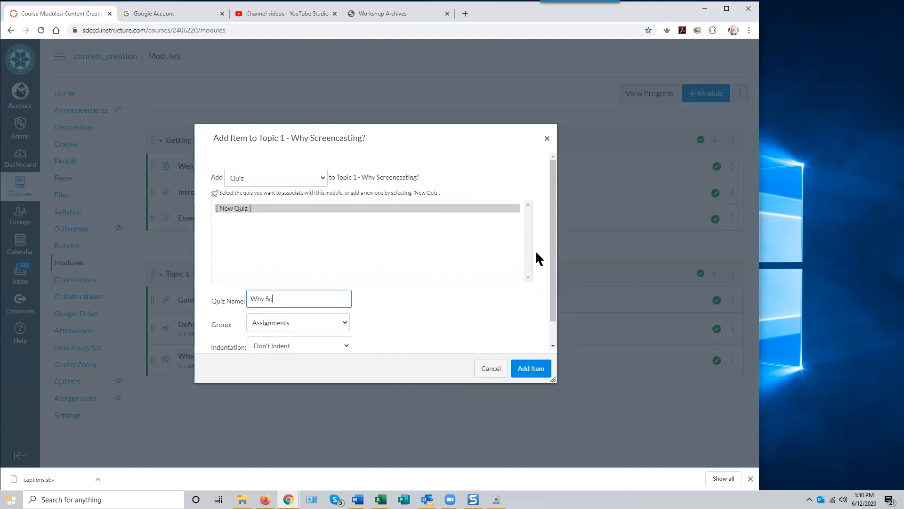
{"action": "key", "text": "BackSpace"}
{"action": "key", "text": "BackSpace"}
{"action": "type", "text": "eencasting Quiz"}
{"action": "left_click", "coordinate": [523, 371]}
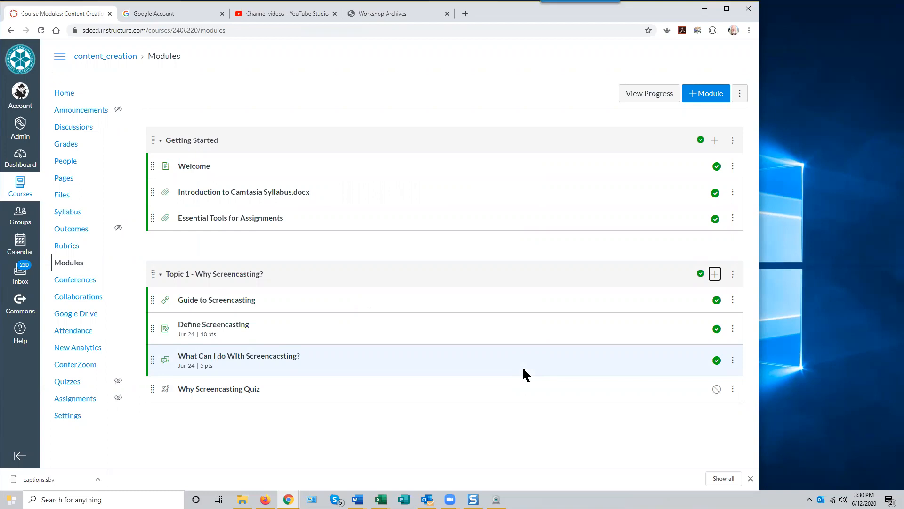
Edit the Why Screencasting Quiz and enter the instructions "Answer all the question. No penalty for guessing."
{"action": "left_click", "coordinate": [237, 392]}
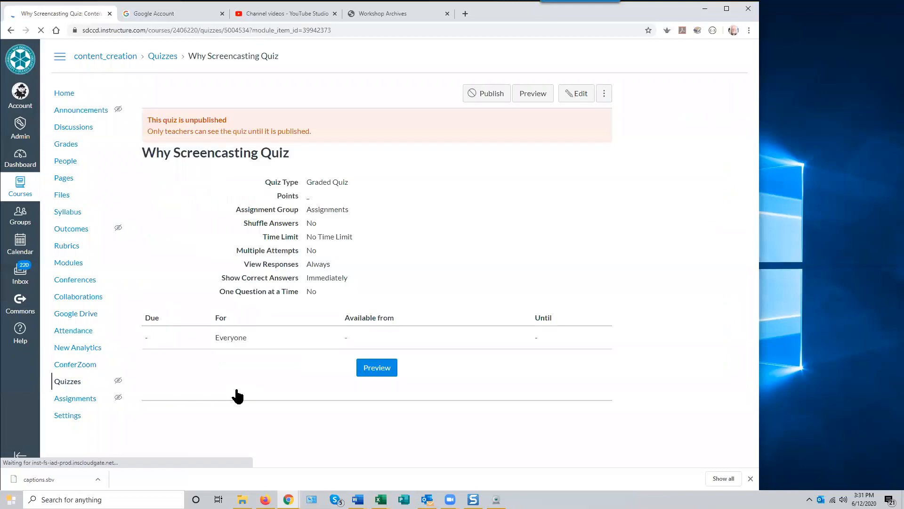
{"action": "left_click", "coordinate": [576, 95]}
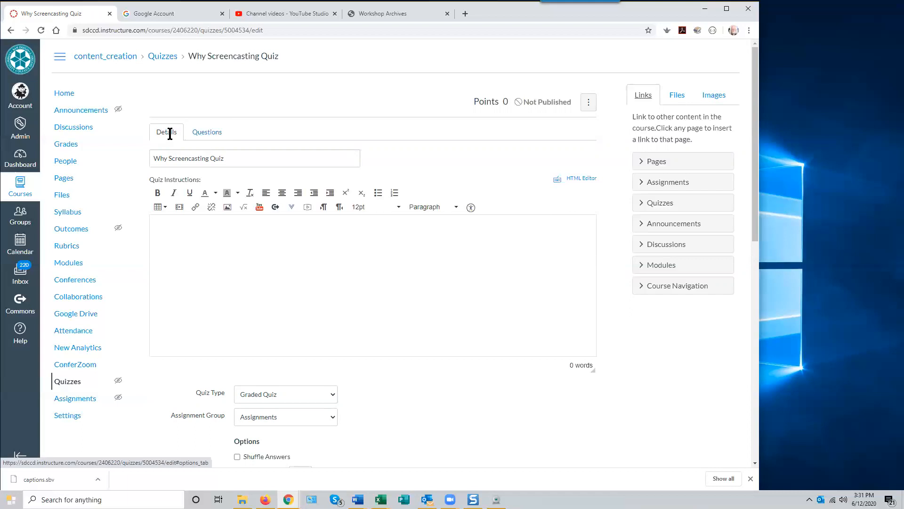
{"action": "left_click", "coordinate": [178, 238]}
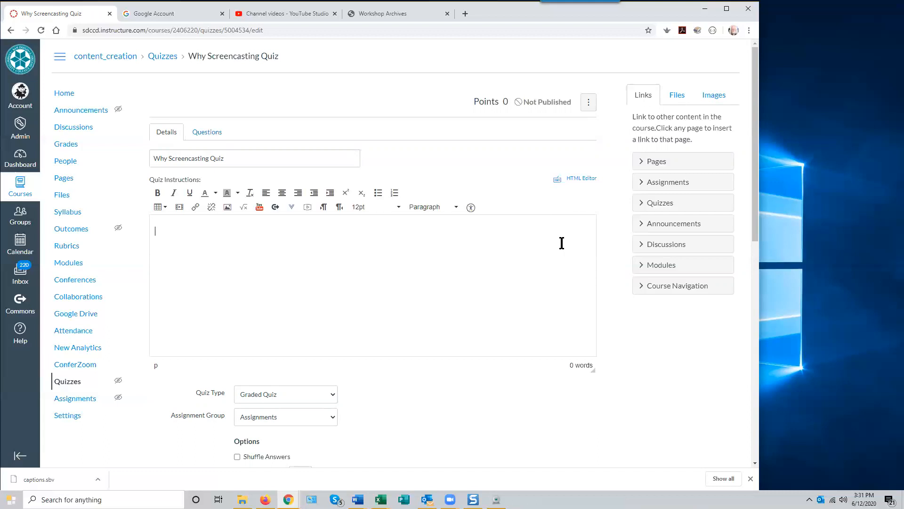
{"action": "type", "text": "Answer all the question.  No penalty for  guessing."}
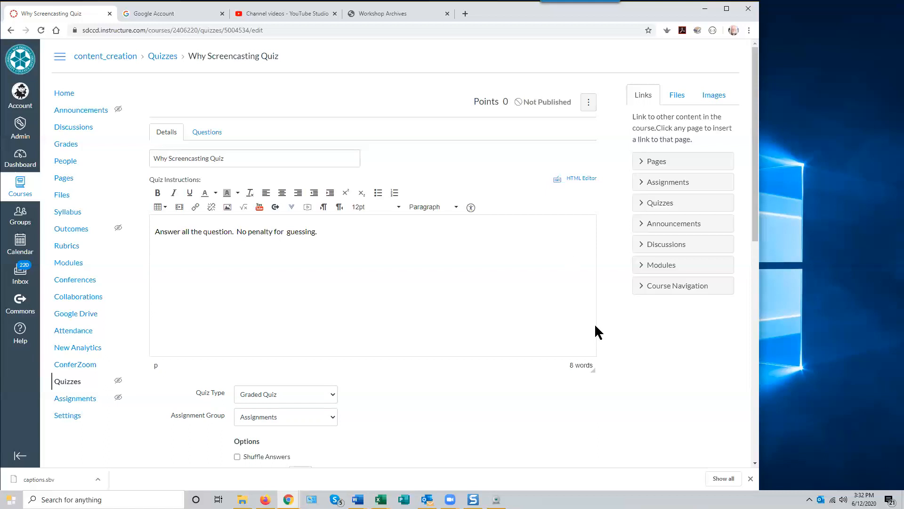
{"action": "scroll", "coordinate": [443, 368], "scroll_direction": "down", "scroll_amount": 4}
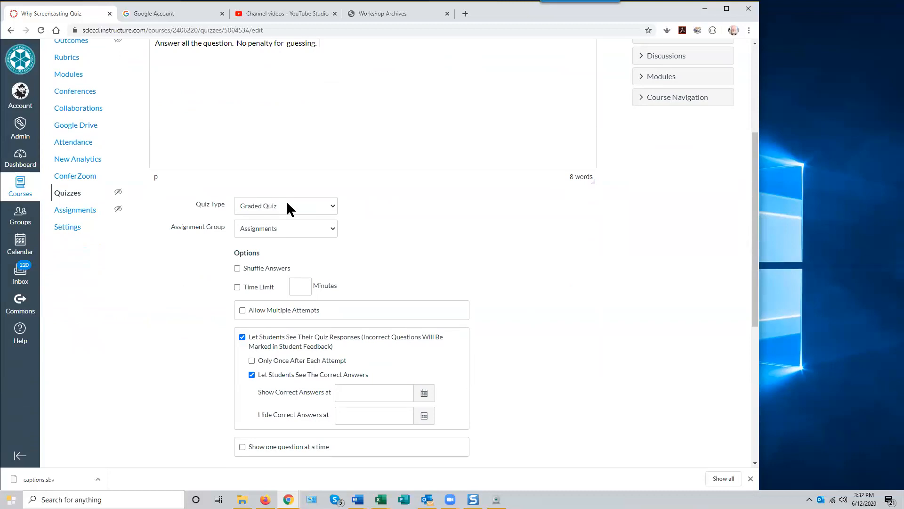
Choose Graded Quiz as the quiz type and set a time limit of 10 minutes
{"action": "left_click", "coordinate": [332, 211]}
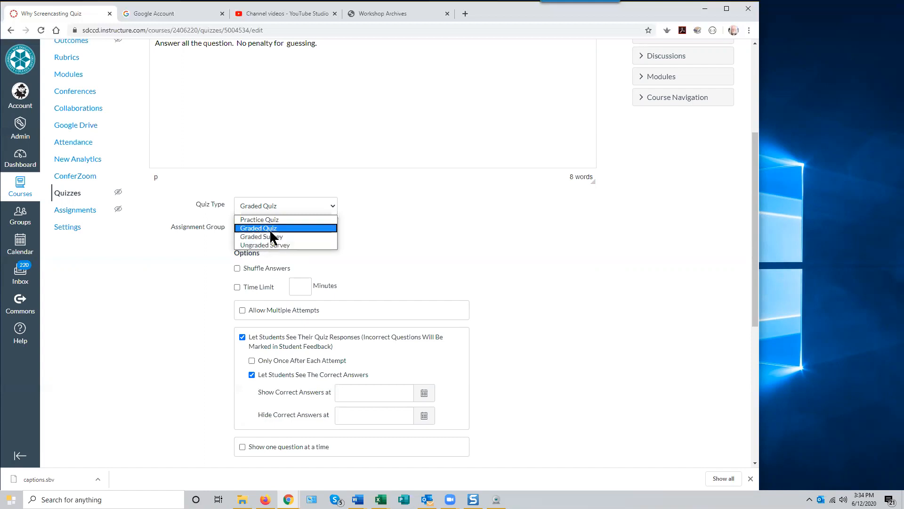
{"action": "left_click", "coordinate": [270, 229]}
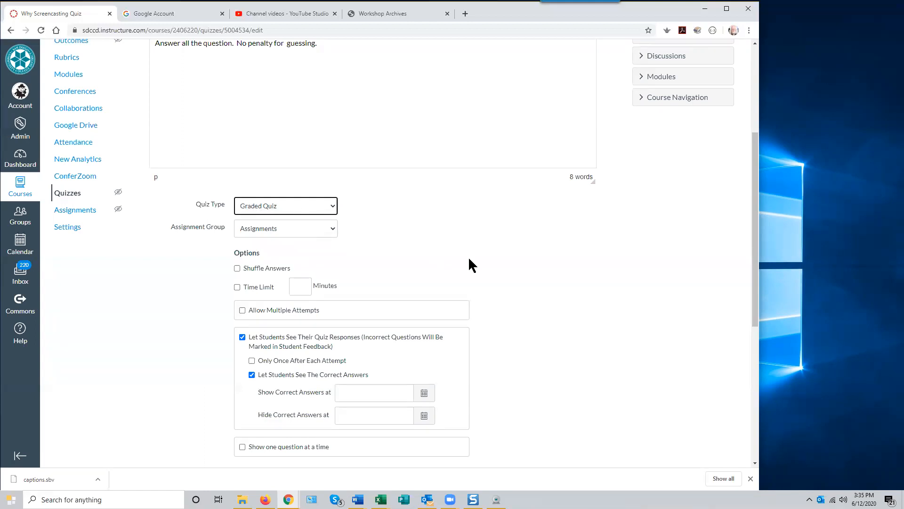
{"action": "scroll", "coordinate": [474, 256], "scroll_direction": "down", "scroll_amount": 2}
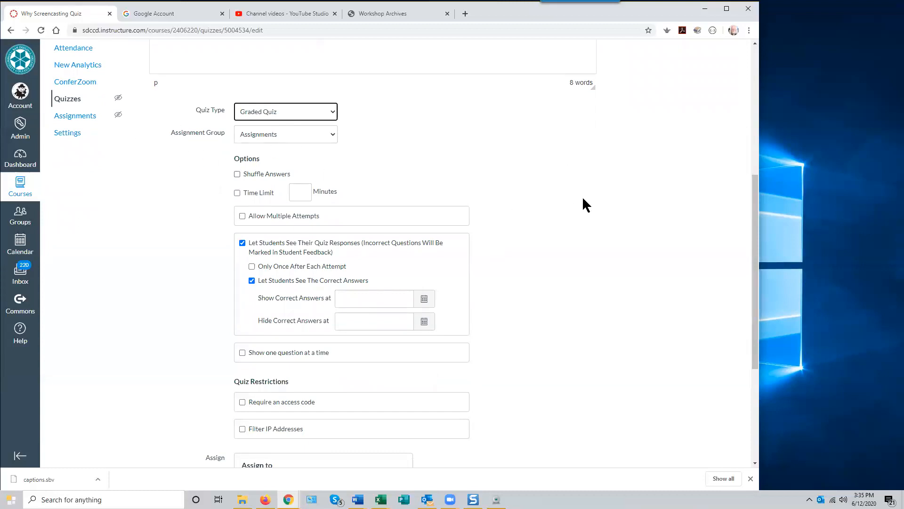
{"action": "scroll", "coordinate": [583, 203], "scroll_direction": "down", "scroll_amount": 1}
{"action": "scroll", "coordinate": [583, 196], "scroll_direction": "down", "scroll_amount": 1}
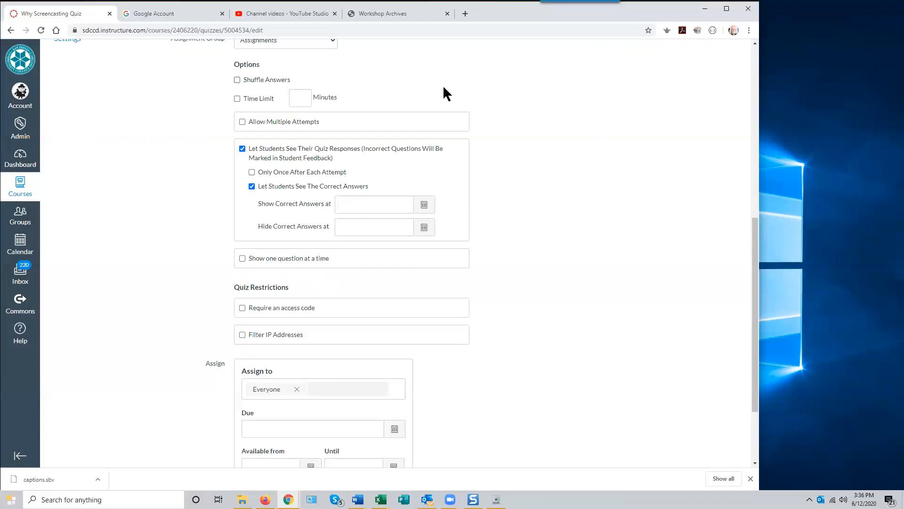
{"action": "scroll", "coordinate": [655, 212], "scroll_direction": "down", "scroll_amount": 1}
{"action": "scroll", "coordinate": [652, 210], "scroll_direction": "up", "scroll_amount": 2}
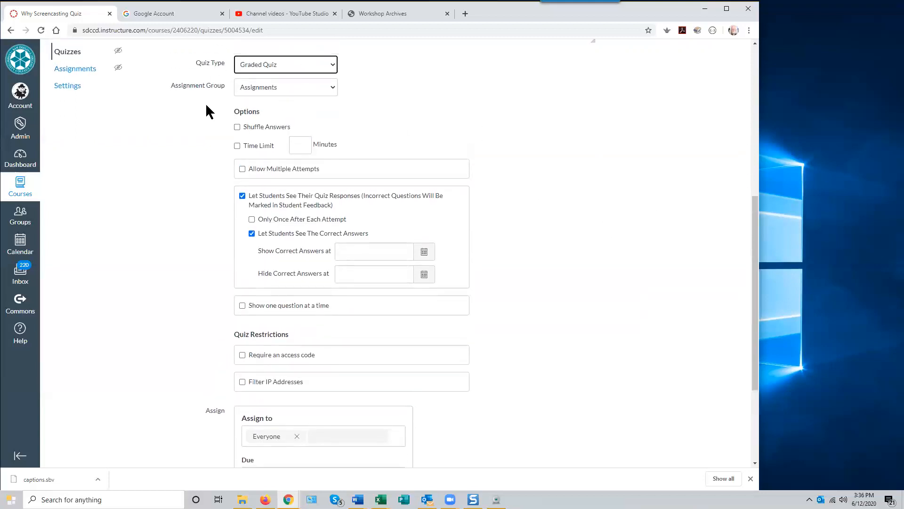
{"action": "left_click", "coordinate": [238, 147]}
{"action": "left_click", "coordinate": [300, 145]}
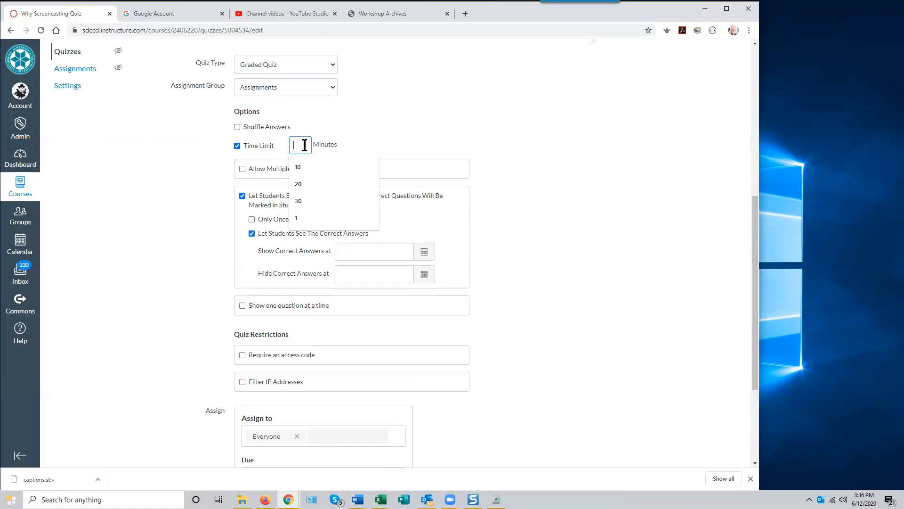
{"action": "type", "text": "10"}
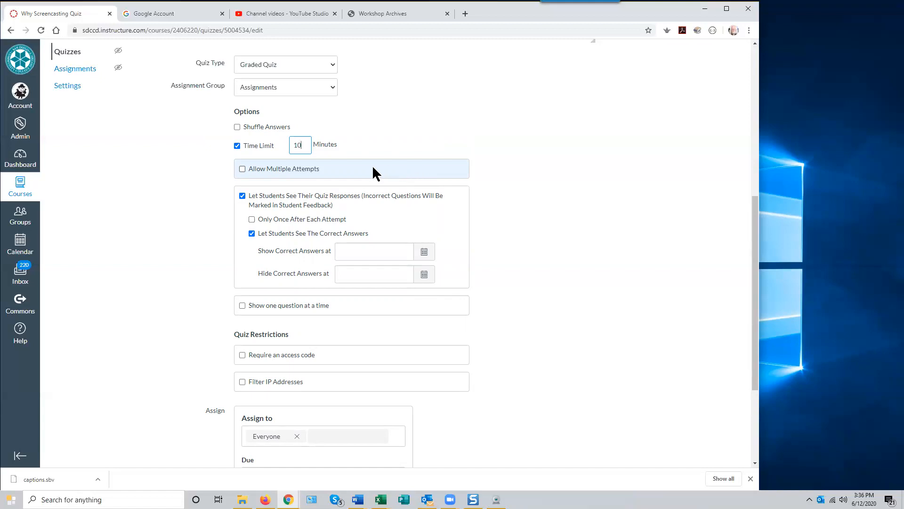
Allow multiple attempts with the highest score kept and limit the allowed attempts to 4
{"action": "left_click", "coordinate": [242, 170]}
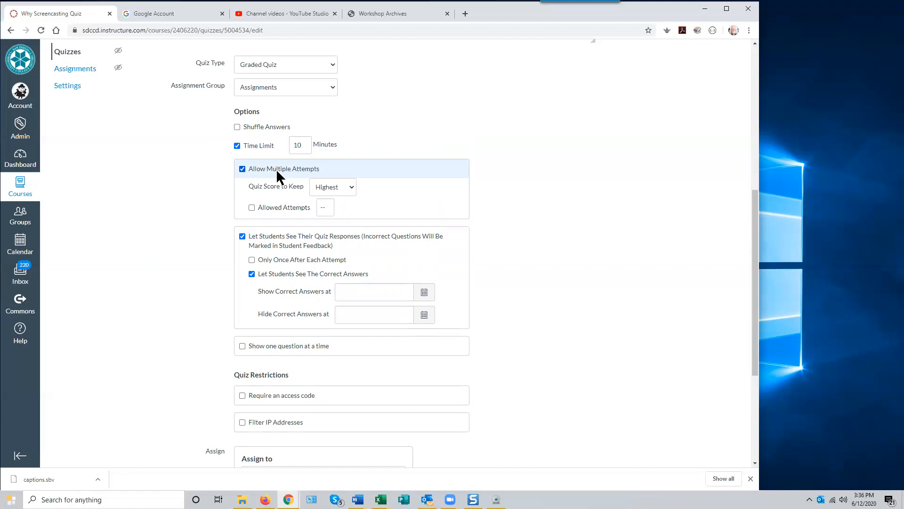
{"action": "left_click", "coordinate": [353, 189]}
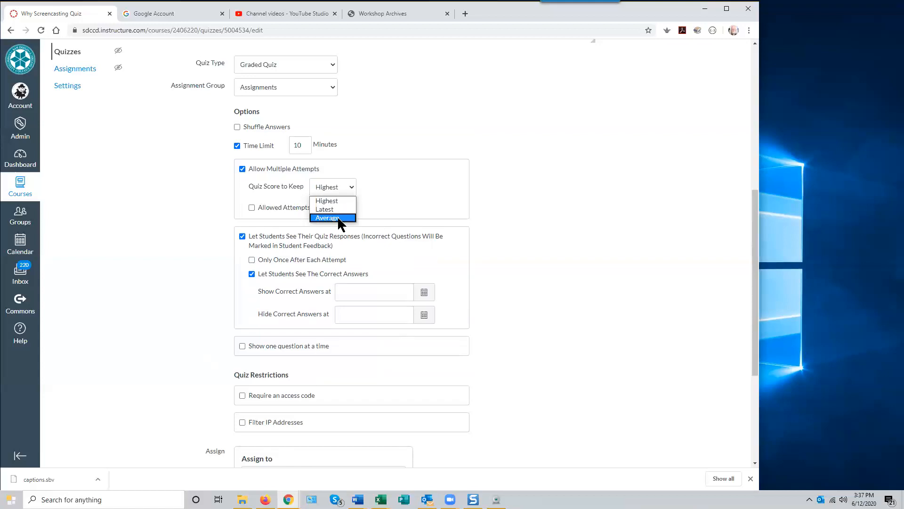
{"action": "left_click", "coordinate": [409, 192]}
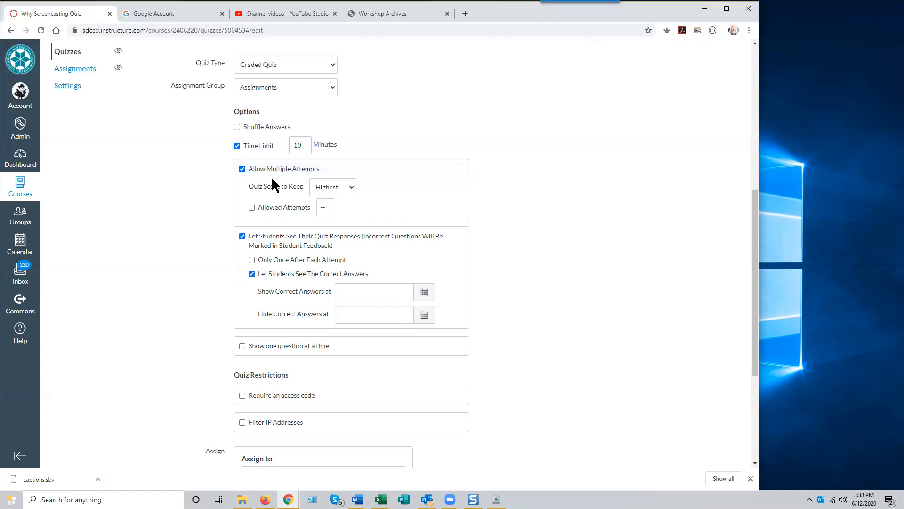
{"action": "left_click", "coordinate": [252, 209]}
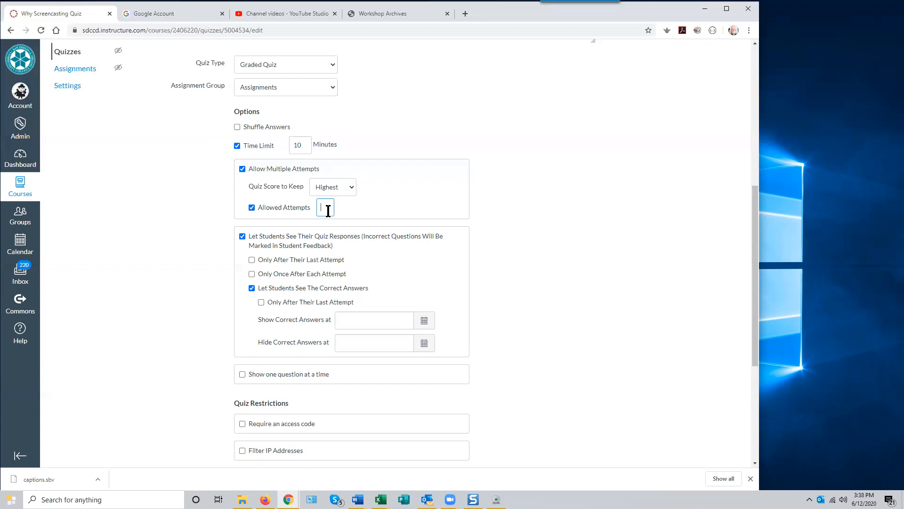
{"action": "type", "text": "2"}
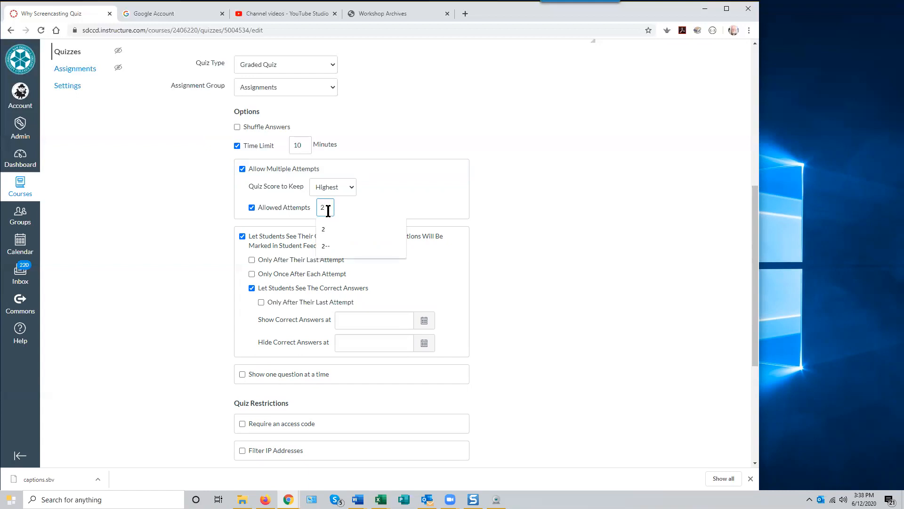
{"action": "key", "text": "BackSpace"}
{"action": "type", "text": "4"}
Stop letting students see the correct answers and disallow multiple attempts
{"action": "scroll", "coordinate": [556, 253], "scroll_direction": "down", "scroll_amount": 2}
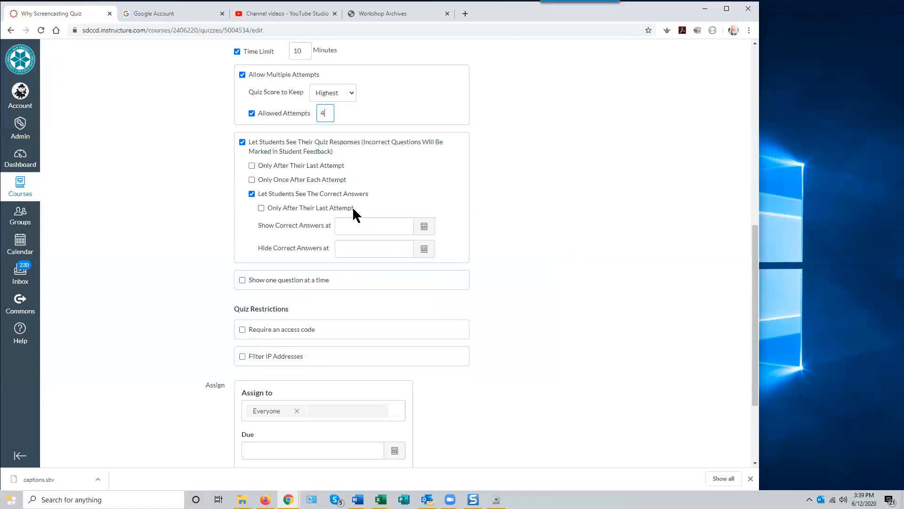
{"action": "left_click", "coordinate": [426, 179]}
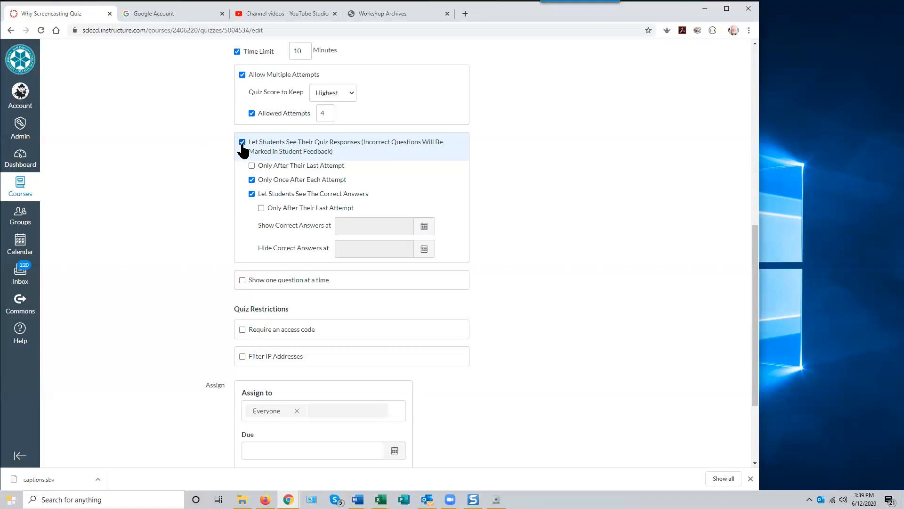
{"action": "left_click", "coordinate": [251, 179]}
{"action": "left_click", "coordinate": [251, 193]}
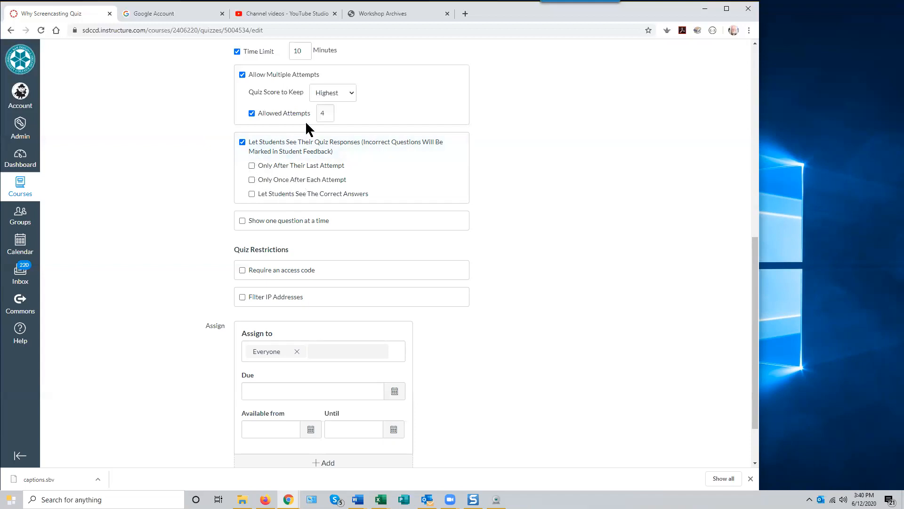
{"action": "left_click", "coordinate": [242, 75]}
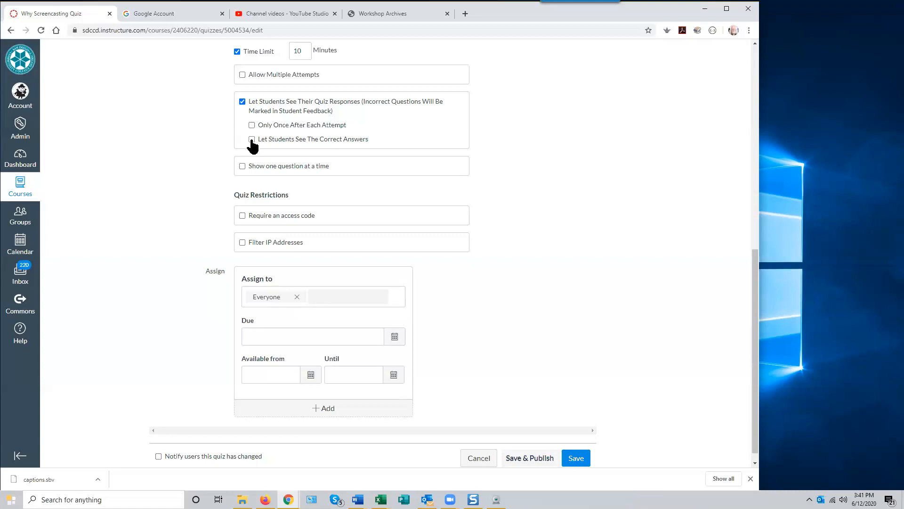
Let students see the correct answers only after their last attempt, shown from Jun 24, 2020
{"action": "left_click", "coordinate": [252, 140]}
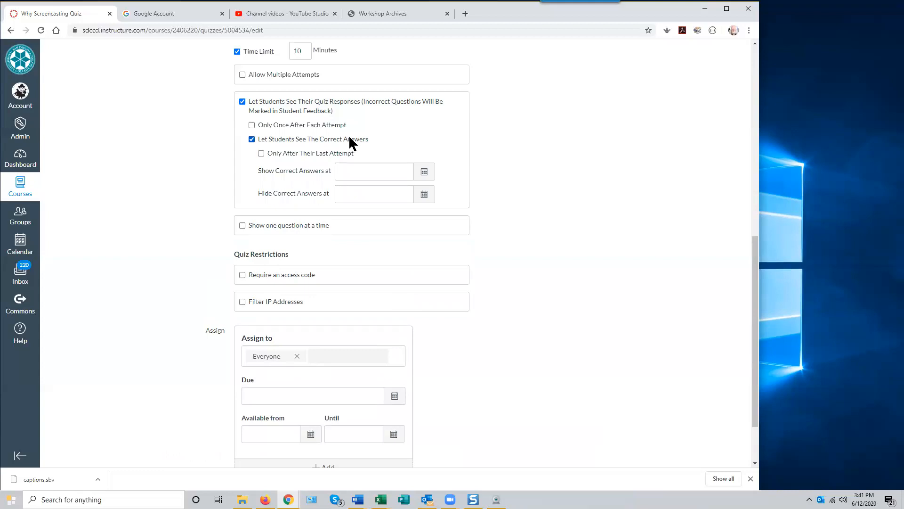
{"action": "left_click", "coordinate": [260, 153]}
{"action": "left_click", "coordinate": [425, 174]}
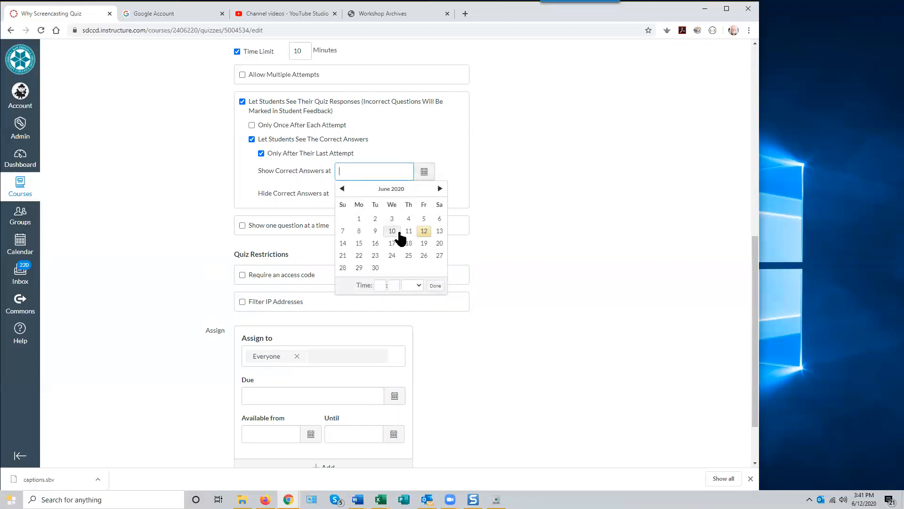
{"action": "left_click", "coordinate": [391, 256]}
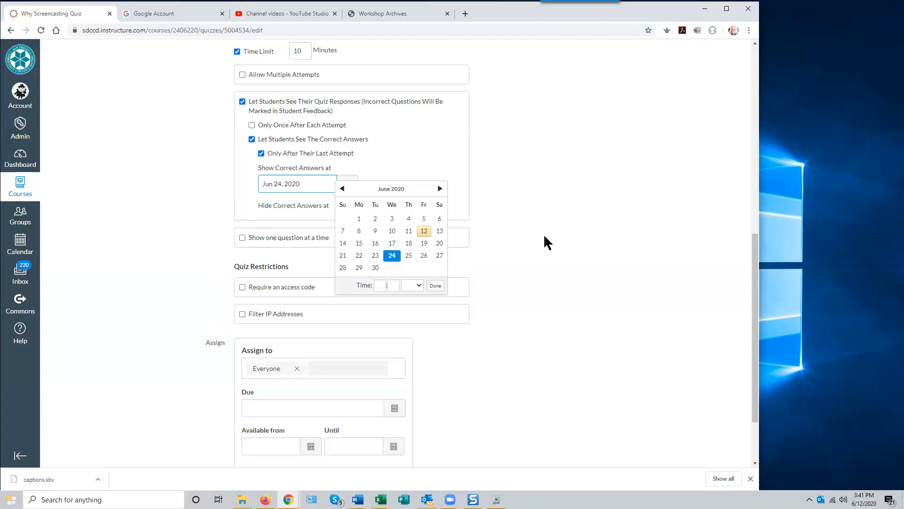
{"action": "left_click", "coordinate": [544, 224]}
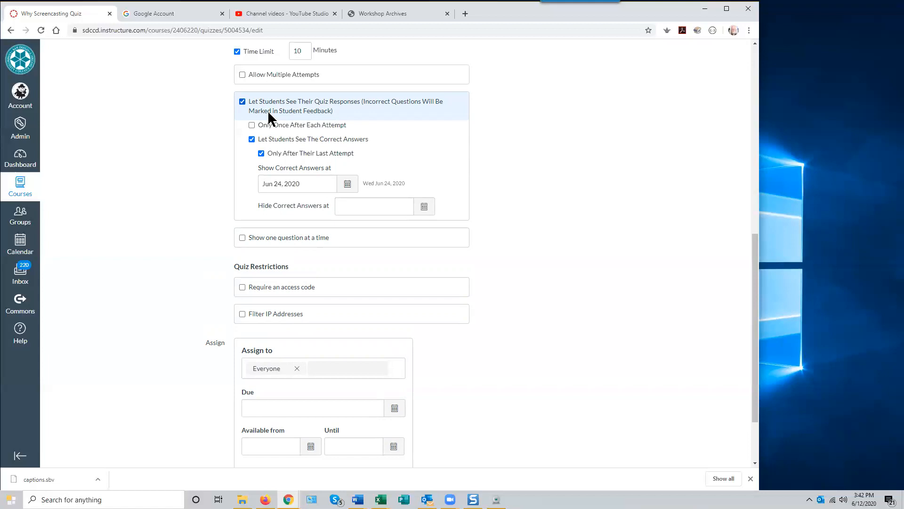
Turn off letting students see their quiz responses and show one question at a time
{"action": "left_click", "coordinate": [242, 105]}
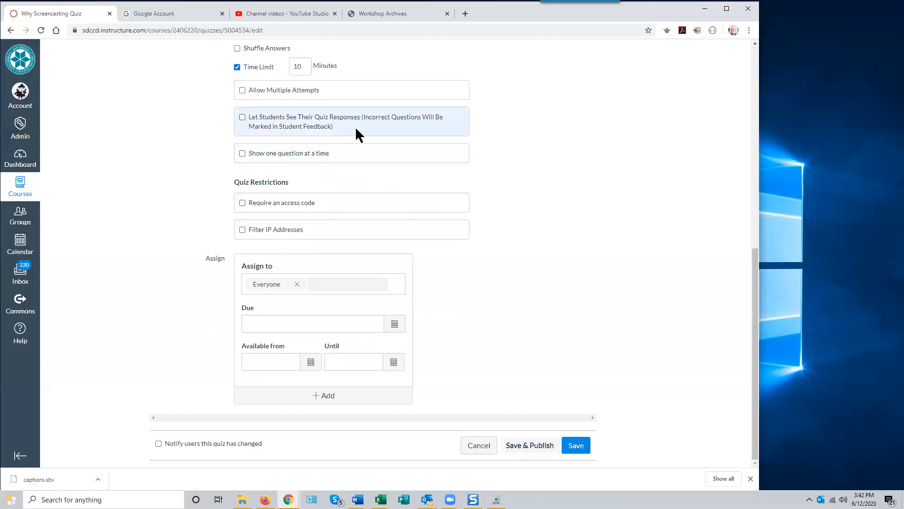
{"action": "left_click", "coordinate": [242, 154]}
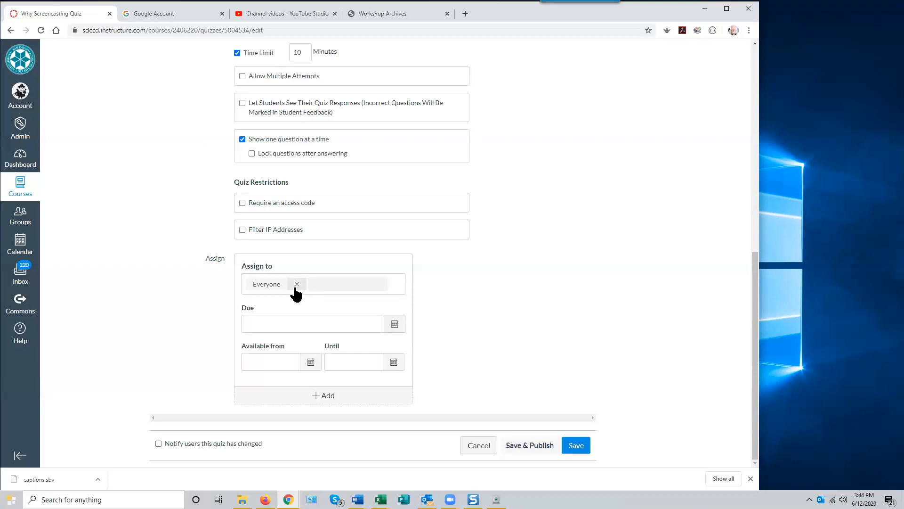
Set both the quiz's due date and its available-until date to Jun 24 11:59pm for everyone
{"action": "left_click", "coordinate": [394, 324]}
{"action": "left_click", "coordinate": [299, 406]}
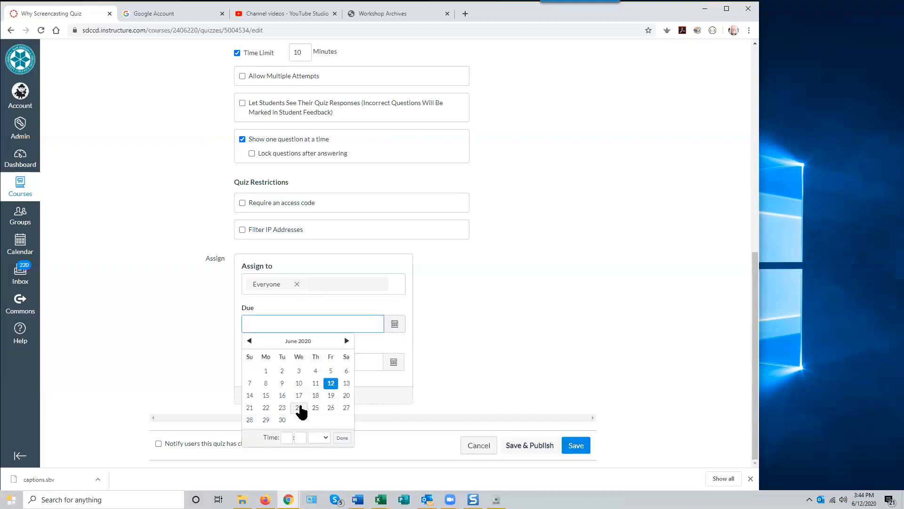
{"action": "left_click", "coordinate": [465, 354]}
{"action": "left_click", "coordinate": [391, 369]}
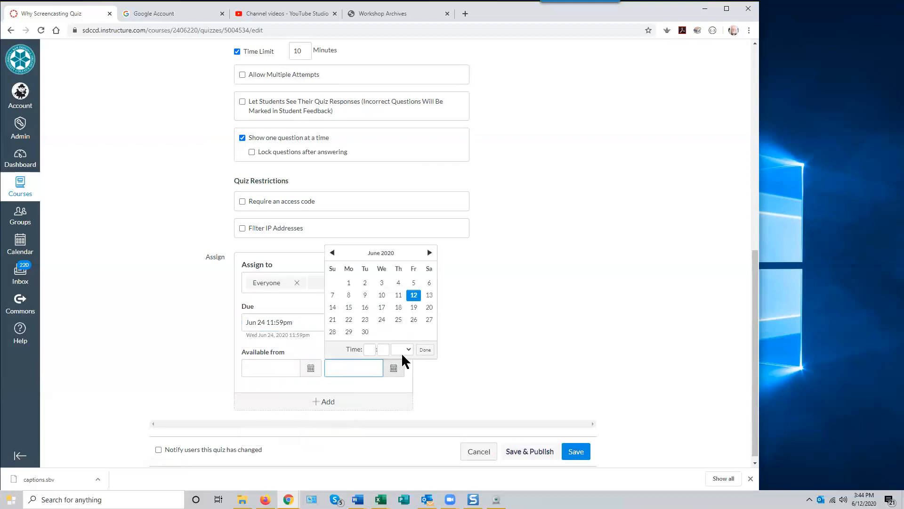
{"action": "left_click", "coordinate": [381, 319]}
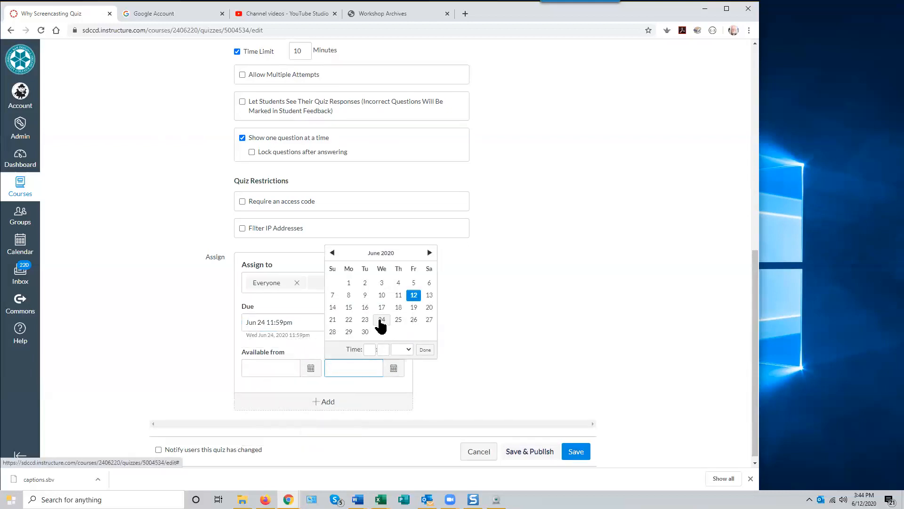
{"action": "left_click", "coordinate": [516, 349]}
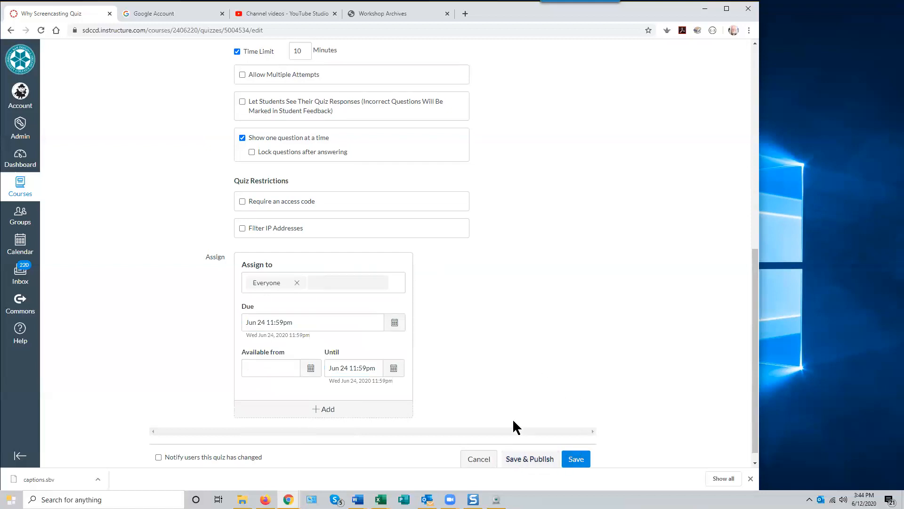
Start a new question in the Why Screencasting Quiz
{"action": "scroll", "coordinate": [513, 416], "scroll_direction": "up", "scroll_amount": 8}
{"action": "scroll", "coordinate": [513, 418], "scroll_direction": "down", "scroll_amount": 3}
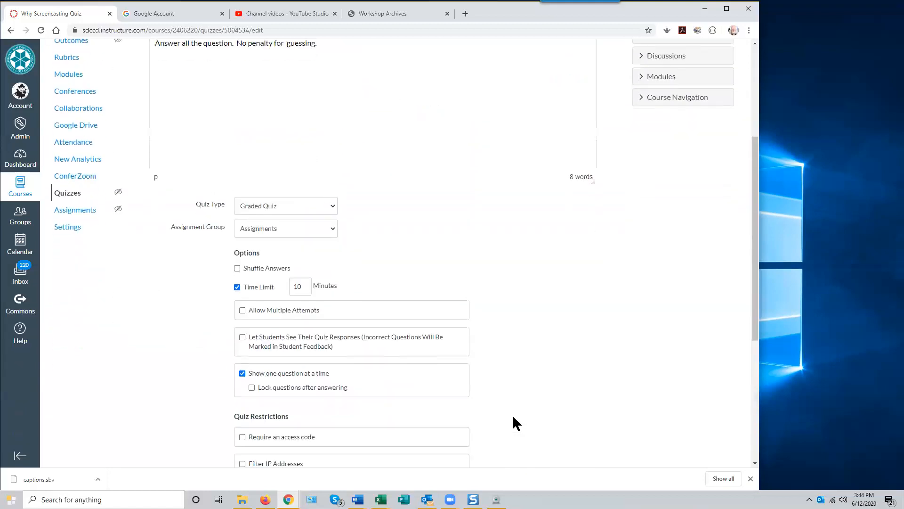
{"action": "scroll", "coordinate": [514, 417], "scroll_direction": "up", "scroll_amount": 4}
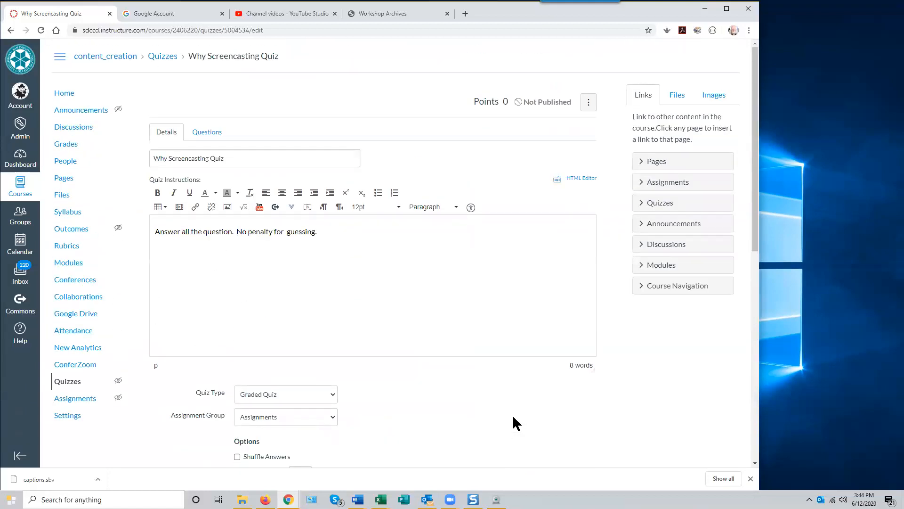
{"action": "left_click", "coordinate": [214, 133]}
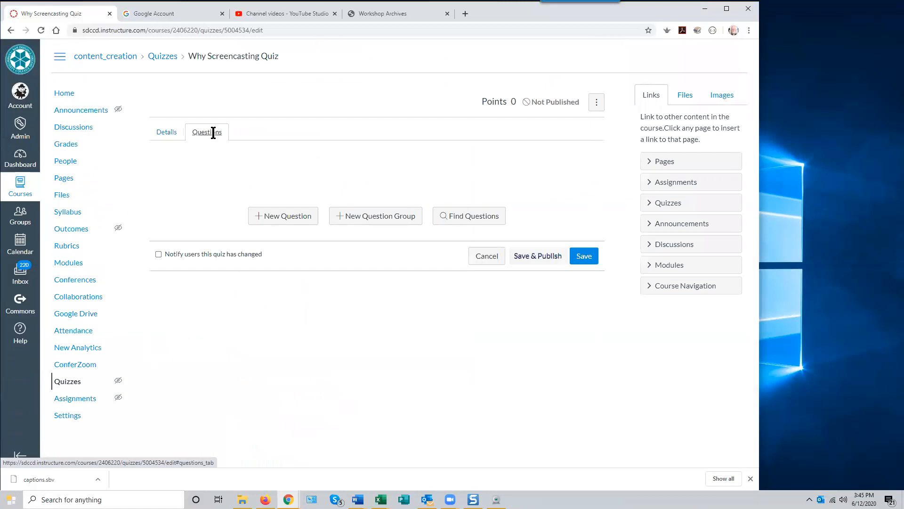
{"action": "left_click", "coordinate": [282, 216]}
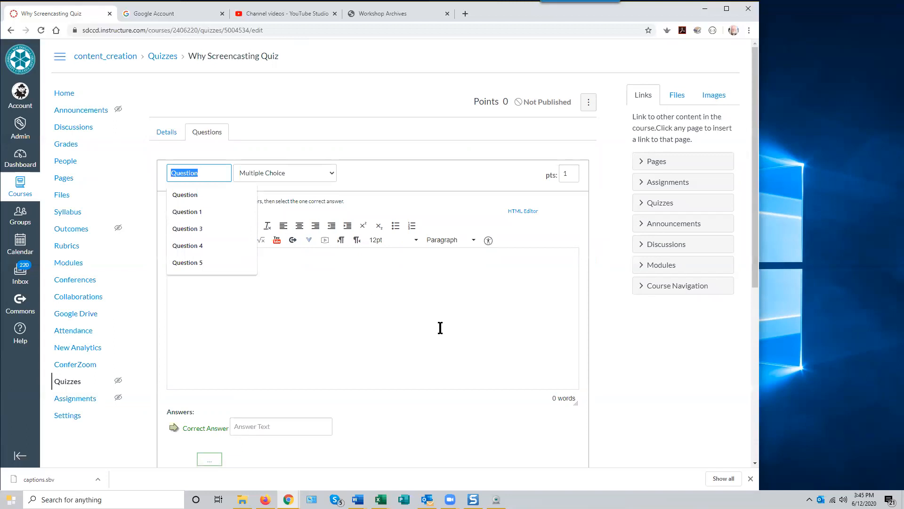
Examine the multiple-choice question form with its answer fields and the list of available question types
{"action": "scroll", "coordinate": [440, 328], "scroll_direction": "down", "scroll_amount": 2}
{"action": "scroll", "coordinate": [439, 329], "scroll_direction": "up", "scroll_amount": 2}
{"action": "scroll", "coordinate": [439, 328], "scroll_direction": "down", "scroll_amount": 2}
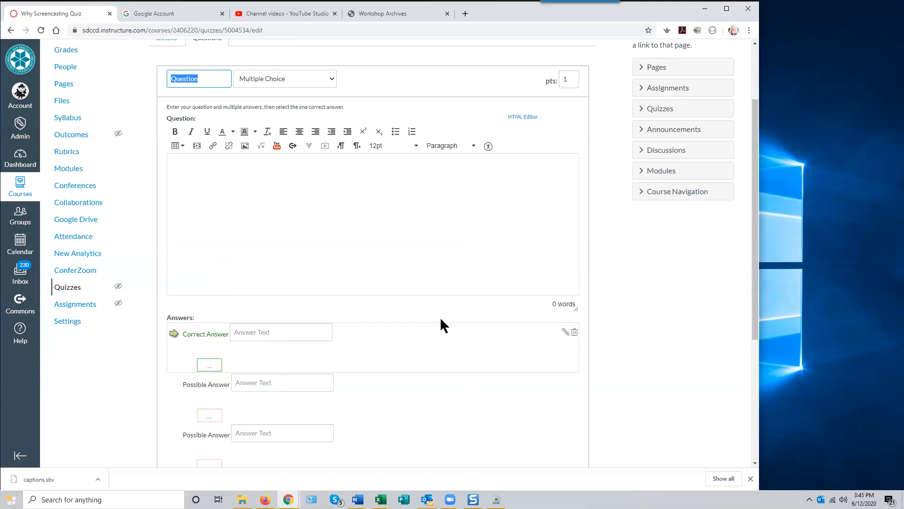
{"action": "scroll", "coordinate": [442, 322], "scroll_direction": "down", "scroll_amount": 1}
{"action": "scroll", "coordinate": [442, 323], "scroll_direction": "up", "scroll_amount": 3}
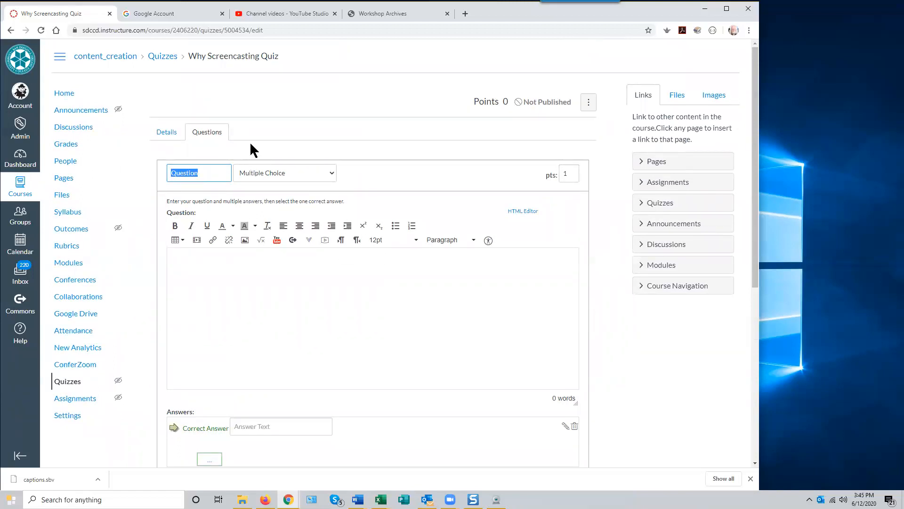
{"action": "left_click", "coordinate": [332, 174]}
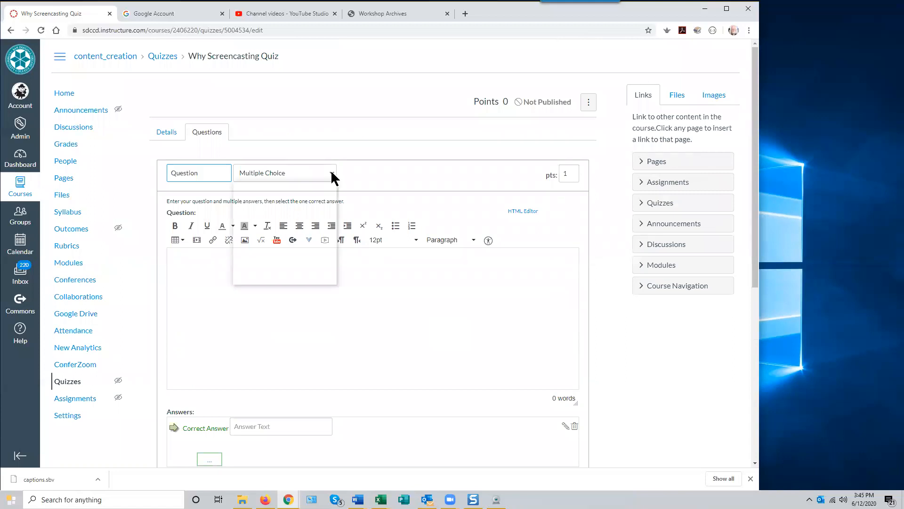
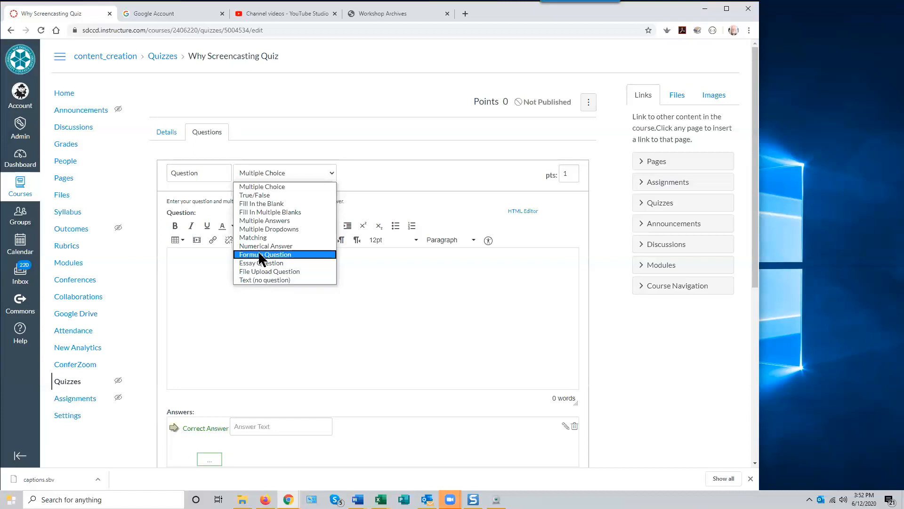
{"action": "left_click", "coordinate": [361, 318]}
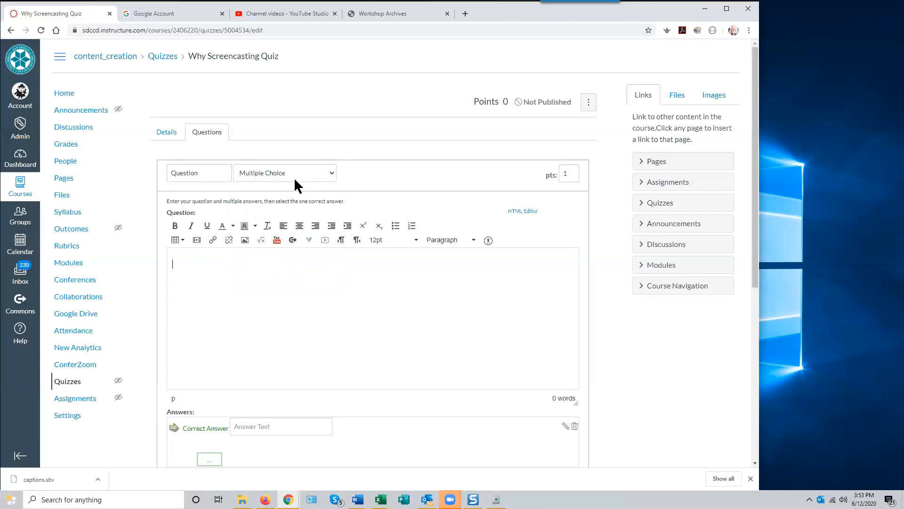
Enter the question text asking which of the following software tools can be used to create a screencast
{"action": "scroll", "coordinate": [320, 252], "scroll_direction": "down", "scroll_amount": 2}
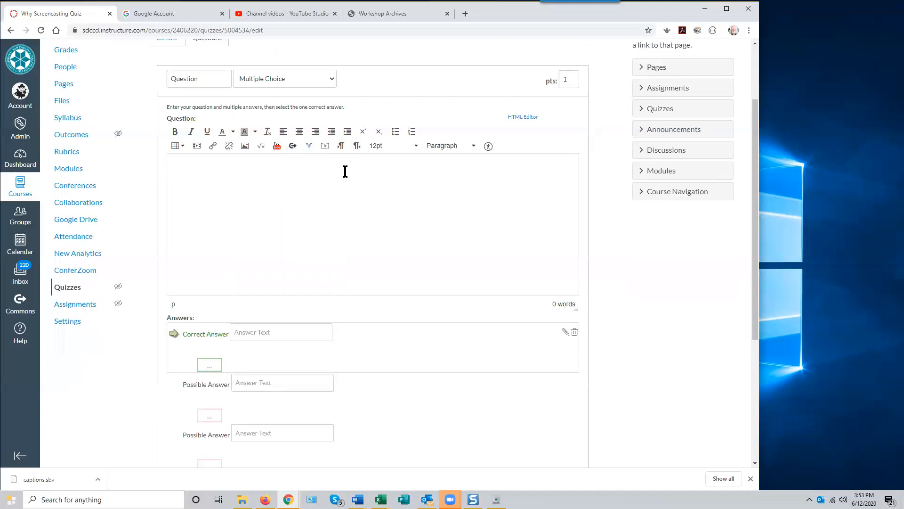
{"action": "type", "text": "WHich t"}
{"action": "key", "text": "BackSpace"}
{"action": "key", "text": "BackSpace"}
{"action": "key", "text": "BackSpace"}
{"action": "key", "text": "BackSpace"}
{"action": "key", "text": "BackSpace"}
{"action": "key", "text": "BackSpace"}
{"action": "key", "text": "BackSpace"}
{"action": "type", "text": "Which fof the following software tol"}
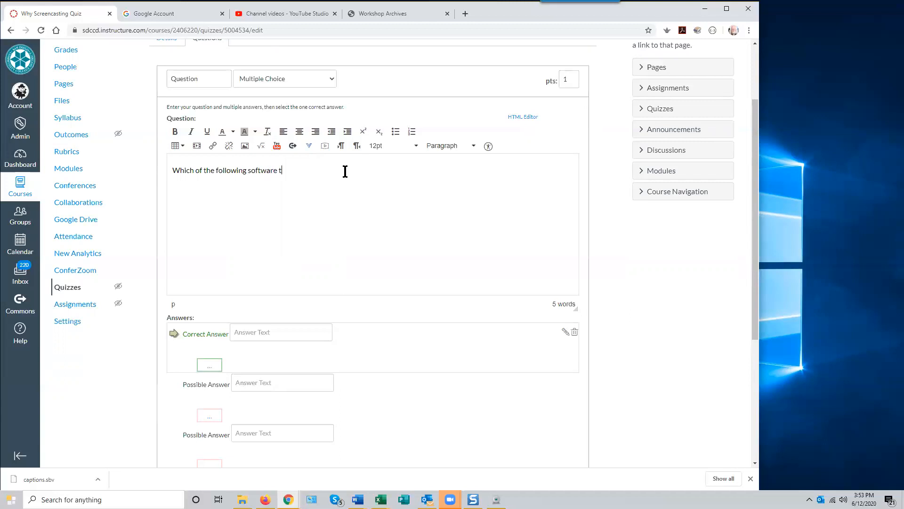
{"action": "key", "text": "BackSpace"}
{"action": "type", "text": "ls can be usedto create a scren"}
{"action": "key", "text": "BackSpace"}
{"action": "key", "text": "BackSpace"}
{"action": "type", "text": "eencast"}
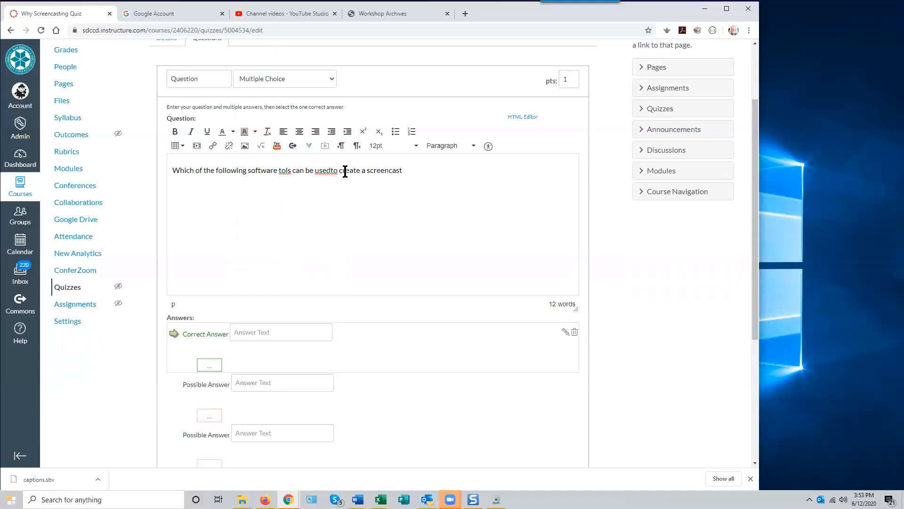
{"action": "type", "text": "."}
Correct the question's typos to "tools" and "used to", and end the sentence with a question mark
{"action": "left_click", "coordinate": [333, 171]}
{"action": "left_click", "coordinate": [289, 171]}
{"action": "key", "text": "BackSpace"}
{"action": "type", "text": "ol"}
{"action": "left_click", "coordinate": [412, 171]}
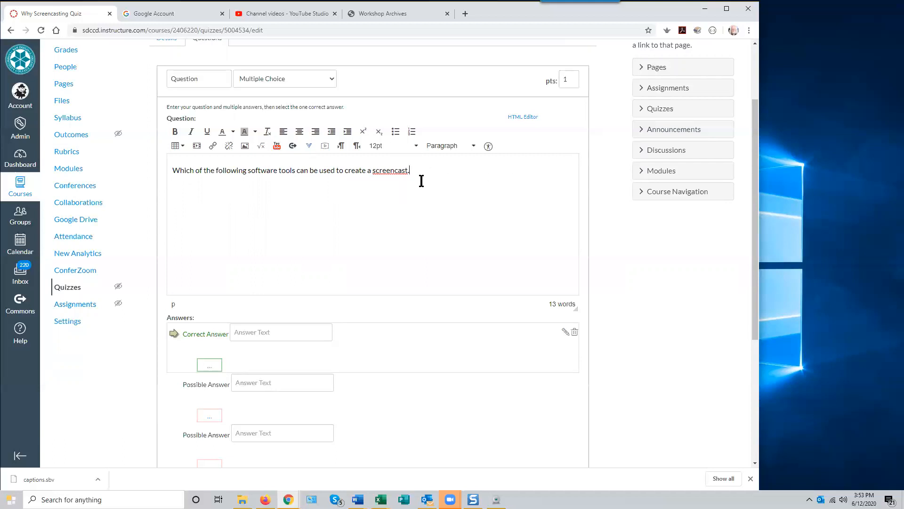
{"action": "key", "text": "BackSpace"}
{"action": "type", "text": "?"}
Enter "Camtasia" as the question's first answer
{"action": "scroll", "coordinate": [297, 212], "scroll_direction": "down", "scroll_amount": 3}
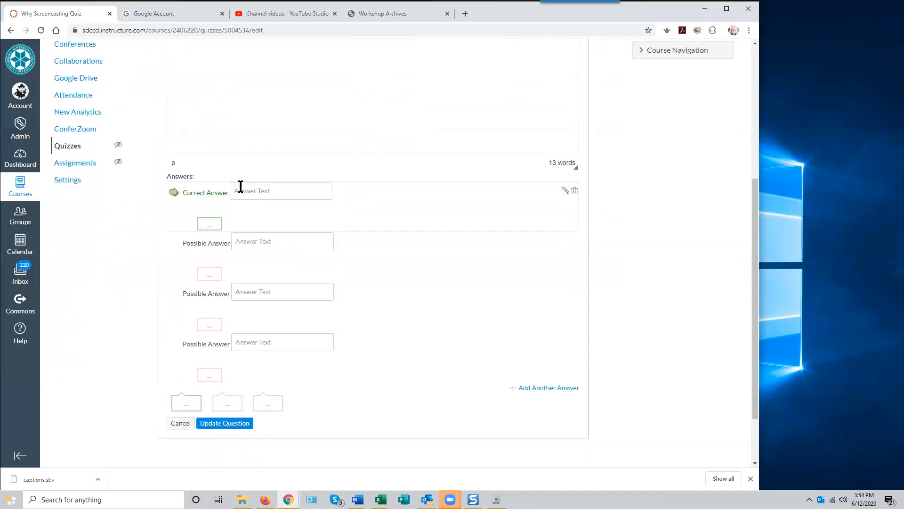
{"action": "left_click", "coordinate": [240, 186]}
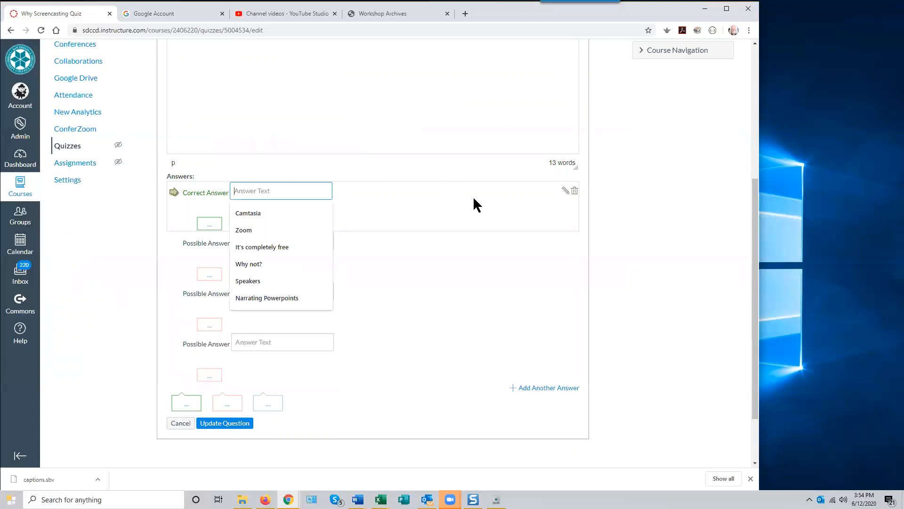
{"action": "type", "text": "CAm"}
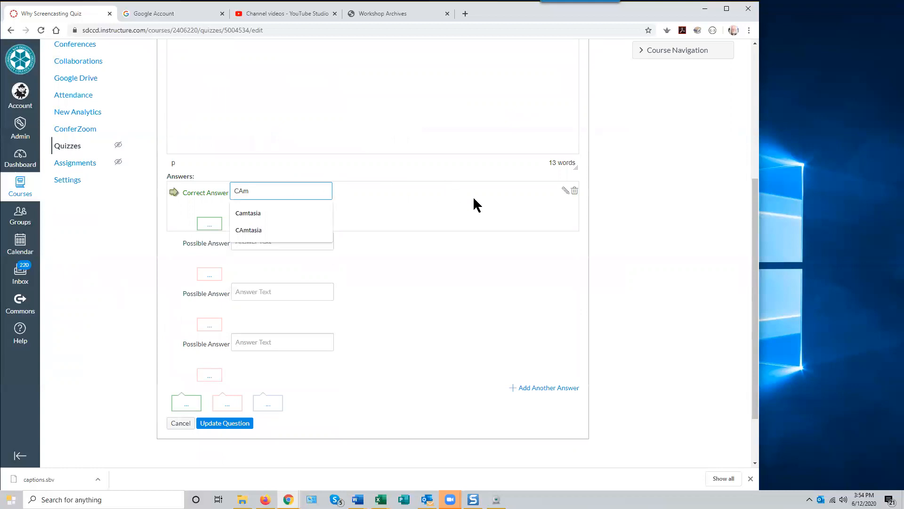
{"action": "key", "text": "BackSpace"}
{"action": "key", "text": "BackSpace"}
{"action": "type", "text": "amtasia"}
Fill the remaining three answers with "Snagit", "Zoom" and "All of the above"
{"action": "scroll", "coordinate": [468, 208], "scroll_direction": "down", "scroll_amount": 2}
{"action": "left_click", "coordinate": [269, 171]}
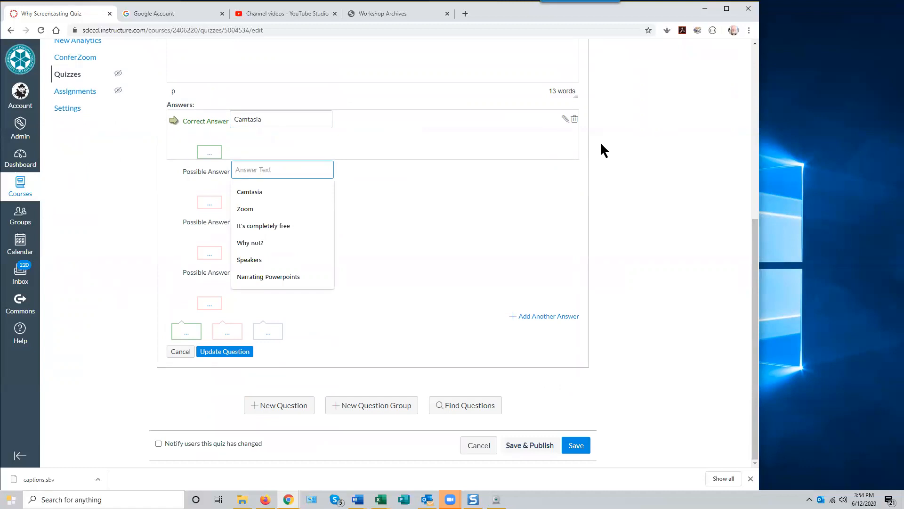
{"action": "type", "text": "Snagit"}
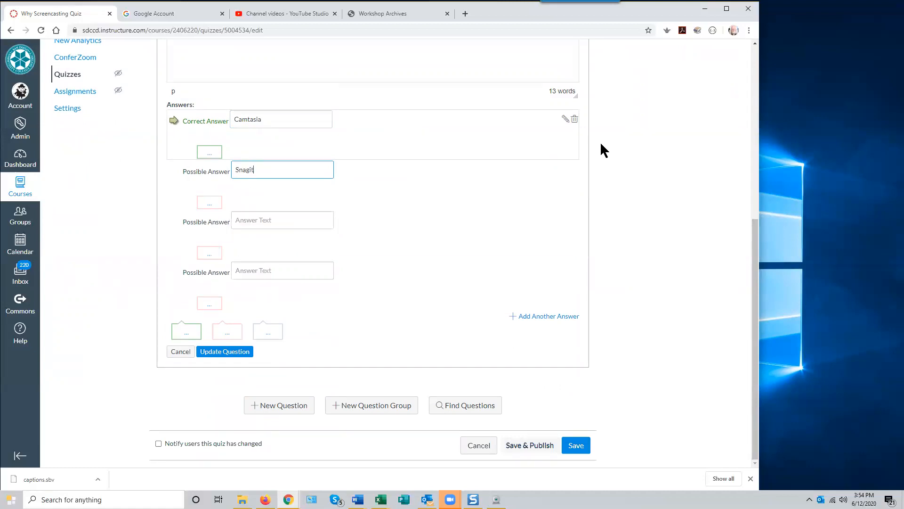
{"action": "left_click", "coordinate": [257, 220]}
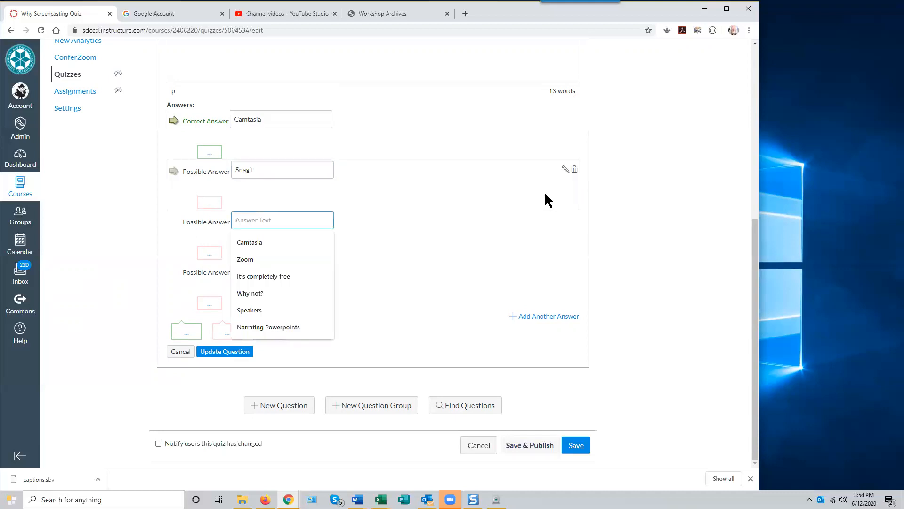
{"action": "type", "text": "Zoom"}
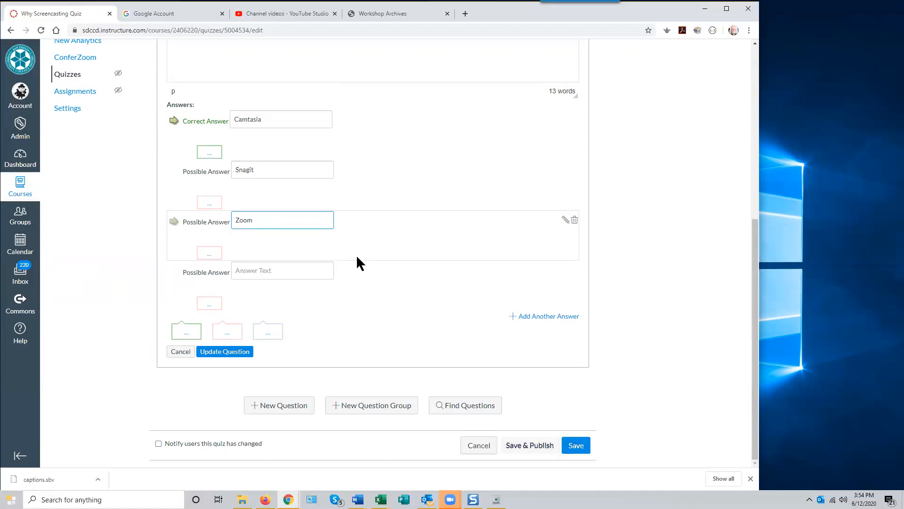
{"action": "left_click", "coordinate": [277, 271]}
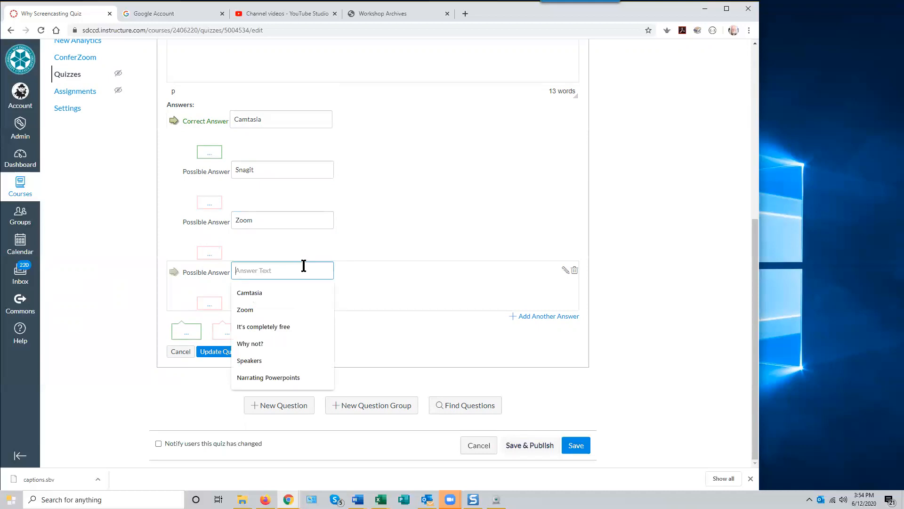
{"action": "type", "text": "All of the above"}
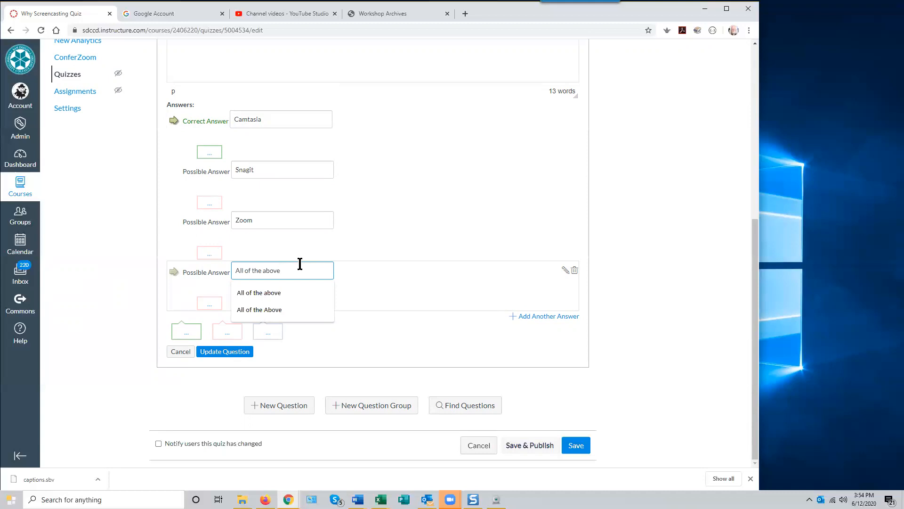
{"action": "left_click", "coordinate": [399, 276]}
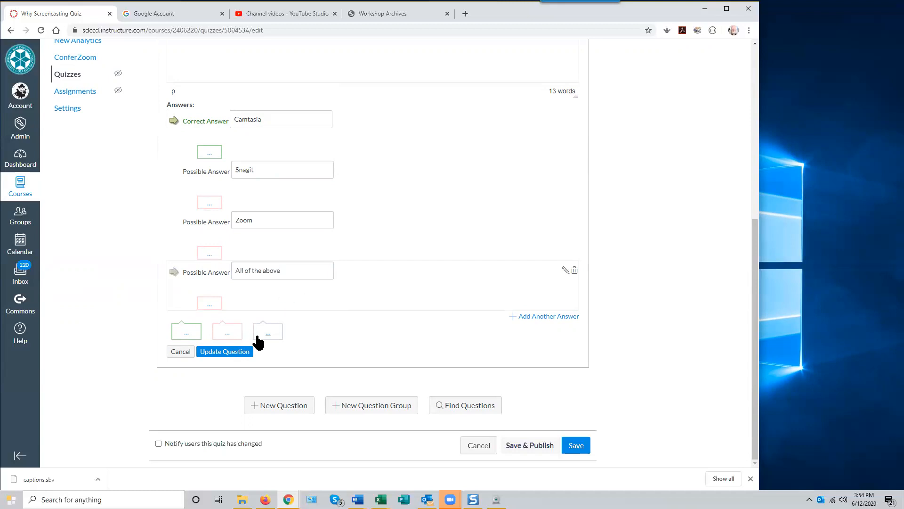
Mark "All of the above" as the correct answer to the screencast tools question
{"action": "scroll", "coordinate": [308, 288], "scroll_direction": "up", "scroll_amount": 2}
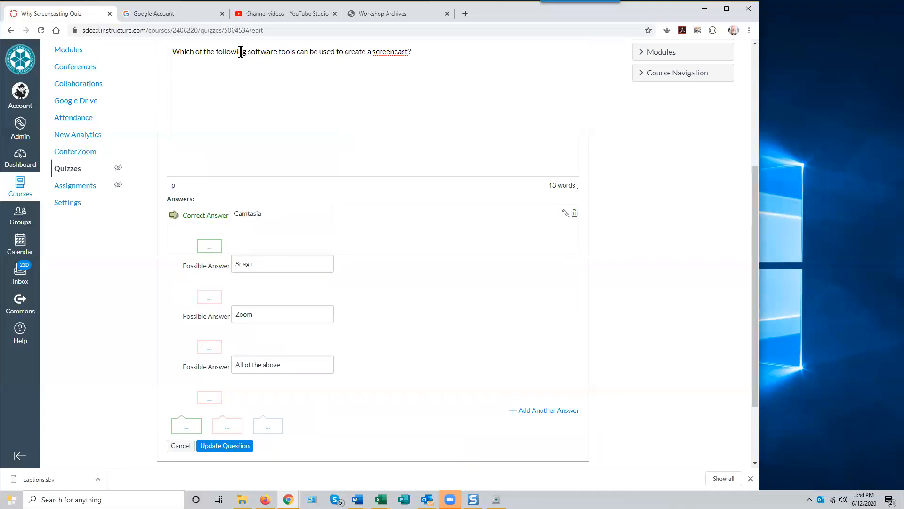
{"action": "scroll", "coordinate": [434, 184], "scroll_direction": "down", "scroll_amount": 1}
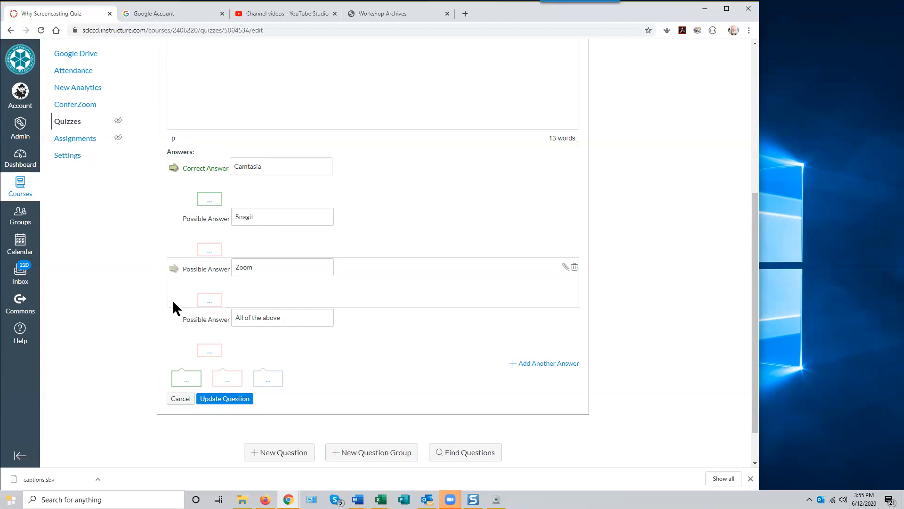
{"action": "left_click", "coordinate": [174, 320]}
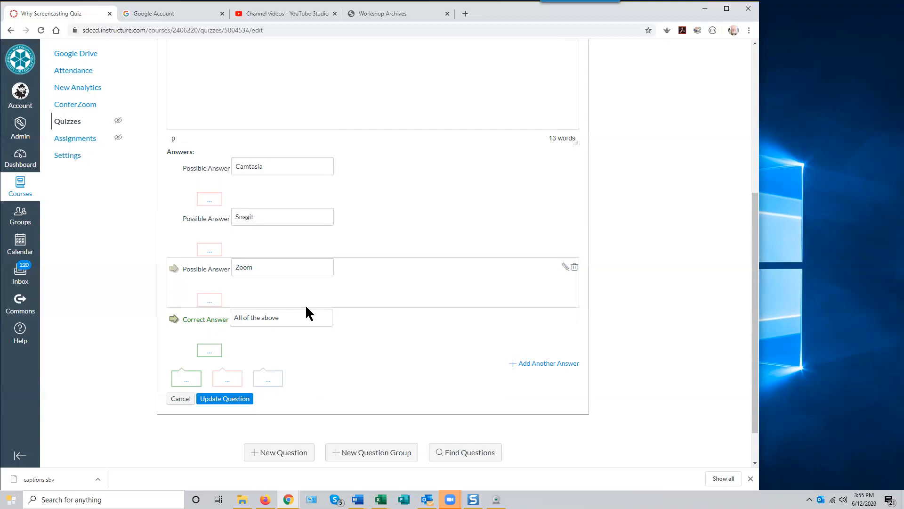
Open the Camtasia answer in the rich content editor to view its formatting options, and close the editor
{"action": "scroll", "coordinate": [306, 301], "scroll_direction": "up", "scroll_amount": 4}
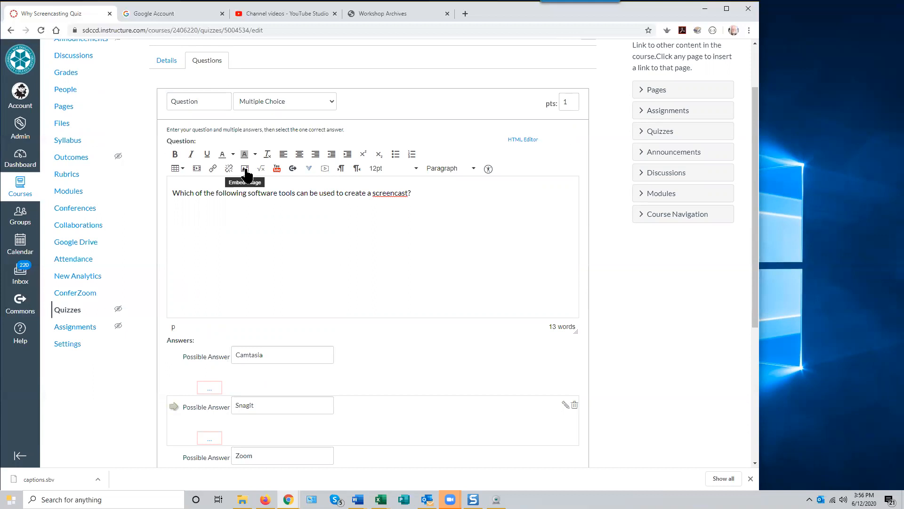
{"action": "left_click", "coordinate": [268, 356]}
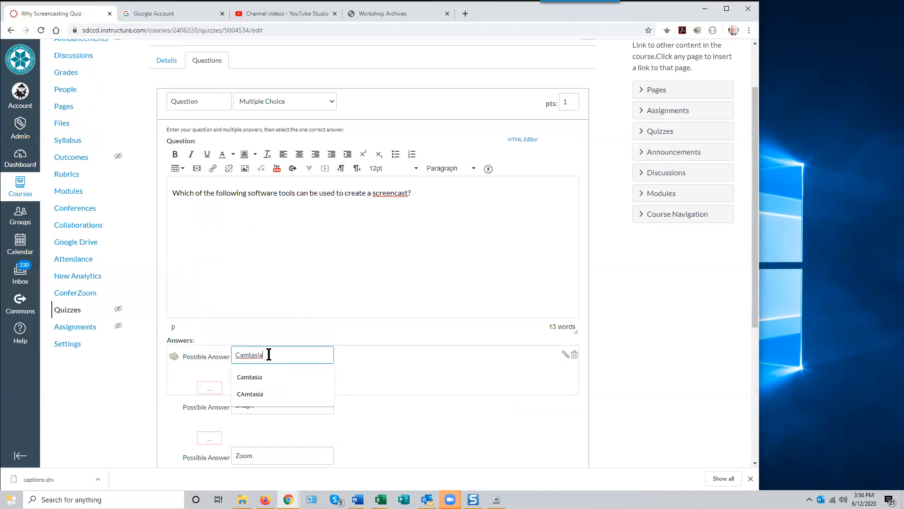
{"action": "left_click", "coordinate": [255, 215]}
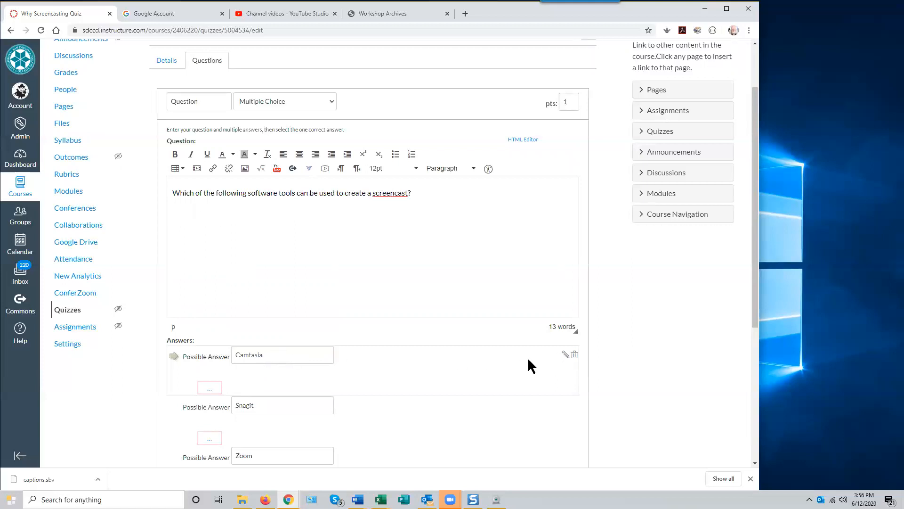
{"action": "left_click", "coordinate": [565, 354]}
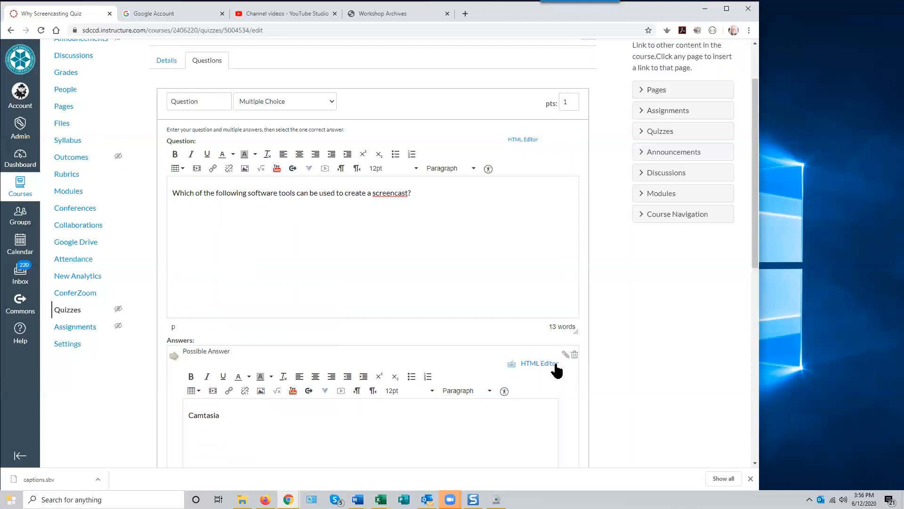
{"action": "left_click", "coordinate": [565, 355]}
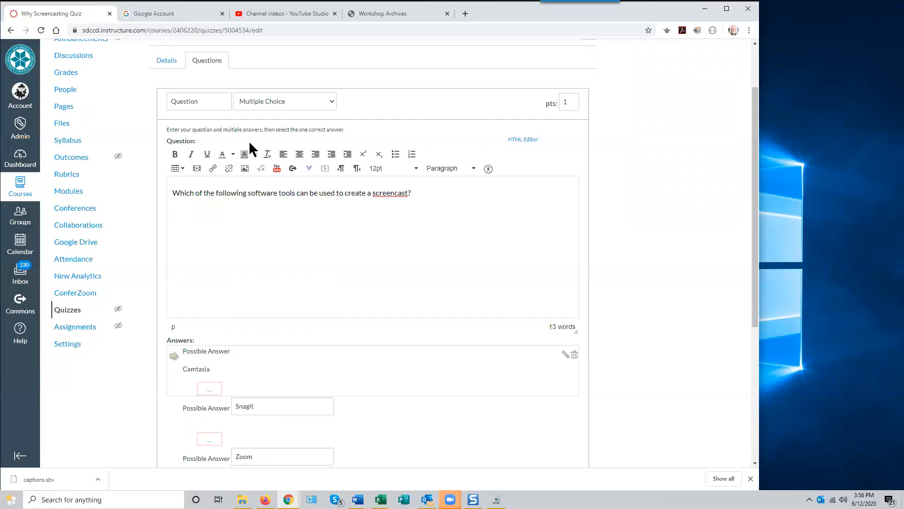
Start embedding an image in the question text, with the Canvas Course files folder as its source
{"action": "left_click", "coordinate": [246, 170]}
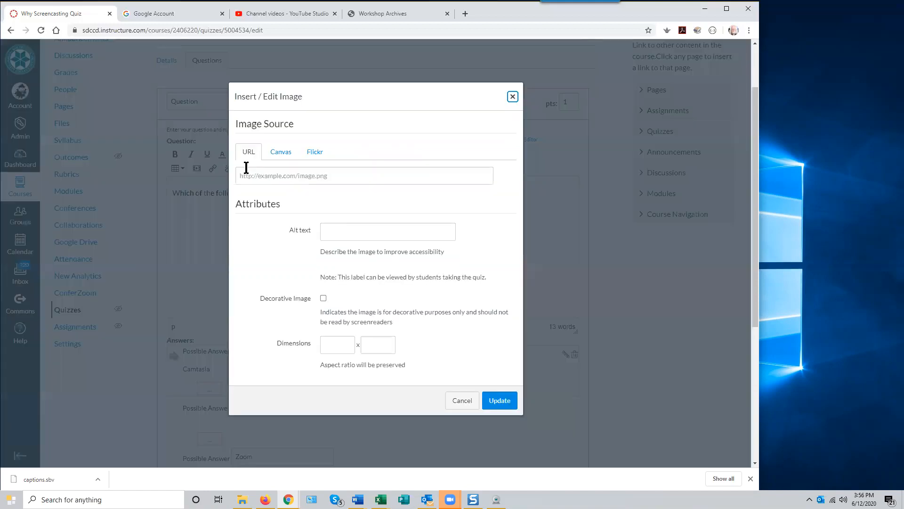
{"action": "left_click", "coordinate": [282, 155]}
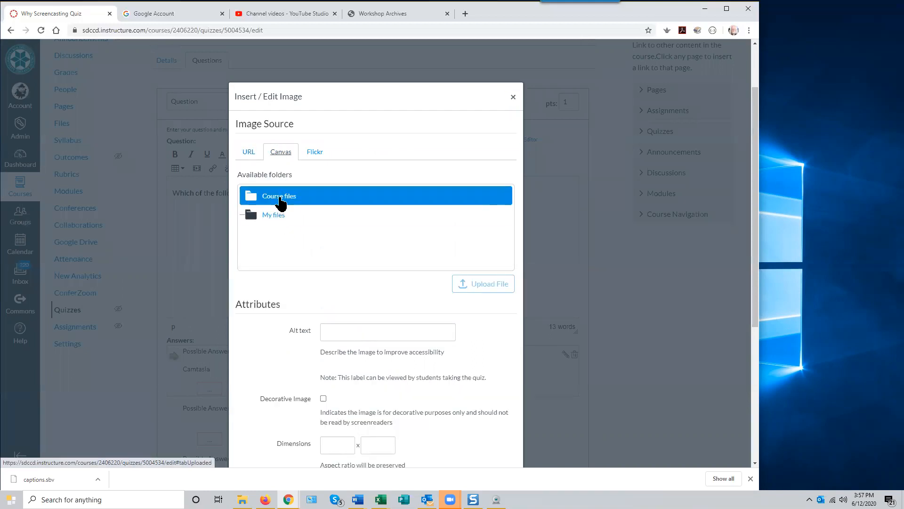
{"action": "left_click", "coordinate": [281, 202]}
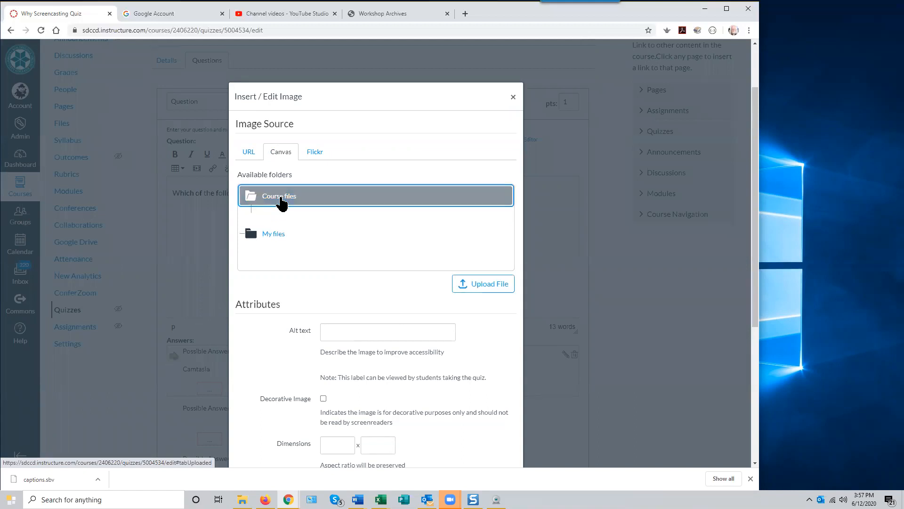
Upload screencasting.jpg from the computer's Pictures folder to the Course files for the question image
{"action": "left_click", "coordinate": [483, 284]}
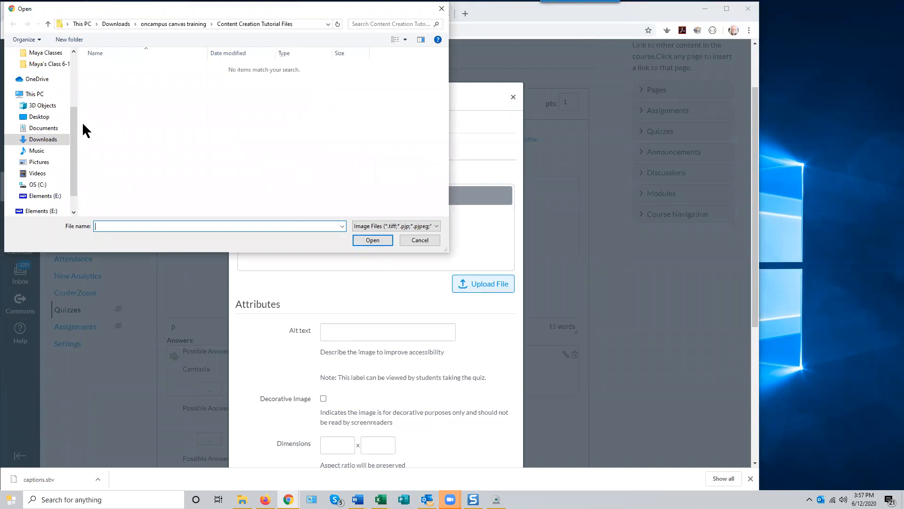
{"action": "left_click", "coordinate": [40, 162]}
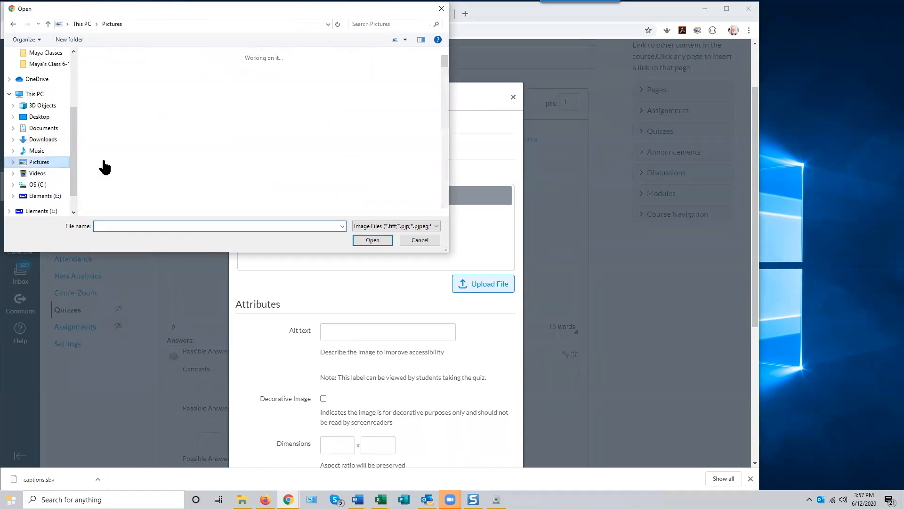
{"action": "left_click", "coordinate": [119, 225]}
{"action": "type", "text": "screen"}
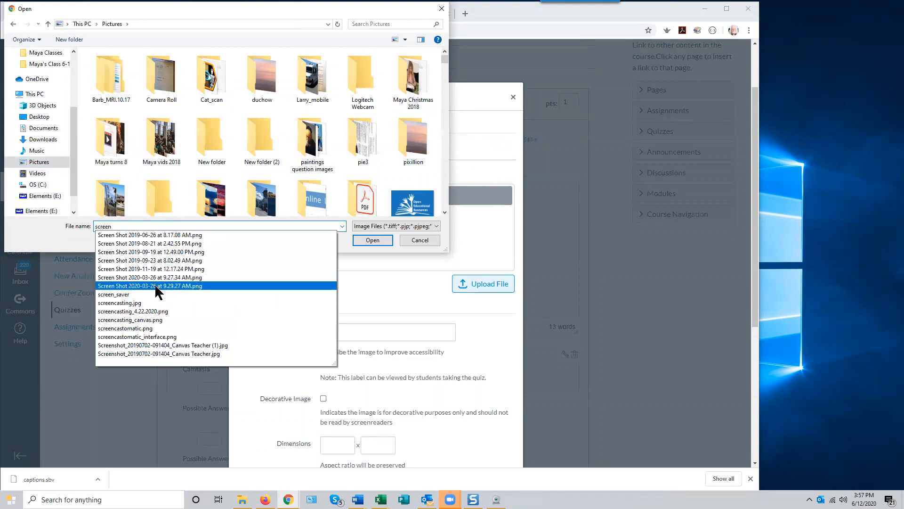
{"action": "left_click", "coordinate": [151, 302]}
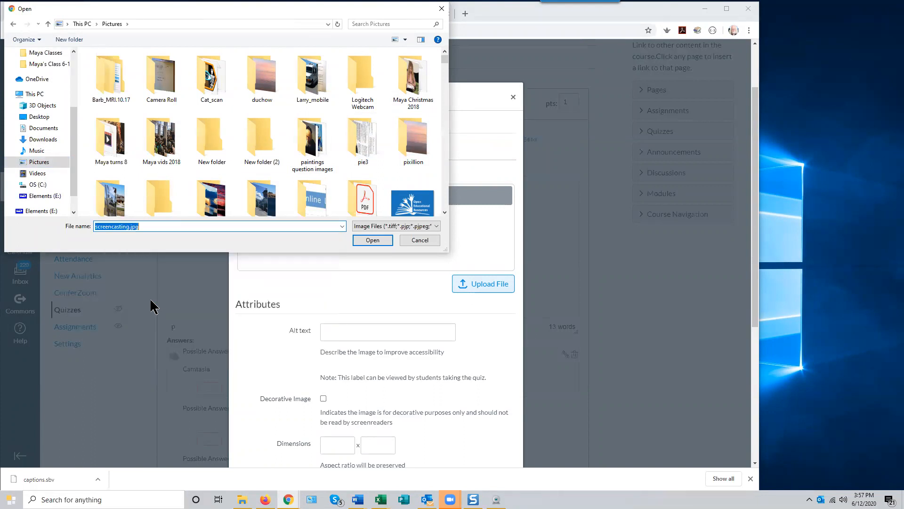
{"action": "left_click", "coordinate": [376, 241]}
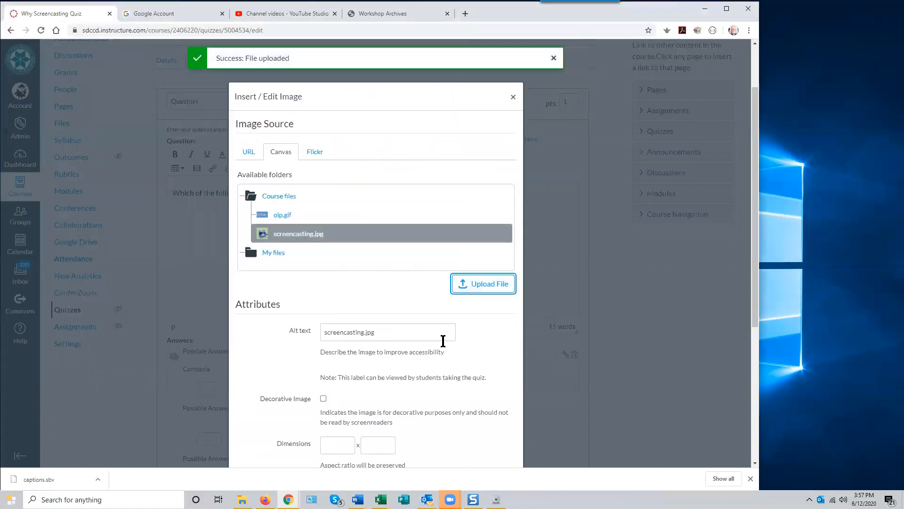
{"action": "scroll", "coordinate": [511, 353], "scroll_direction": "down", "scroll_amount": 5}
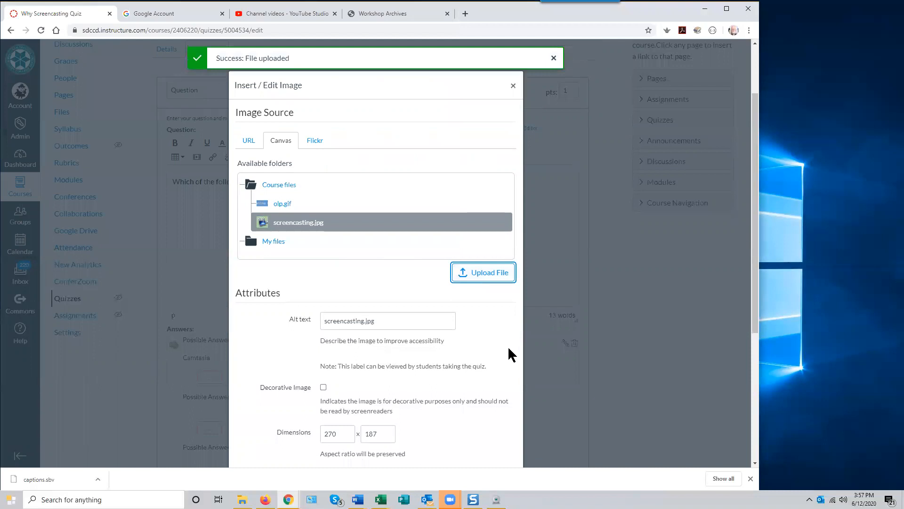
Insert the uploaded screencasting.jpg into the question text and move the image so it sits within the word "following"
{"action": "left_click", "coordinate": [498, 363]}
{"action": "scroll", "coordinate": [494, 358], "scroll_direction": "up", "scroll_amount": 3}
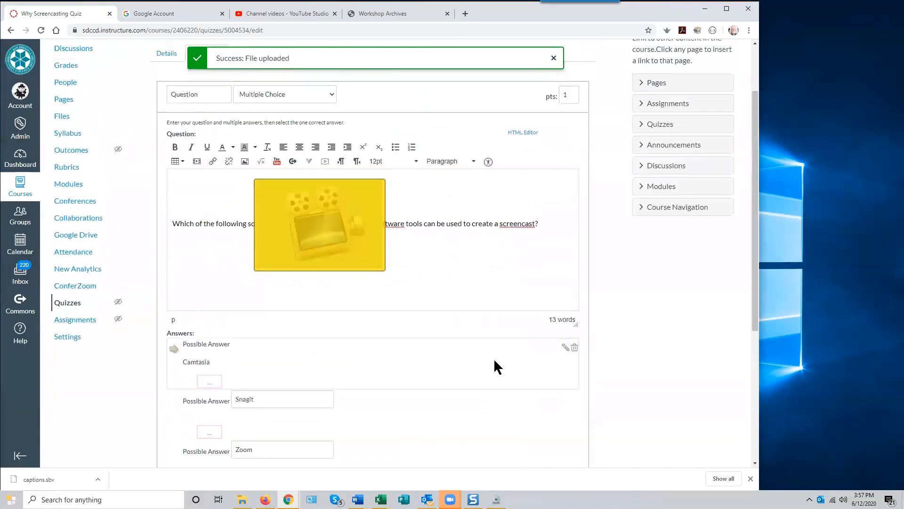
{"action": "left_click", "coordinate": [318, 231]}
{"action": "left_click_drag", "start_coordinate": [320, 241], "coordinate": [245, 302]}
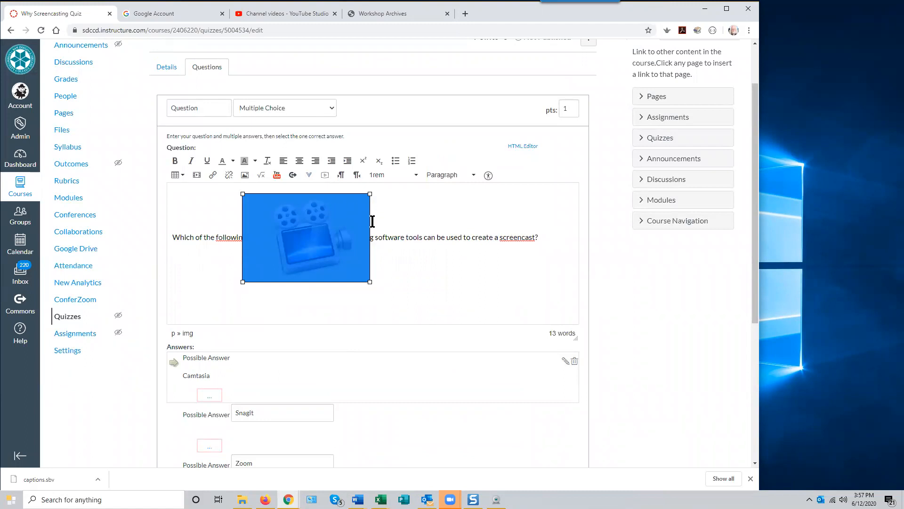
{"action": "left_click_drag", "start_coordinate": [297, 217], "coordinate": [306, 348]}
{"action": "left_click", "coordinate": [442, 293]}
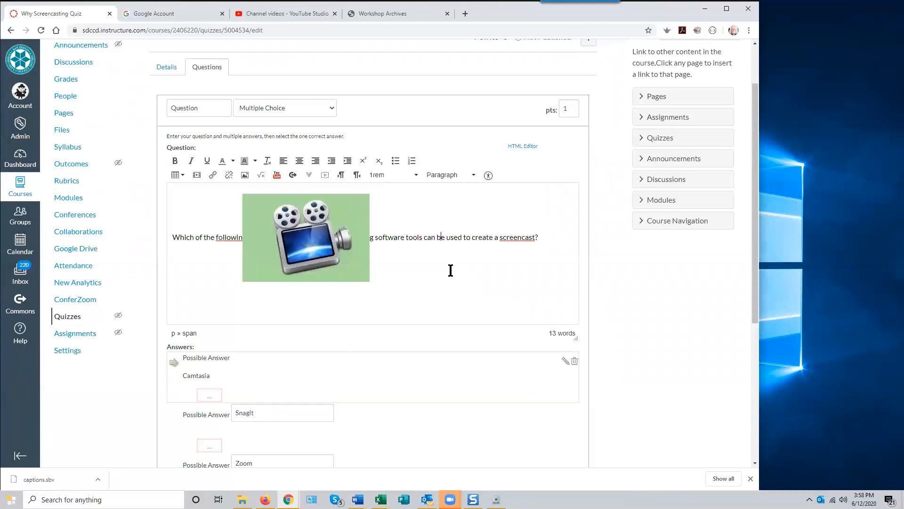
Review the question's text and answer options and save the updated multiple-choice question
{"action": "scroll", "coordinate": [360, 409], "scroll_direction": "down", "scroll_amount": 3}
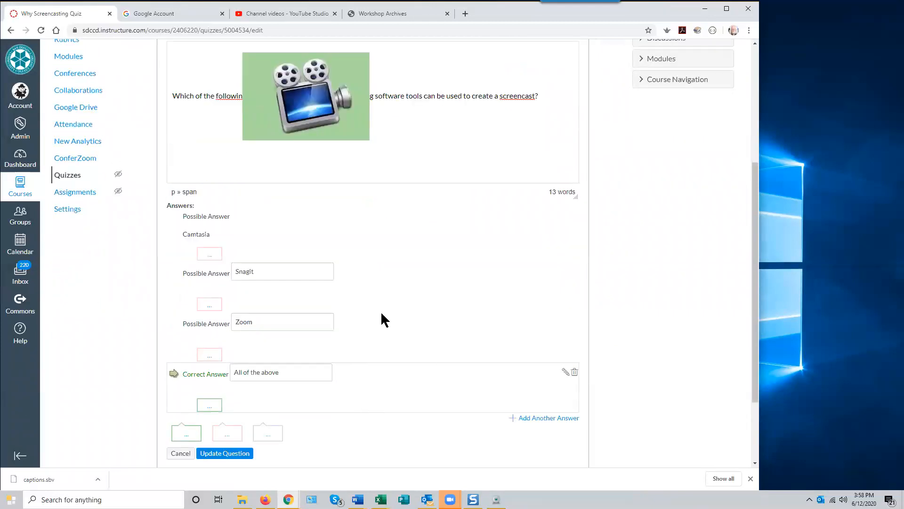
{"action": "scroll", "coordinate": [375, 238], "scroll_direction": "up", "scroll_amount": 5}
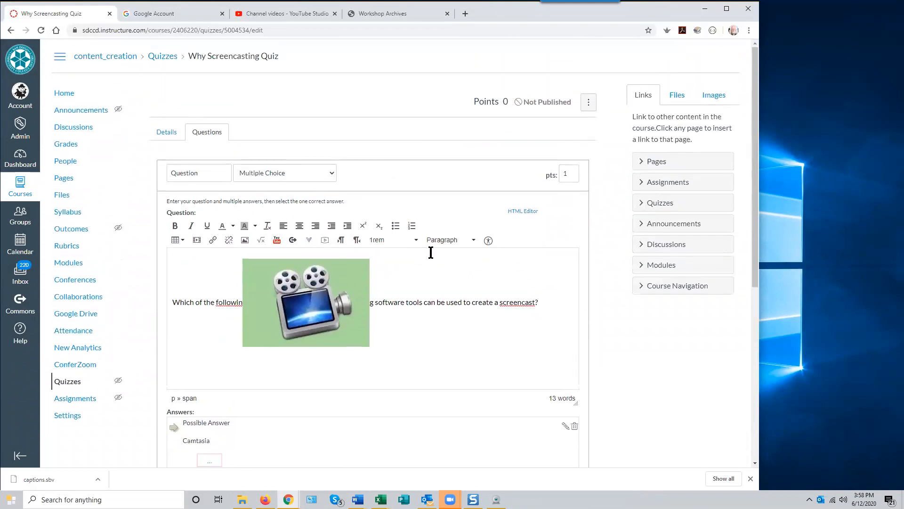
{"action": "scroll", "coordinate": [430, 253], "scroll_direction": "down", "scroll_amount": 6}
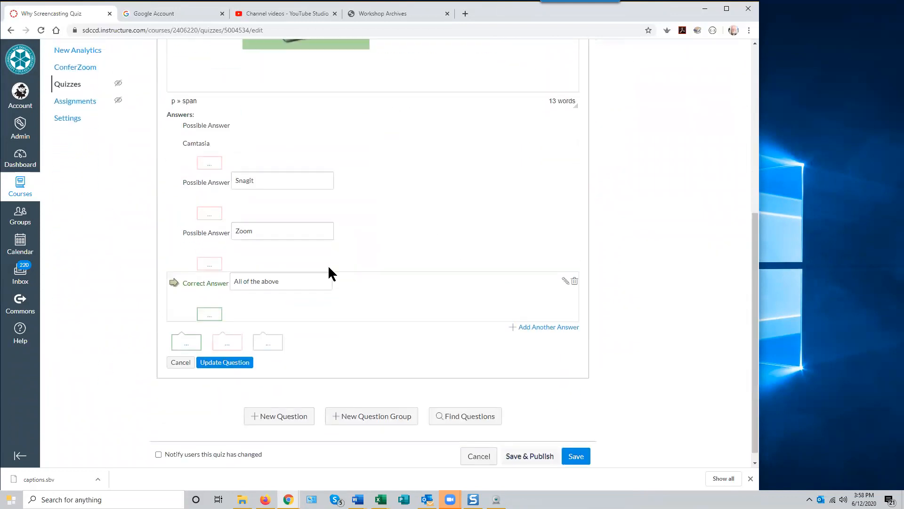
{"action": "scroll", "coordinate": [477, 175], "scroll_direction": "up", "scroll_amount": 1}
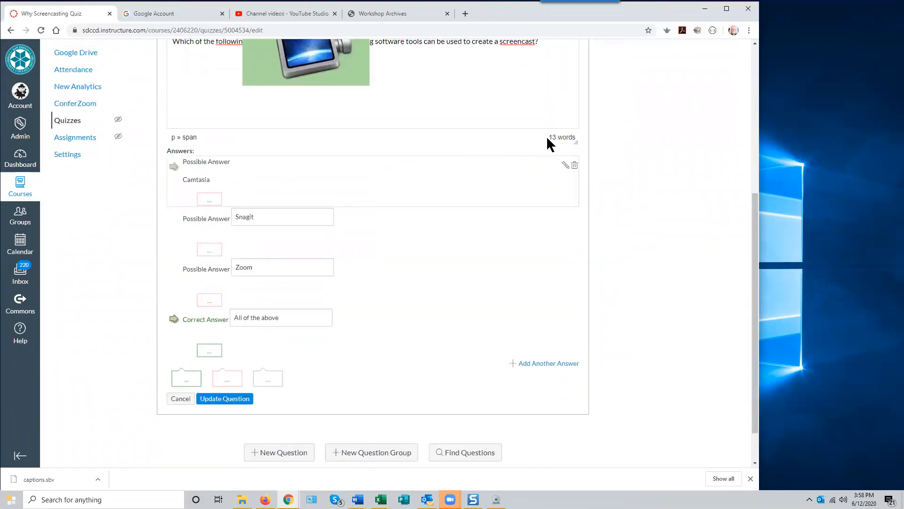
{"action": "left_click", "coordinate": [229, 398]}
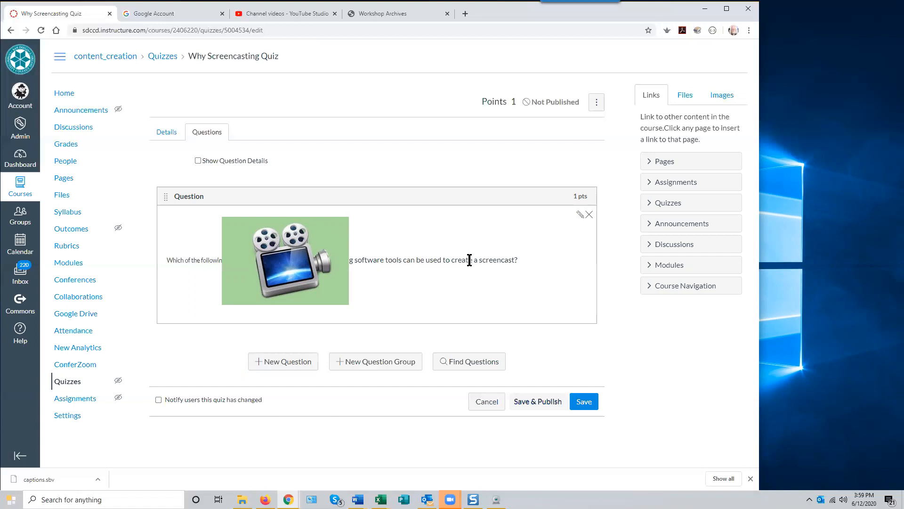
Browse the existing question banks for quiz questions and open the Pool for Screencasting bank
{"action": "left_click", "coordinate": [464, 364]}
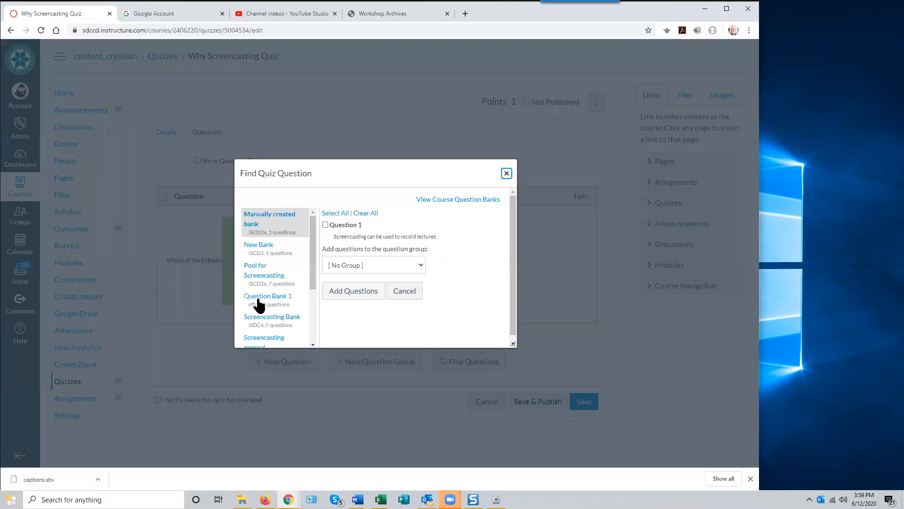
{"action": "scroll", "coordinate": [306, 330], "scroll_direction": "down", "scroll_amount": 3}
{"action": "scroll", "coordinate": [302, 301], "scroll_direction": "up", "scroll_amount": 5}
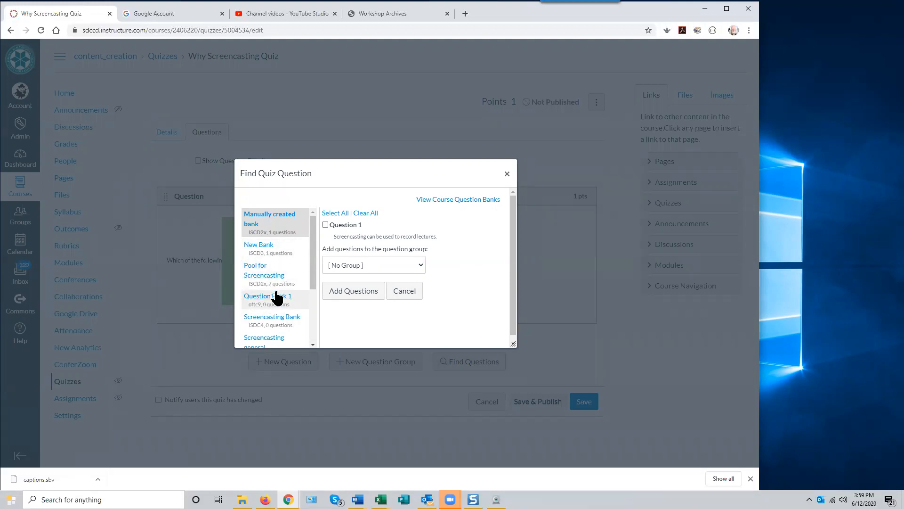
{"action": "left_click_drag", "start_coordinate": [311, 283], "coordinate": [303, 318]}
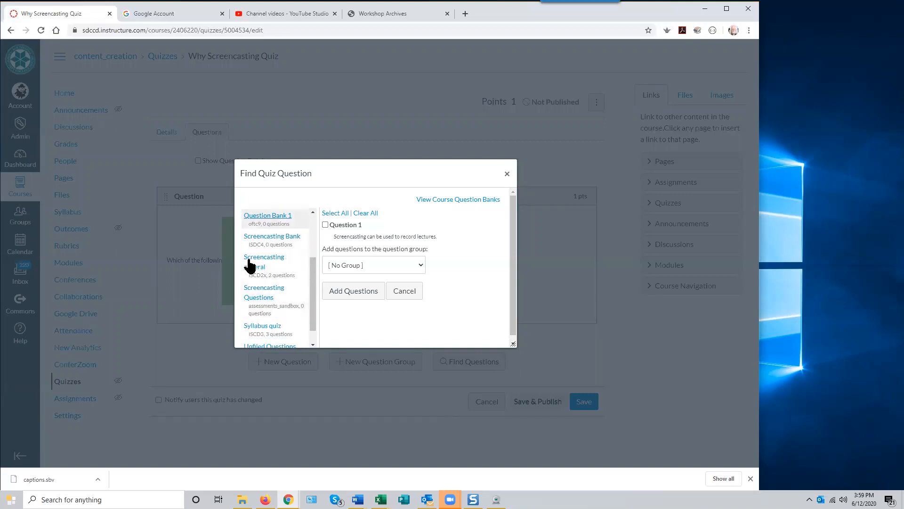
{"action": "left_click_drag", "start_coordinate": [310, 285], "coordinate": [278, 256]}
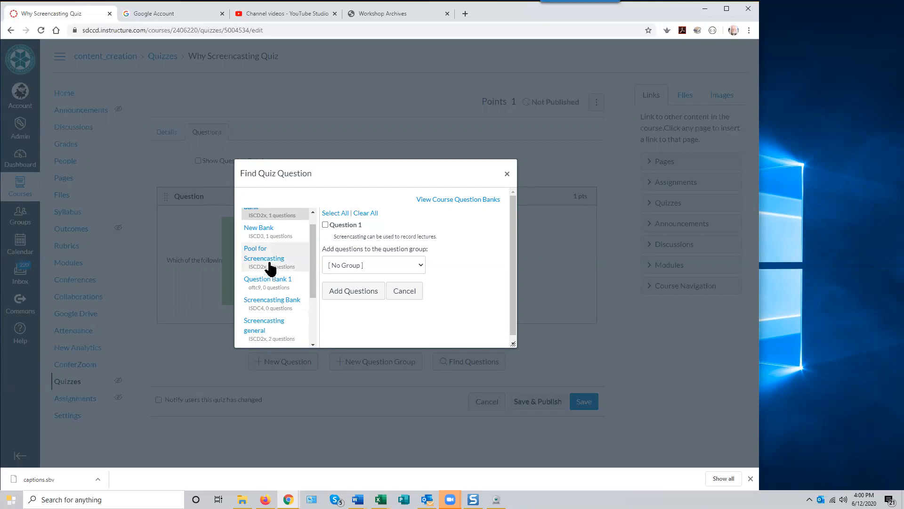
{"action": "left_click", "coordinate": [269, 260]}
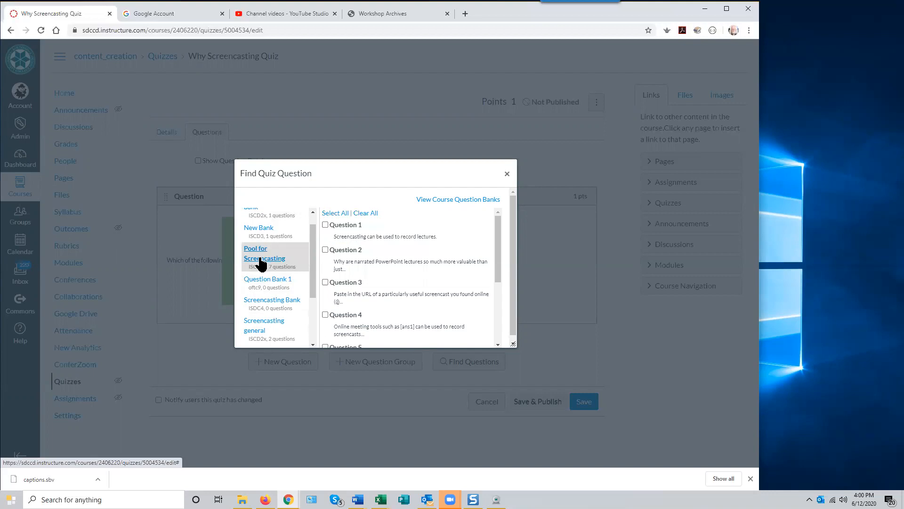
Add Question 4 and Question 6 from the Pool for Screencasting bank to the quiz without assigning a group
{"action": "left_click_drag", "start_coordinate": [496, 266], "coordinate": [499, 241]}
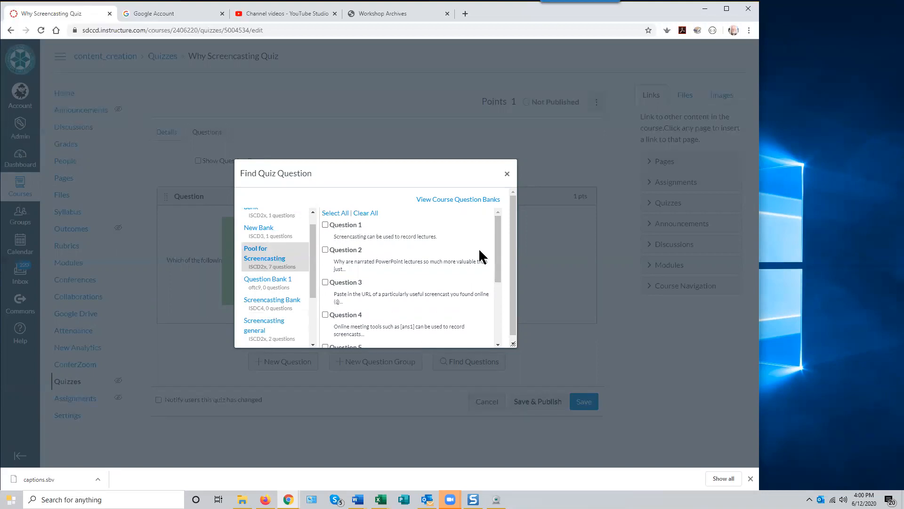
{"action": "left_click_drag", "start_coordinate": [497, 253], "coordinate": [499, 289]}
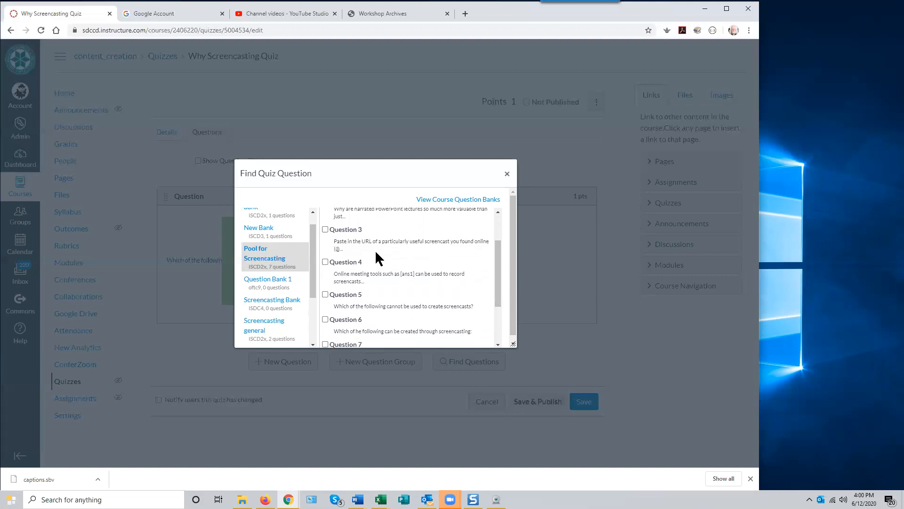
{"action": "left_click", "coordinate": [325, 262]}
{"action": "left_click", "coordinate": [325, 319]}
{"action": "left_click_drag", "start_coordinate": [499, 300], "coordinate": [498, 336]}
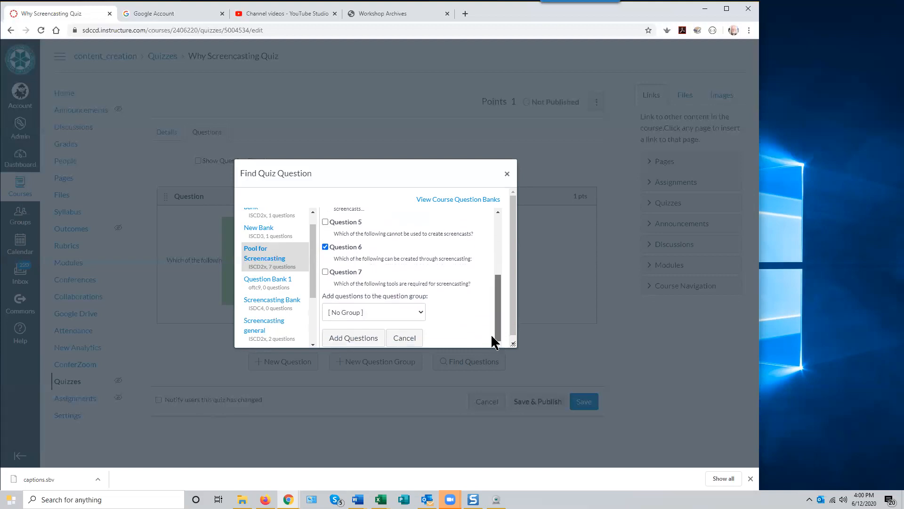
{"action": "left_click", "coordinate": [364, 340]}
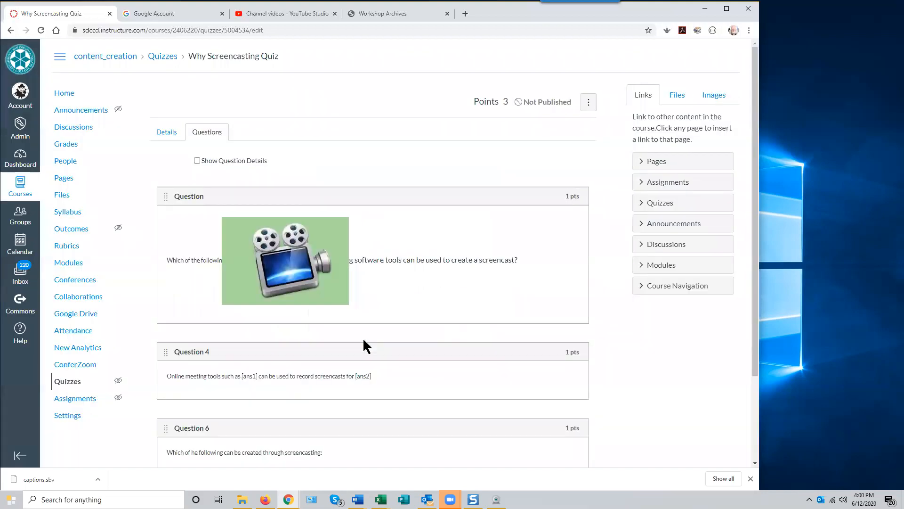
Start a new question group that picks 3 questions at 1 point per question
{"action": "scroll", "coordinate": [424, 333], "scroll_direction": "down", "scroll_amount": 2}
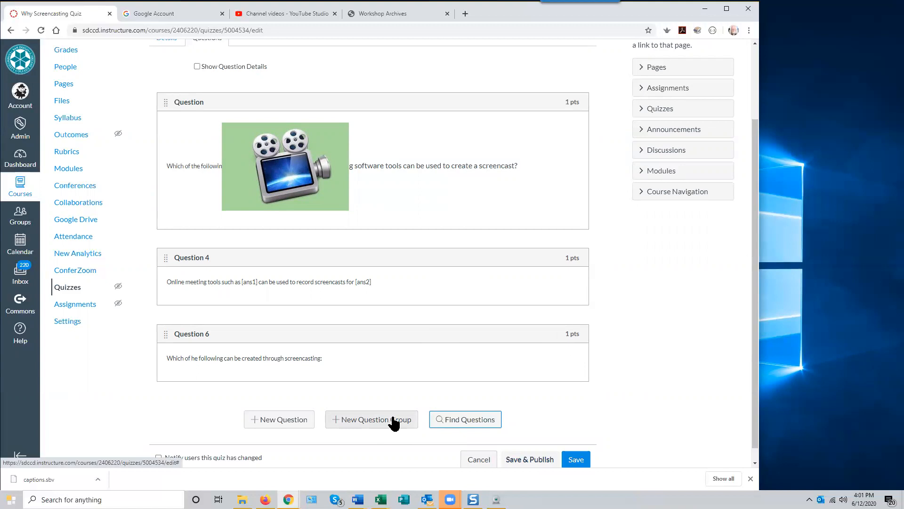
{"action": "left_click", "coordinate": [355, 424]}
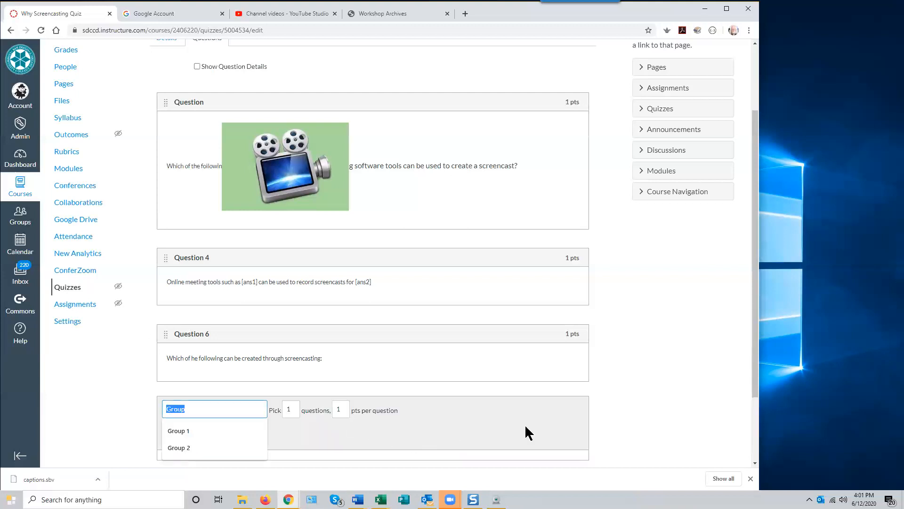
{"action": "scroll", "coordinate": [664, 423], "scroll_direction": "down", "scroll_amount": 2}
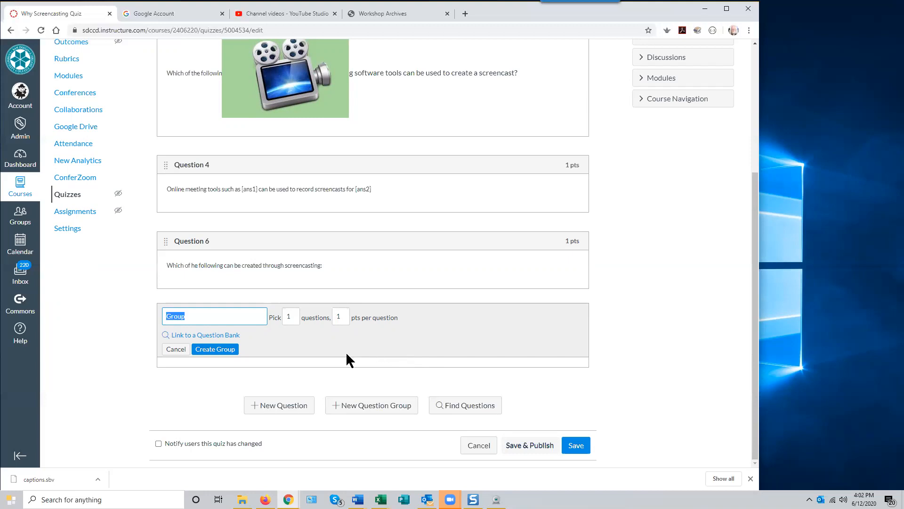
{"action": "double_click", "coordinate": [291, 317]}
{"action": "type", "text": "3"}
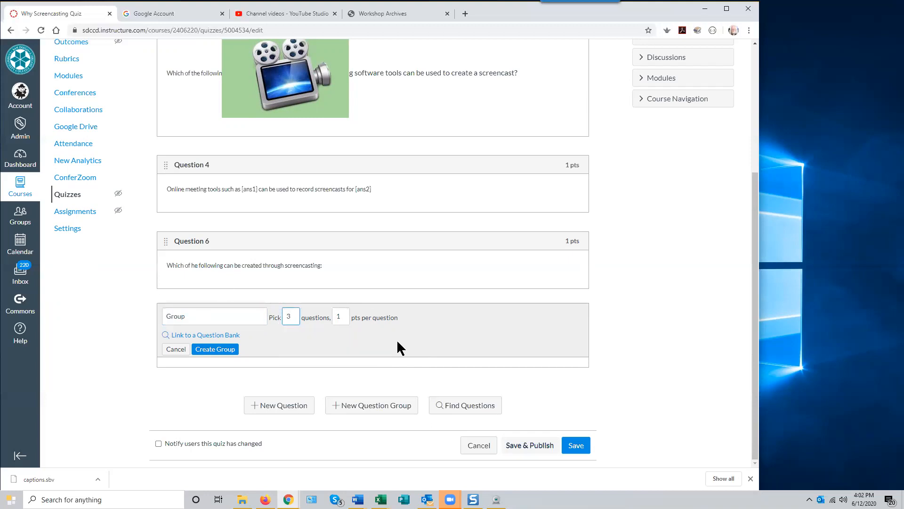
{"action": "left_click", "coordinate": [405, 351]}
{"action": "left_click", "coordinate": [339, 316]}
{"action": "type", "text": "1"}
{"action": "left_click", "coordinate": [455, 318]}
{"action": "left_click", "coordinate": [341, 317]}
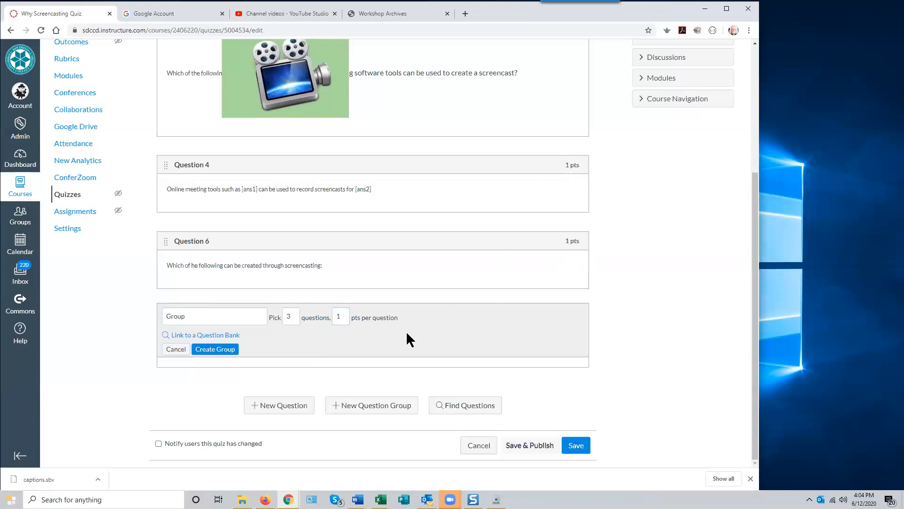
Link the question group to the Pool for Screencasting bank and create the group
{"action": "left_click", "coordinate": [215, 336]}
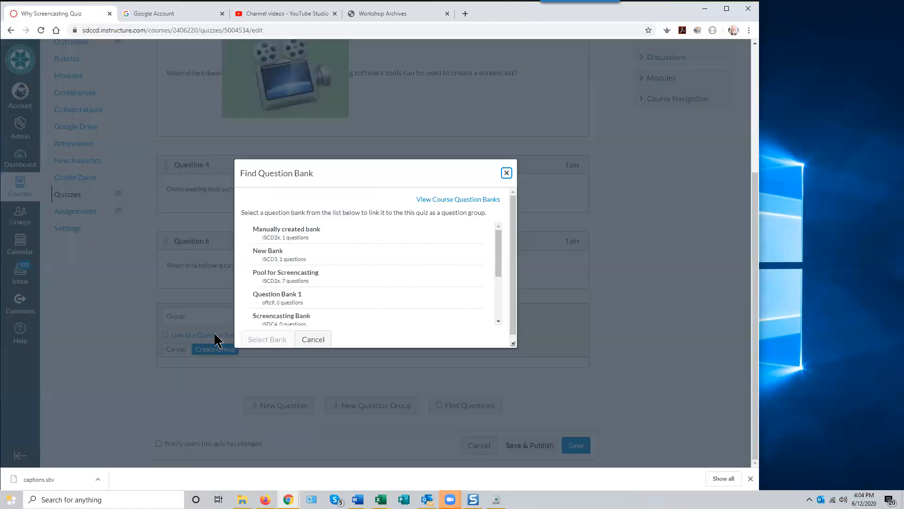
{"action": "left_click", "coordinate": [287, 281]}
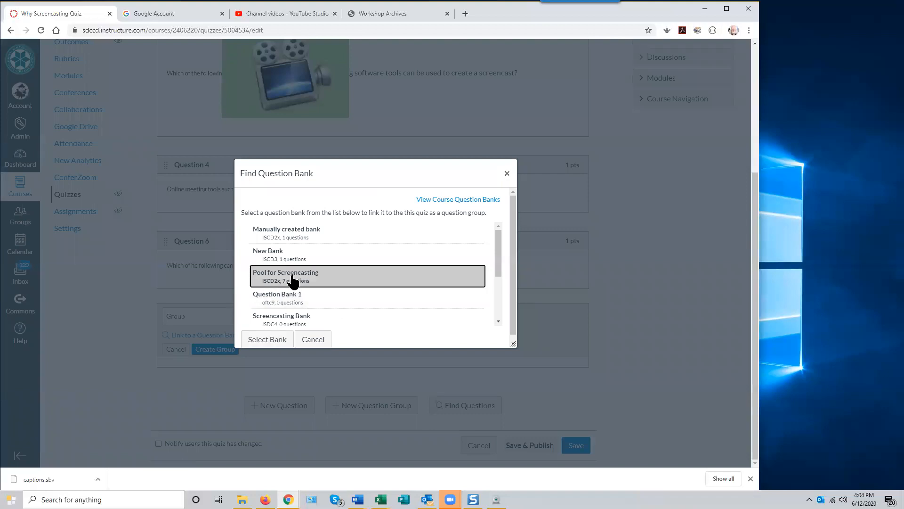
{"action": "left_click", "coordinate": [275, 343]}
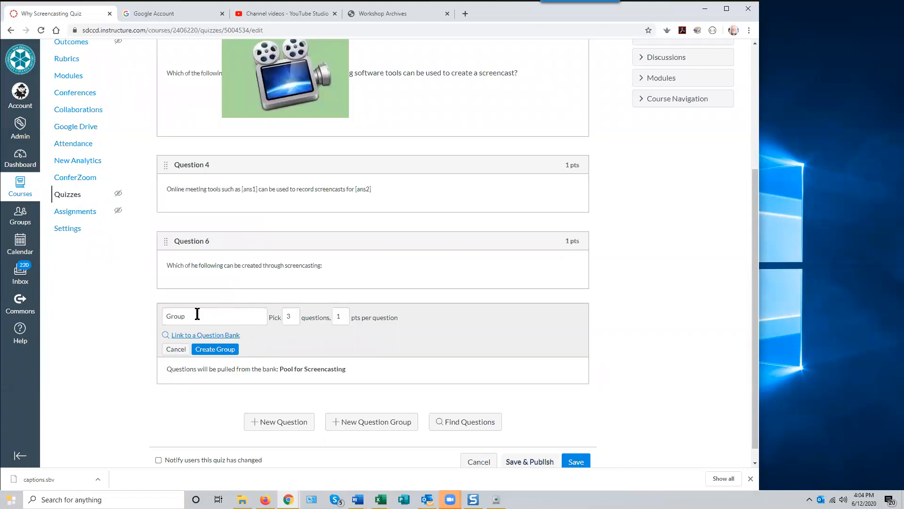
{"action": "left_click", "coordinate": [216, 351]}
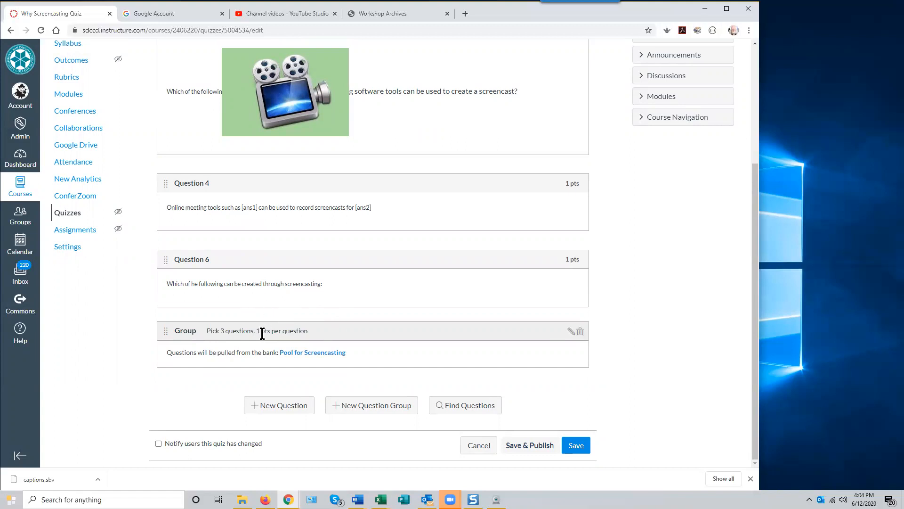
Save and publish the Why Screencasting Quiz and open its student preview
{"action": "scroll", "coordinate": [316, 281], "scroll_direction": "up", "scroll_amount": 3}
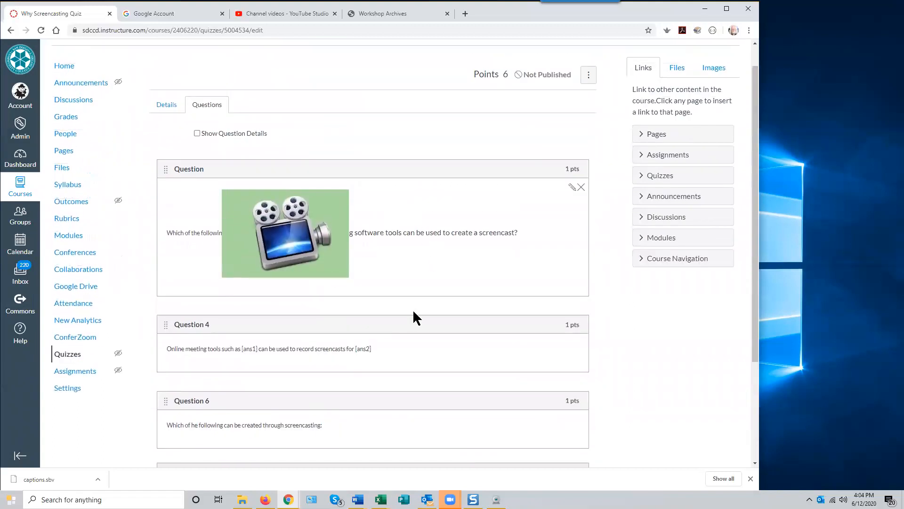
{"action": "scroll", "coordinate": [395, 409], "scroll_direction": "down", "scroll_amount": 3}
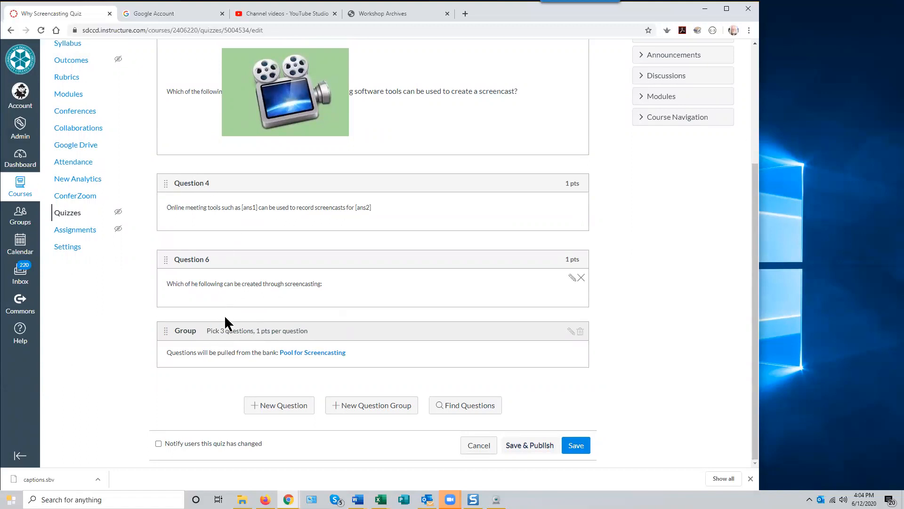
{"action": "scroll", "coordinate": [222, 225], "scroll_direction": "up", "scroll_amount": 4}
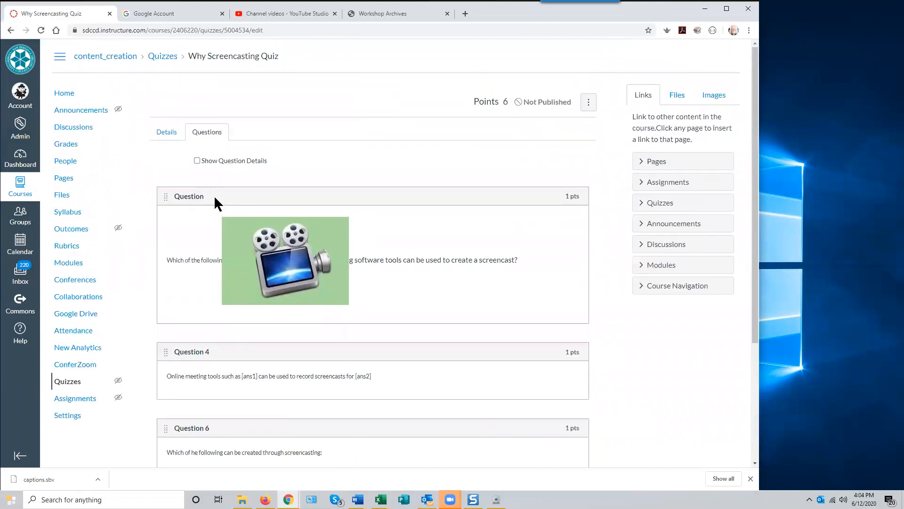
{"action": "scroll", "coordinate": [430, 258], "scroll_direction": "down", "scroll_amount": 2}
{"action": "scroll", "coordinate": [431, 256], "scroll_direction": "down", "scroll_amount": 3}
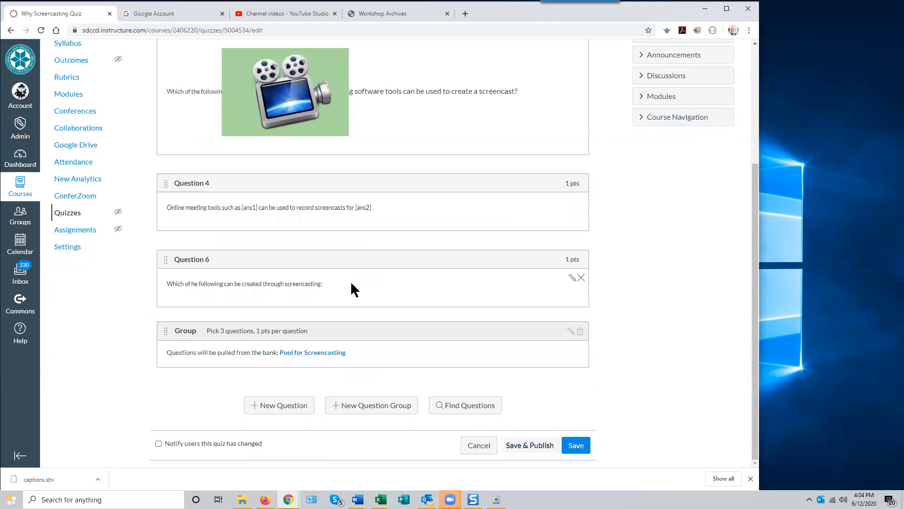
{"action": "scroll", "coordinate": [380, 239], "scroll_direction": "up", "scroll_amount": 2}
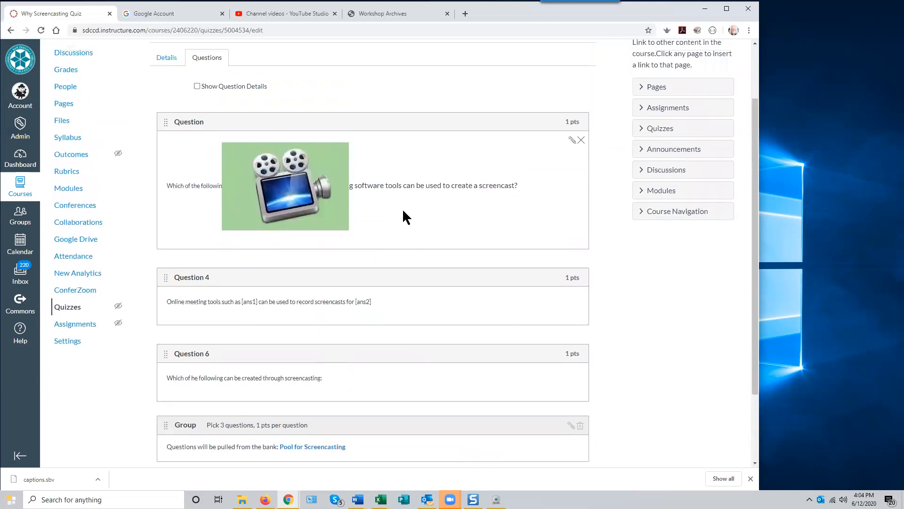
{"action": "scroll", "coordinate": [409, 243], "scroll_direction": "down", "scroll_amount": 2}
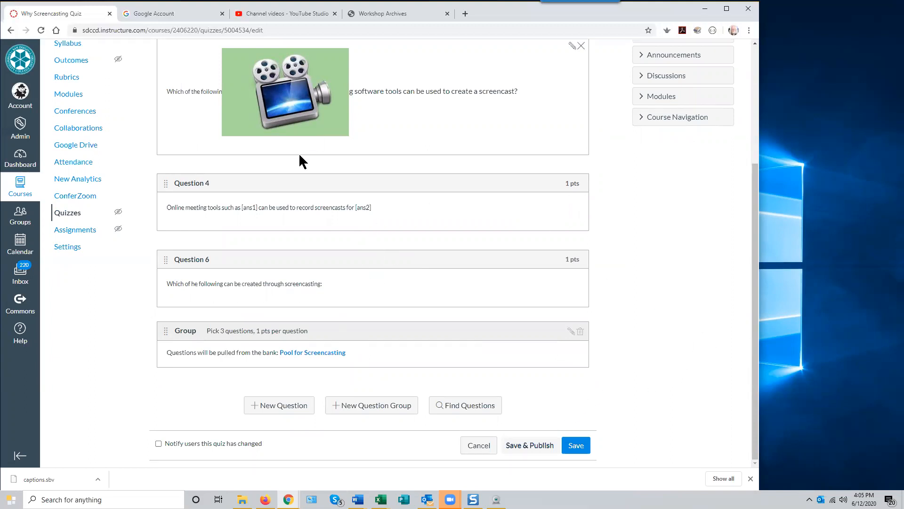
{"action": "left_click", "coordinate": [525, 446]}
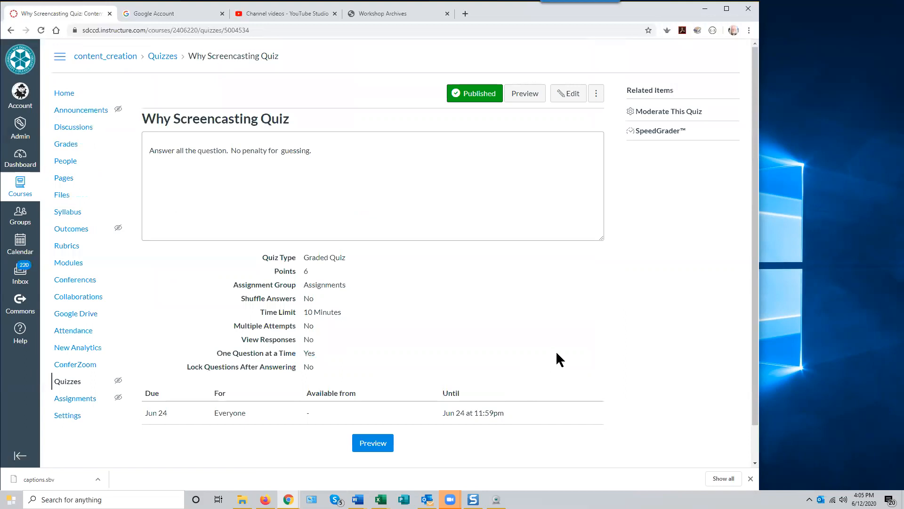
{"action": "scroll", "coordinate": [558, 353], "scroll_direction": "down", "scroll_amount": 1}
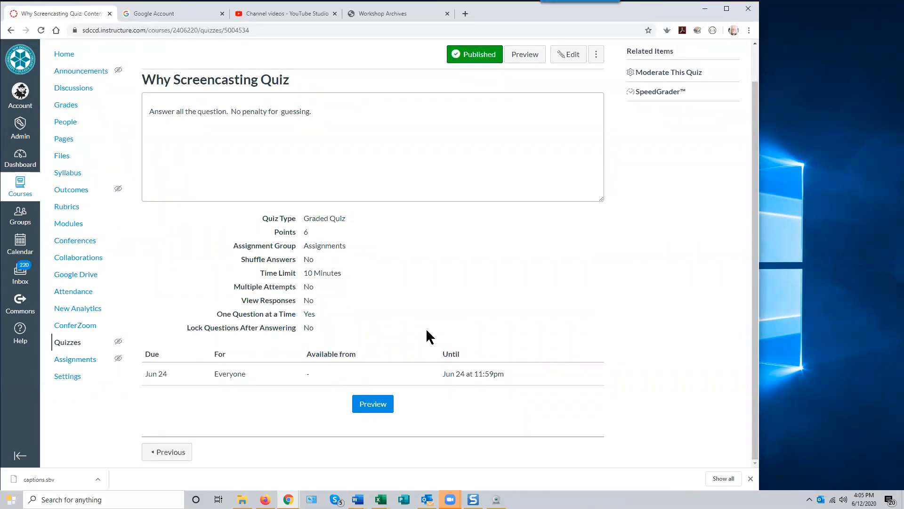
{"action": "left_click", "coordinate": [373, 405]}
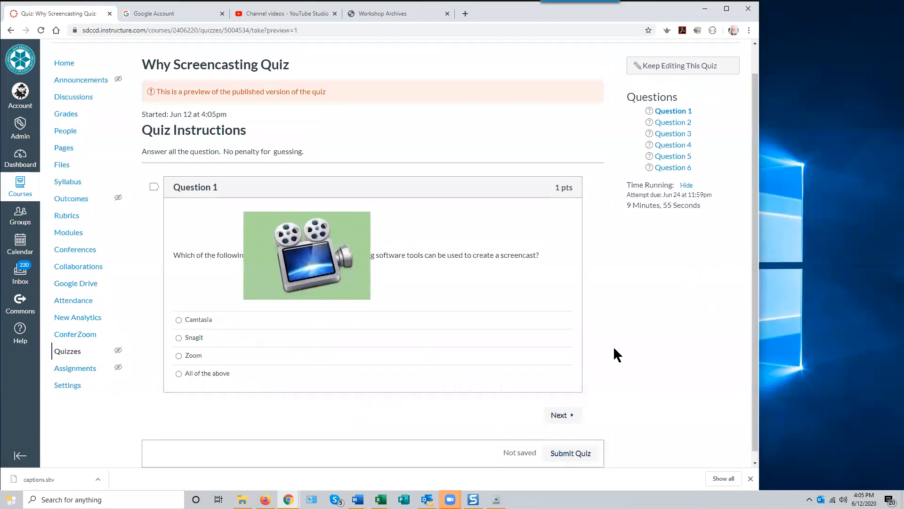
Page through the quiz preview from Question 1 to Question 6, reviewing how each question is presented
{"action": "scroll", "coordinate": [613, 350], "scroll_direction": "down", "scroll_amount": 1}
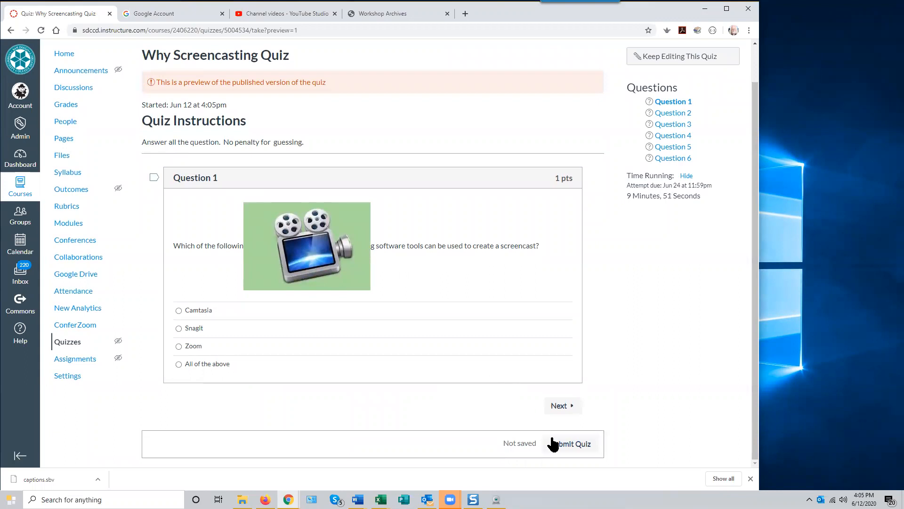
{"action": "left_click", "coordinate": [559, 408]}
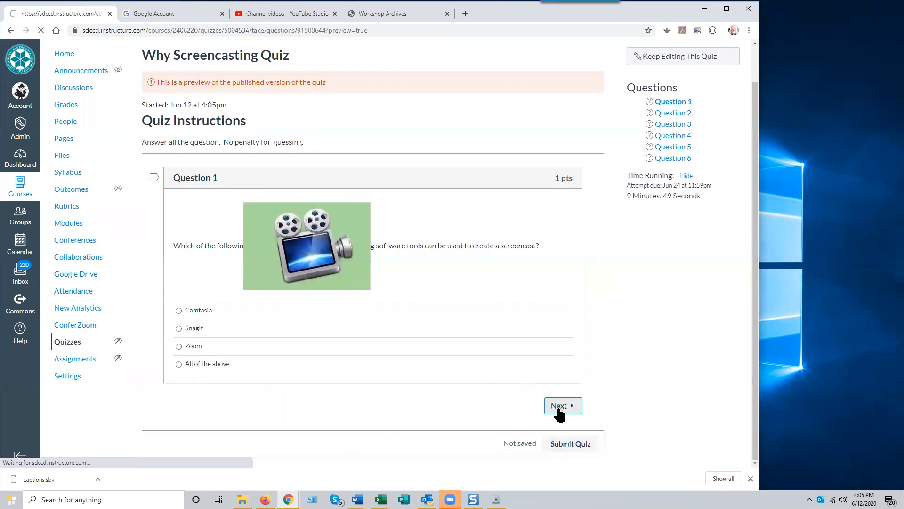
{"action": "left_click", "coordinate": [570, 331]}
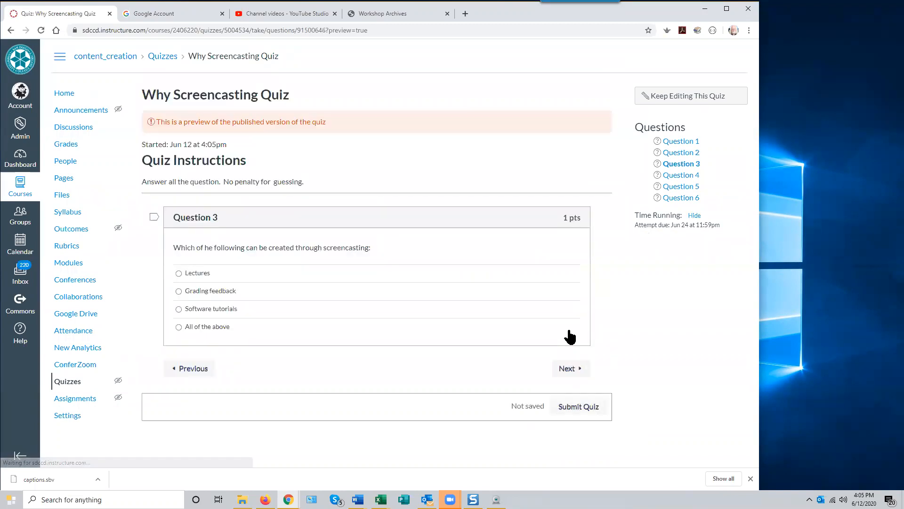
{"action": "left_click", "coordinate": [569, 370]}
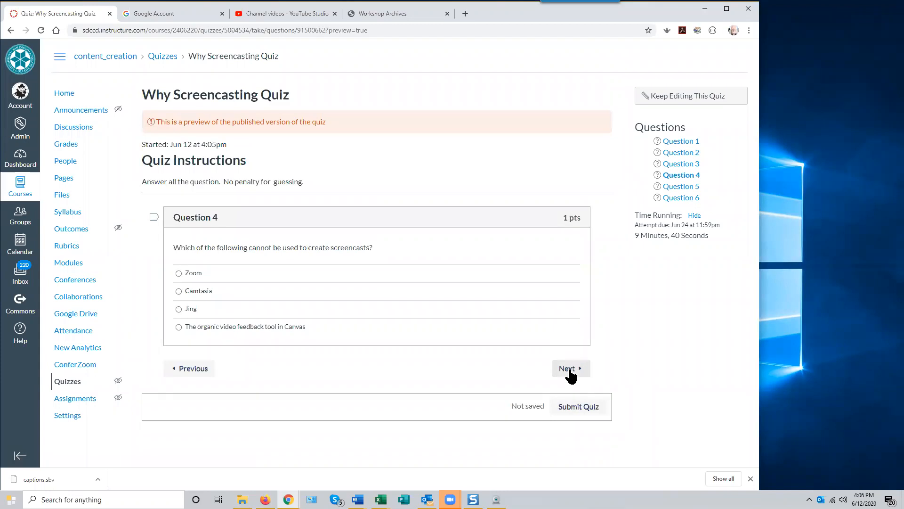
{"action": "left_click", "coordinate": [569, 371]}
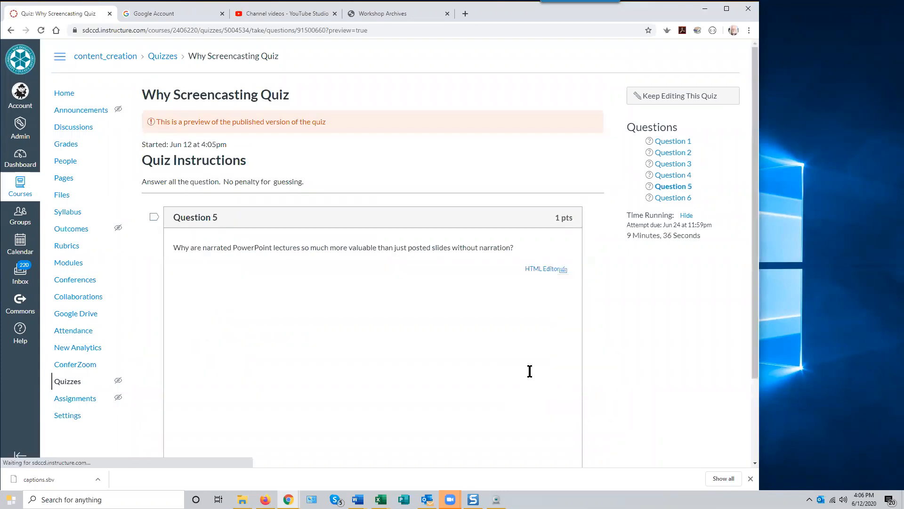
{"action": "scroll", "coordinate": [622, 401], "scroll_direction": "down", "scroll_amount": 2}
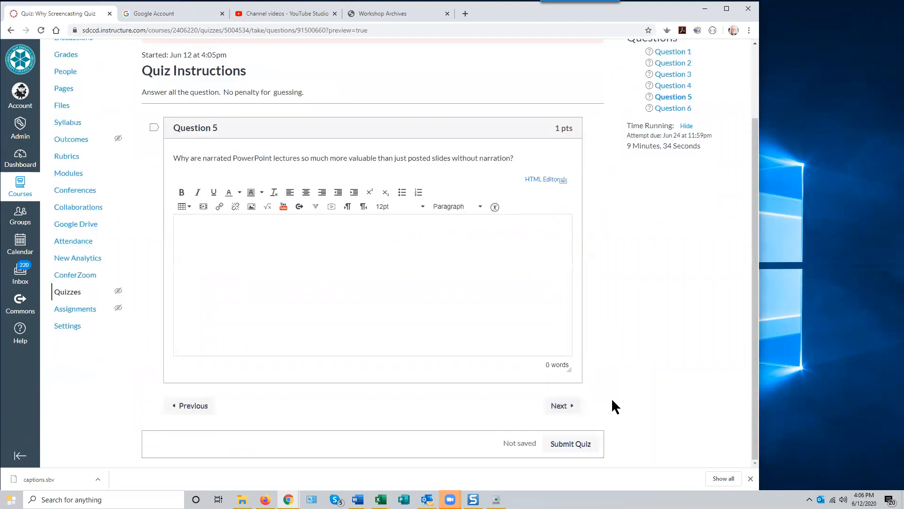
{"action": "left_click", "coordinate": [560, 406]}
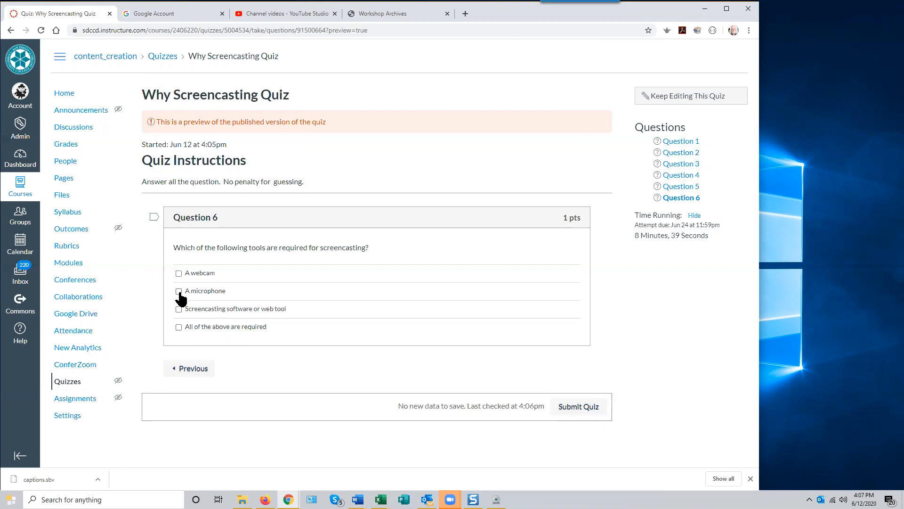
Answer Question 6 with "Screencasting software or web tool" and submit the preview despite the unanswered questions
{"action": "left_click", "coordinate": [179, 308]}
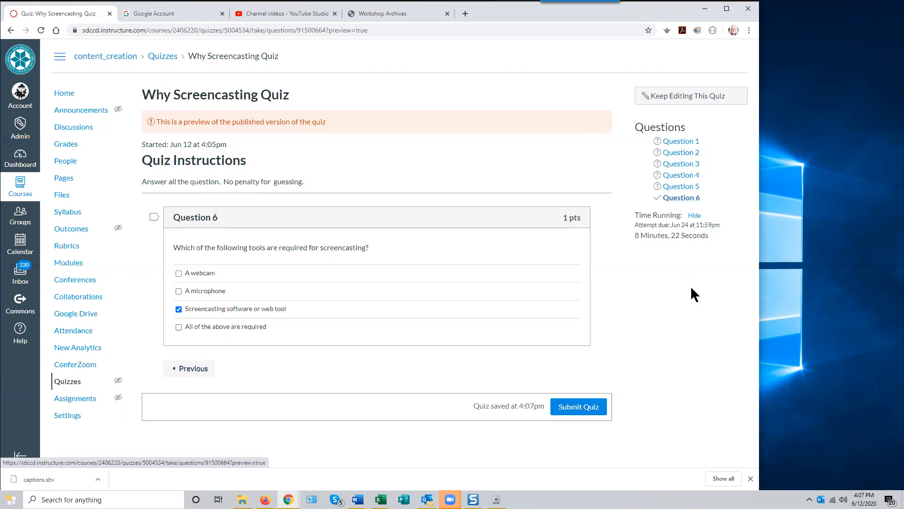
{"action": "left_click", "coordinate": [579, 409]}
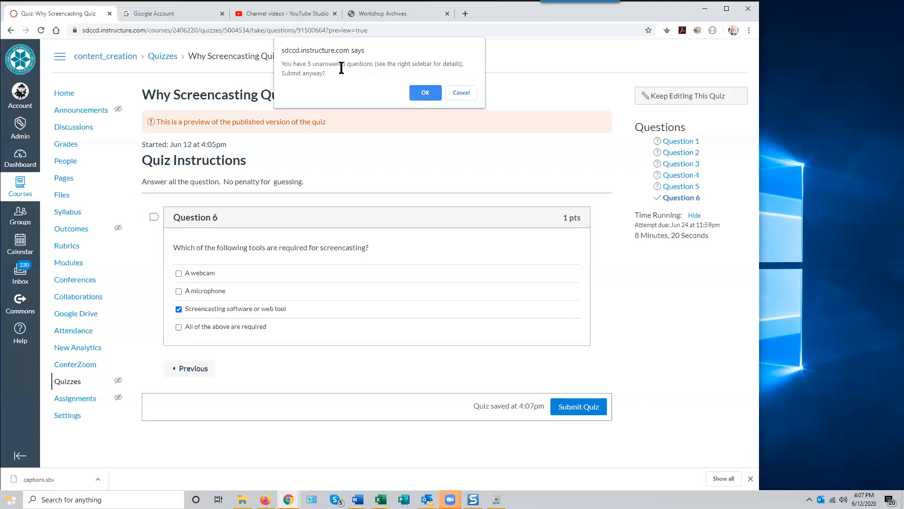
{"action": "left_click", "coordinate": [426, 91]}
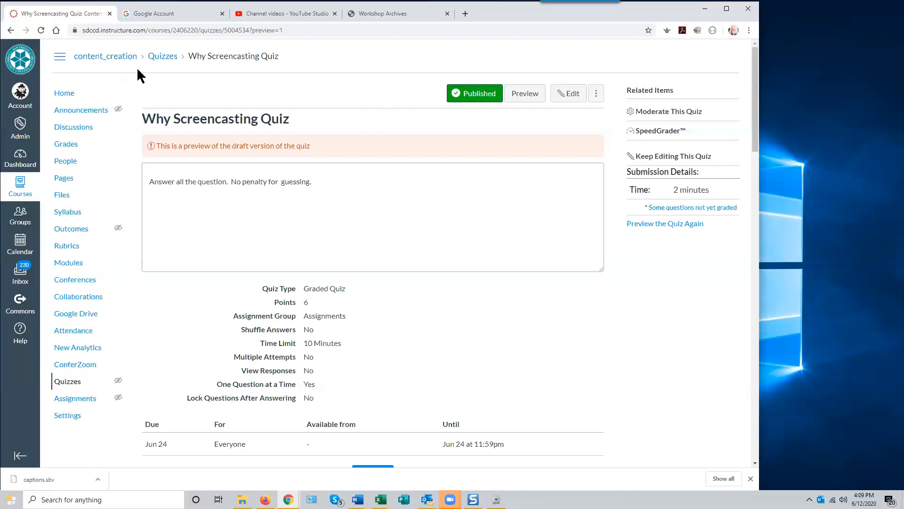
Go to the course's question banks from the quiz list and view the Unfiled Questions bank
{"action": "left_click", "coordinate": [159, 57]}
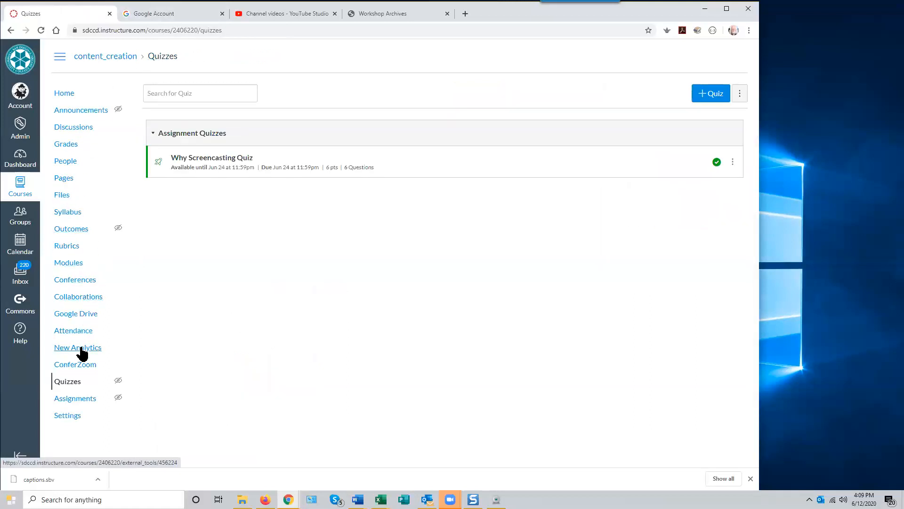
{"action": "left_click", "coordinate": [72, 382]}
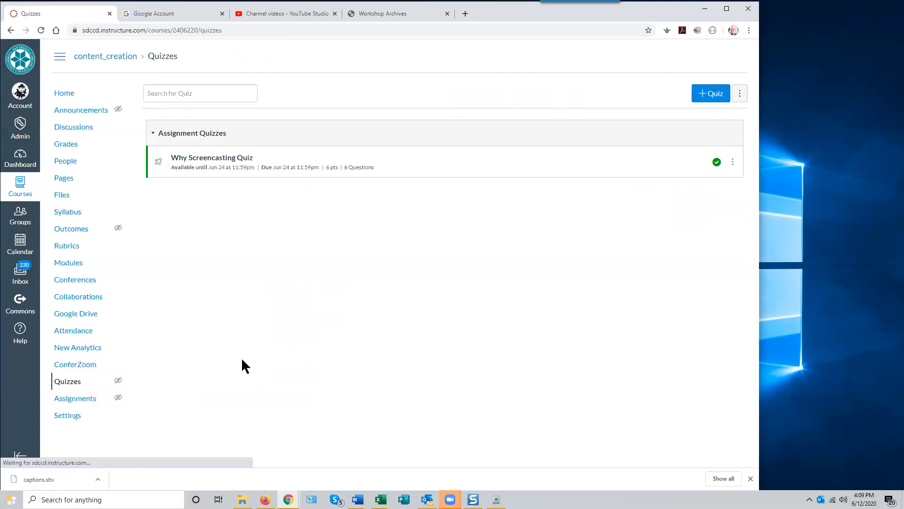
{"action": "left_click", "coordinate": [739, 96]}
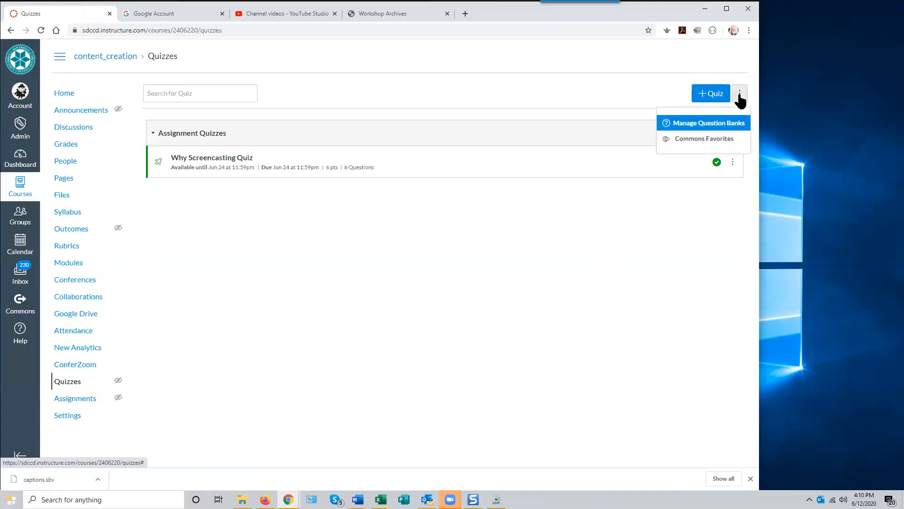
{"action": "left_click", "coordinate": [714, 124]}
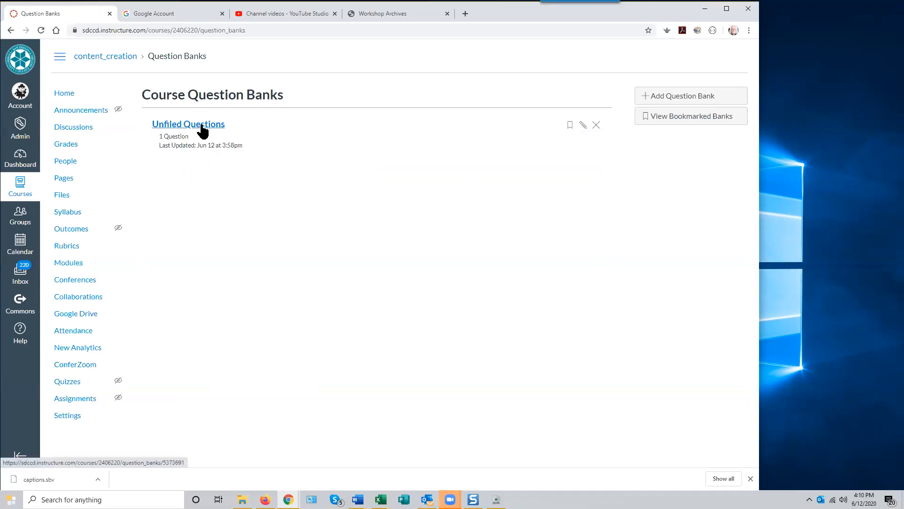
{"action": "left_click", "coordinate": [201, 127]}
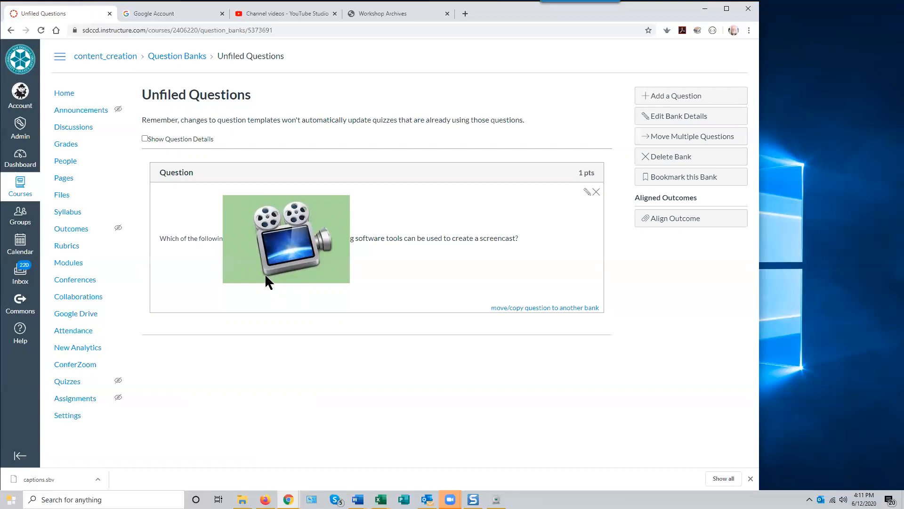
Add a question bank named Bank 1 to the course question banks
{"action": "left_click", "coordinate": [186, 57]}
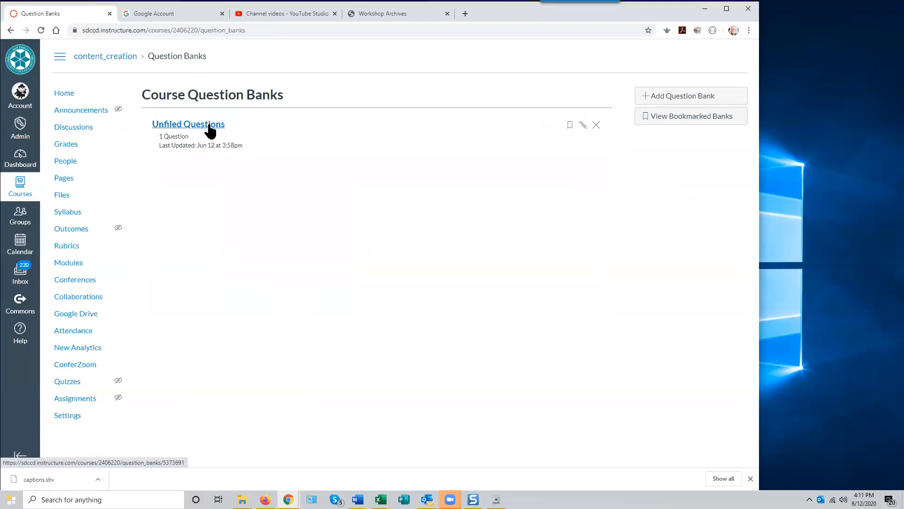
{"action": "left_click", "coordinate": [681, 98]}
{"action": "type", "text": "Bank 1"}
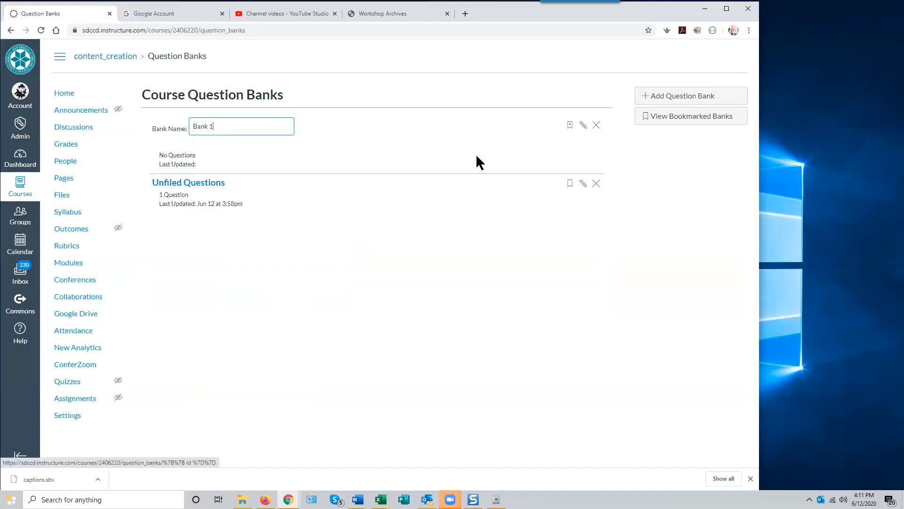
{"action": "key", "text": "Return"}
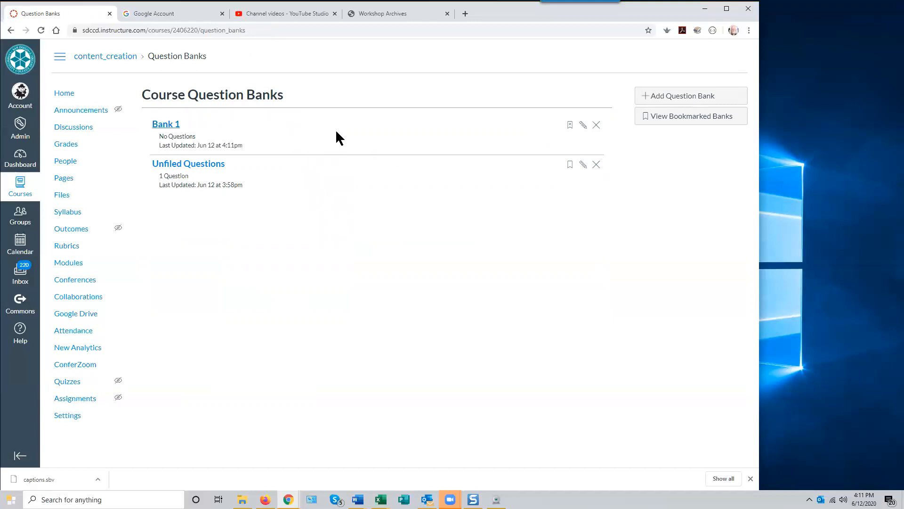
{"action": "left_click", "coordinate": [168, 126]}
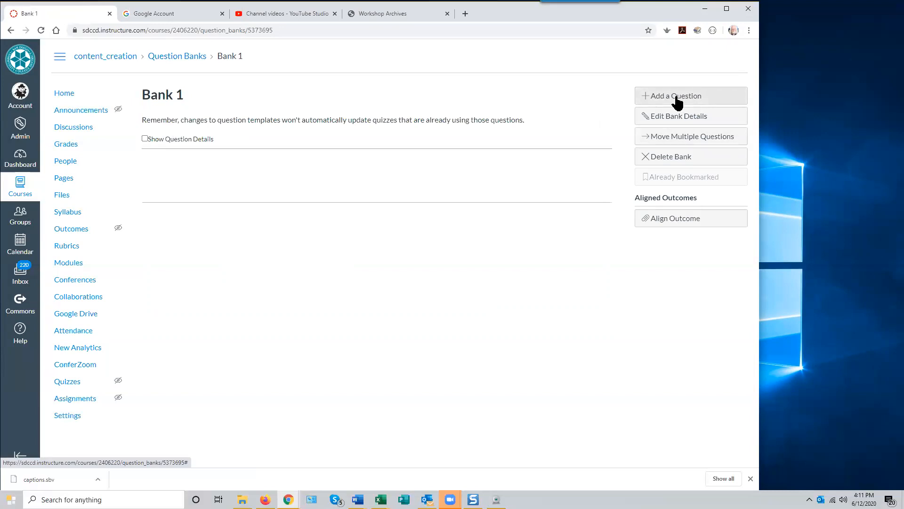
{"action": "left_click", "coordinate": [677, 97]}
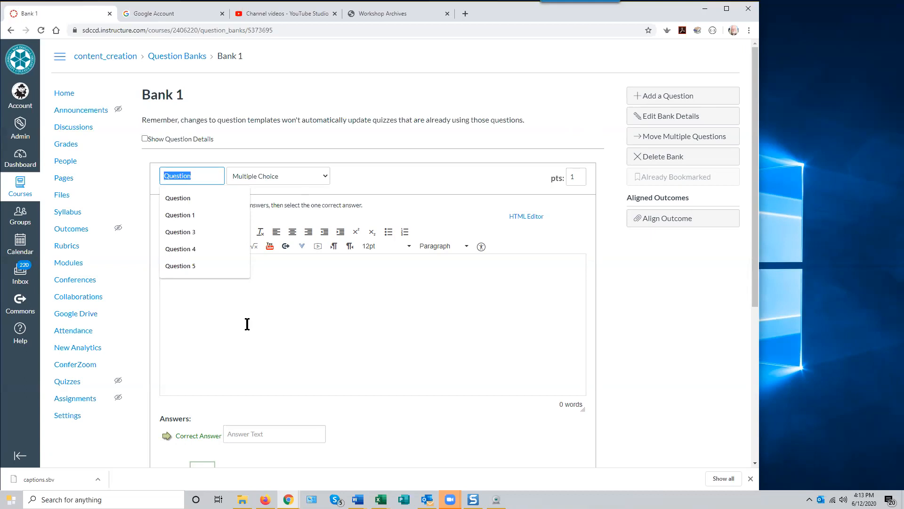
{"action": "left_click", "coordinate": [175, 57]}
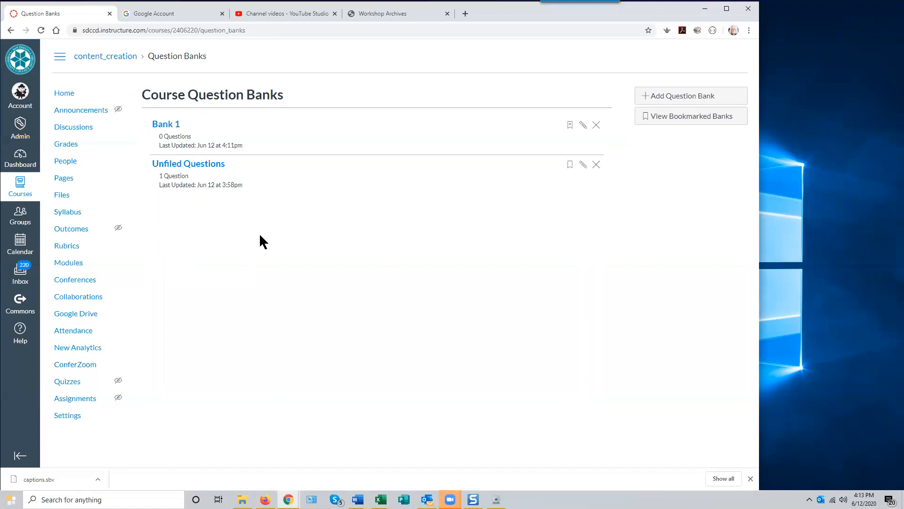
{"action": "left_click", "coordinate": [169, 124]}
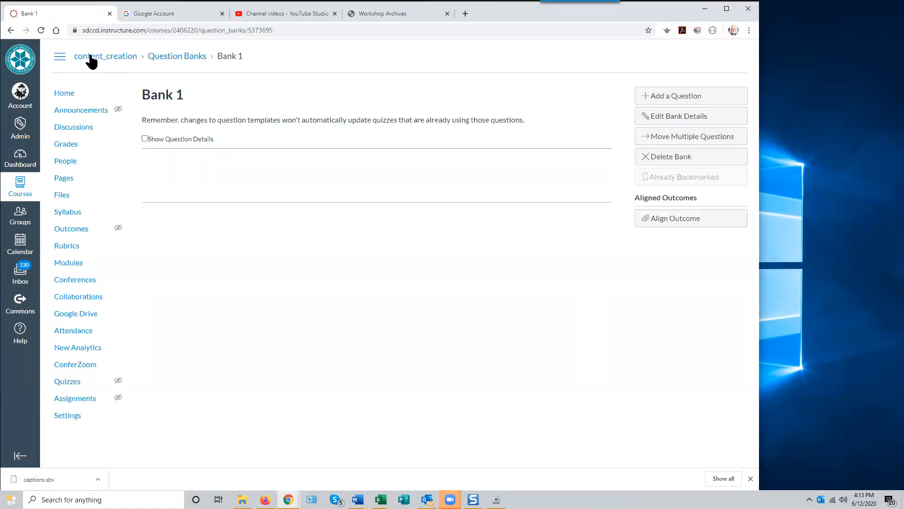
{"action": "left_click", "coordinate": [10, 30]}
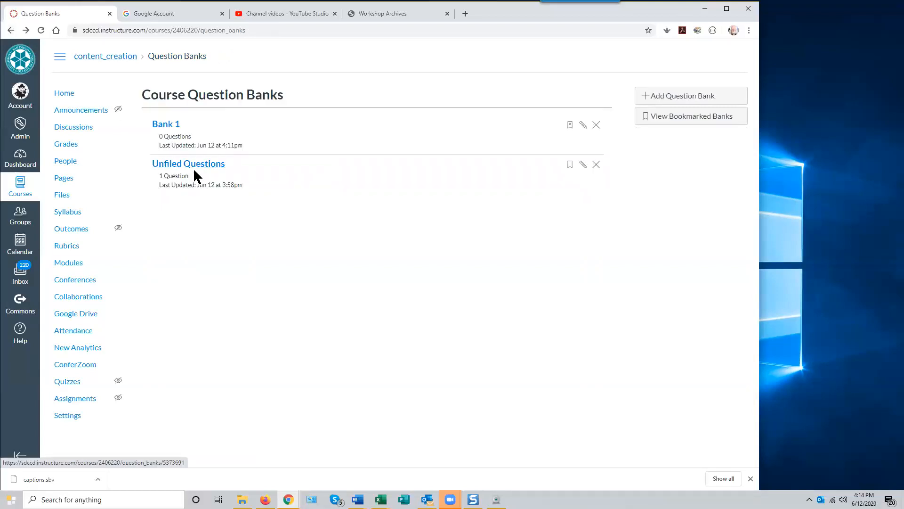
Copy the illustrated question from Unfiled Questions to Bank 1, keeping a copy in the original bank
{"action": "left_click", "coordinate": [210, 165]}
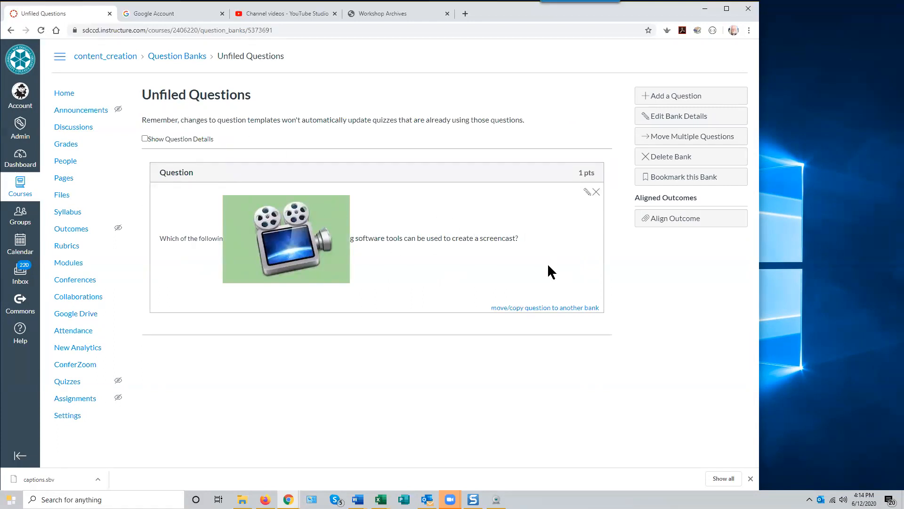
{"action": "left_click", "coordinate": [571, 311]}
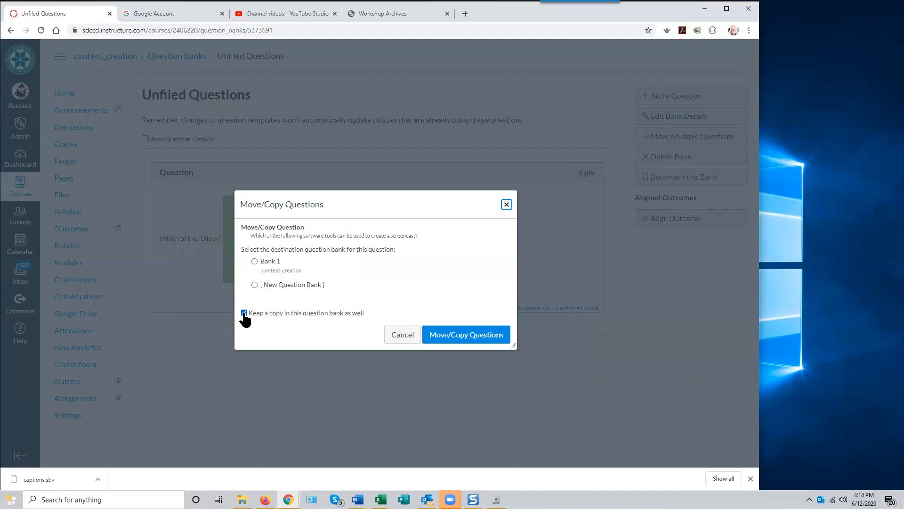
{"action": "left_click", "coordinate": [255, 262]}
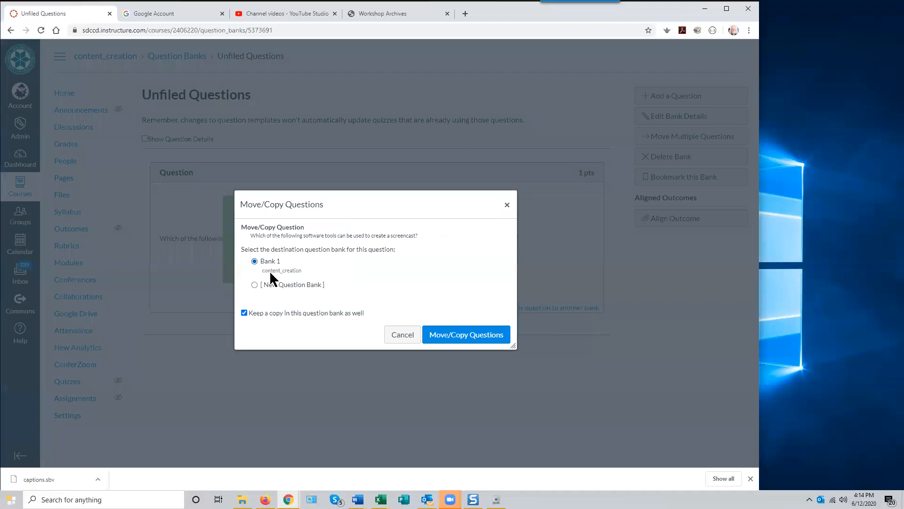
{"action": "left_click", "coordinate": [467, 335]}
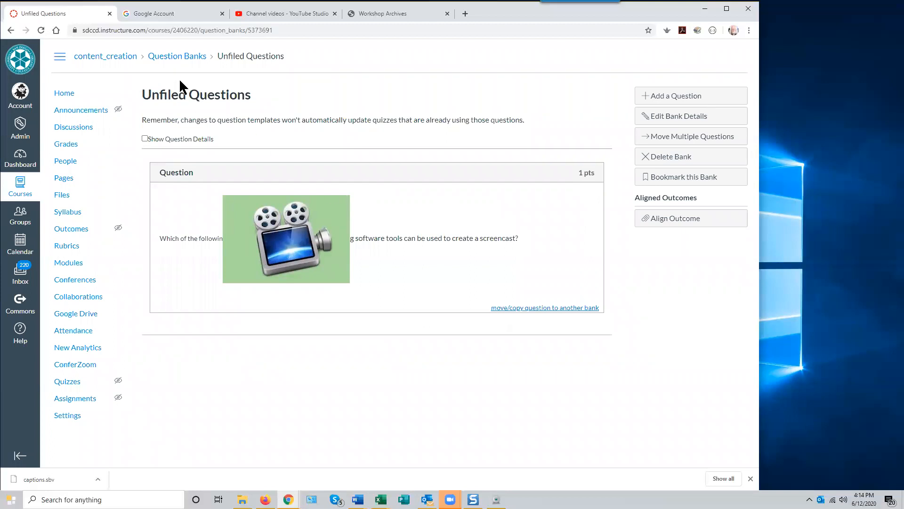
{"action": "left_click", "coordinate": [696, 142]}
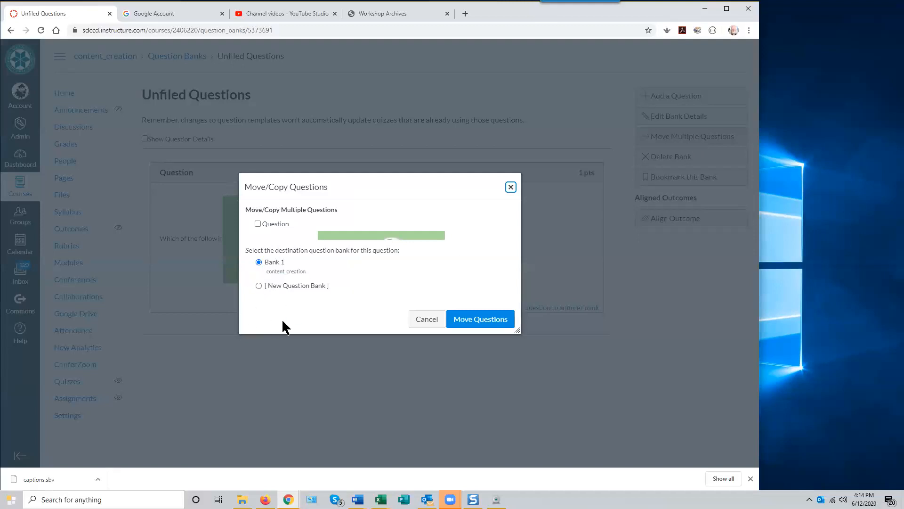
{"action": "left_click", "coordinate": [510, 188]}
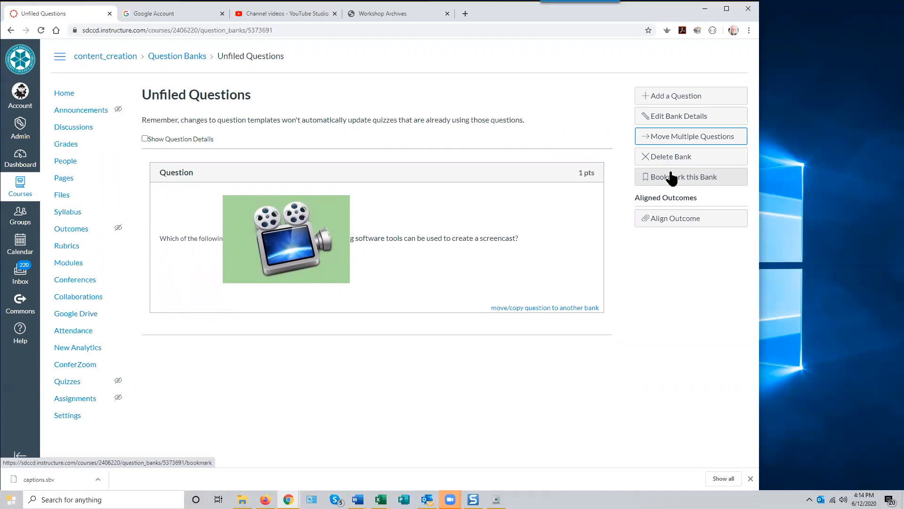
Open the course content import from the course settings and examine the available content types, including QTI .zip file
{"action": "left_click", "coordinate": [72, 420]}
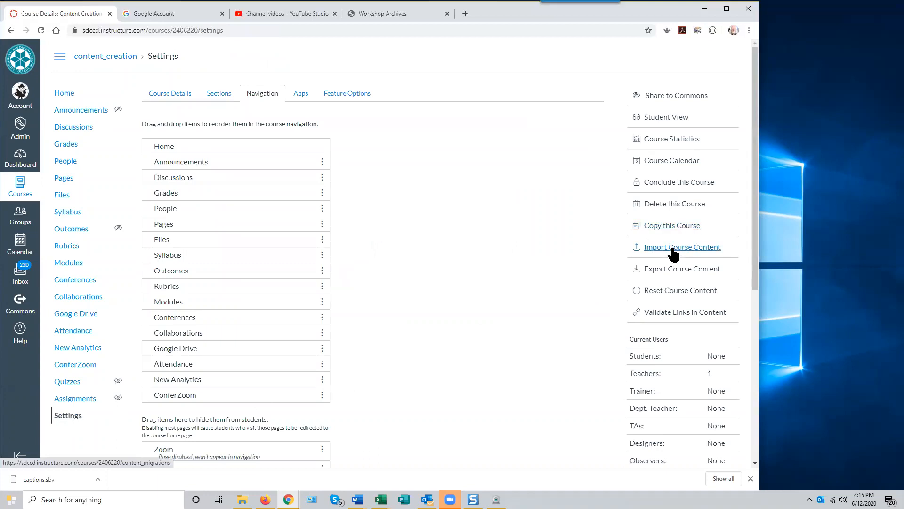
{"action": "left_click", "coordinate": [673, 250]}
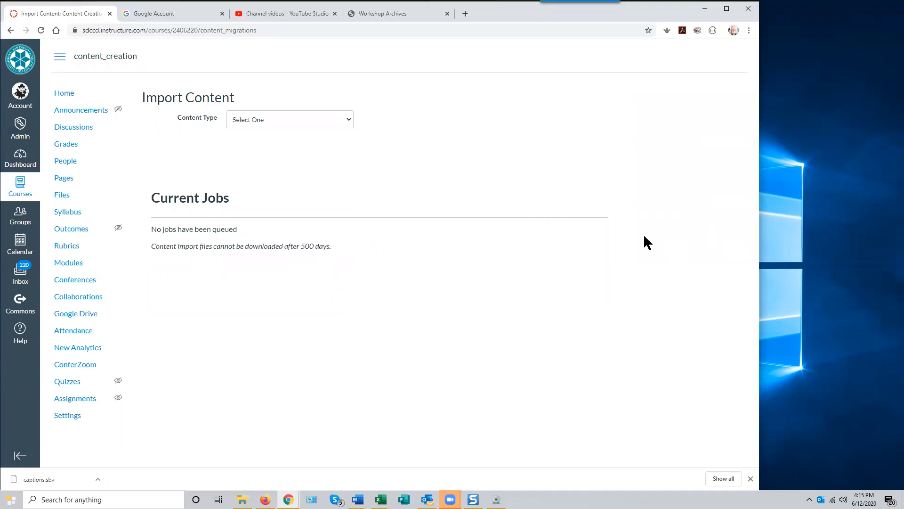
{"action": "left_click", "coordinate": [348, 119]}
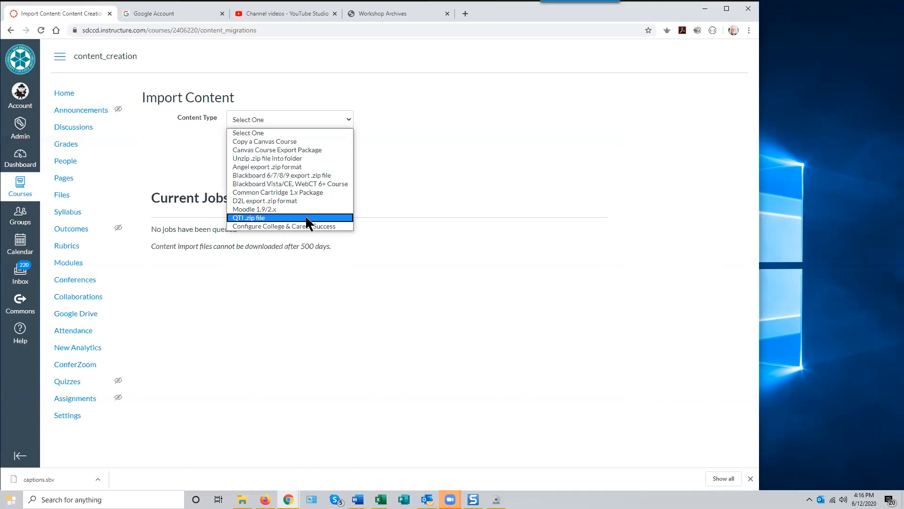
{"action": "left_click", "coordinate": [365, 264]}
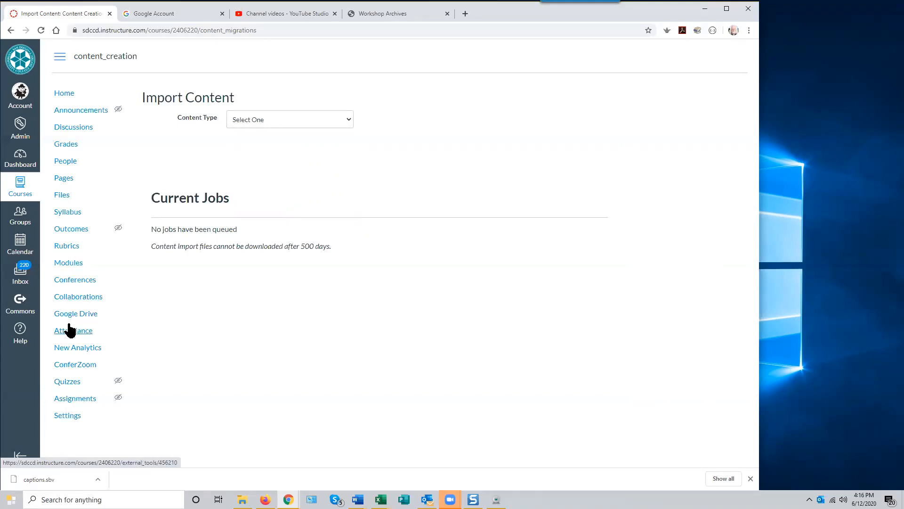
Return to the course quizzes and open the Why Screencasting Quiz
{"action": "left_click", "coordinate": [70, 385]}
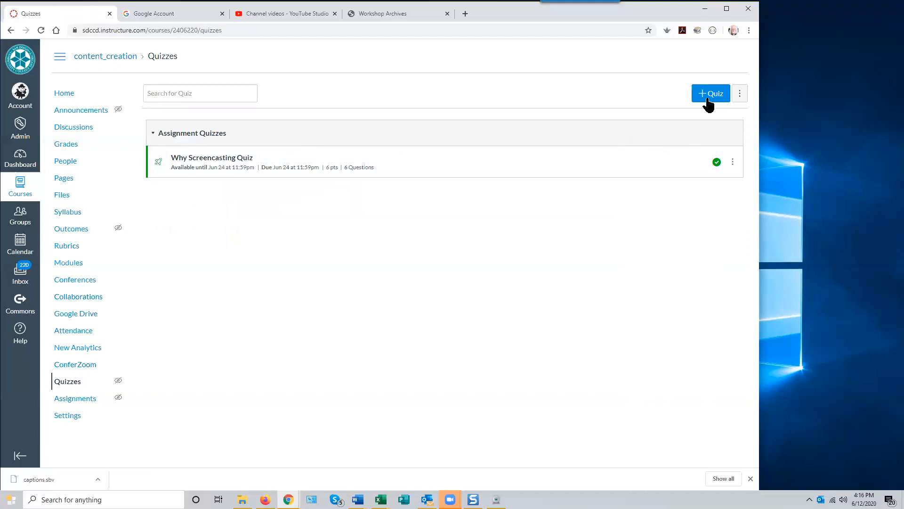
{"action": "left_click", "coordinate": [234, 160]}
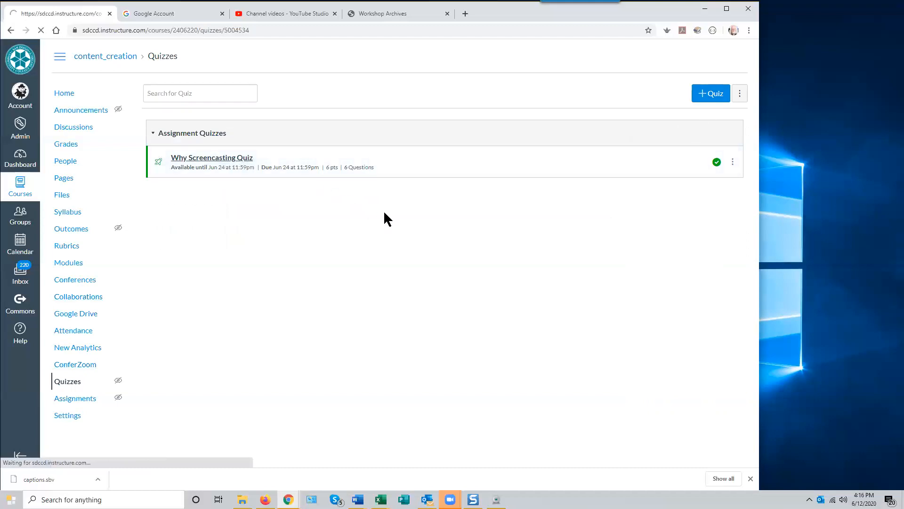
Open the Why Screencasting Quiz for editing and show its list of questions
{"action": "left_click", "coordinate": [571, 93]}
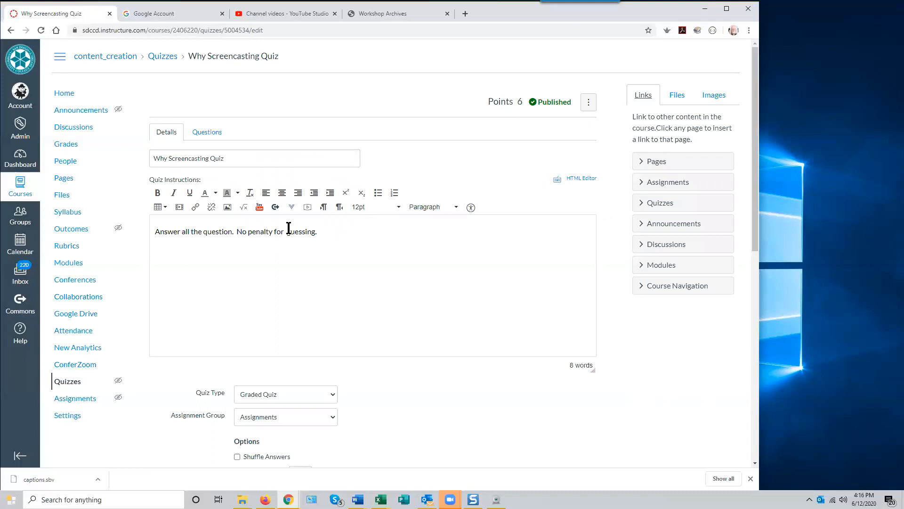
{"action": "scroll", "coordinate": [299, 375], "scroll_direction": "down", "scroll_amount": 3}
{"action": "scroll", "coordinate": [298, 383], "scroll_direction": "up", "scroll_amount": 3}
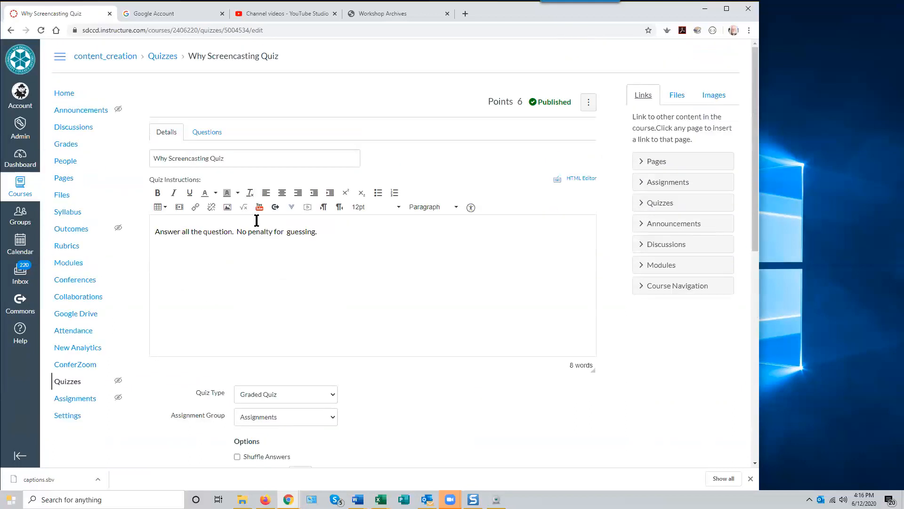
{"action": "left_click", "coordinate": [208, 133]}
{"action": "scroll", "coordinate": [364, 342], "scroll_direction": "down", "scroll_amount": 3}
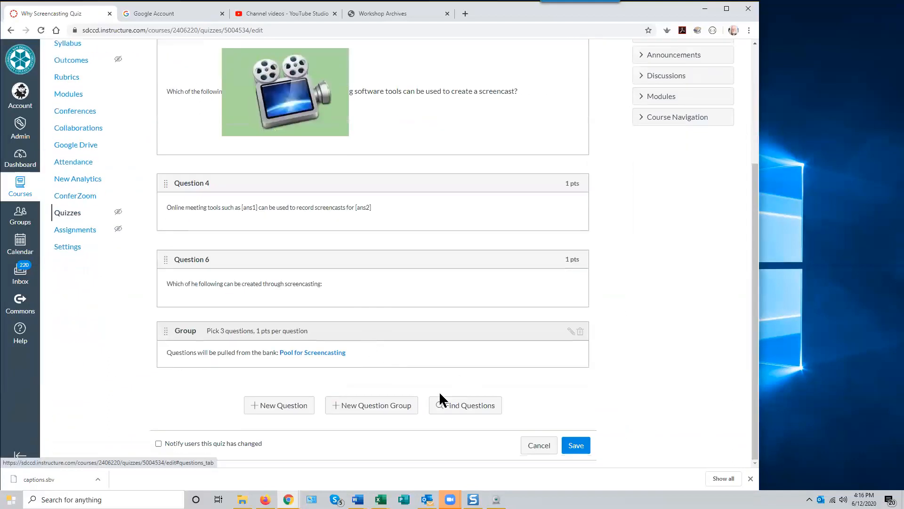
Add a new question to the quiz and set its type to Fill In the Blank
{"action": "left_click", "coordinate": [295, 409]}
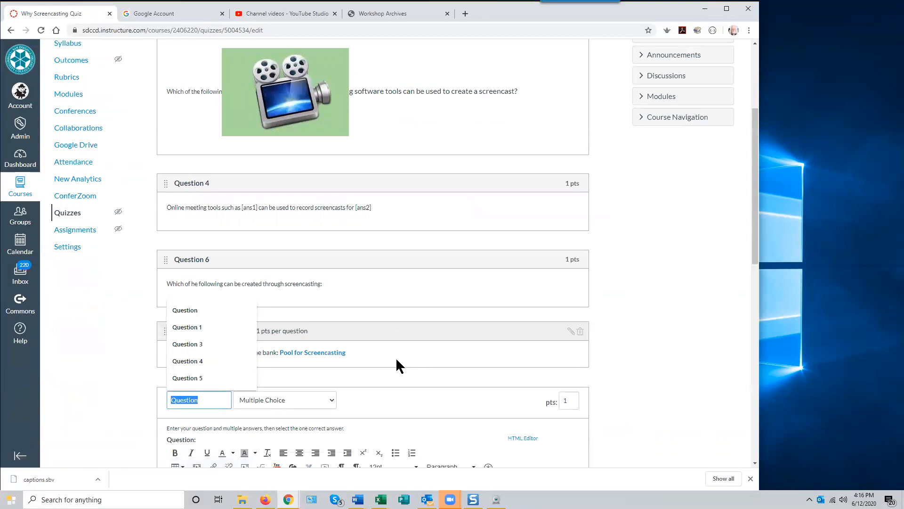
{"action": "scroll", "coordinate": [437, 326], "scroll_direction": "down", "scroll_amount": 4}
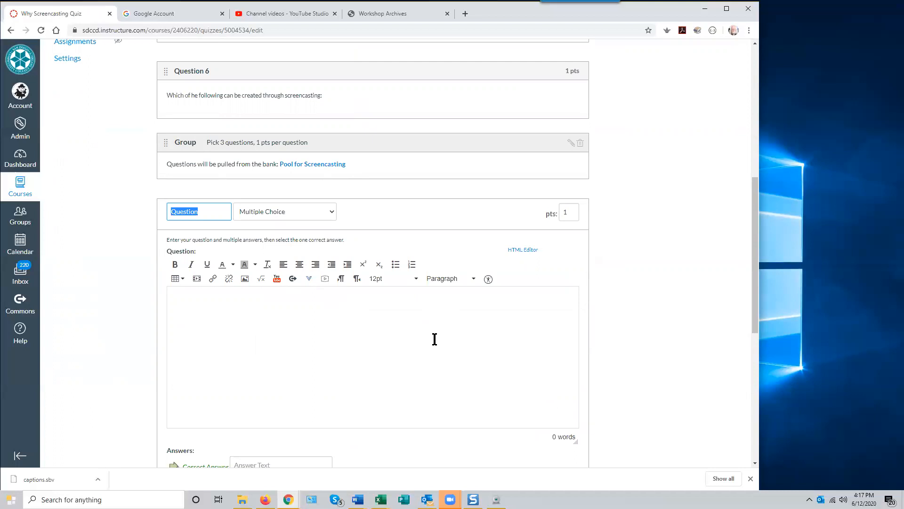
{"action": "scroll", "coordinate": [434, 337], "scroll_direction": "down", "scroll_amount": 1}
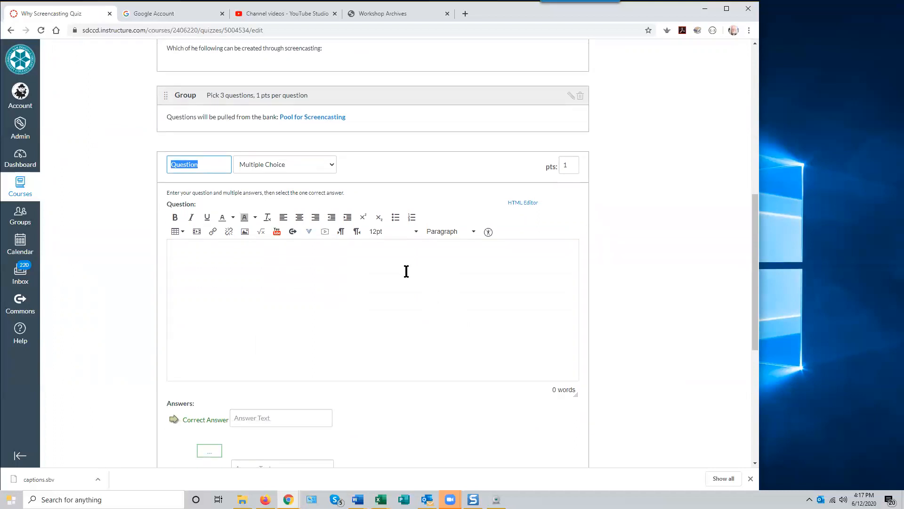
{"action": "left_click", "coordinate": [332, 166]}
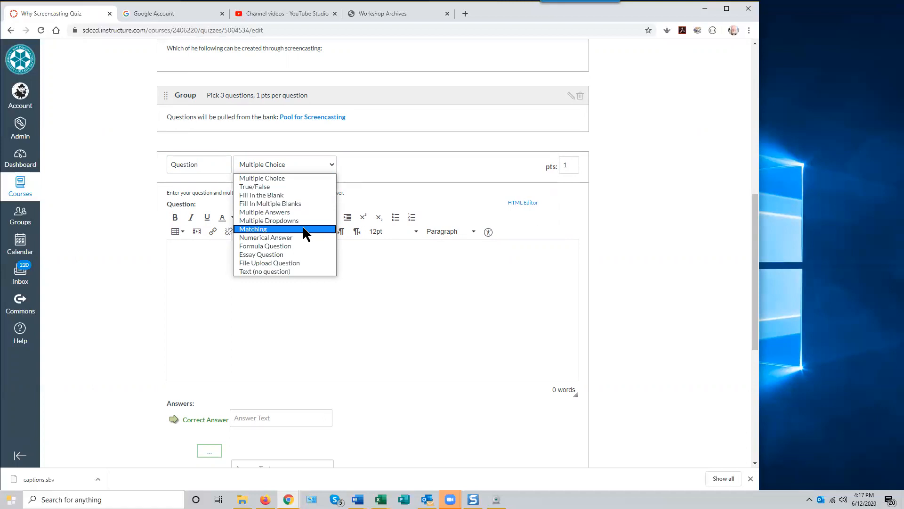
{"action": "left_click", "coordinate": [277, 197]}
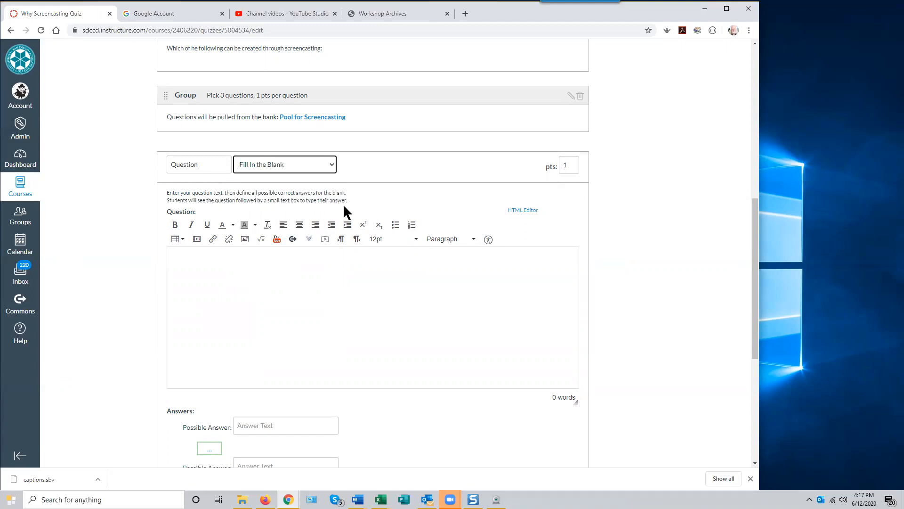
{"action": "left_click", "coordinate": [189, 261]}
{"action": "type", "text": "What "}
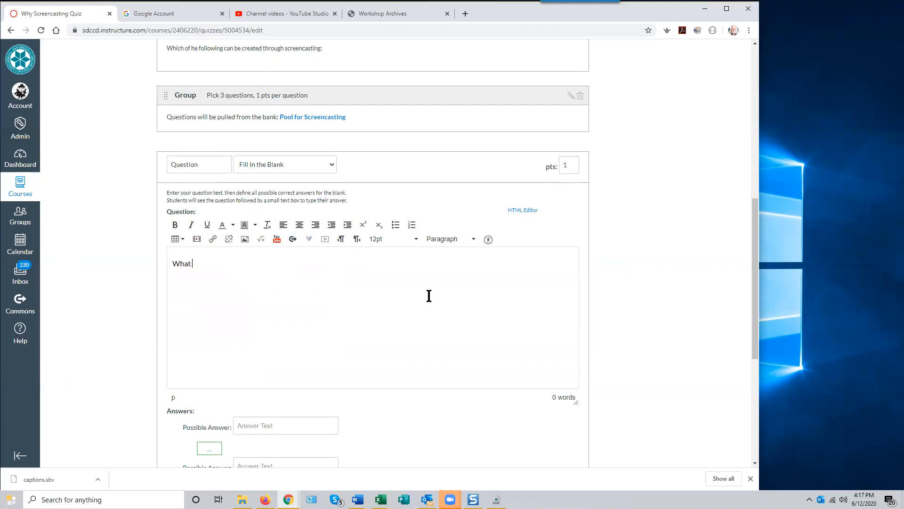
{"action": "type", "text": "are the color"}
{"action": "key", "text": "BackSpace"}
{"action": "key", "text": "BackSpace"}
{"action": "key", "text": "BackSpace"}
{"action": "key", "text": "BackSpace"}
{"action": "key", "text": "BackSpace"}
{"action": "key", "text": "BackSpace"}
{"action": "key", "text": "BackSpace"}
{"action": "key", "text": "BackSpace"}
{"action": "key", "text": "BackSpace"}
{"action": "key", "text": "BackSpace"}
{"action": "key", "text": "BackSpace"}
{"action": "key", "text": "BackSpace"}
{"action": "key", "text": "BackSpace"}
{"action": "key", "text": "BackSpace"}
{"action": "key", "text": "BackSpace"}
{"action": "key", "text": "BackSpace"}
{"action": "type", "text": "ich of the followinbg co"}
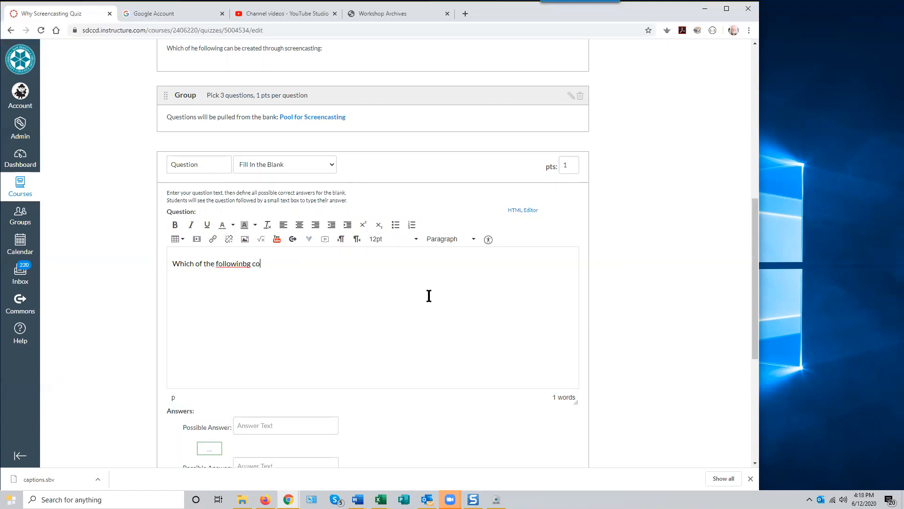
{"action": "type", "text": "lors"}
{"action": "key", "text": "BackSpace"}
{"action": "key", "text": "BackSpace"}
{"action": "key", "text": "BackSpace"}
{"action": "key", "text": "BackSpace"}
{"action": "key", "text": "BackSpace"}
{"action": "key", "text": "BackSpace"}
{"action": "key", "text": "BackSpace"}
{"action": "key", "text": "BackSpace"}
{"action": "key", "text": "BackSpace"}
{"action": "key", "text": "BackSpace"}
{"action": "key", "text": "BackSpace"}
{"action": "key", "text": "BackSpace"}
{"action": "key", "text": "BackSpace"}
{"action": "key", "text": "BackSpace"}
{"action": "key", "text": "BackSpace"}
{"action": "key", "text": "BackSpace"}
{"action": "key", "text": "BackSpace"}
{"action": "key", "text": "BackSpace"}
{"action": "key", "text": "BackSpace"}
{"action": "key", "text": "BackSpace"}
{"action": "key", "text": "BackSpace"}
{"action": "key", "text": "BackSpace"}
{"action": "key", "text": "BackSpace"}
{"action": "key", "text": "BackSpace"}
{"action": "key", "text": "BackSpace"}
{"action": "key", "text": "BackSpace"}
{"action": "key", "text": "BackSpace"}
{"action": "key", "text": "BackSpace"}
{"action": "key", "text": "BackSpace"}
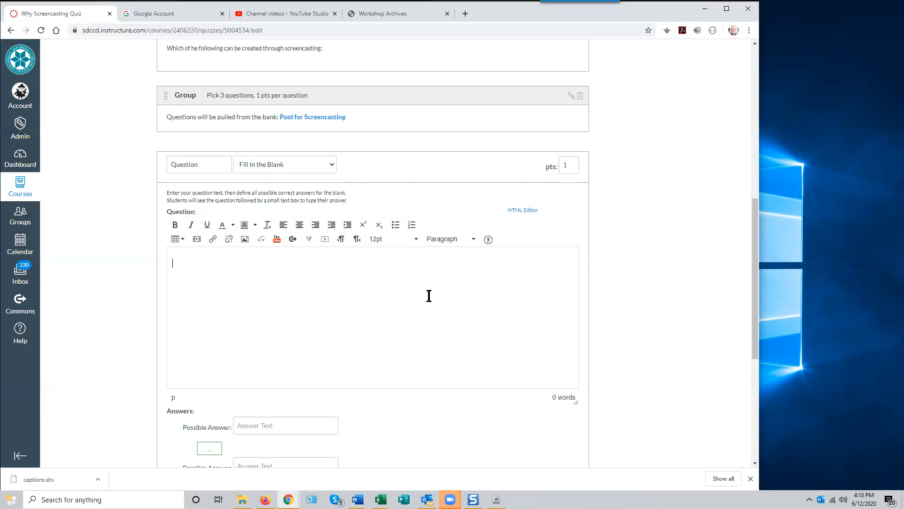
Enter "List one color found in the US Flag." as the new question's text
{"action": "type", "text": "List one colorfoundin the "}
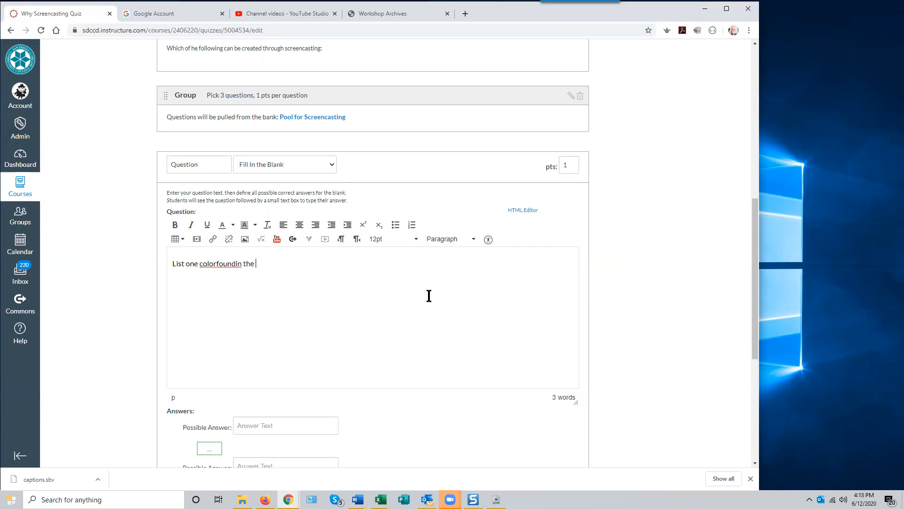
{"action": "type", "text": "US"}
{"action": "type", "text": " Flaf"}
{"action": "type", "text": "g"}
{"action": "left_click", "coordinate": [217, 263]}
{"action": "left_click", "coordinate": [237, 263]}
{"action": "left_click", "coordinate": [290, 264]}
{"action": "type", "text": "."}
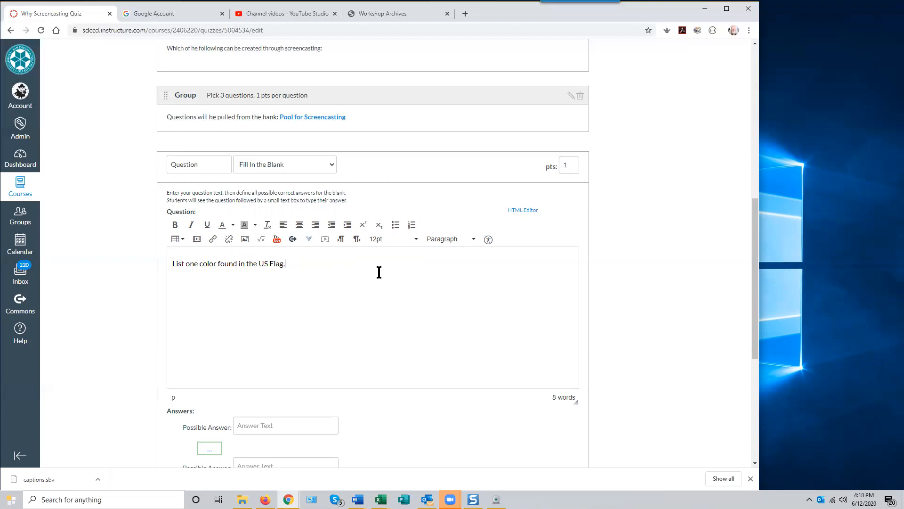
Enter red, white and blue as the first three possible answers to the flag color question
{"action": "scroll", "coordinate": [365, 312], "scroll_direction": "down", "scroll_amount": 3}
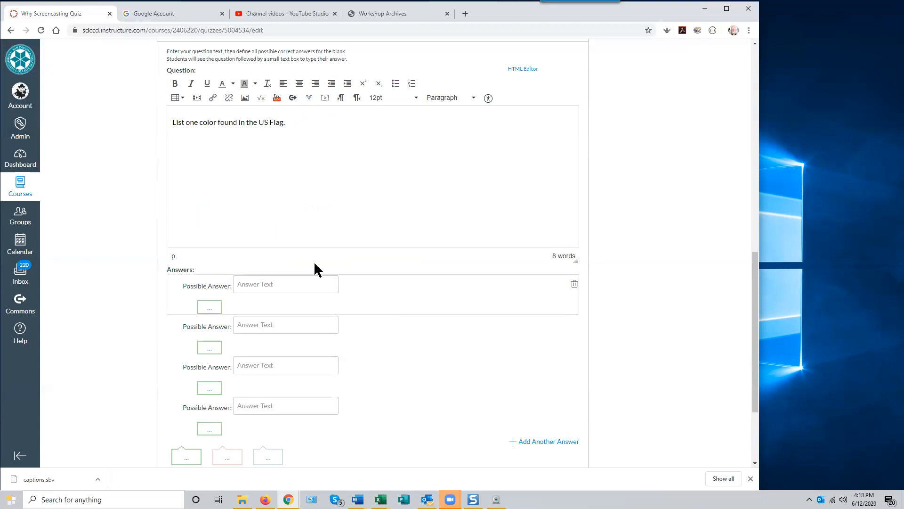
{"action": "scroll", "coordinate": [316, 254], "scroll_direction": "up", "scroll_amount": 3}
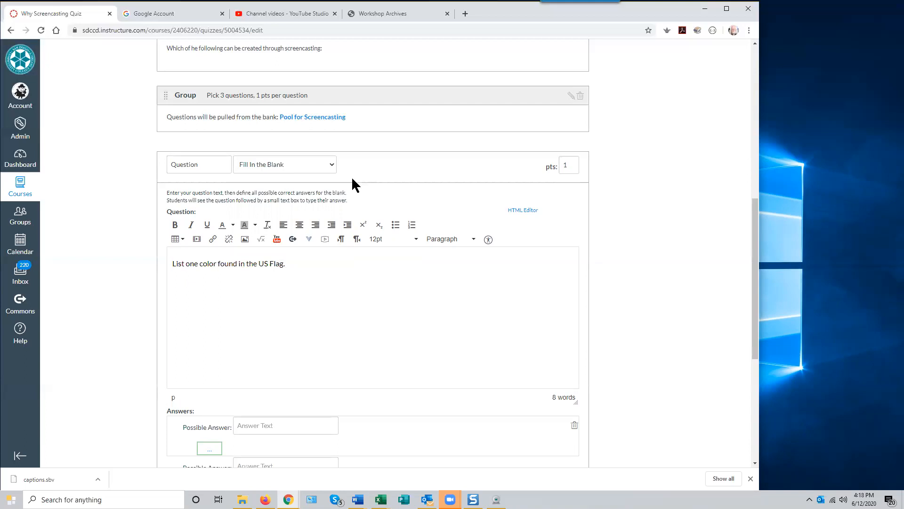
{"action": "left_click", "coordinate": [215, 339]}
{"action": "scroll", "coordinate": [242, 368], "scroll_direction": "down", "scroll_amount": 2}
{"action": "left_click", "coordinate": [265, 331]}
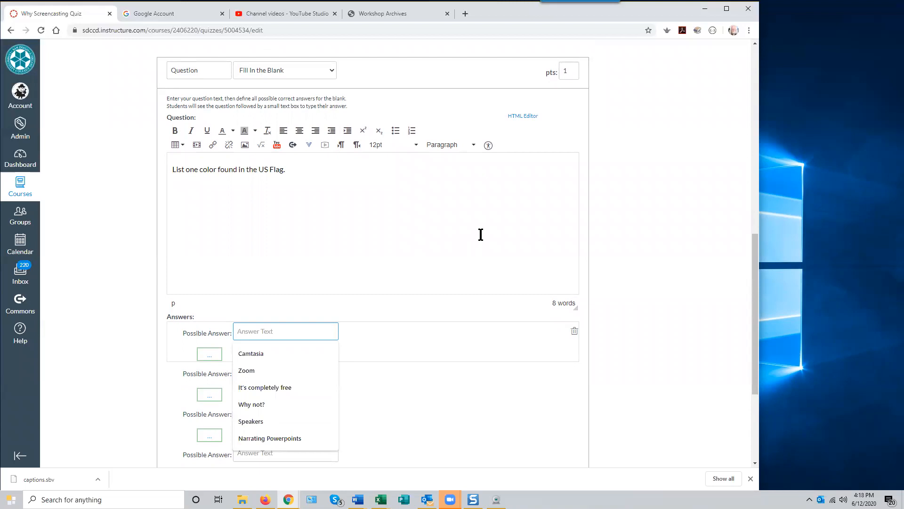
{"action": "type", "text": "red"}
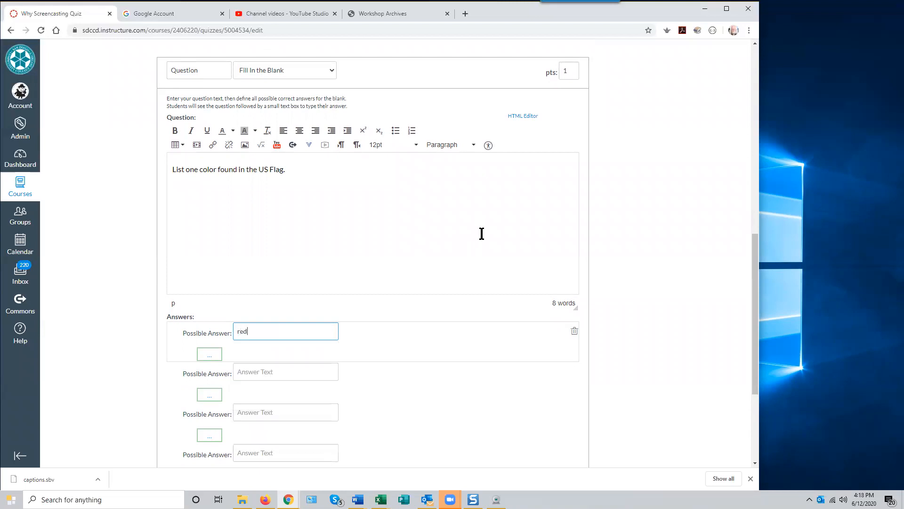
{"action": "left_click", "coordinate": [250, 367]}
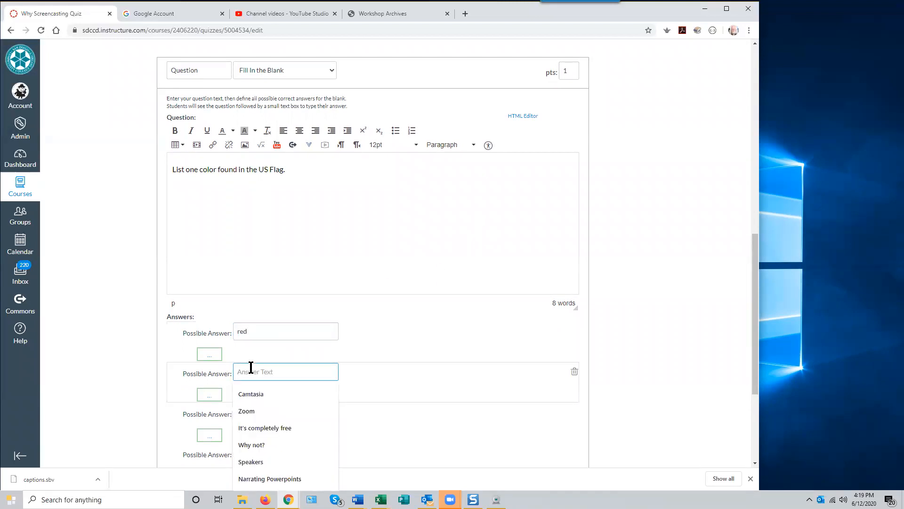
{"action": "type", "text": "white"}
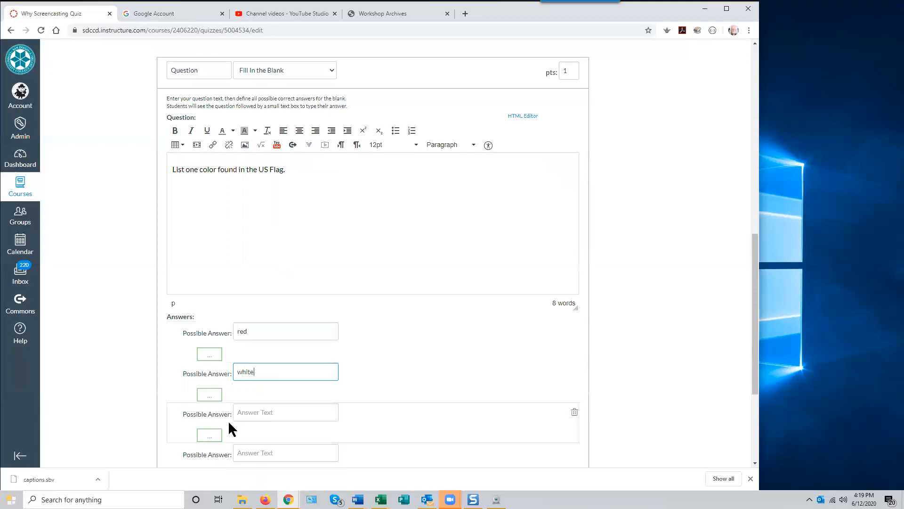
{"action": "left_click", "coordinate": [249, 412]}
{"action": "type", "text": "blue"}
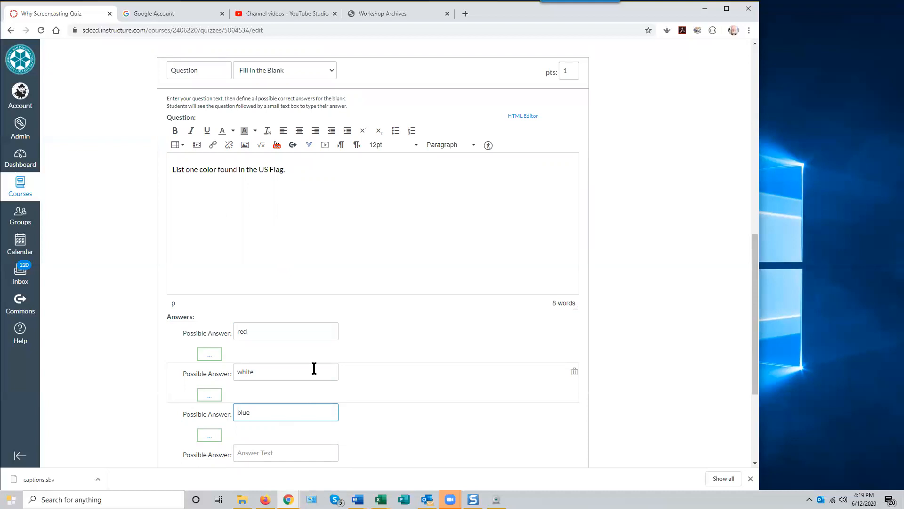
Add the misspelling whyte as the fourth possible answer, then update the question and save the quiz
{"action": "scroll", "coordinate": [353, 410], "scroll_direction": "down", "scroll_amount": 3}
{"action": "left_click", "coordinate": [257, 313]}
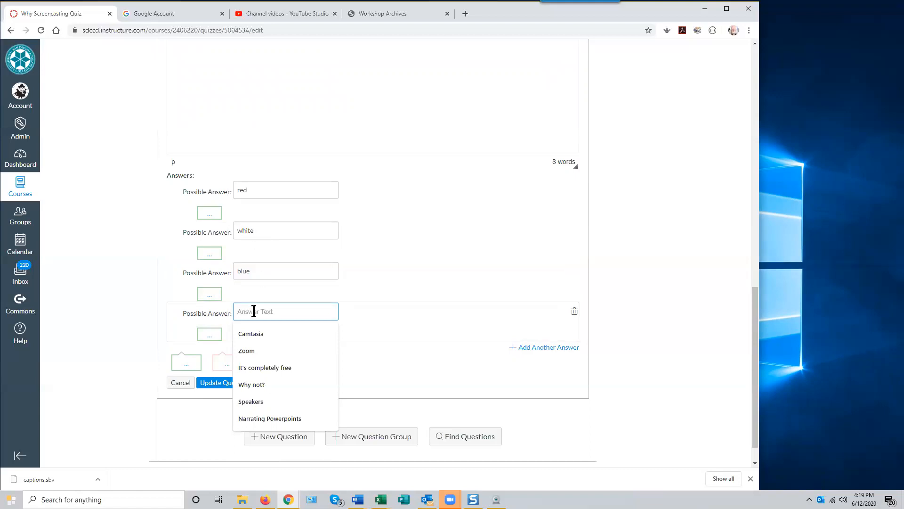
{"action": "type", "text": "whyte"}
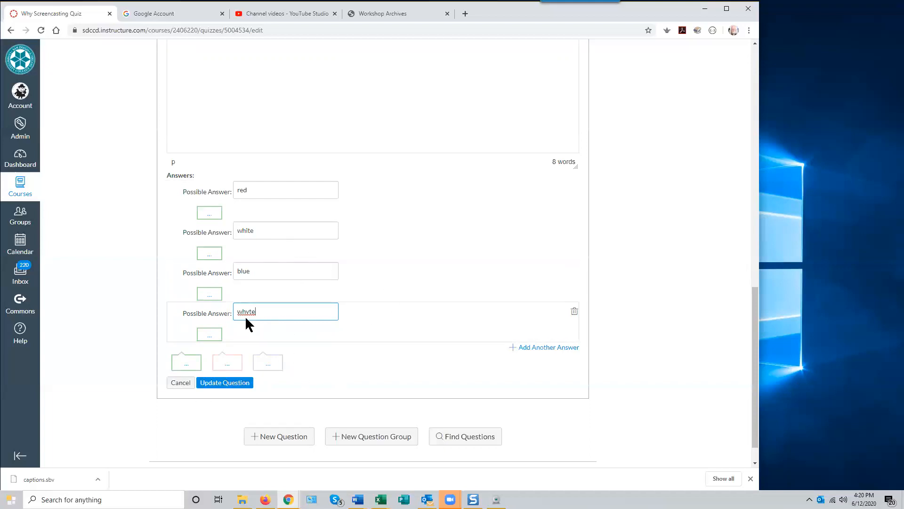
{"action": "left_click", "coordinate": [227, 384]}
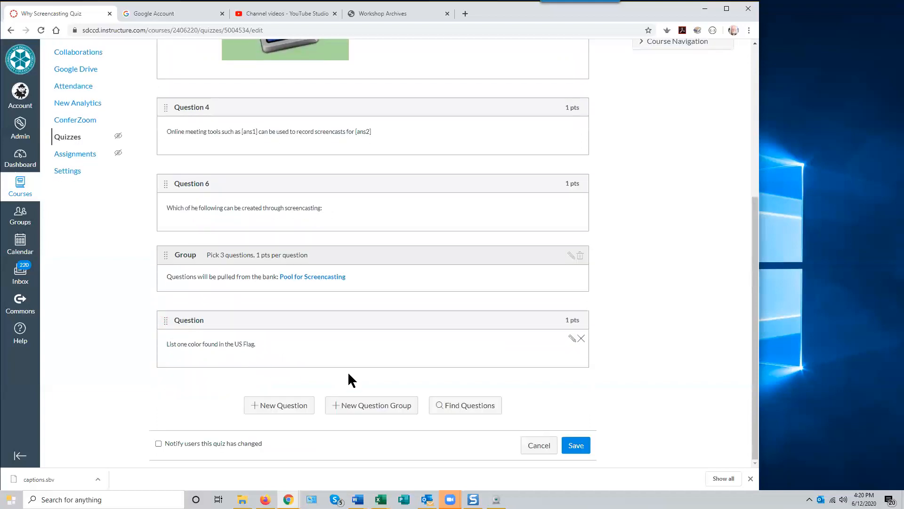
{"action": "left_click", "coordinate": [575, 448]}
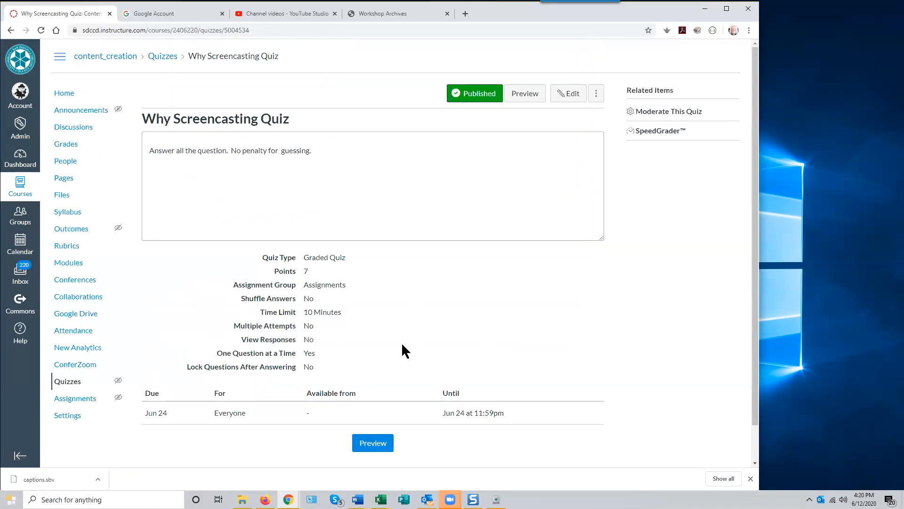
Preview the Why Screencasting Quiz and page through its questions up to Question 7
{"action": "left_click", "coordinate": [371, 445]}
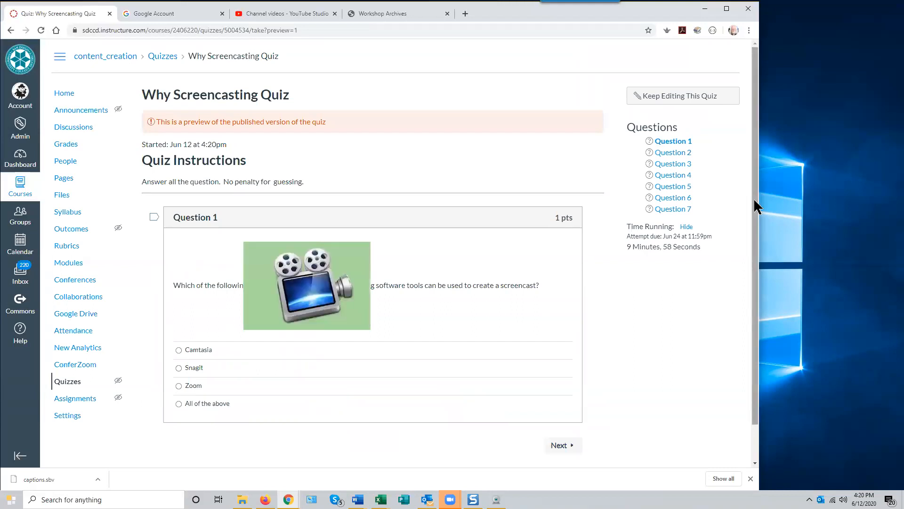
{"action": "scroll", "coordinate": [754, 198], "scroll_direction": "down", "scroll_amount": 1}
{"action": "left_click", "coordinate": [562, 426]}
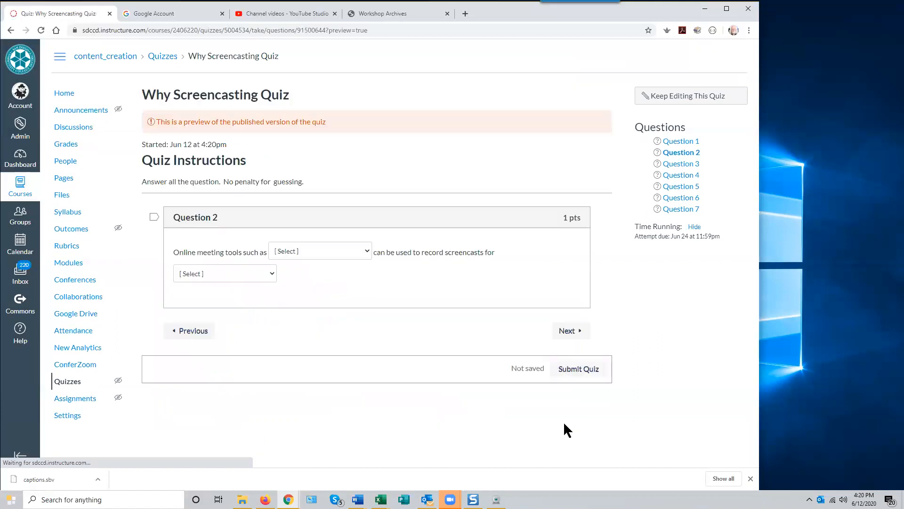
{"action": "left_click", "coordinate": [570, 332]}
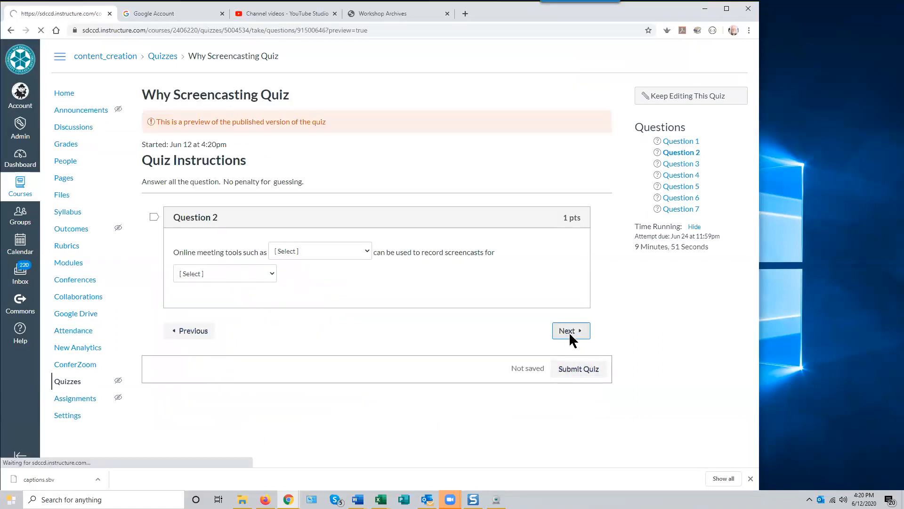
{"action": "left_click", "coordinate": [570, 371]}
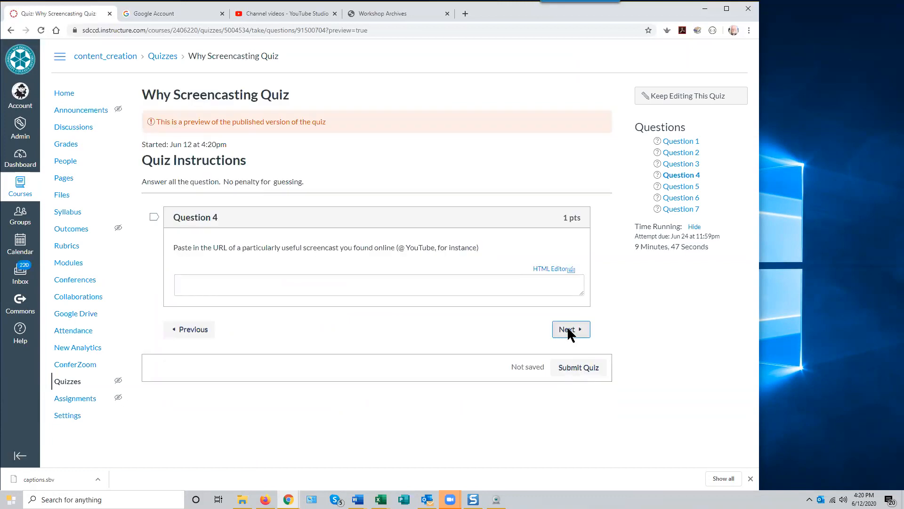
{"action": "left_click", "coordinate": [568, 328]}
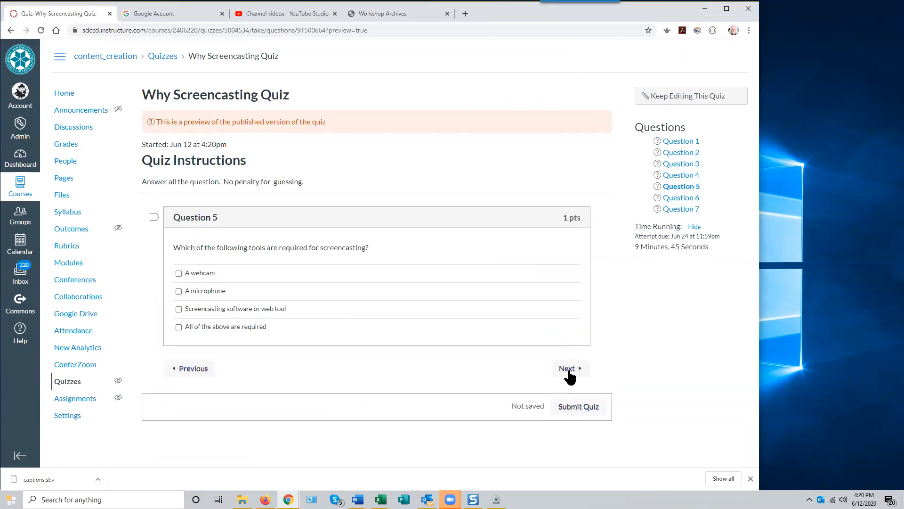
{"action": "left_click", "coordinate": [568, 372]}
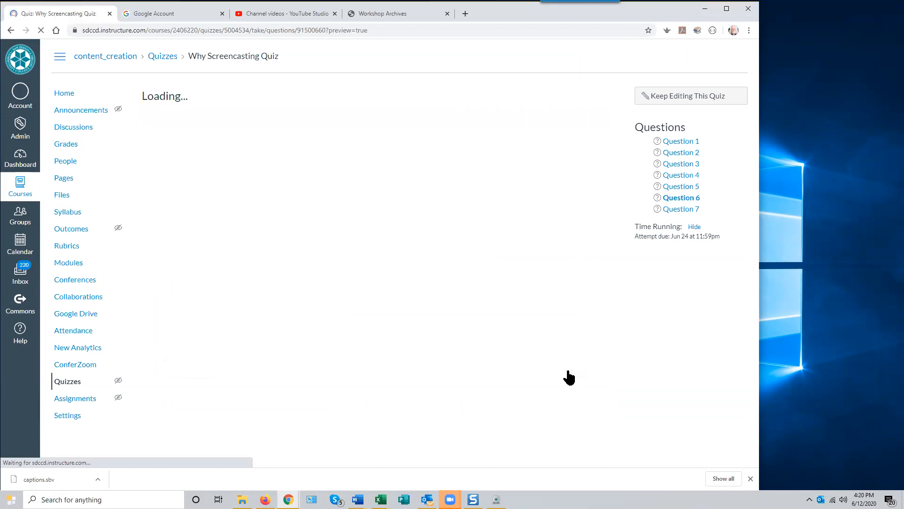
{"action": "left_click", "coordinate": [568, 330]}
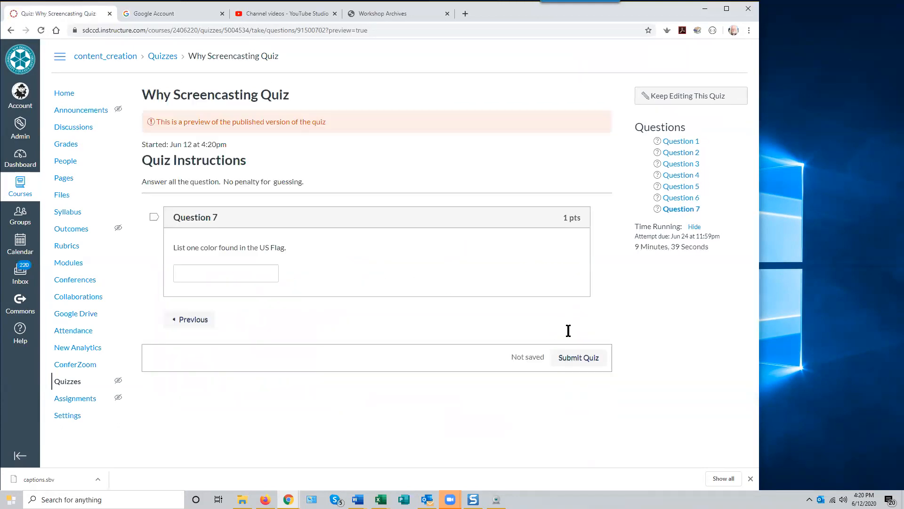
Answer Question 7 with red and submit the preview quiz with the other questions unanswered
{"action": "left_click", "coordinate": [184, 272]}
{"action": "type", "text": "red"}
{"action": "left_click", "coordinate": [576, 359]}
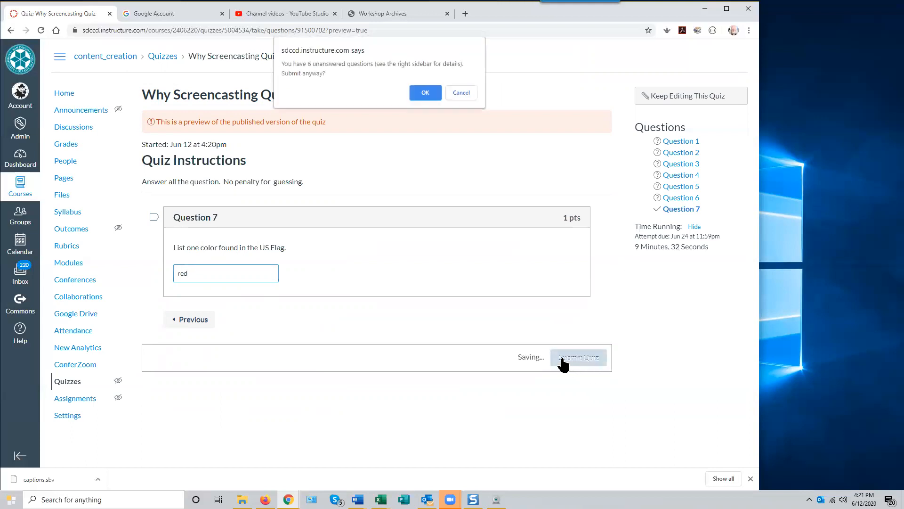
{"action": "left_click", "coordinate": [423, 92]}
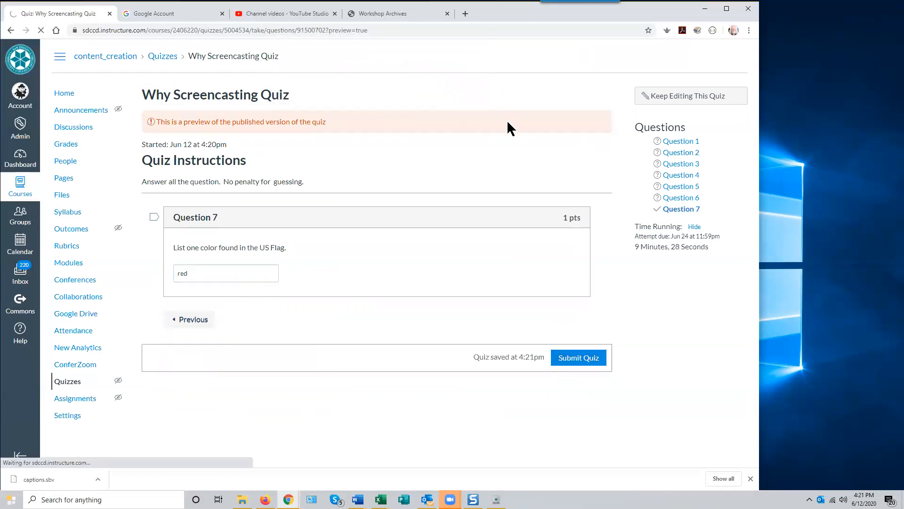
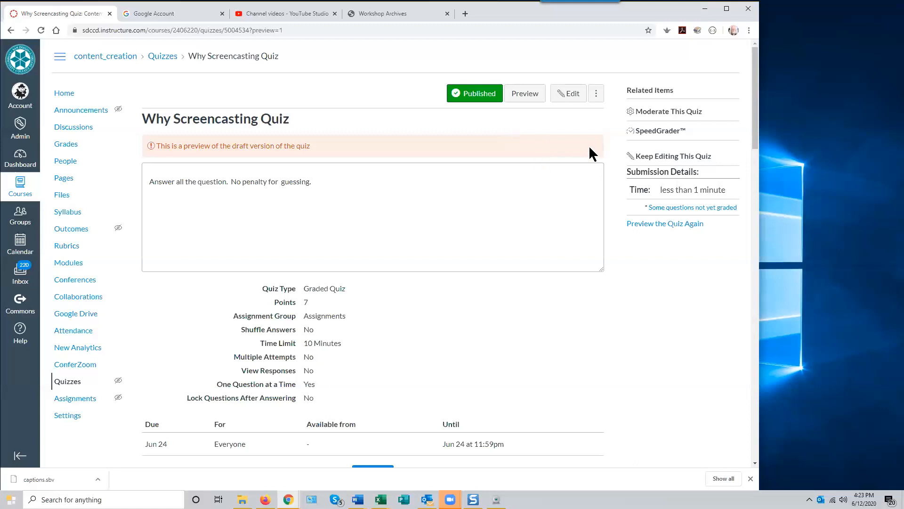
Open the moderation page of the Why Screencasting Quiz and bring up the test student's extension settings
{"action": "left_click", "coordinate": [669, 113]}
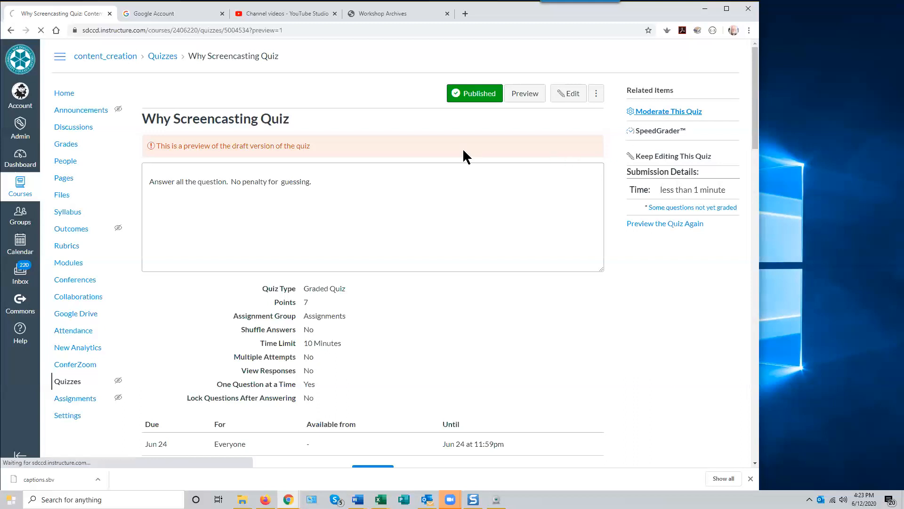
{"action": "left_click", "coordinate": [11, 30]}
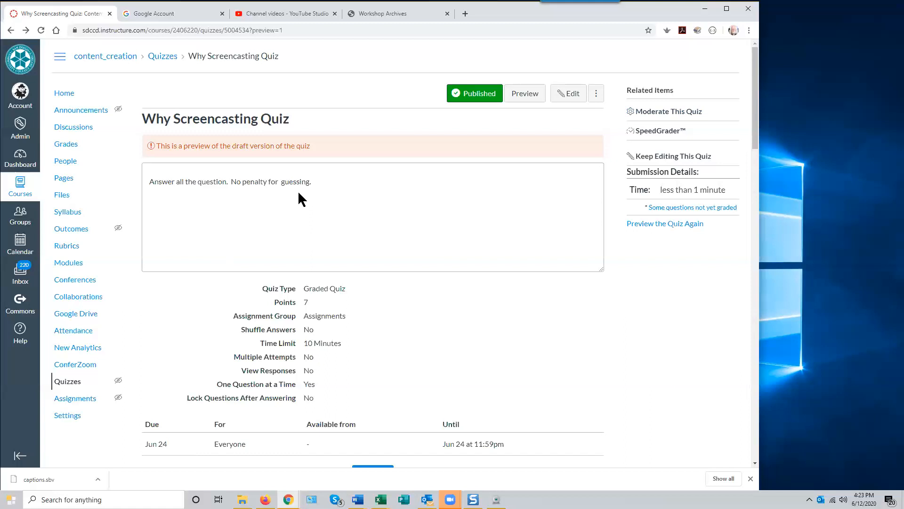
{"action": "left_click", "coordinate": [680, 116]}
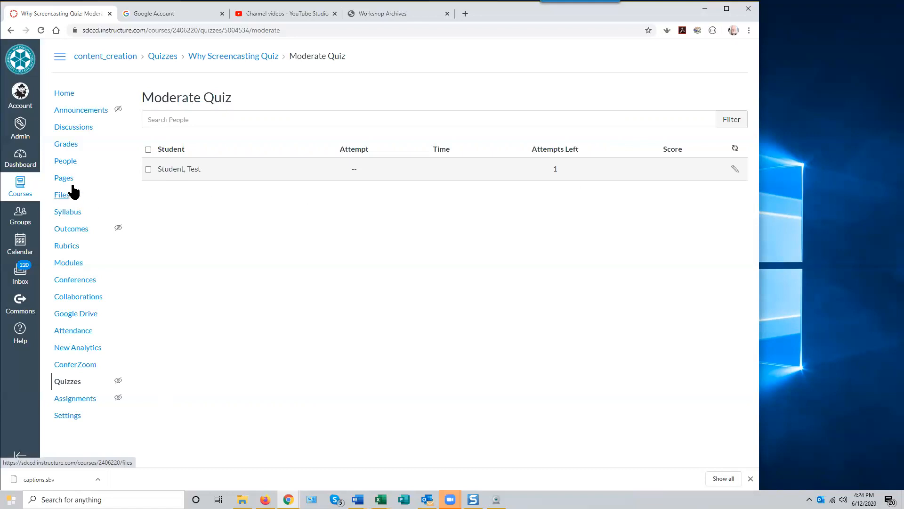
{"action": "left_click", "coordinate": [734, 169]}
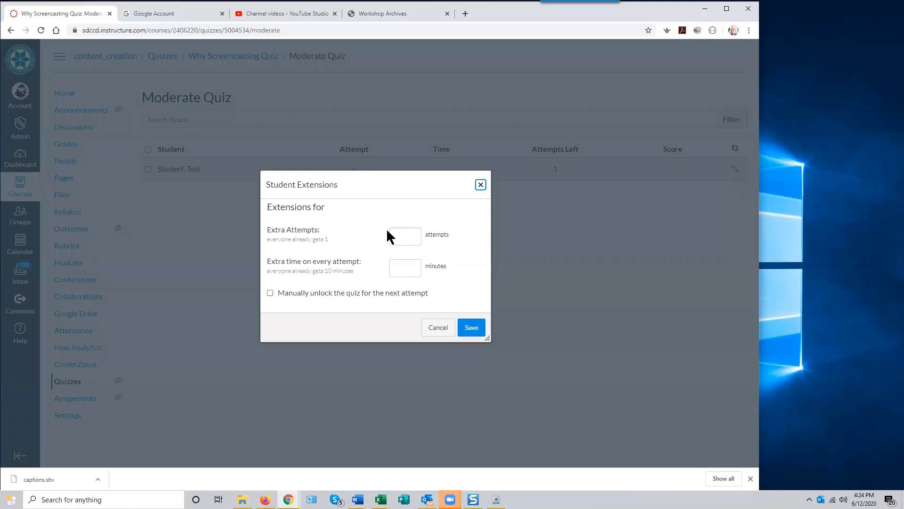
{"action": "left_click", "coordinate": [402, 236]}
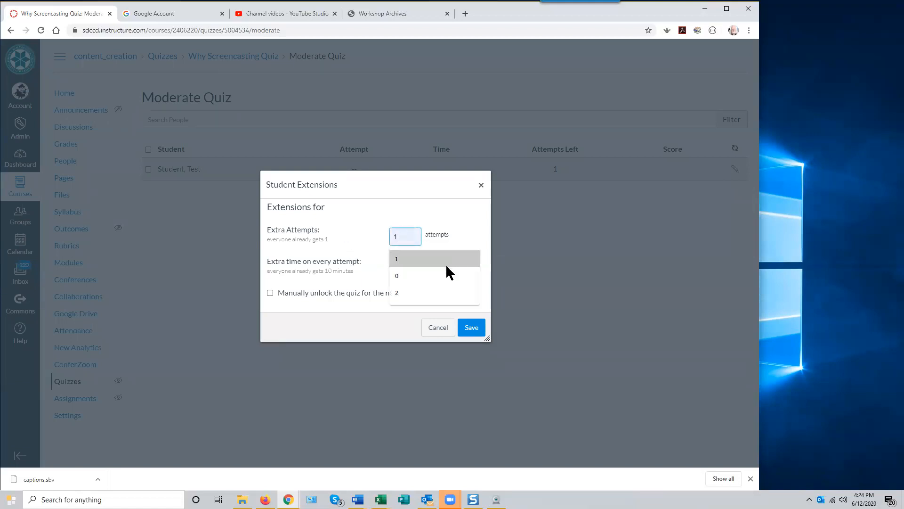
{"action": "left_click", "coordinate": [460, 231]}
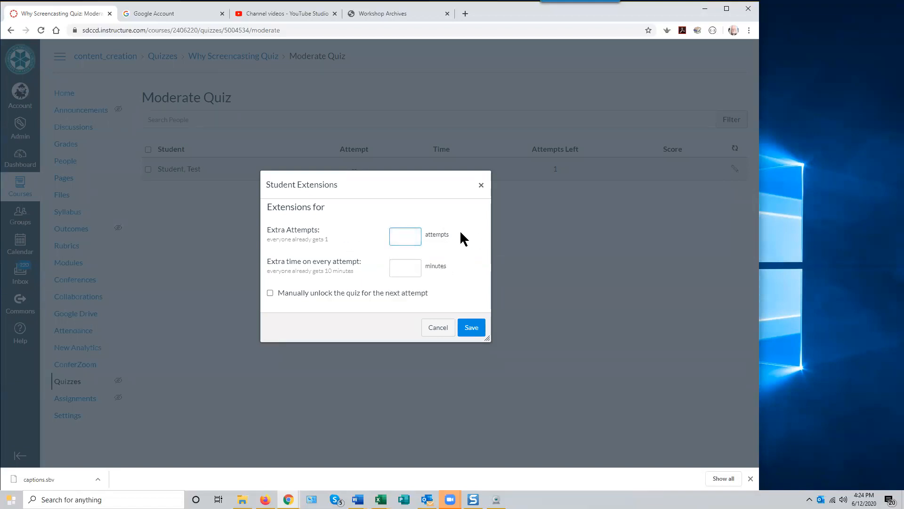
Give the test student 10 extra minutes on every attempt, leave the extra attempts empty and save the extension
{"action": "left_click", "coordinate": [396, 267]}
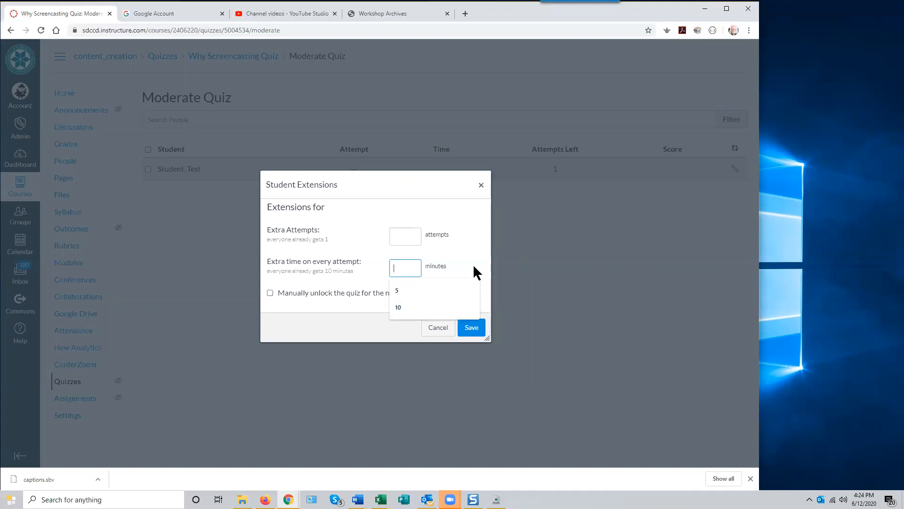
{"action": "type", "text": "20"}
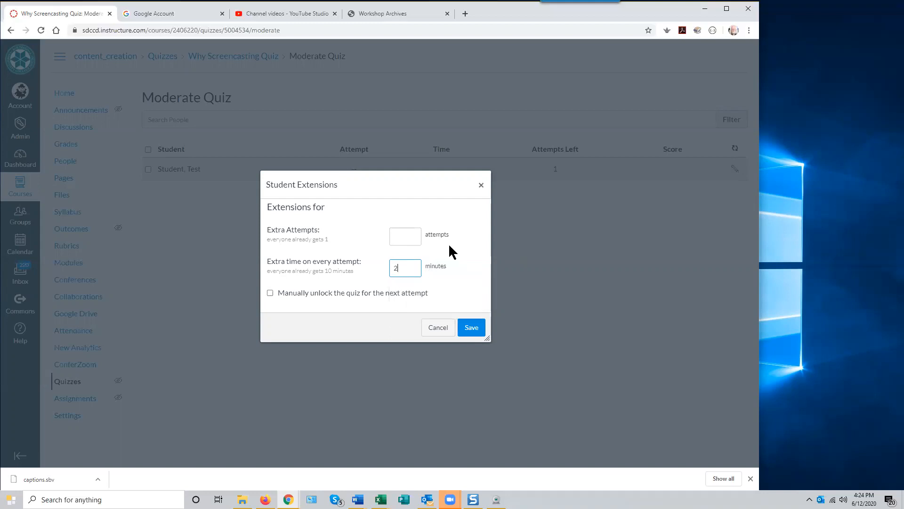
{"action": "key", "text": "BackSpace"}
{"action": "key", "text": "BackSpace"}
{"action": "type", "text": "10"}
{"action": "left_click", "coordinate": [399, 237]}
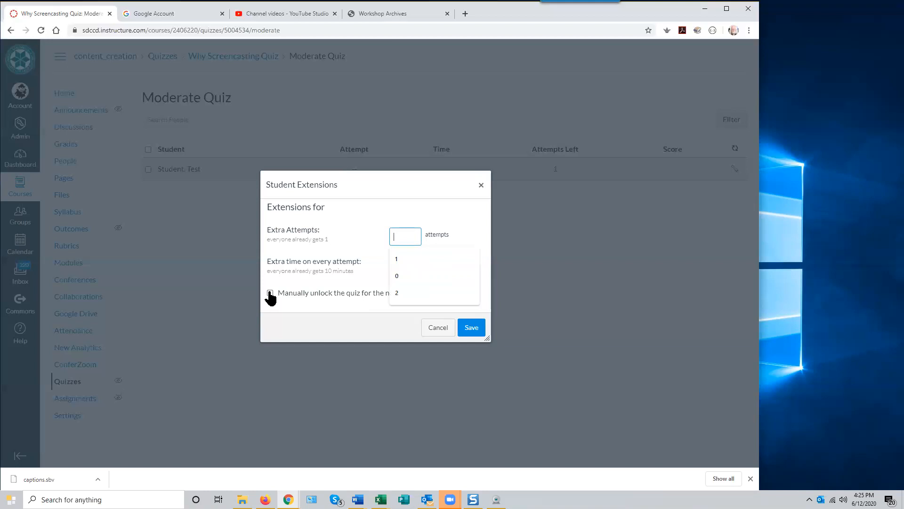
{"action": "left_click", "coordinate": [472, 328]}
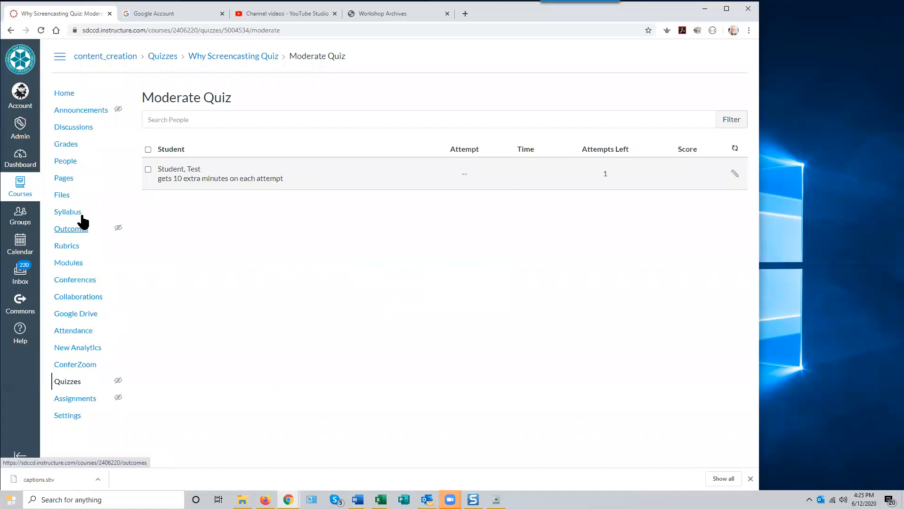
Open the Why Screencasting Quiz for editing from the quiz list, review its options and restrictions, and cancel the edit
{"action": "left_click", "coordinate": [163, 58]}
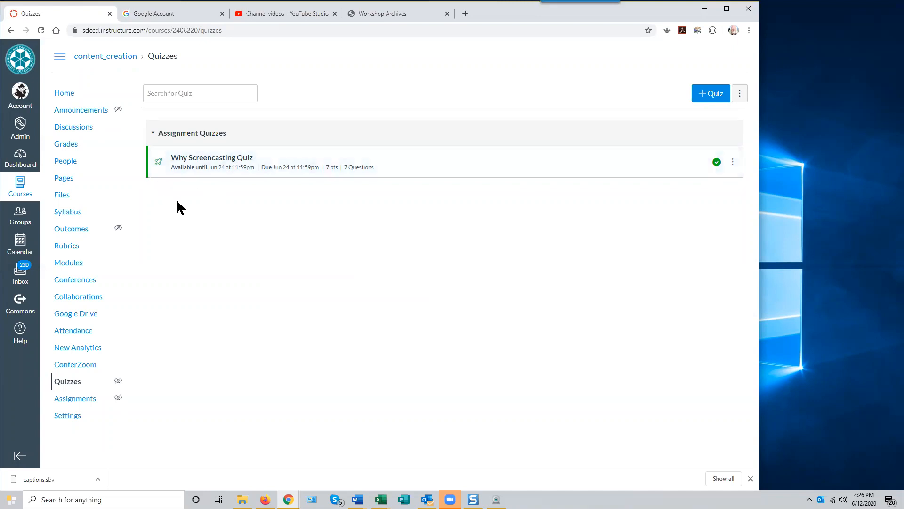
{"action": "left_click", "coordinate": [226, 162]}
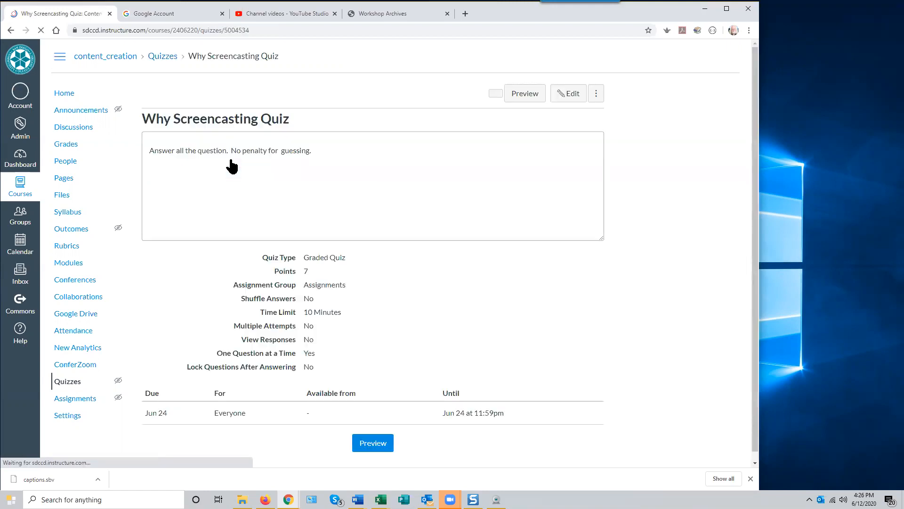
{"action": "left_click", "coordinate": [571, 94]}
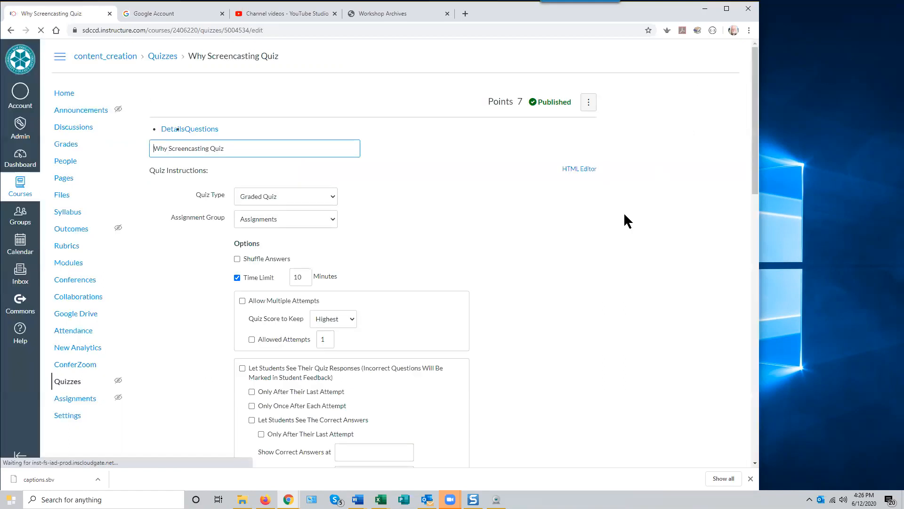
{"action": "scroll", "coordinate": [611, 228], "scroll_direction": "down", "scroll_amount": 5}
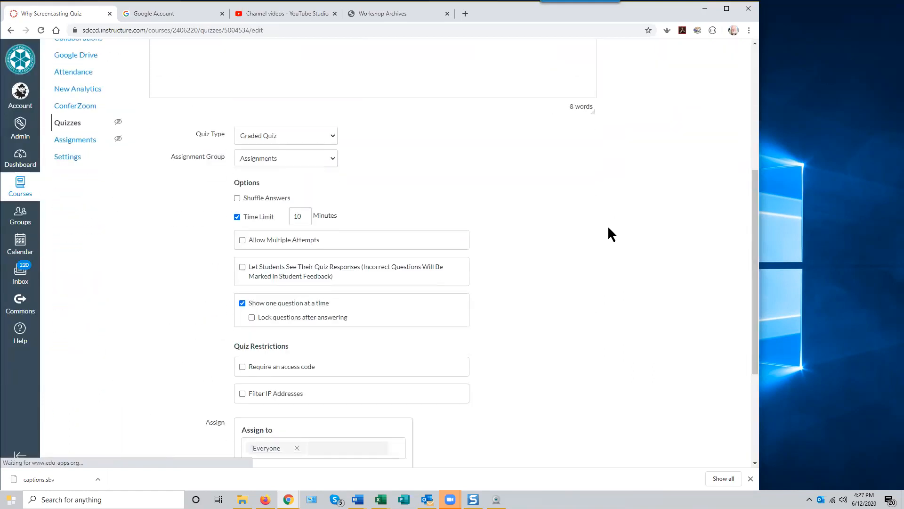
{"action": "scroll", "coordinate": [608, 228], "scroll_direction": "down", "scroll_amount": 4}
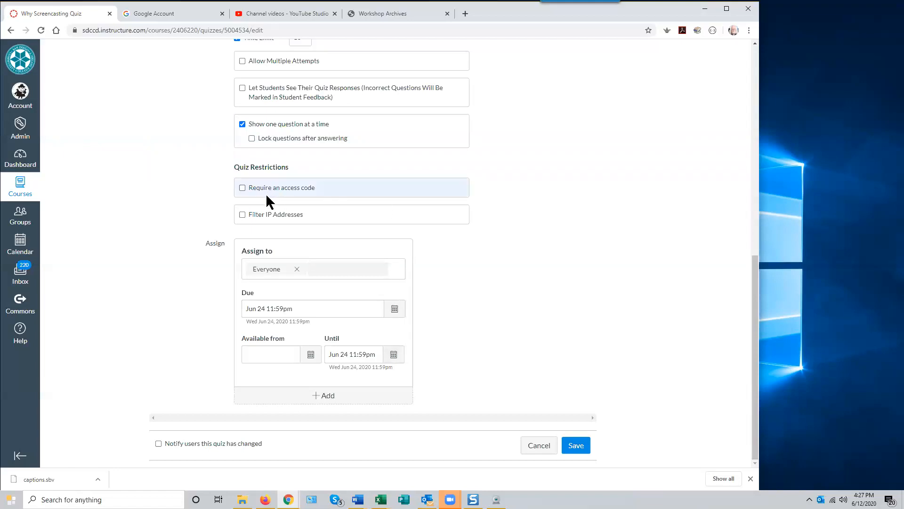
{"action": "left_click", "coordinate": [539, 448]}
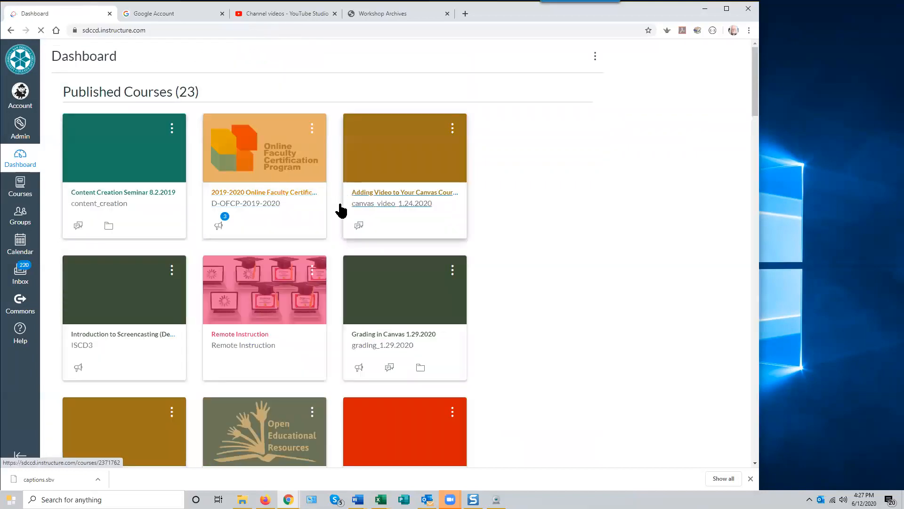
Open the Why Screencasting Quiz in the Introduction to Screencasting (ISCD3) course for editing
{"action": "left_click", "coordinate": [260, 306]}
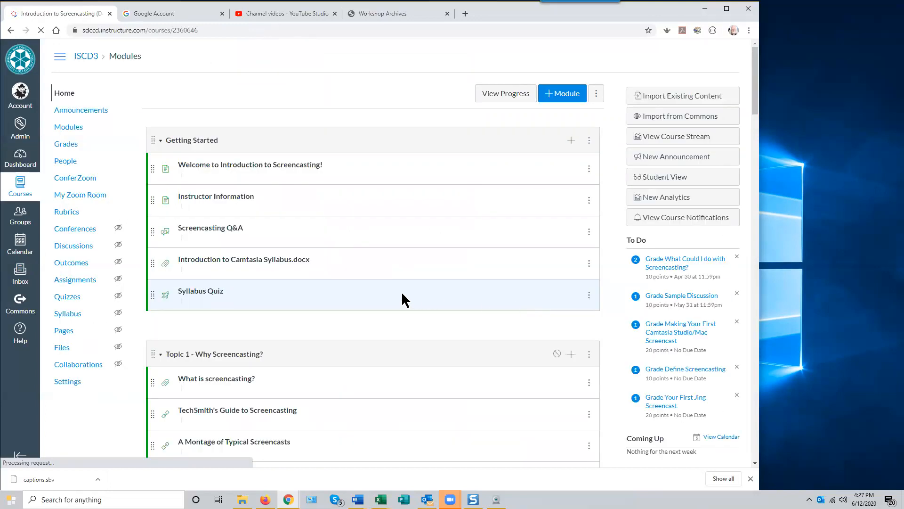
{"action": "scroll", "coordinate": [321, 324], "scroll_direction": "down", "scroll_amount": 3}
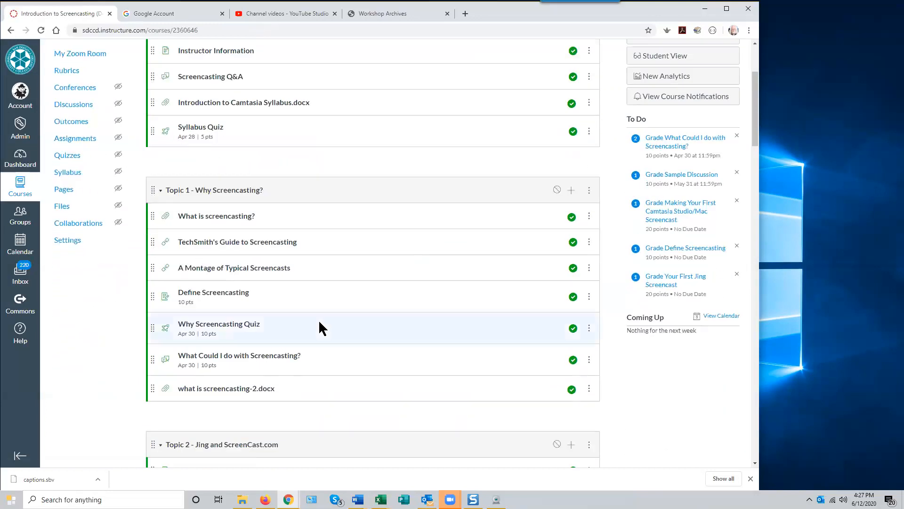
{"action": "left_click", "coordinate": [250, 327]}
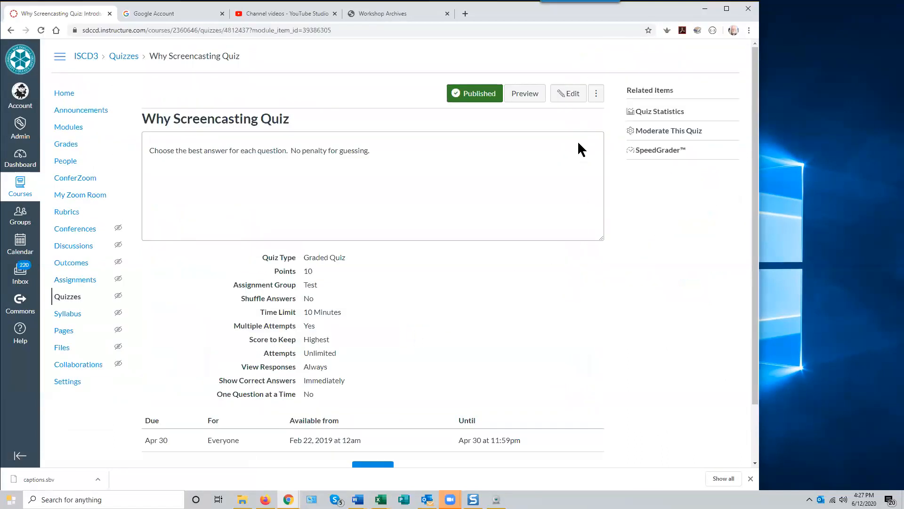
{"action": "left_click", "coordinate": [568, 94]}
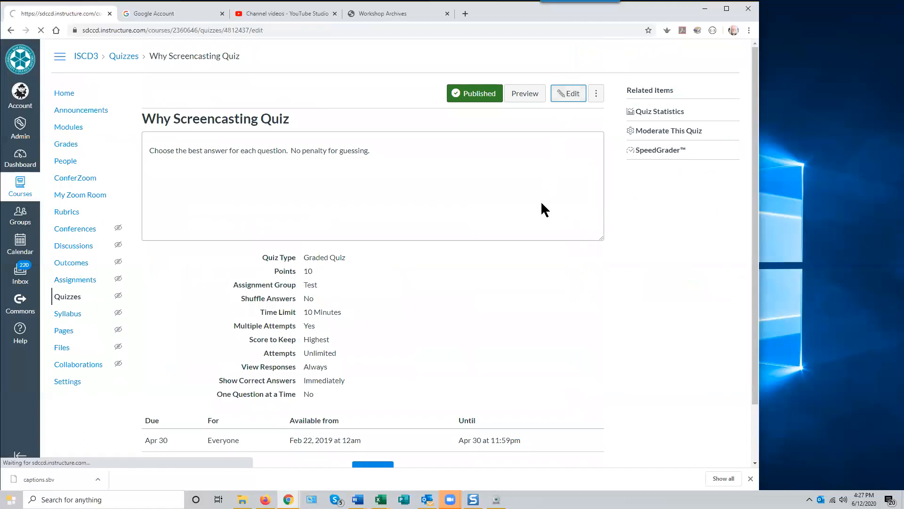
Add a second assignment block to the quiz and assign it to test3 student and test5 student
{"action": "scroll", "coordinate": [538, 244], "scroll_direction": "down", "scroll_amount": 8}
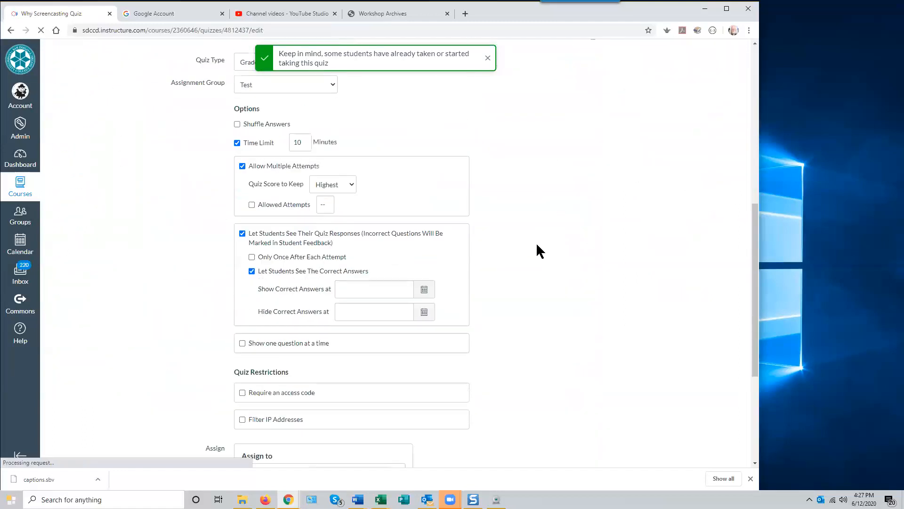
{"action": "scroll", "coordinate": [536, 246], "scroll_direction": "down", "scroll_amount": 3}
{"action": "scroll", "coordinate": [535, 252], "scroll_direction": "down", "scroll_amount": 2}
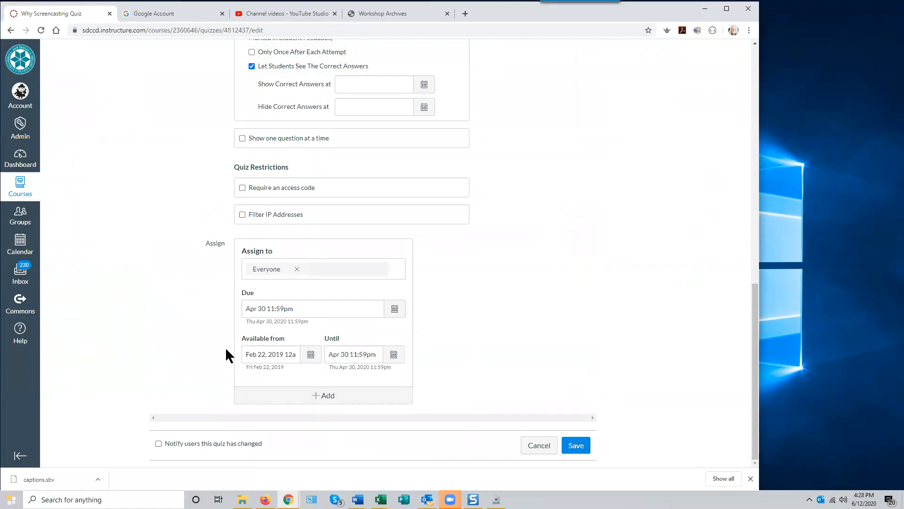
{"action": "left_click", "coordinate": [329, 401]}
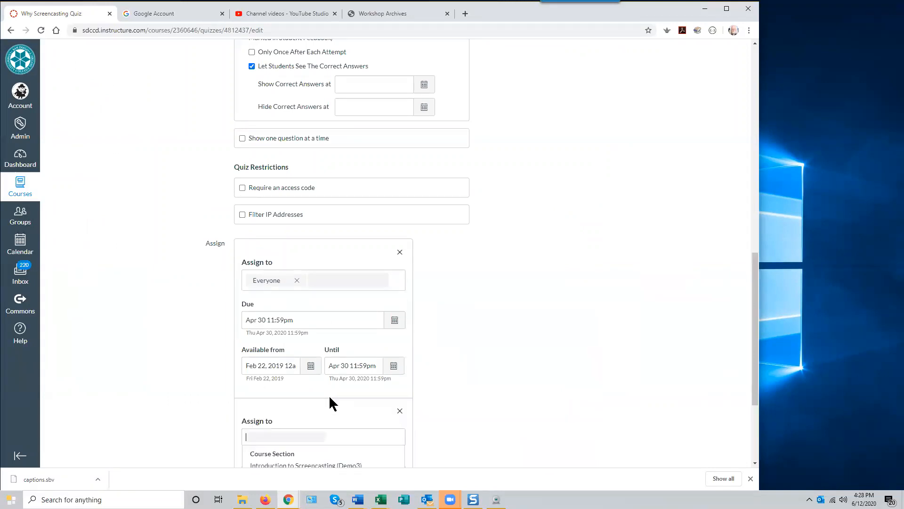
{"action": "scroll", "coordinate": [576, 414], "scroll_direction": "down", "scroll_amount": 3}
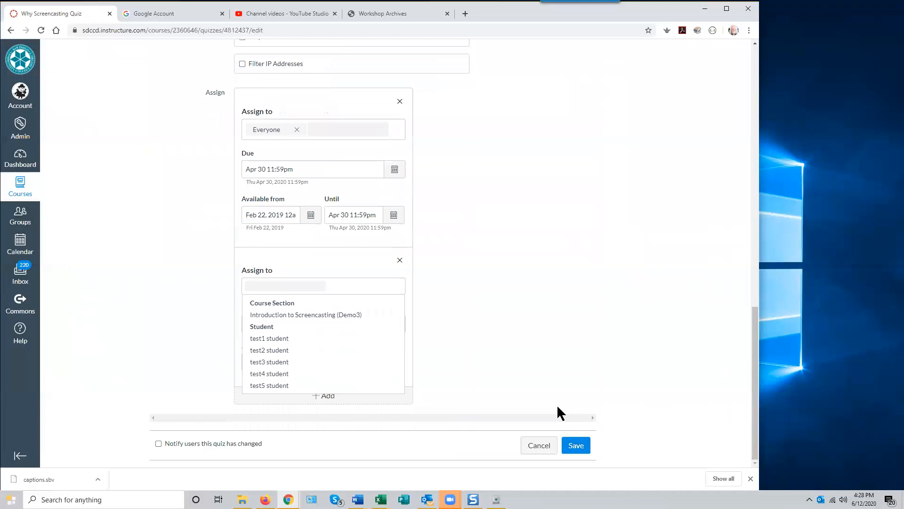
{"action": "left_click", "coordinate": [275, 363]}
{"action": "left_click", "coordinate": [326, 287]}
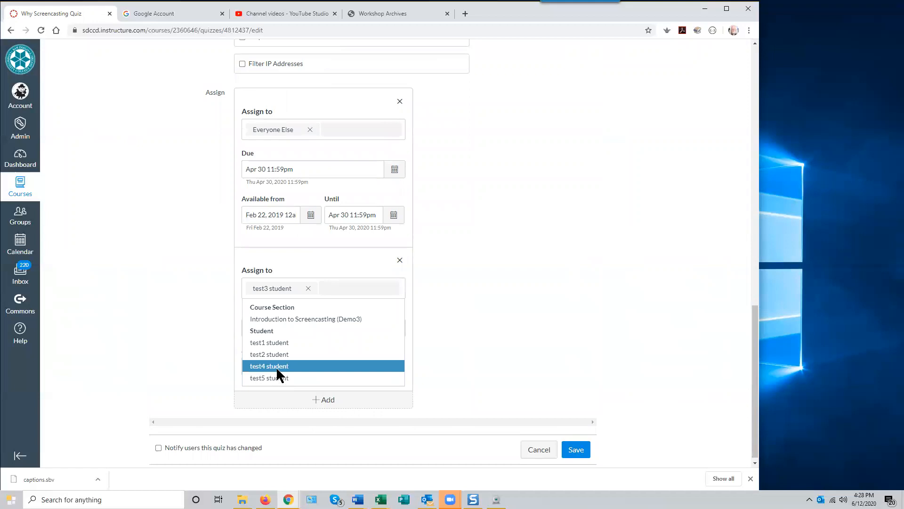
{"action": "left_click", "coordinate": [323, 287]}
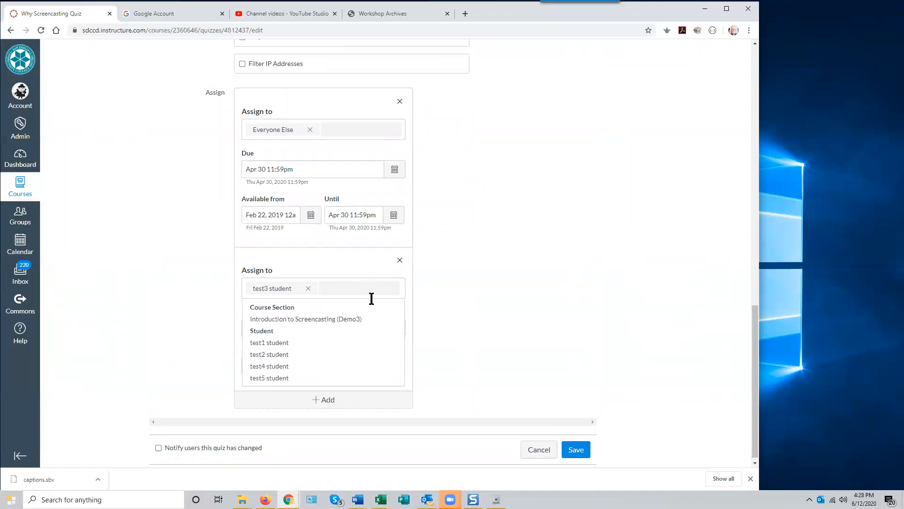
{"action": "type", "text": "test"}
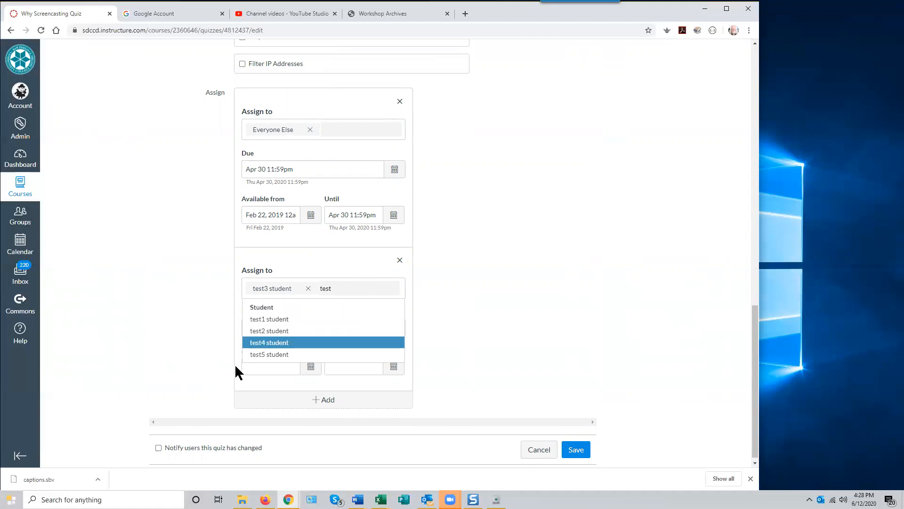
{"action": "left_click", "coordinate": [274, 355]}
{"action": "left_click", "coordinate": [283, 291]}
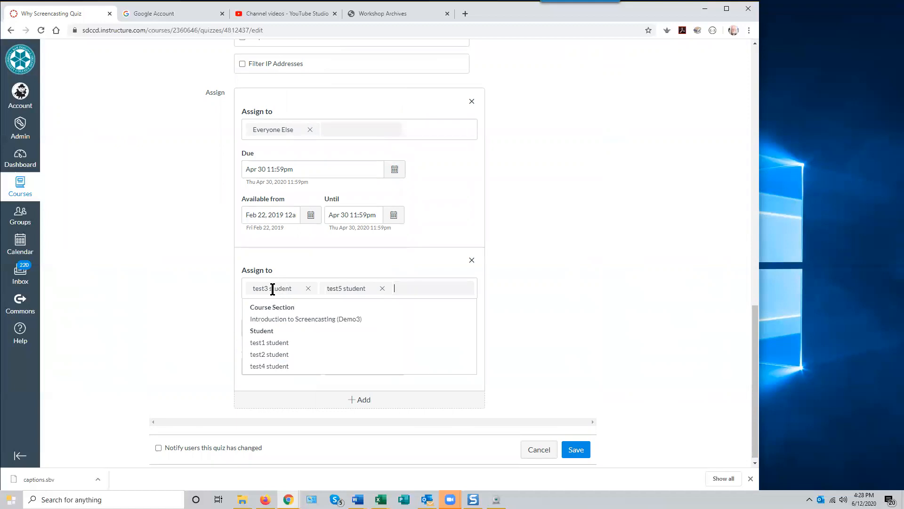
{"action": "left_click", "coordinate": [561, 334]}
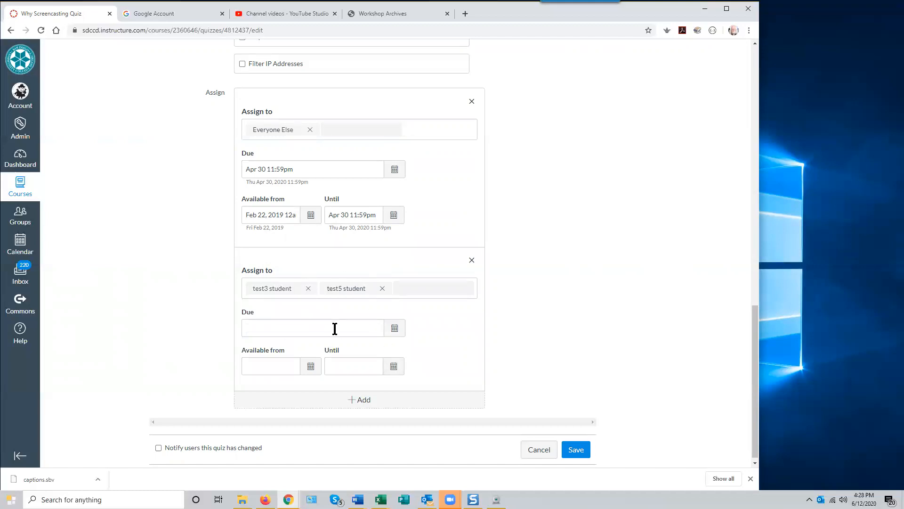
Set both the due date and the until date for test3 student and test5 student to Jun 24 11:59pm
{"action": "left_click", "coordinate": [395, 329]}
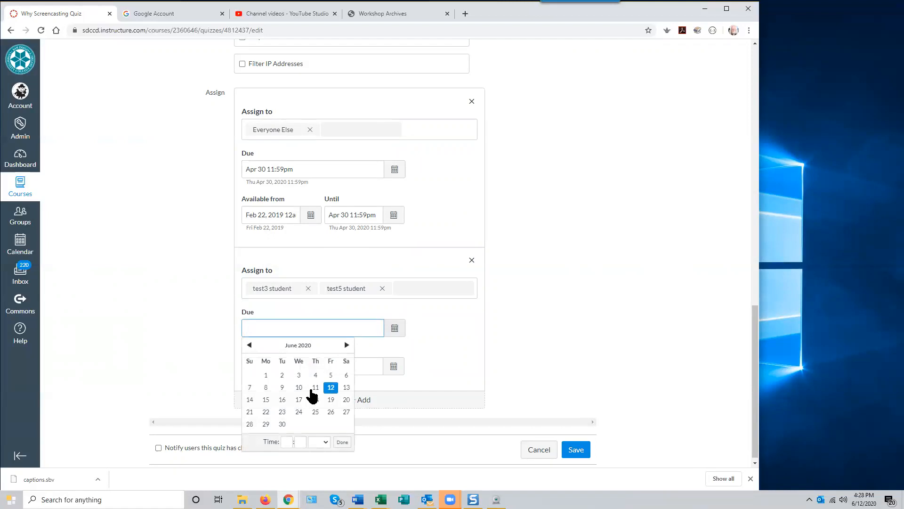
{"action": "left_click", "coordinate": [298, 411]}
{"action": "left_click", "coordinate": [495, 356]}
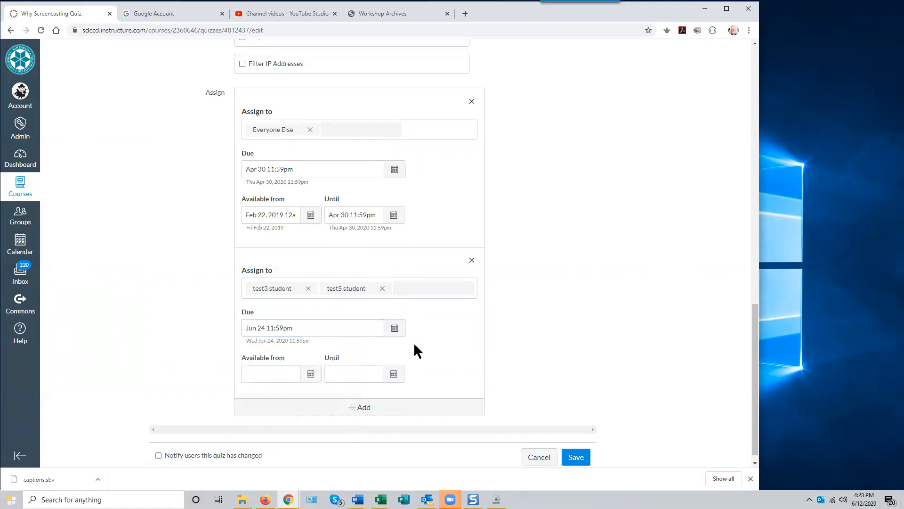
{"action": "left_click", "coordinate": [392, 375]}
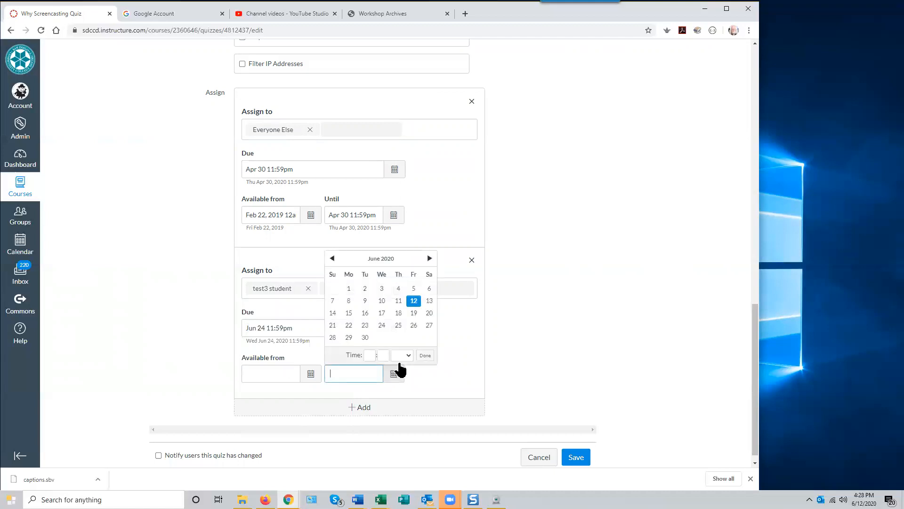
{"action": "left_click", "coordinate": [382, 325]}
{"action": "left_click", "coordinate": [527, 345]}
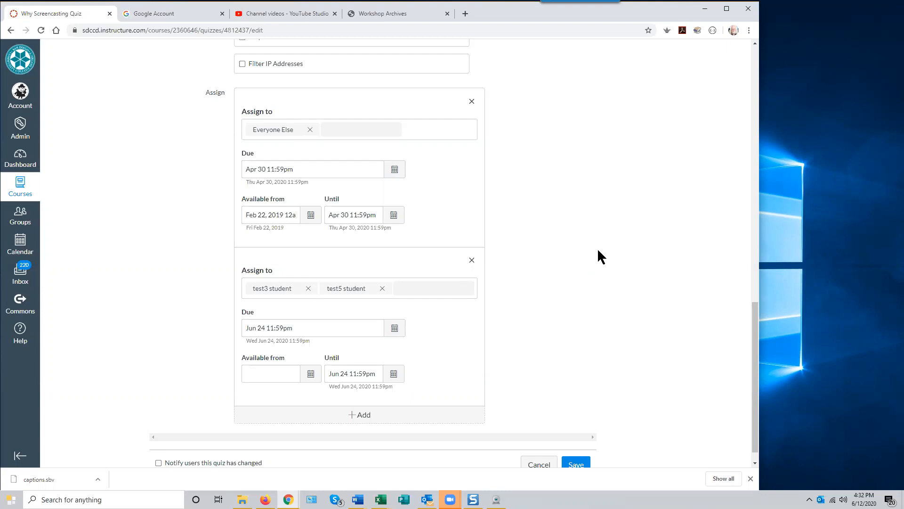
Leave the quiz editor without saving and open the ISCD3 course's gradebook
{"action": "scroll", "coordinate": [509, 249], "scroll_direction": "up", "scroll_amount": 15}
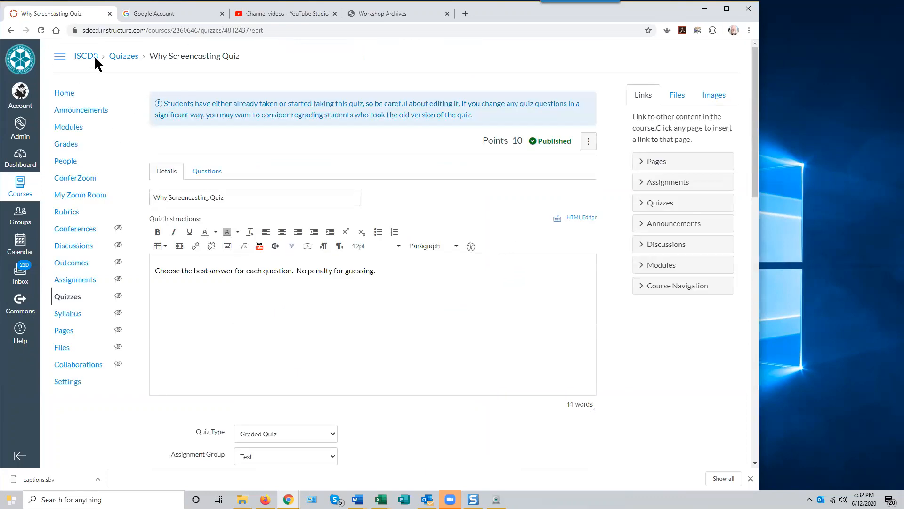
{"action": "left_click", "coordinate": [68, 144]}
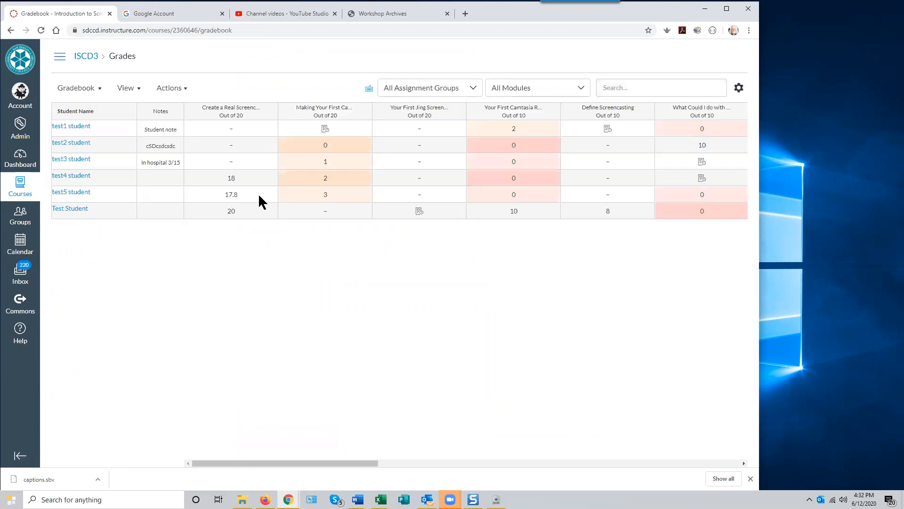
Try an automatic late-submission deduction of 10 percent per Day in the gradebook's late policies and discard the changes
{"action": "left_click_drag", "start_coordinate": [370, 463], "coordinate": [739, 482]}
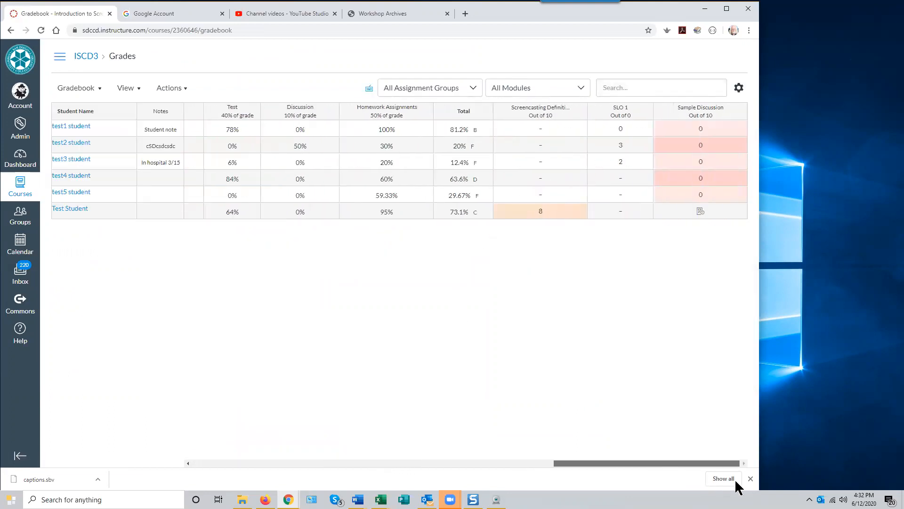
{"action": "left_click", "coordinate": [738, 88]}
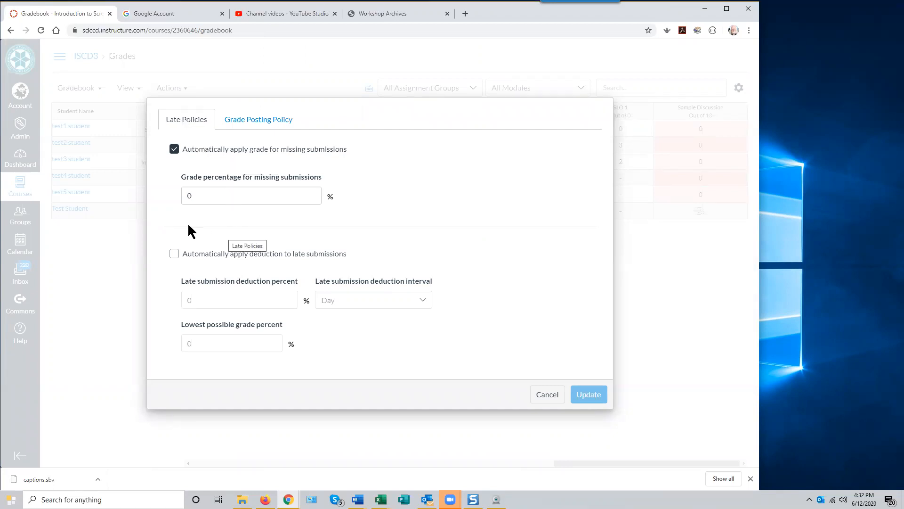
{"action": "left_click", "coordinate": [173, 252]}
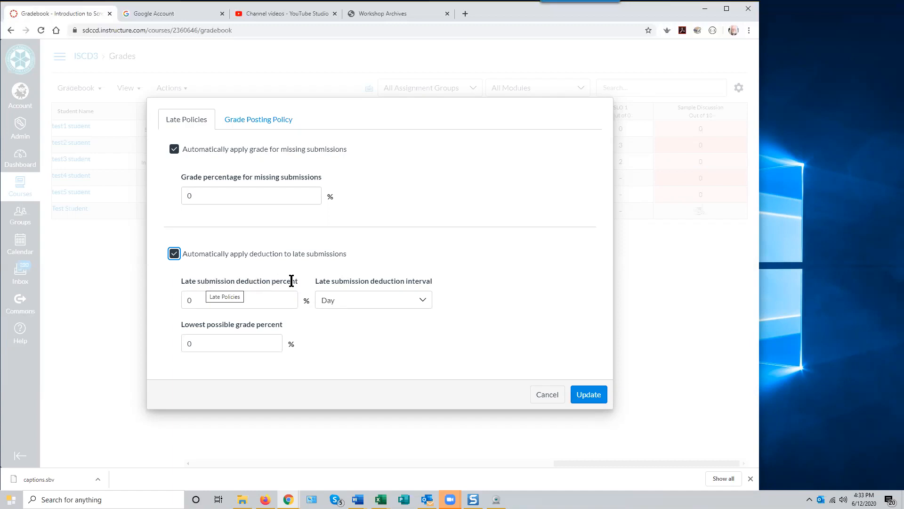
{"action": "key", "text": "Tab"}
{"action": "key", "text": "BackSpace"}
{"action": "type", "text": "10"}
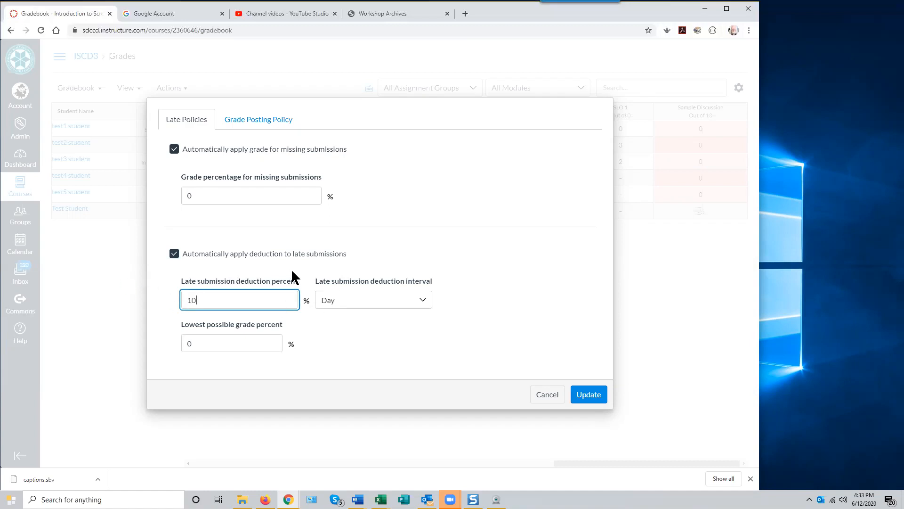
{"action": "left_click", "coordinate": [423, 301]}
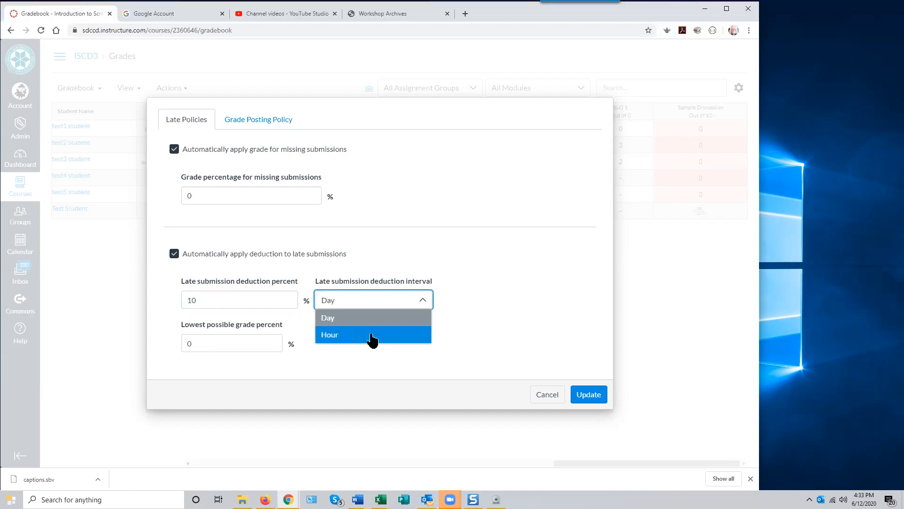
{"action": "left_click", "coordinate": [376, 320]}
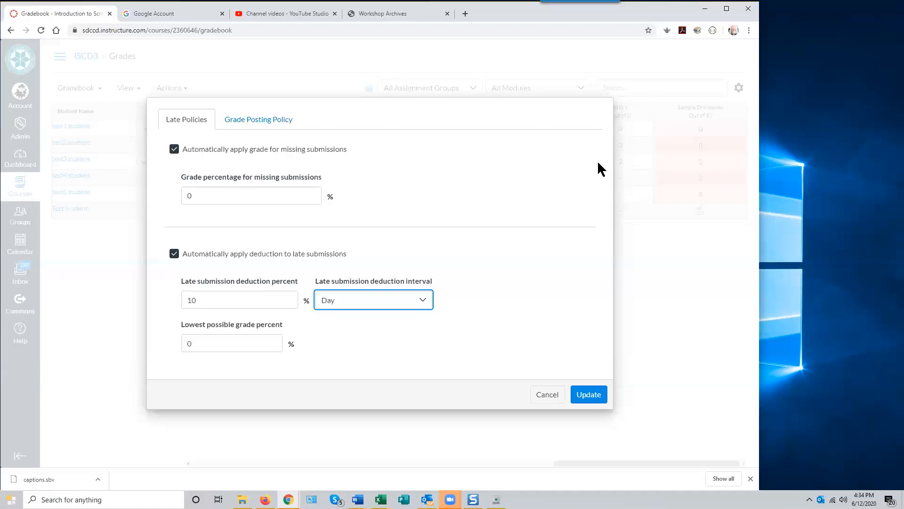
{"action": "left_click", "coordinate": [548, 395]}
Examine the students' scores and missing-work shading across the gradebook's assignment, quiz and group total columns
{"action": "left_click_drag", "start_coordinate": [588, 457], "coordinate": [218, 465]}
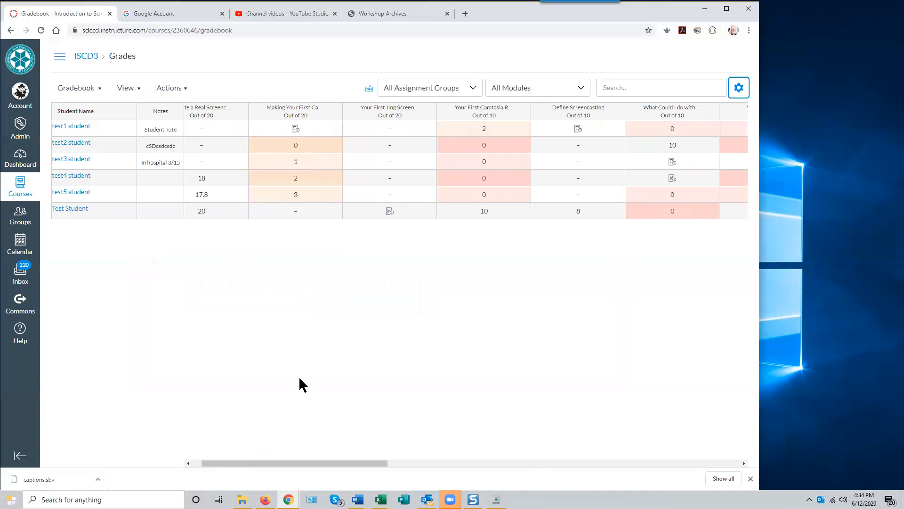
{"action": "left_click_drag", "start_coordinate": [316, 460], "coordinate": [366, 469]}
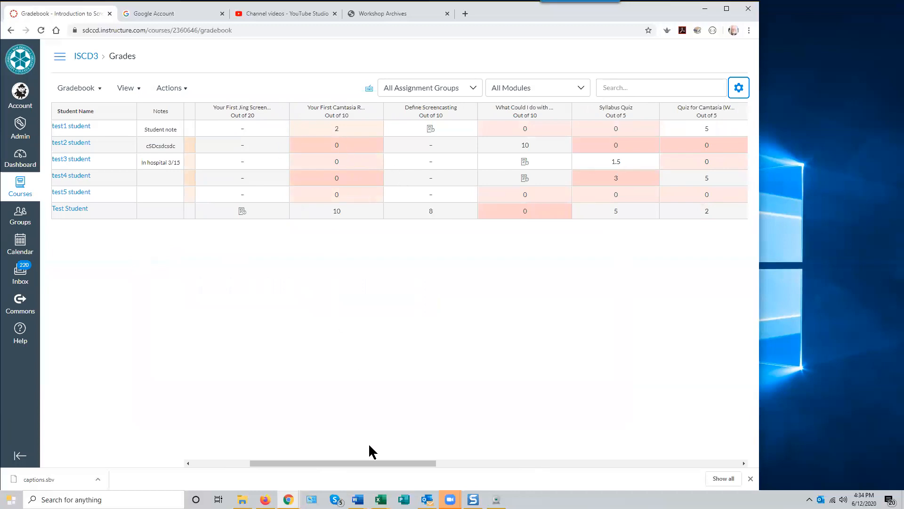
{"action": "left_click_drag", "start_coordinate": [386, 462], "coordinate": [587, 467]}
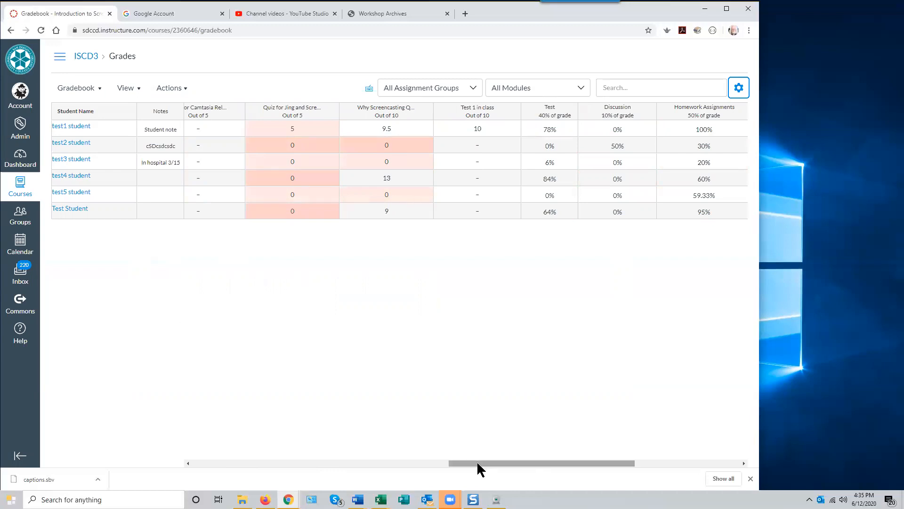
{"action": "left_click_drag", "start_coordinate": [478, 461], "coordinate": [401, 459]}
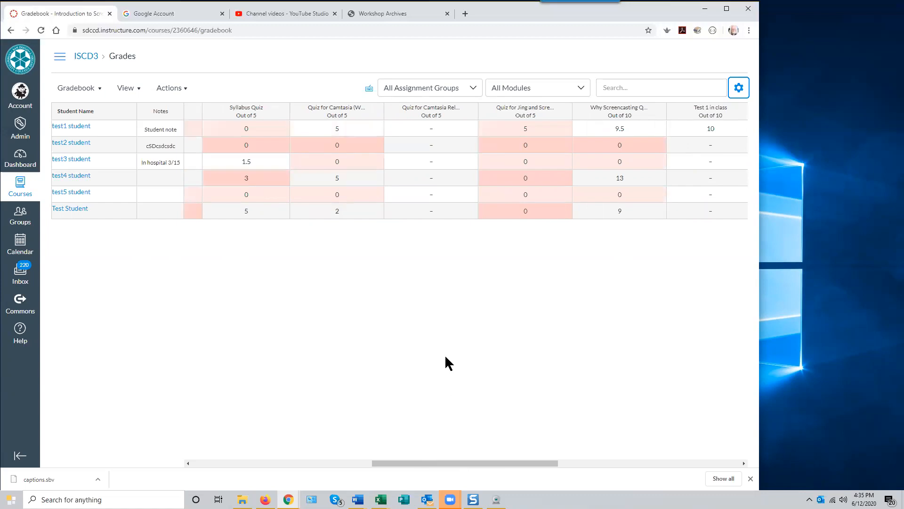
{"action": "left_click_drag", "start_coordinate": [478, 461], "coordinate": [558, 462]}
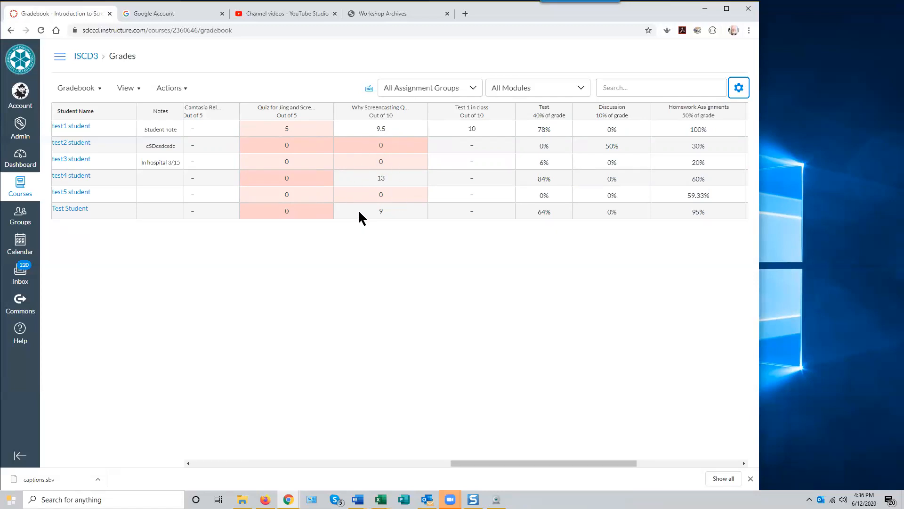
{"action": "left_click_drag", "start_coordinate": [487, 462], "coordinate": [423, 462]}
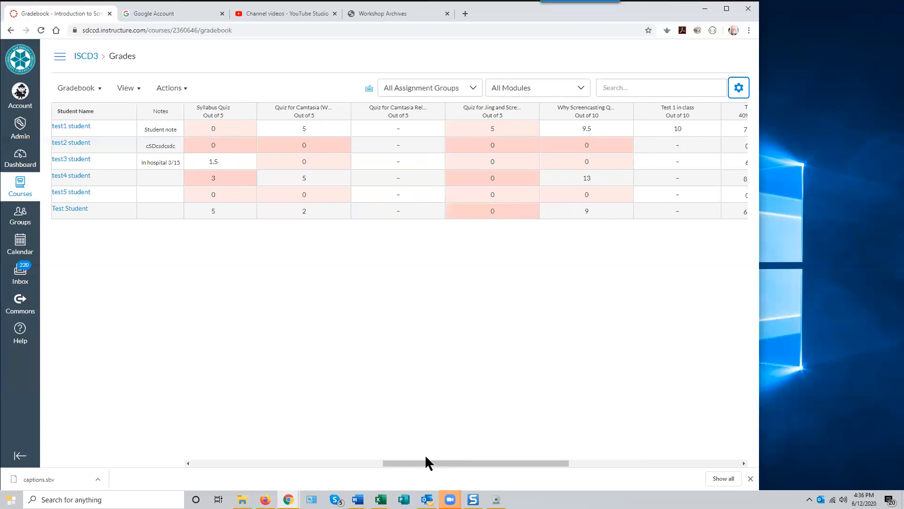
{"action": "left_click_drag", "start_coordinate": [456, 463], "coordinate": [428, 463]}
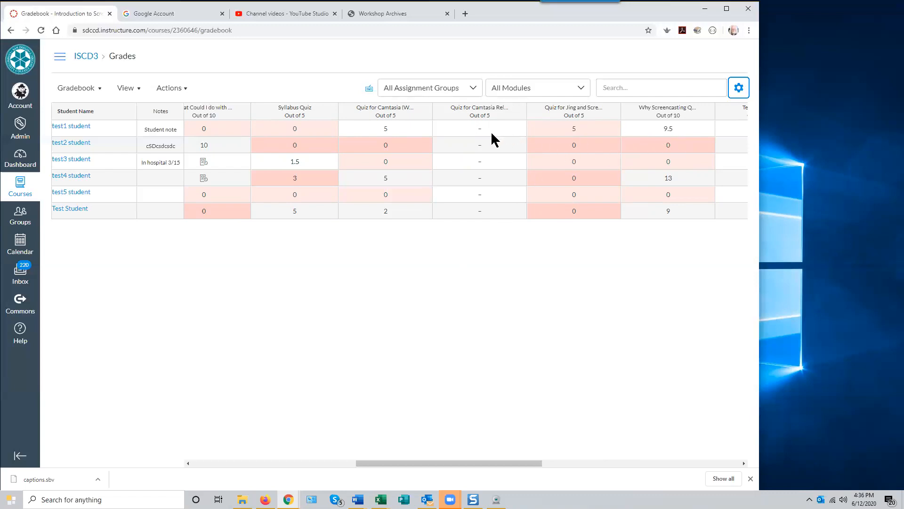
{"action": "left_click_drag", "start_coordinate": [441, 460], "coordinate": [352, 455]}
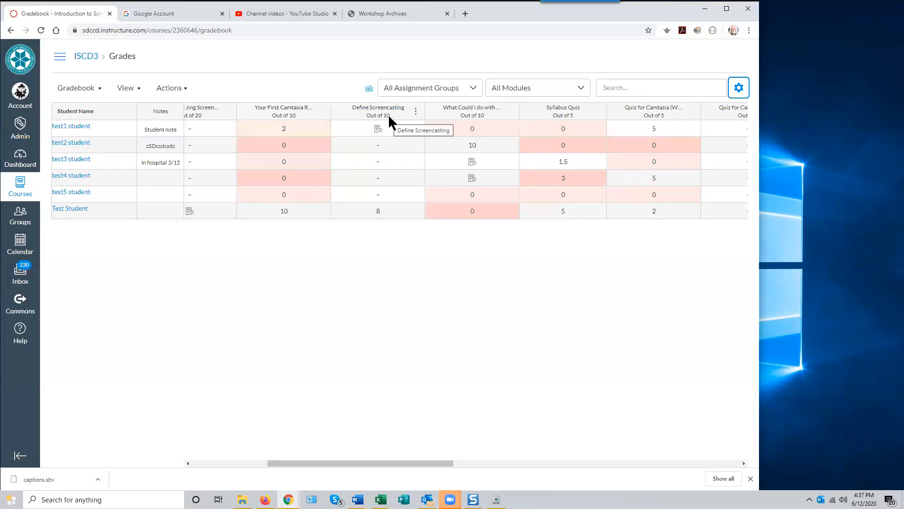
Filter the gradebook to the Homework Assignments group and open the grade details of test1 student's Define Screencasting submission
{"action": "left_click", "coordinate": [474, 89]}
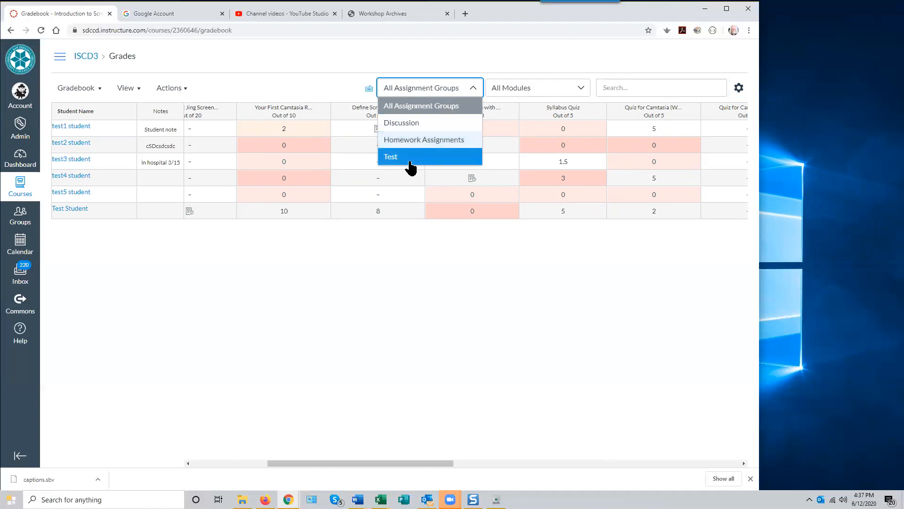
{"action": "left_click", "coordinate": [419, 141]}
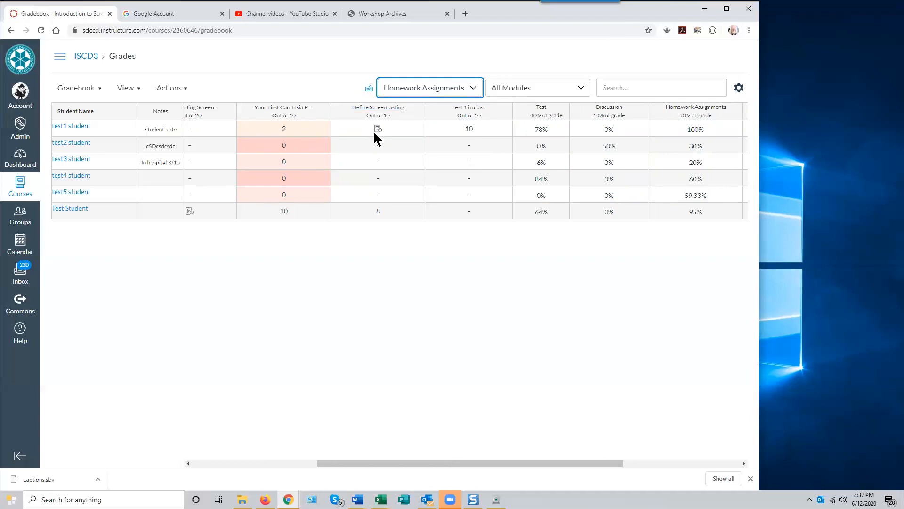
{"action": "key", "text": "ctrl+plus"}
{"action": "key", "text": "ctrl+plus"}
{"action": "key", "text": "ctrl+plus"}
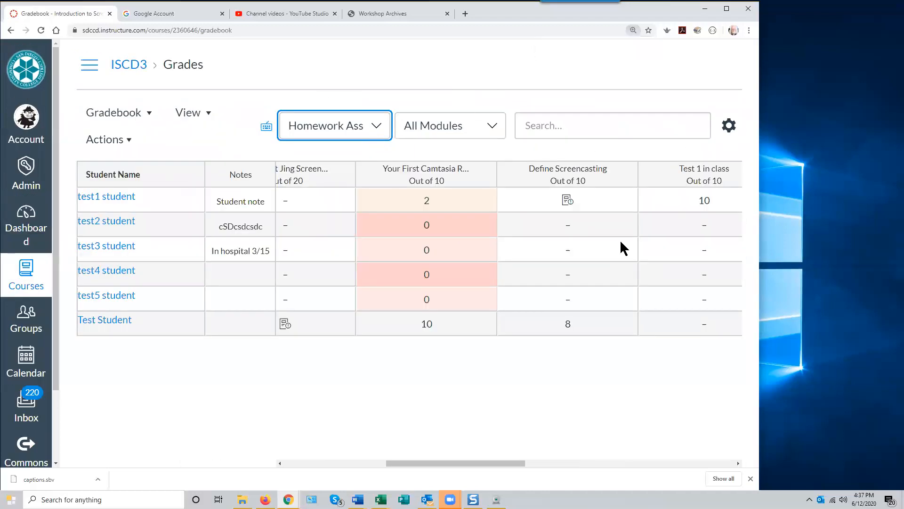
{"action": "left_click", "coordinate": [566, 202]}
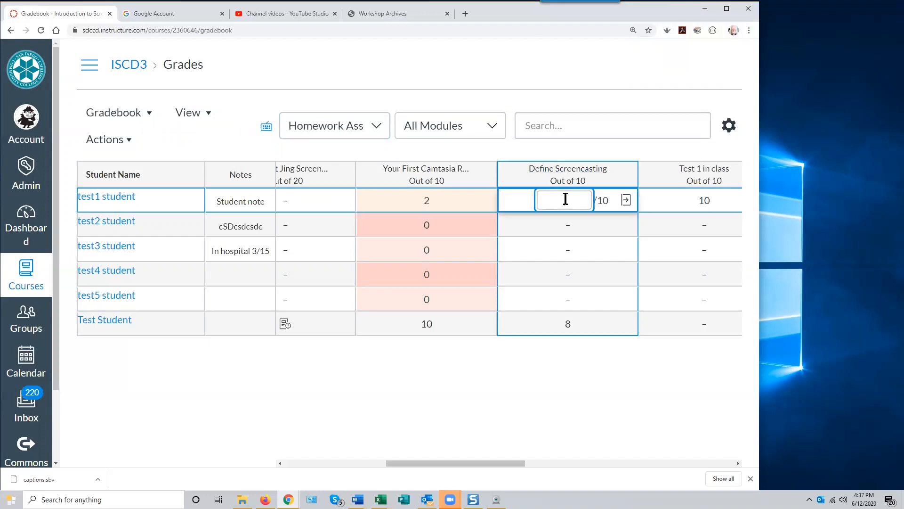
{"action": "left_click", "coordinate": [626, 202]}
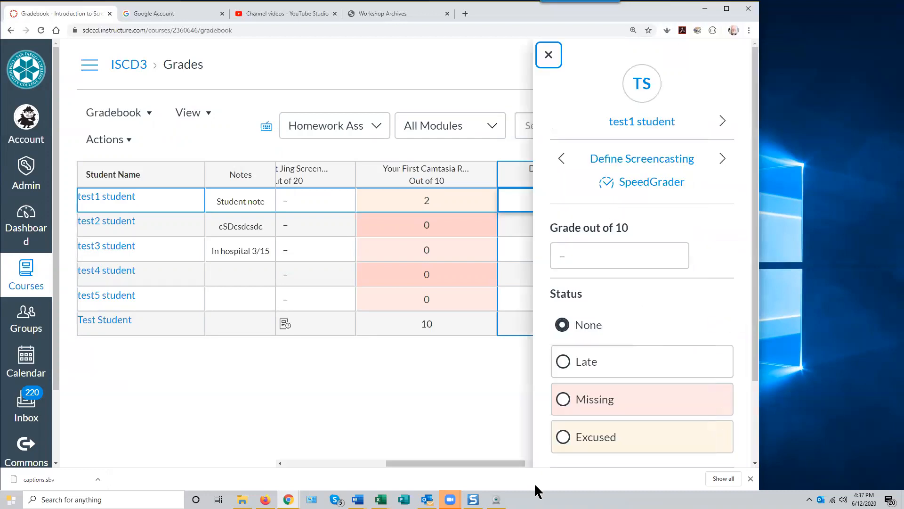
Restore the page's normal zoom and open test1 student's Define Screencasting submission in SpeedGrader
{"action": "key", "text": "ctrl+minus"}
{"action": "key", "text": "ctrl+minus"}
{"action": "key", "text": "ctrl+minus"}
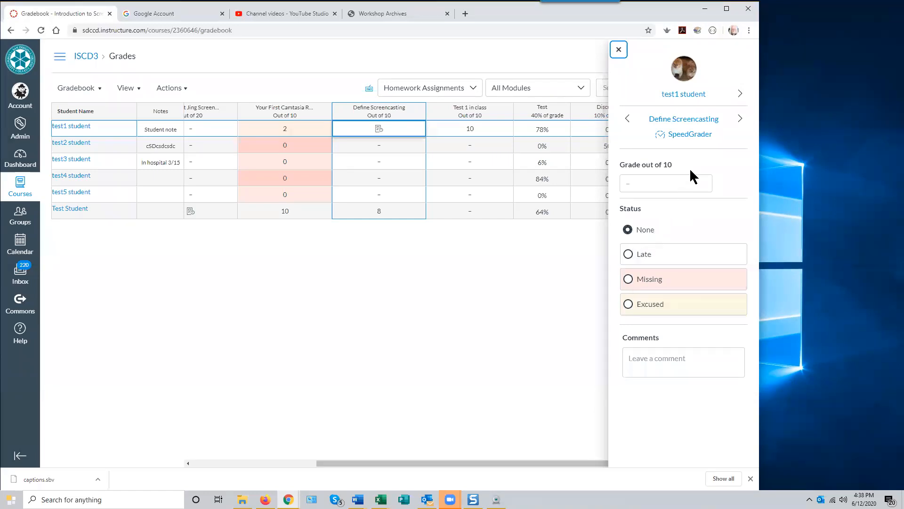
{"action": "left_click", "coordinate": [689, 135]}
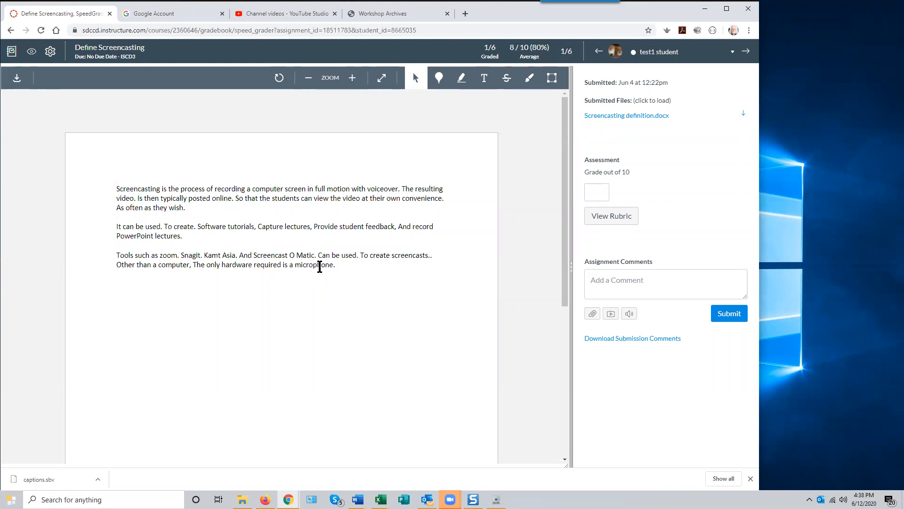
Circle the word "video" in the submission's first paragraph with a thick blue freehand line and attach the comment "or animated gif"
{"action": "left_click", "coordinate": [534, 80]}
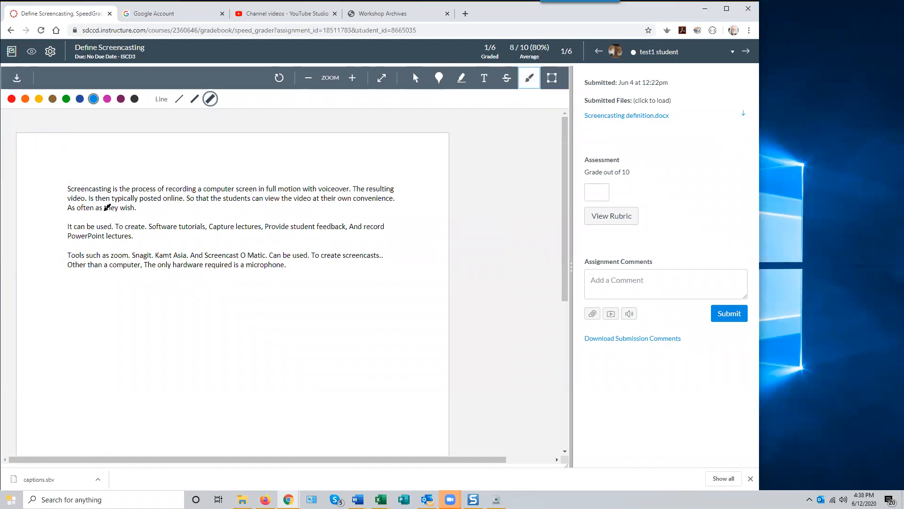
{"action": "mouse_move", "coordinate": [91, 194]}
{"action": "left_mouse_down"}
{"action": "mouse_move", "coordinate": [68, 195]}
{"action": "mouse_move", "coordinate": [78, 212]}
{"action": "mouse_move", "coordinate": [90, 191]}
{"action": "left_mouse_up"}
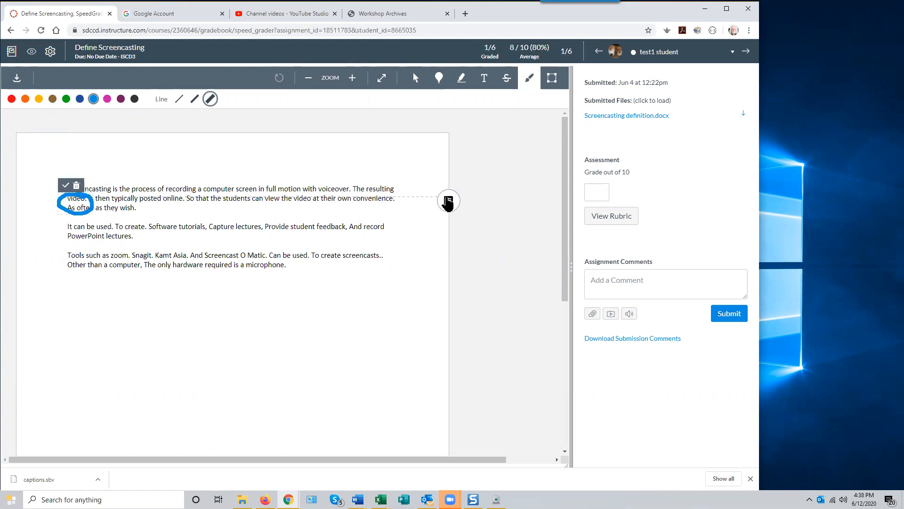
{"action": "left_click", "coordinate": [448, 201]}
{"action": "type", "text": "or annot"}
{"action": "type", "text": "aed gif"}
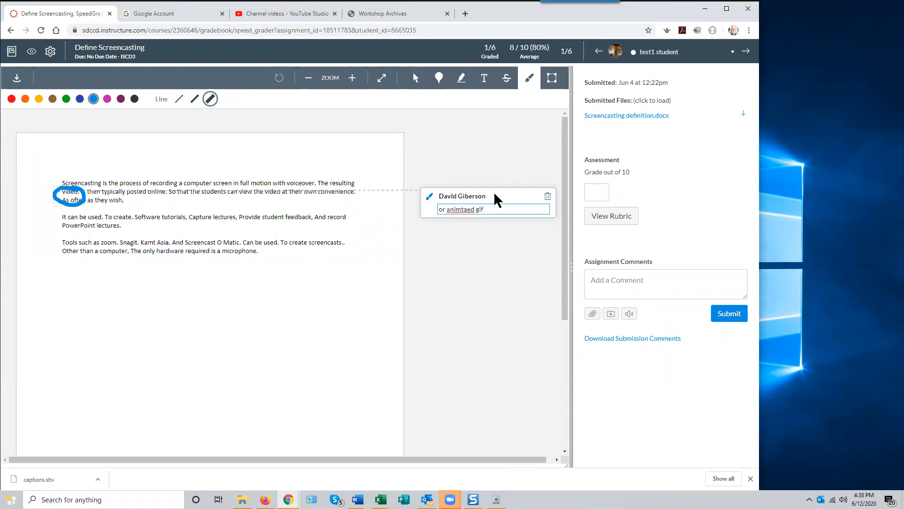
{"action": "right_click", "coordinate": [468, 209]}
{"action": "left_click", "coordinate": [494, 219]}
{"action": "left_click", "coordinate": [502, 251]}
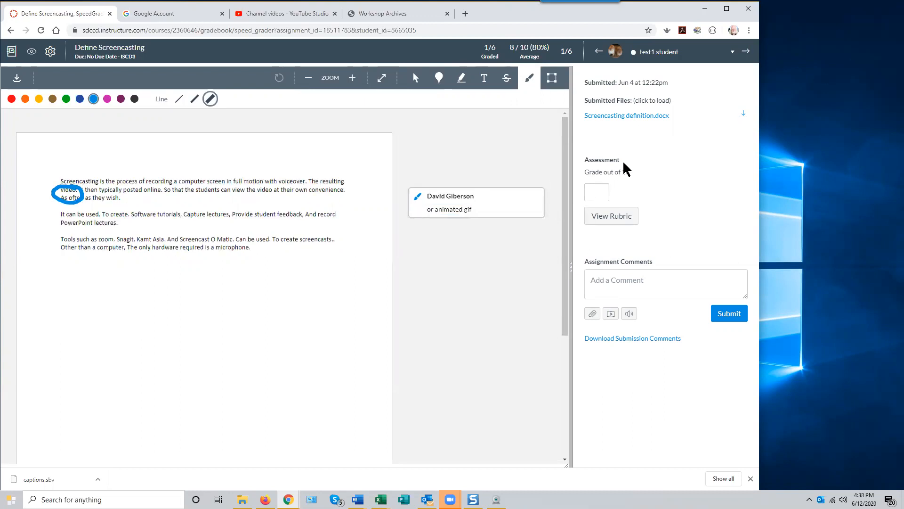
Fill in the rubric with Complete definition (5 pts), two appliations (2 pts) and No Marks for Requirements, and save it
{"action": "left_click", "coordinate": [610, 217]}
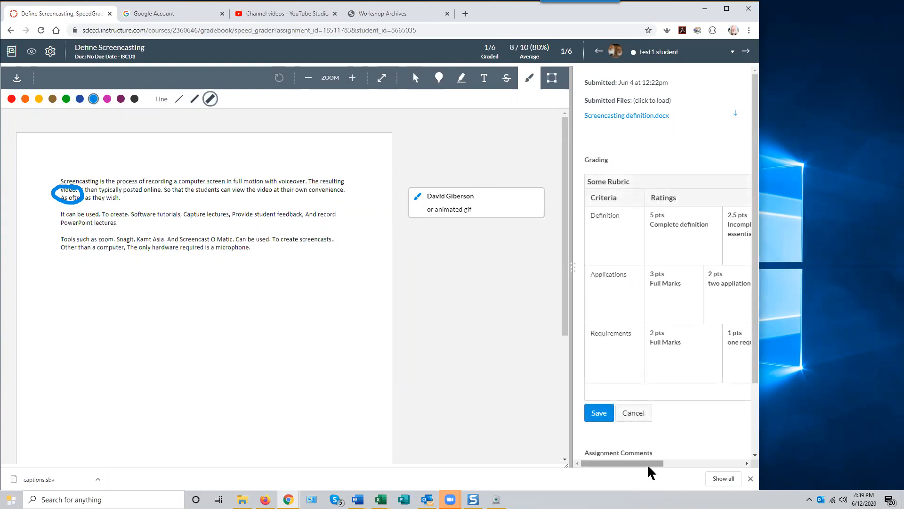
{"action": "mouse_move", "coordinate": [650, 464]}
{"action": "left_mouse_down"}
{"action": "mouse_move", "coordinate": [723, 468]}
{"action": "mouse_move", "coordinate": [644, 463]}
{"action": "mouse_move", "coordinate": [660, 468]}
{"action": "left_mouse_up"}
{"action": "left_click", "coordinate": [660, 258]}
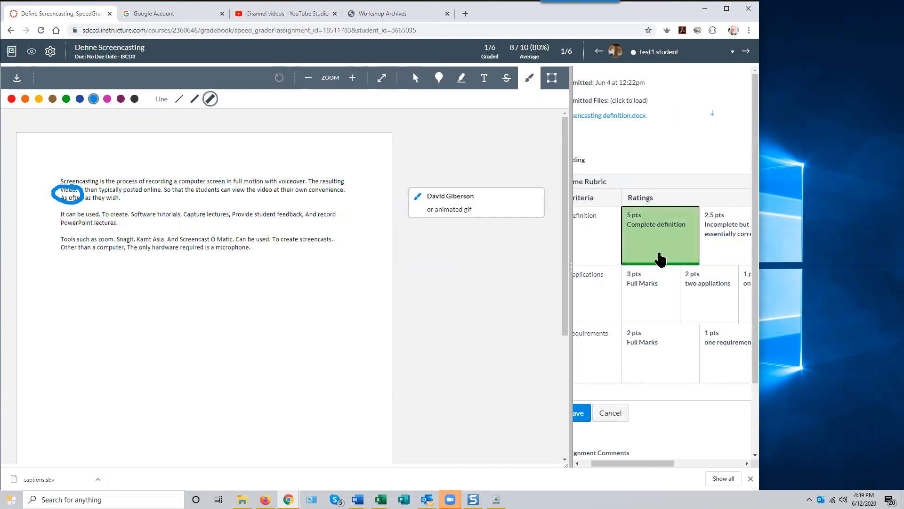
{"action": "left_click", "coordinate": [712, 301]}
{"action": "left_click_drag", "start_coordinate": [657, 464], "coordinate": [623, 459]}
{"action": "left_click", "coordinate": [695, 343]}
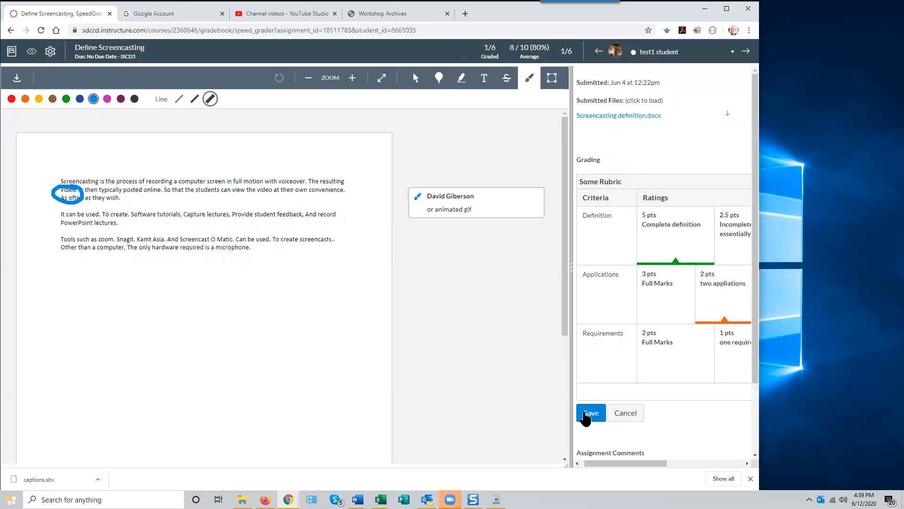
{"action": "left_click", "coordinate": [587, 414]}
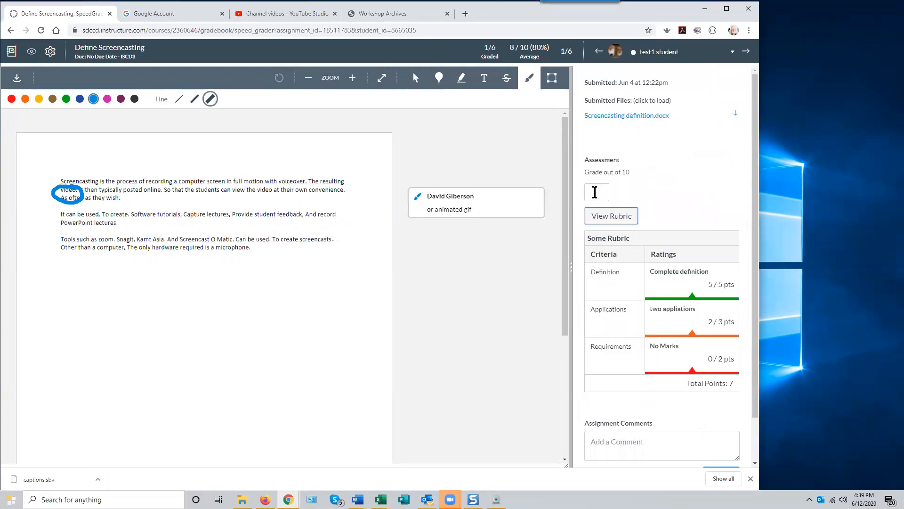
Enter a grade of 7 out of 10 for test1 student's submission and submit it
{"action": "left_click", "coordinate": [595, 192]}
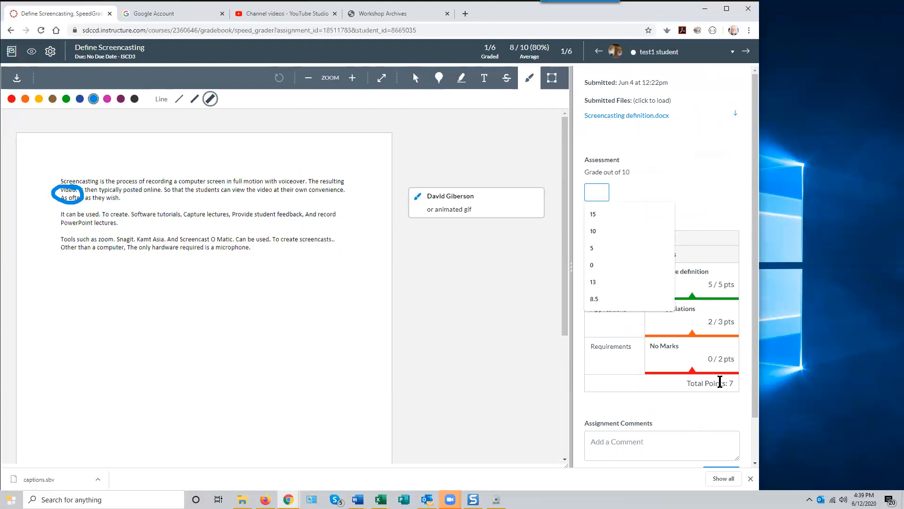
{"action": "left_click", "coordinate": [711, 387]}
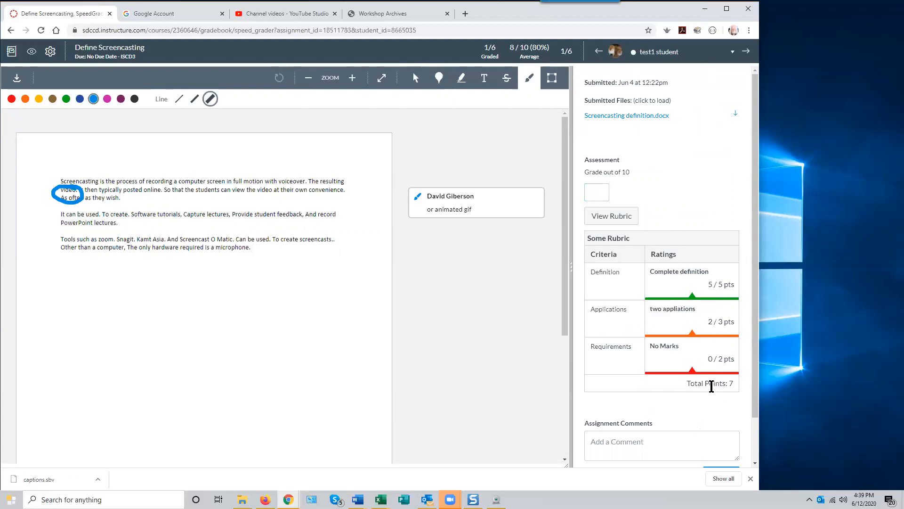
{"action": "left_click", "coordinate": [602, 189]}
{"action": "type", "text": "7"}
{"action": "scroll", "coordinate": [637, 316], "scroll_direction": "down", "scroll_amount": 1}
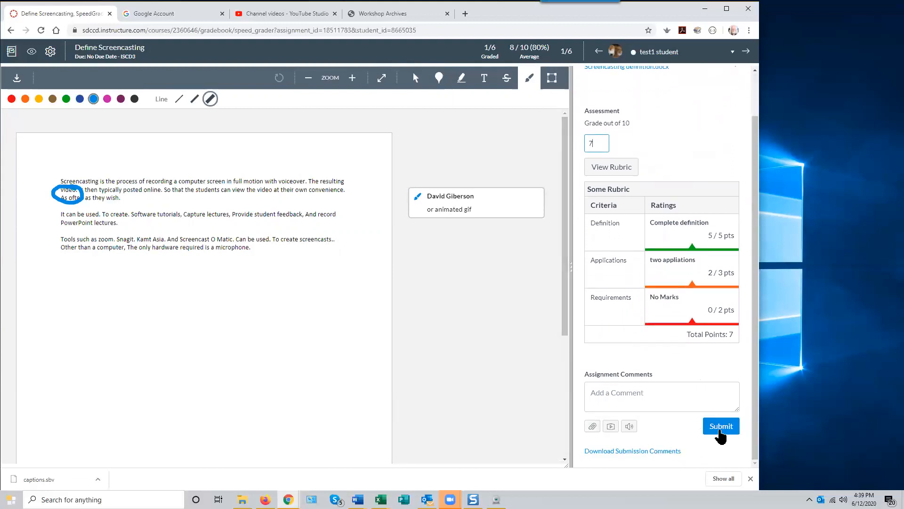
{"action": "left_click", "coordinate": [713, 430]}
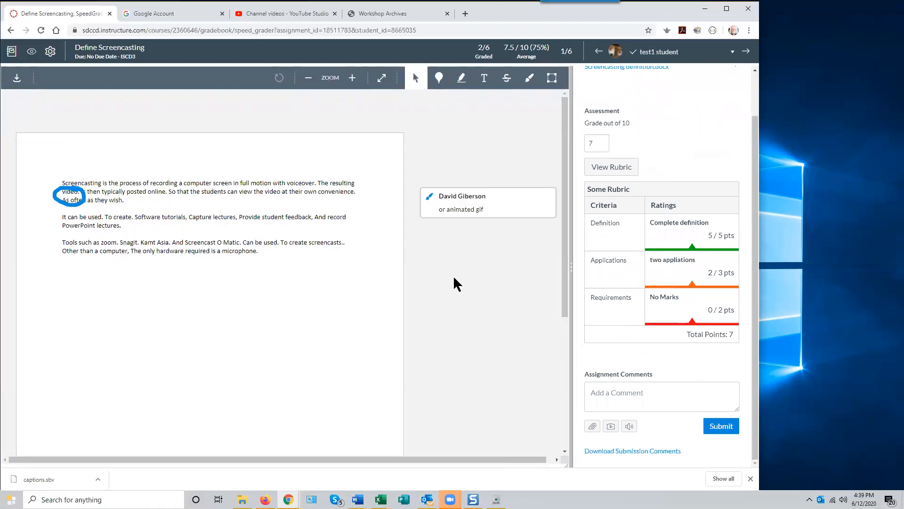
Dictate the assignment comment "nice work." with speech to text for test1 student's submission and submit it
{"action": "left_click", "coordinate": [607, 395]}
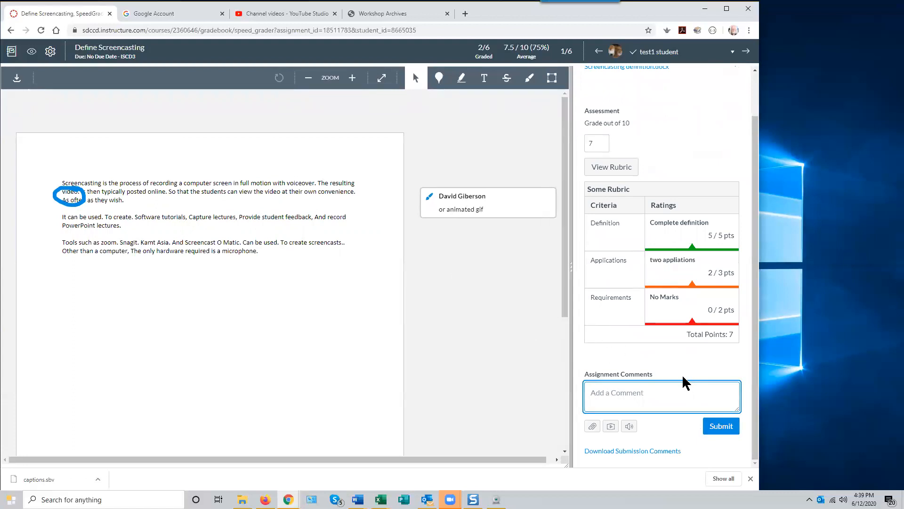
{"action": "left_click", "coordinate": [629, 426]}
{"action": "left_click", "coordinate": [460, 308]}
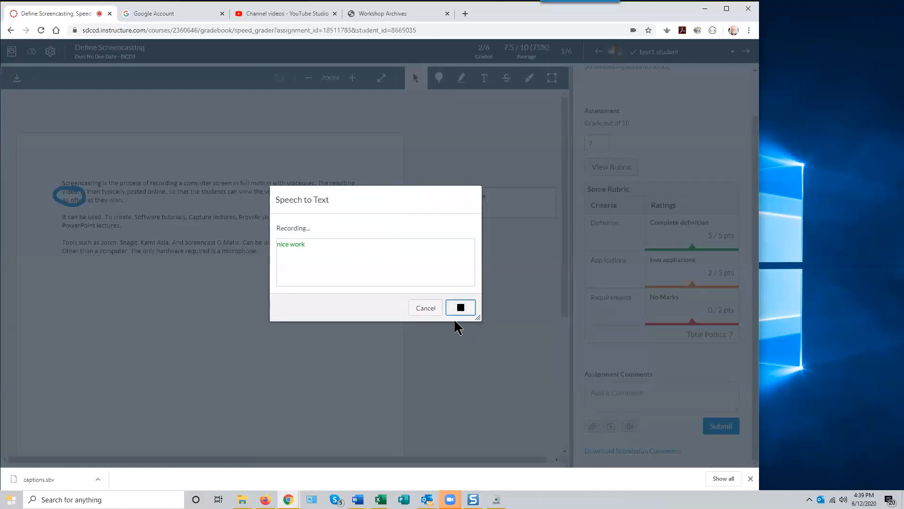
{"action": "left_click", "coordinate": [460, 307]}
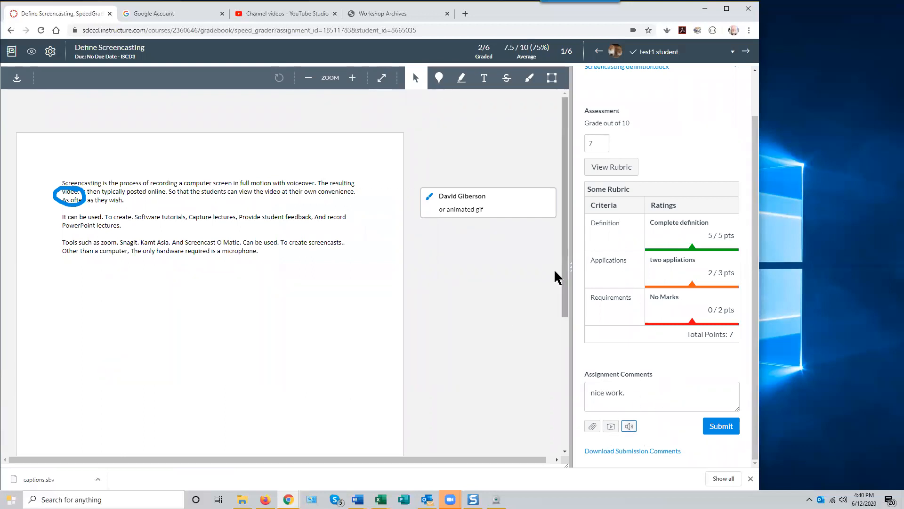
{"action": "left_click", "coordinate": [719, 425]}
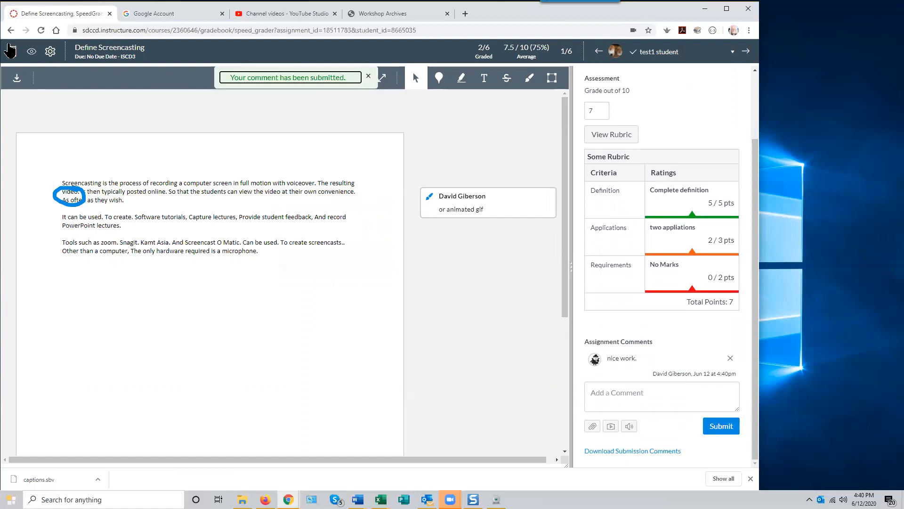
Return to the gradebook and filter its columns to the Discussion assignment group
{"action": "left_click", "coordinate": [11, 54]}
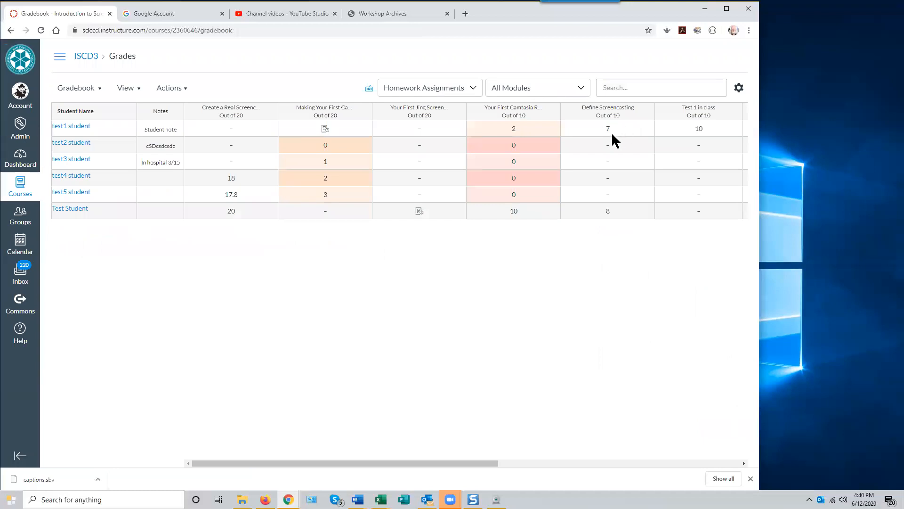
{"action": "left_click_drag", "start_coordinate": [488, 463], "coordinate": [672, 485]}
{"action": "left_click_drag", "start_coordinate": [624, 466], "coordinate": [441, 469]}
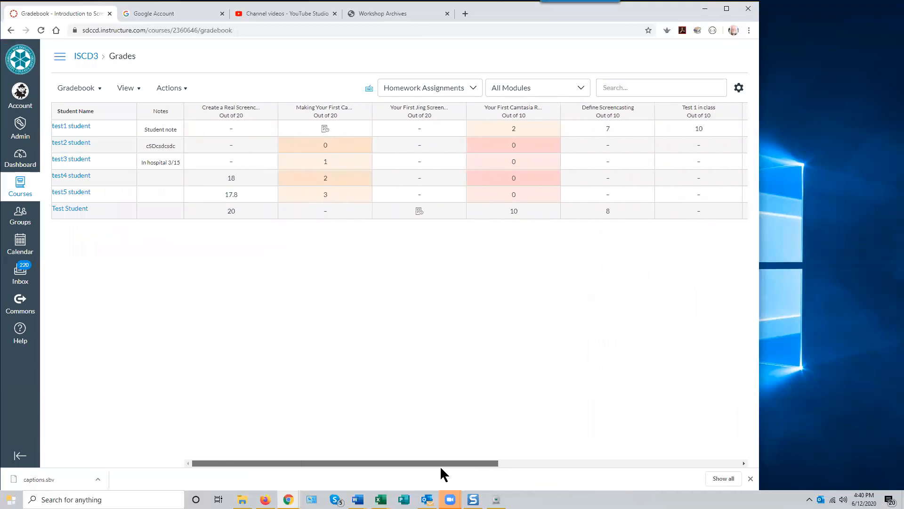
{"action": "left_click", "coordinate": [469, 86]}
{"action": "left_click", "coordinate": [455, 123]}
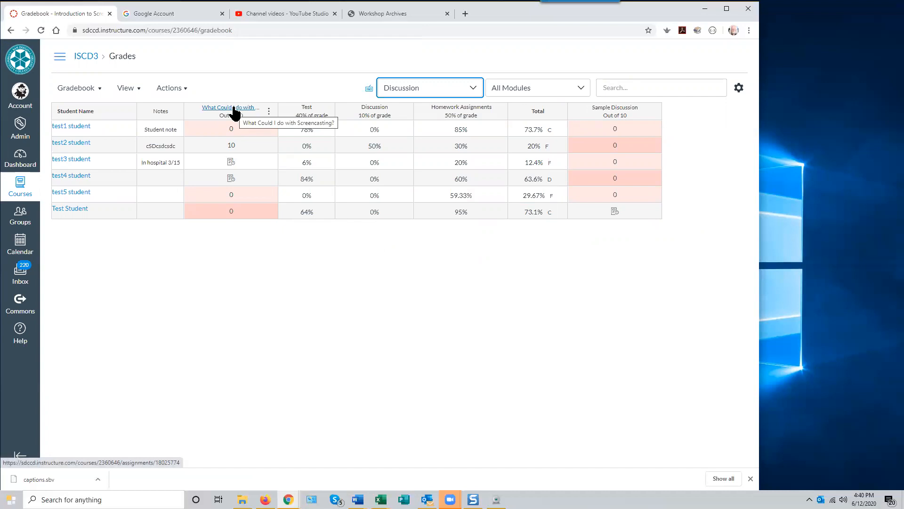
Open test3 student's What Could I do with Screencasting? discussion submission in SpeedGrader from its gradebook cell
{"action": "left_click", "coordinate": [229, 160]}
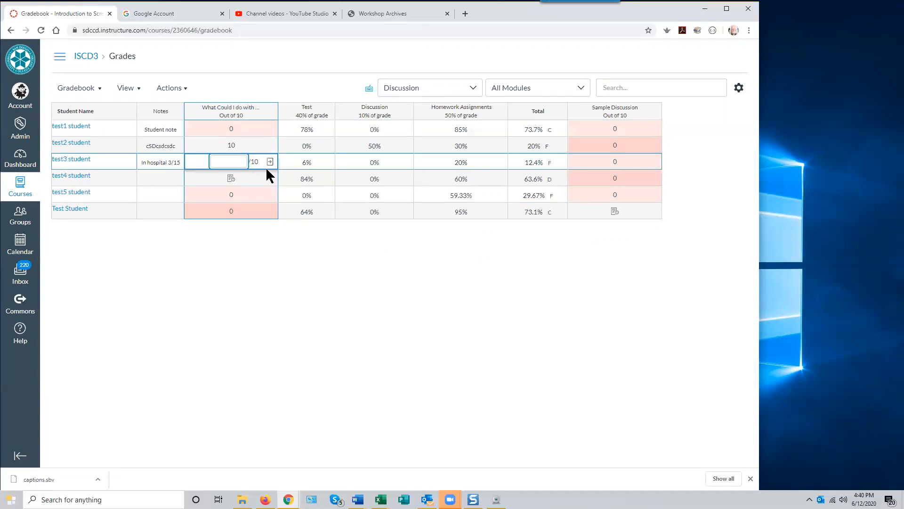
{"action": "left_click", "coordinate": [270, 162]}
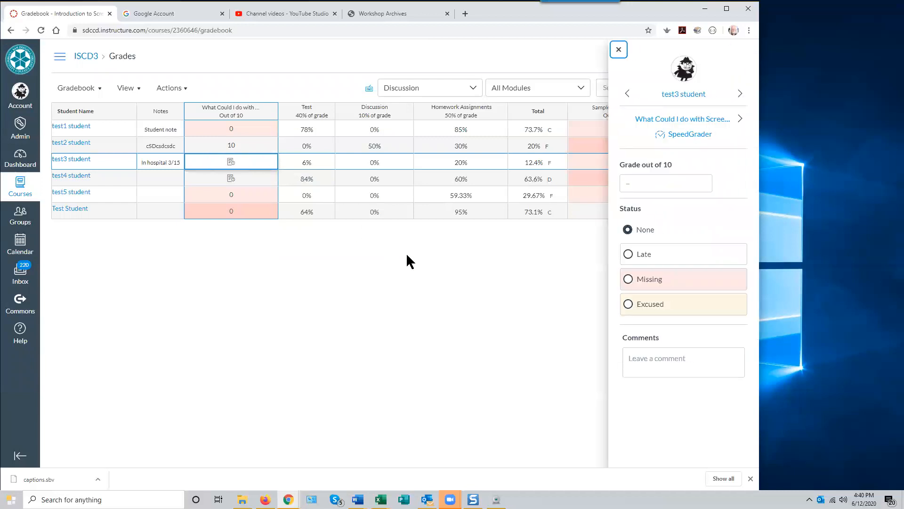
{"action": "left_click", "coordinate": [687, 135]}
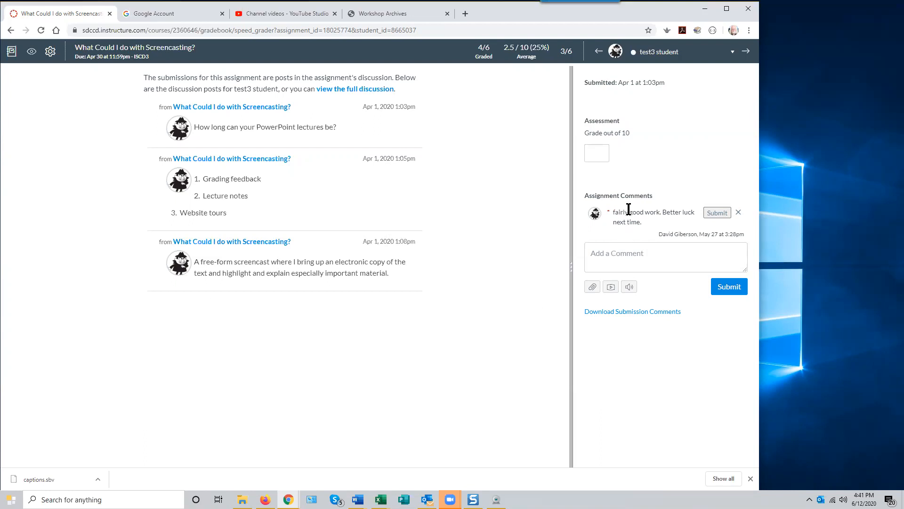
Grade test3 student's discussion posts 8 out of 10, submit, and return to the gradebook
{"action": "left_click", "coordinate": [606, 158]}
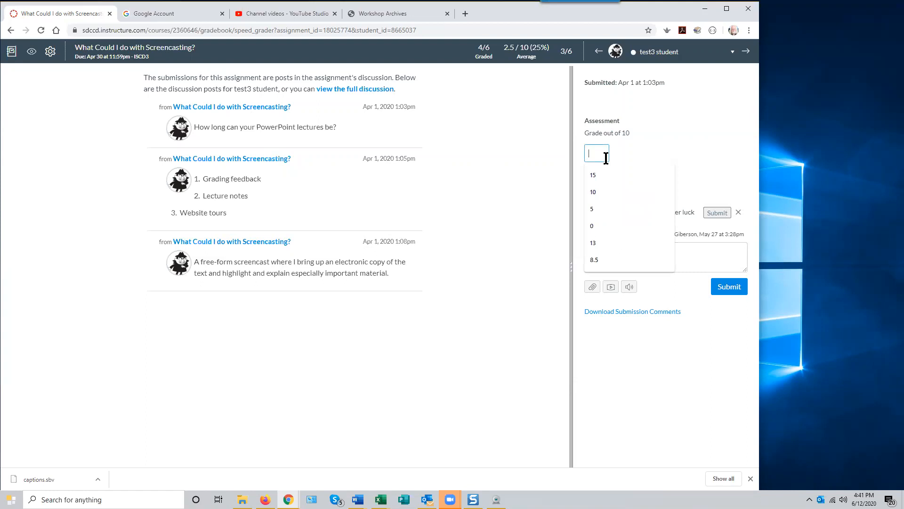
{"action": "type", "text": "8"}
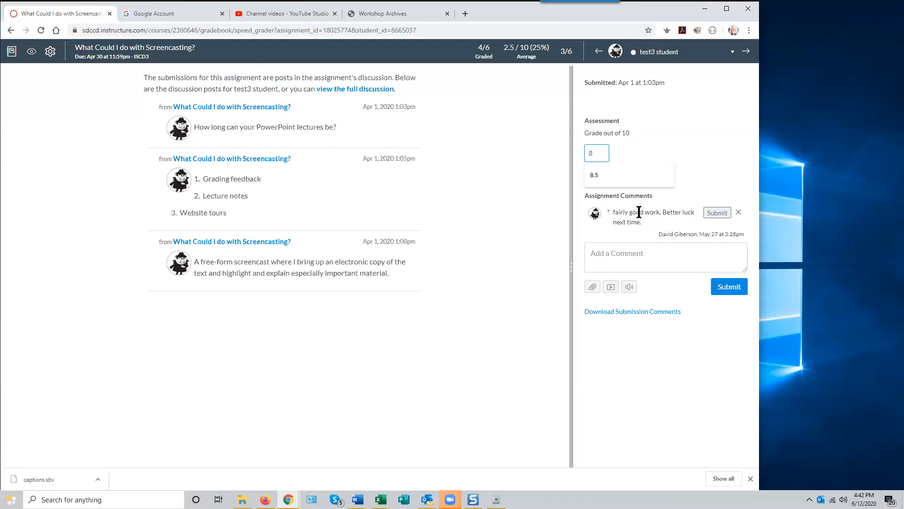
{"action": "left_click", "coordinate": [742, 293]}
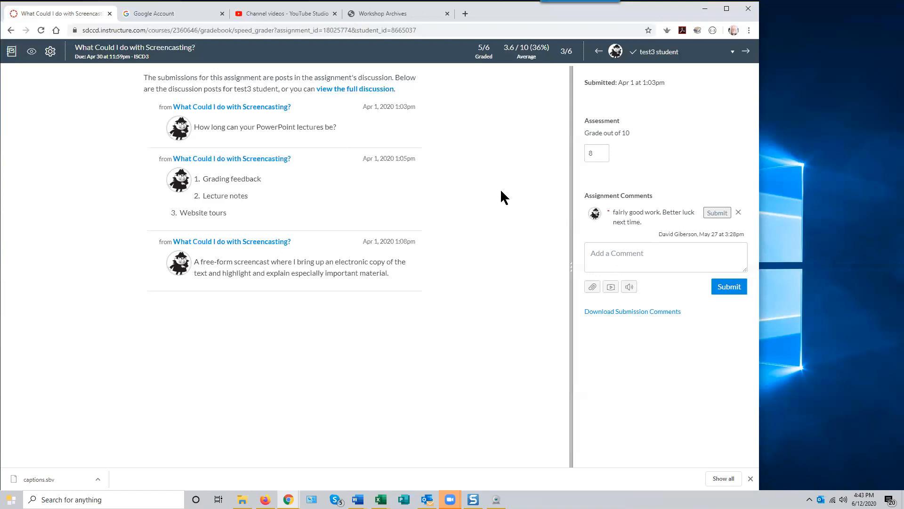
{"action": "left_click", "coordinate": [11, 52]}
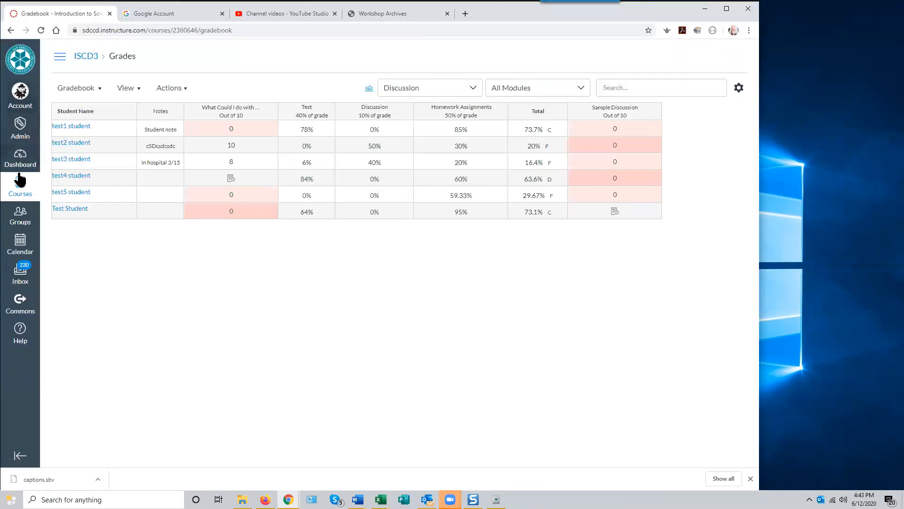
Enter Student View from the course home page and open the test student's Grades page
{"action": "left_click", "coordinate": [58, 60]}
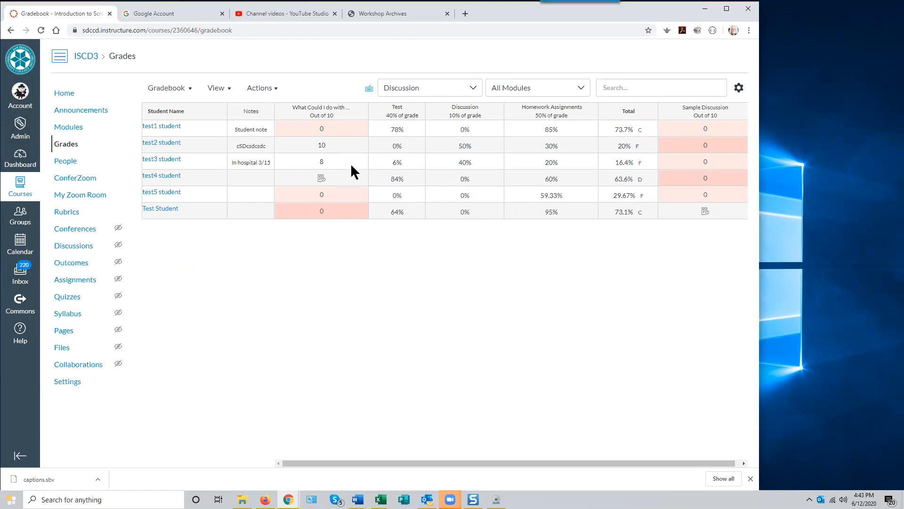
{"action": "left_click", "coordinate": [62, 94]}
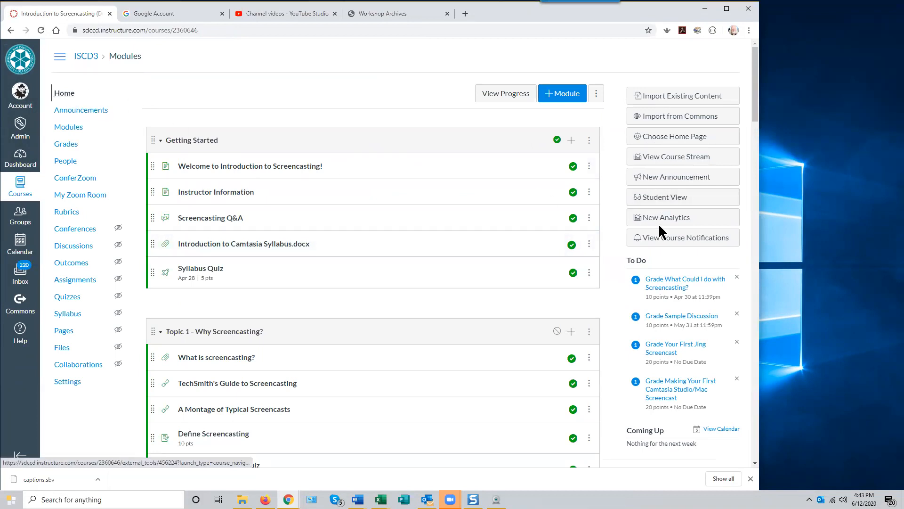
{"action": "left_click", "coordinate": [660, 203]}
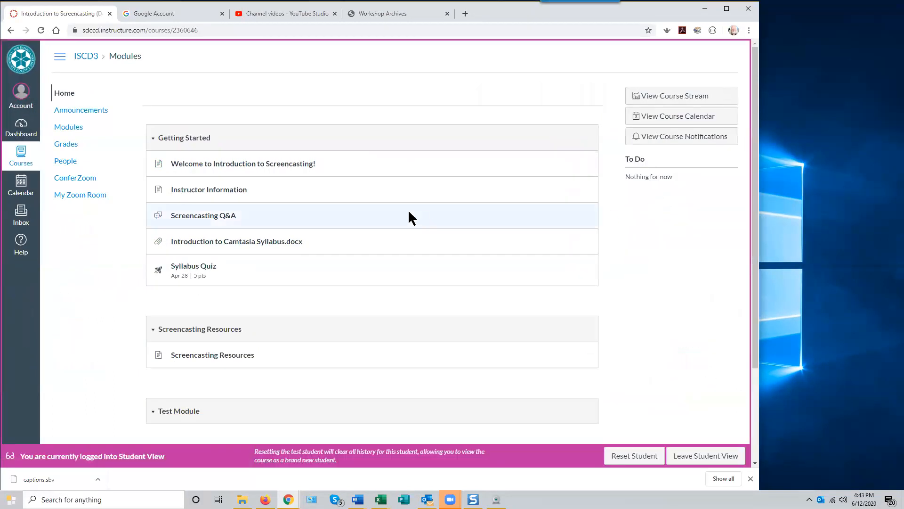
{"action": "left_click", "coordinate": [69, 150]}
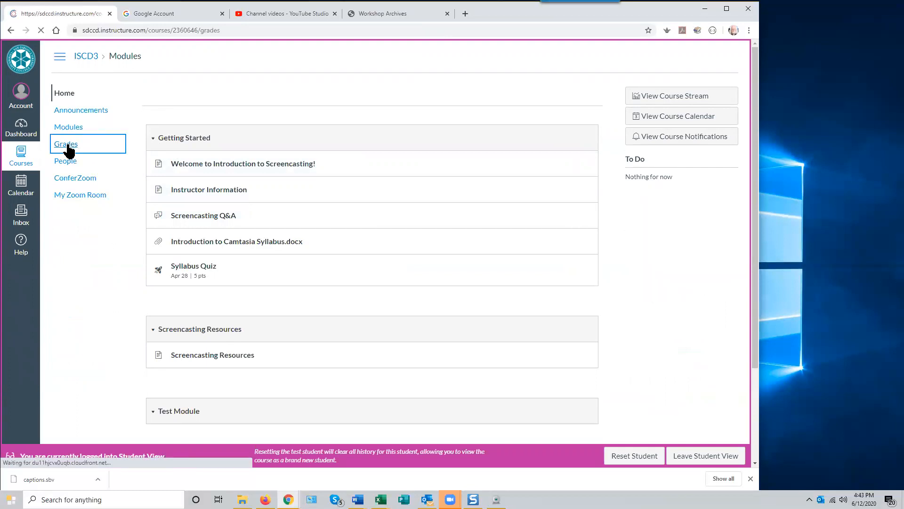
Review the test student's assignment scores and statuses, and examine the rubric assessment for Define Screencasting before closing it
{"action": "scroll", "coordinate": [337, 212], "scroll_direction": "down", "scroll_amount": 2}
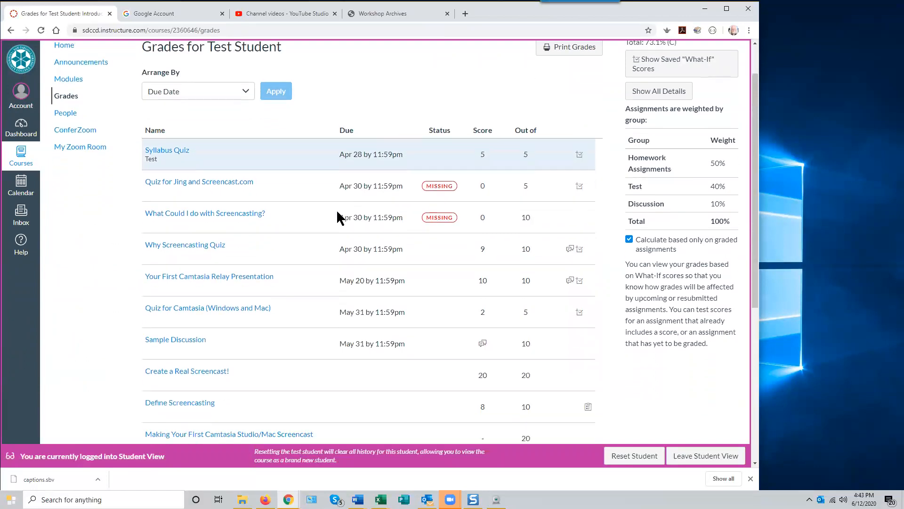
{"action": "scroll", "coordinate": [390, 243], "scroll_direction": "down", "scroll_amount": 1}
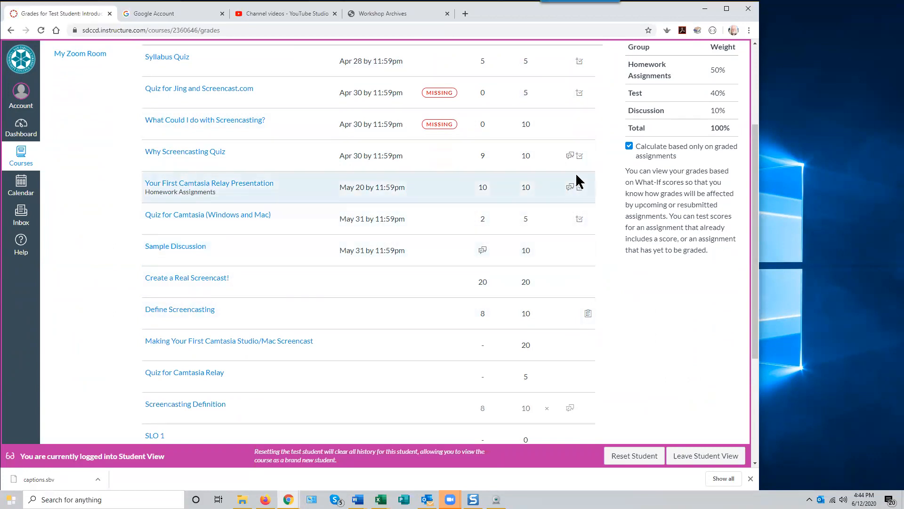
{"action": "scroll", "coordinate": [572, 163], "scroll_direction": "up", "scroll_amount": 3}
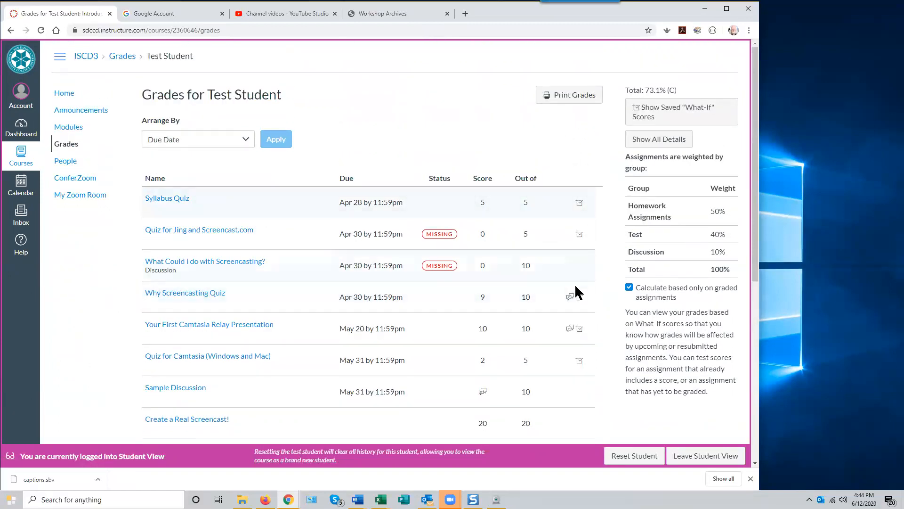
{"action": "scroll", "coordinate": [574, 284], "scroll_direction": "down", "scroll_amount": 2}
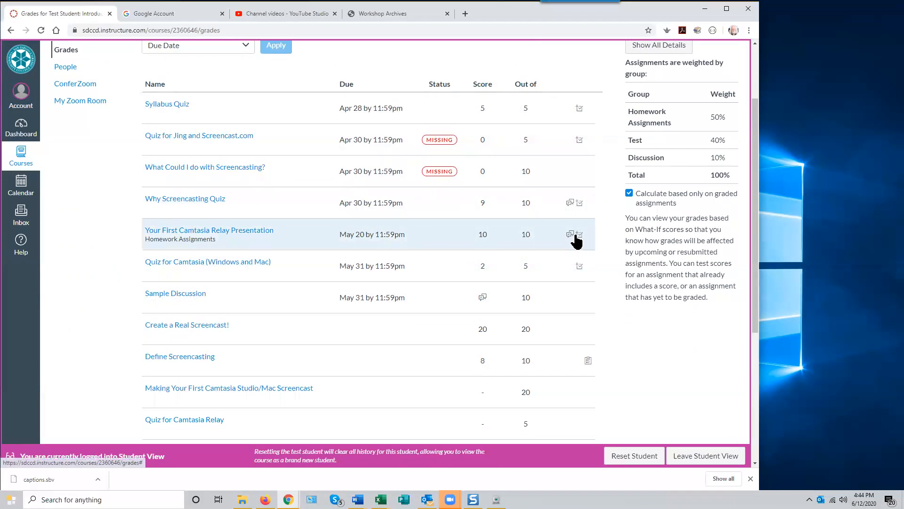
{"action": "scroll", "coordinate": [563, 261], "scroll_direction": "down", "scroll_amount": 1}
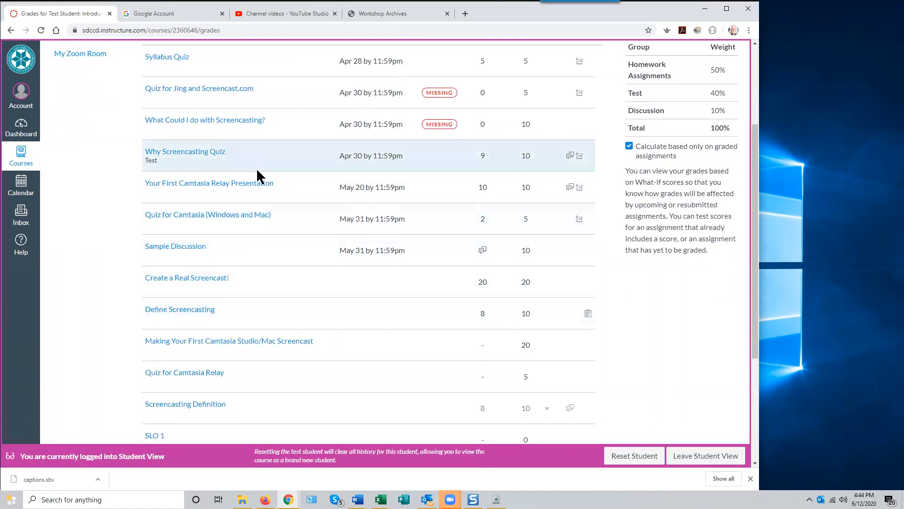
{"action": "scroll", "coordinate": [257, 174], "scroll_direction": "down", "scroll_amount": 2}
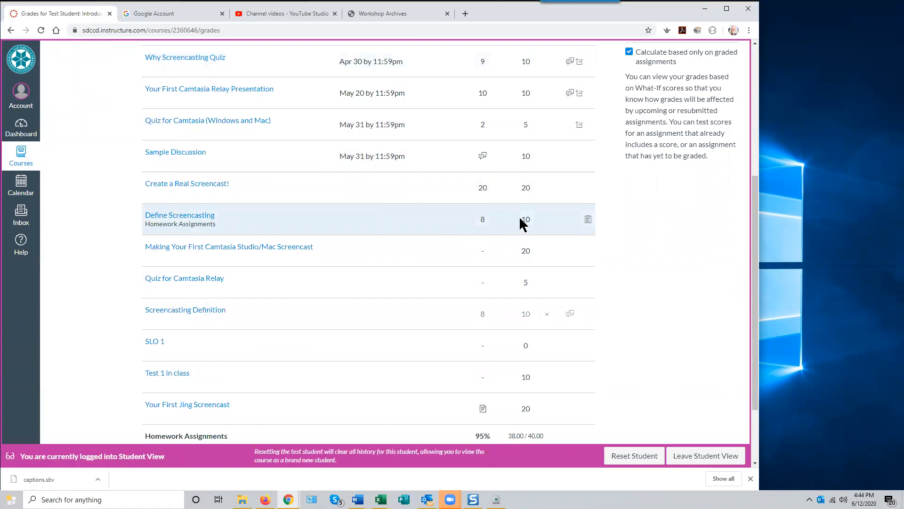
{"action": "left_click", "coordinate": [589, 220]}
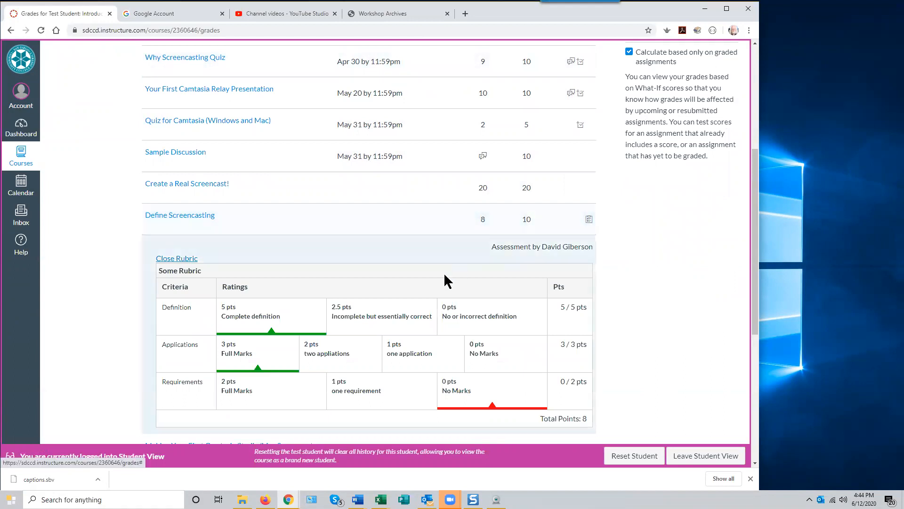
{"action": "scroll", "coordinate": [442, 283], "scroll_direction": "down", "scroll_amount": 3}
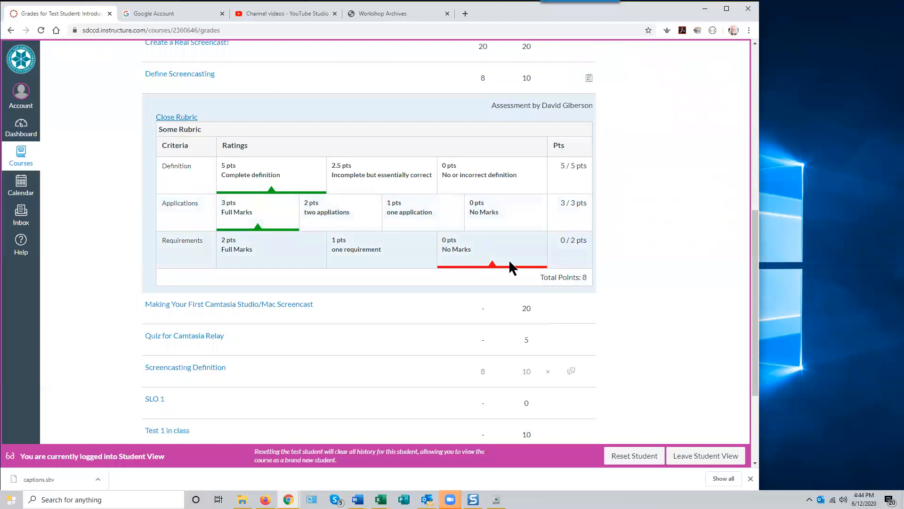
{"action": "scroll", "coordinate": [662, 226], "scroll_direction": "up", "scroll_amount": 2}
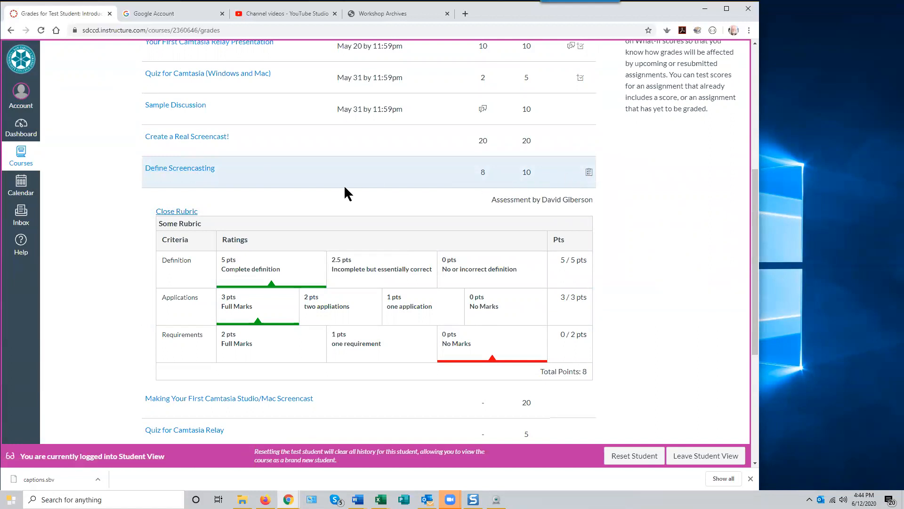
{"action": "left_click", "coordinate": [185, 211]}
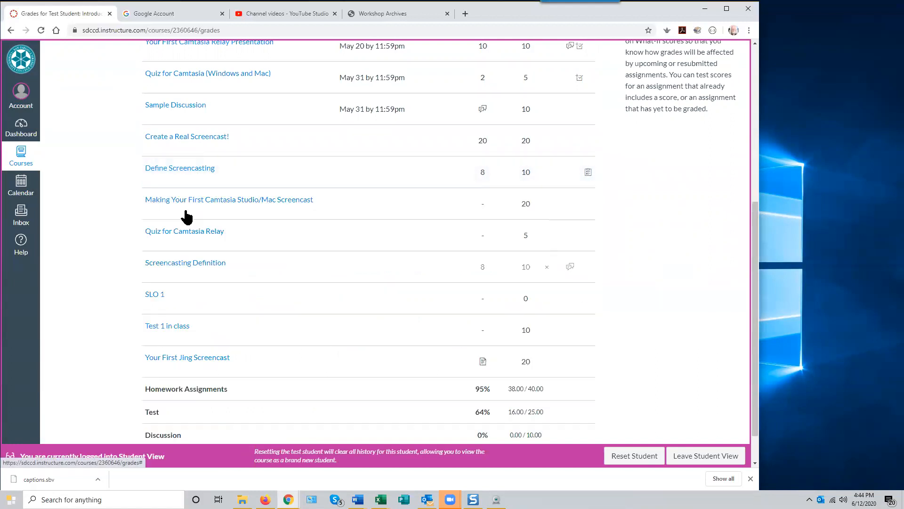
Examine the feedback preview of screencasting_definition_2-3.docx in the Define Screencasting submission details, and leave Student View
{"action": "left_click", "coordinate": [196, 170]}
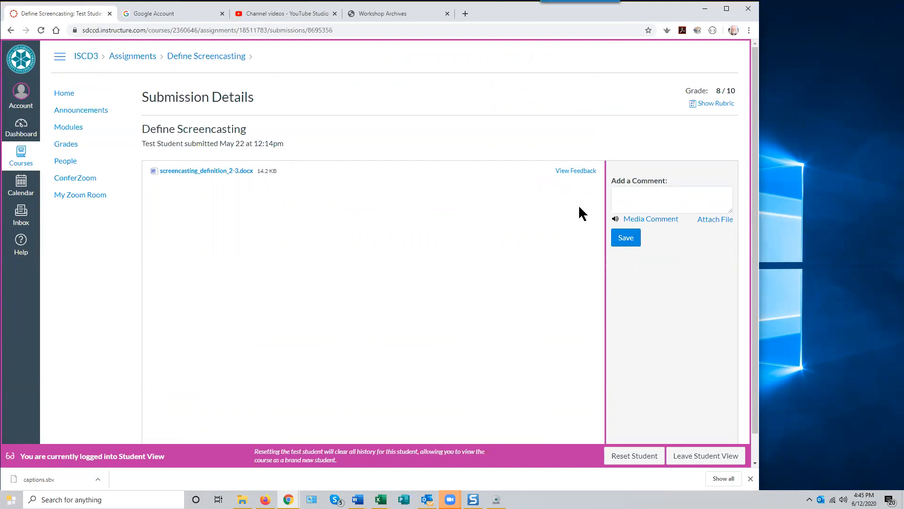
{"action": "left_click", "coordinate": [574, 171]}
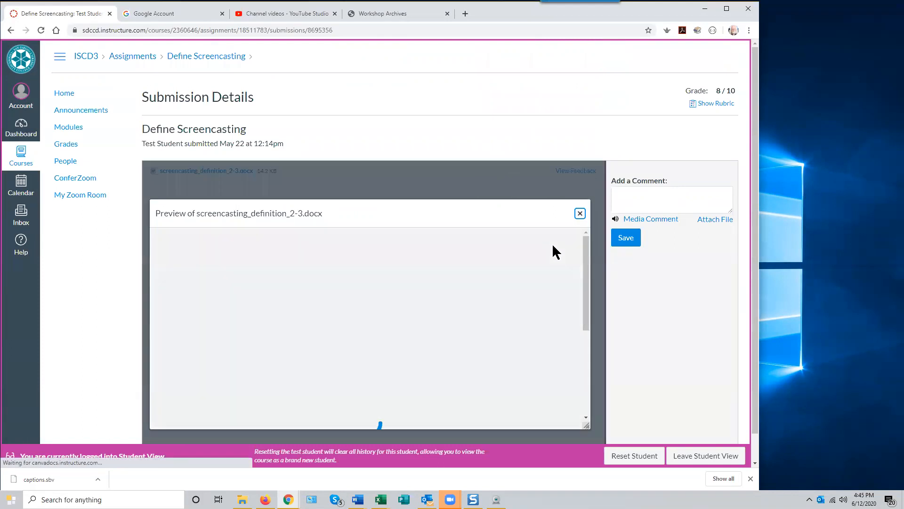
{"action": "left_click_drag", "start_coordinate": [585, 307], "coordinate": [587, 393]}
{"action": "left_click_drag", "start_coordinate": [576, 271], "coordinate": [573, 252]}
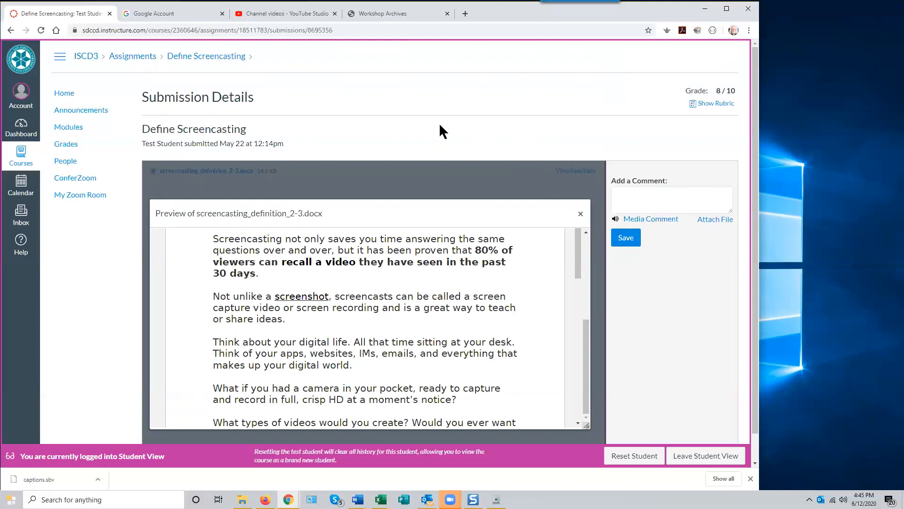
{"action": "left_click", "coordinate": [688, 464]}
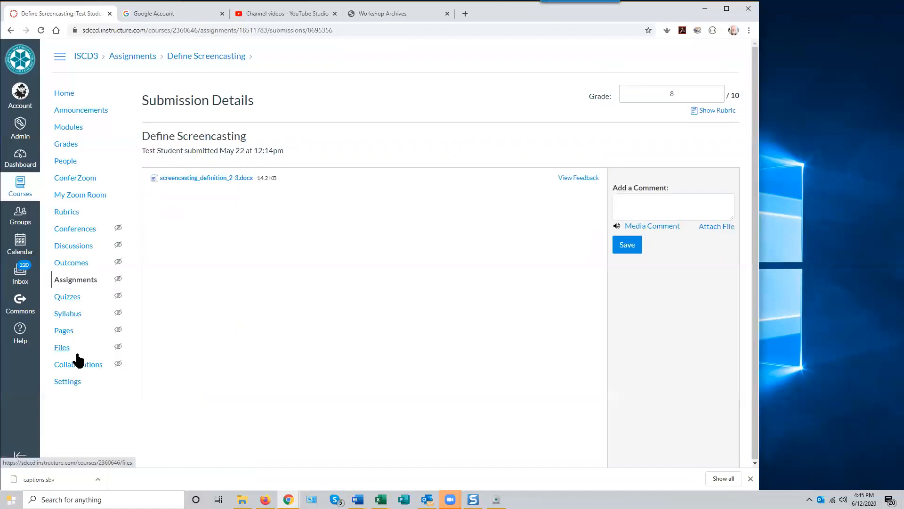
Open the Canvas Guides from the course help resources and look over the How-To Guides
{"action": "left_click", "coordinate": [20, 330]}
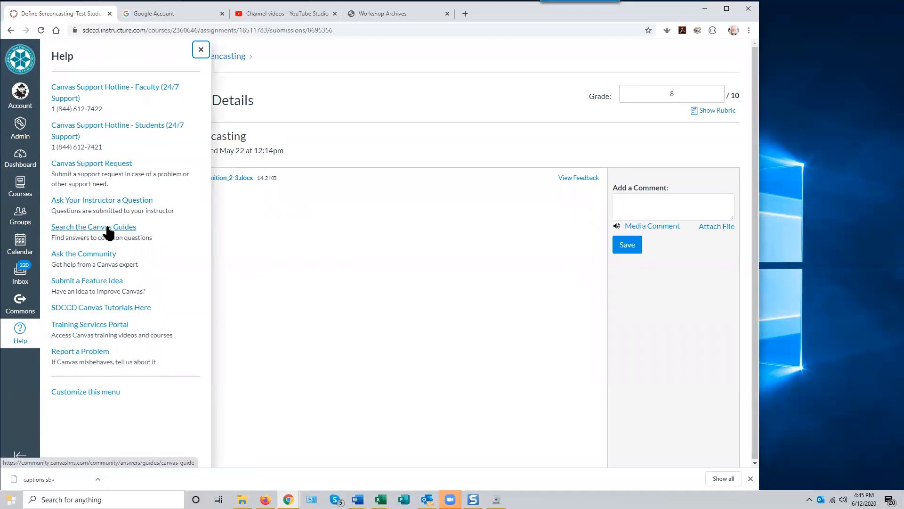
{"action": "left_click", "coordinate": [108, 228]}
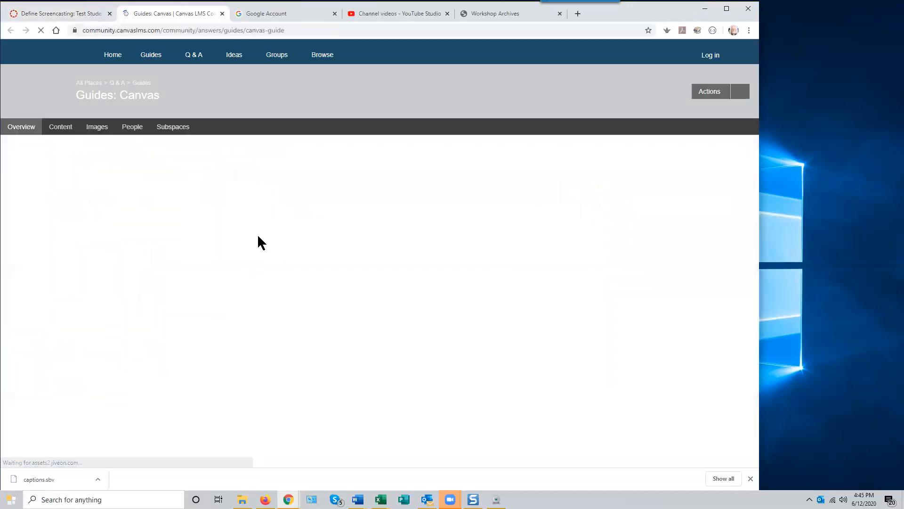
{"action": "scroll", "coordinate": [449, 330], "scroll_direction": "down", "scroll_amount": 3}
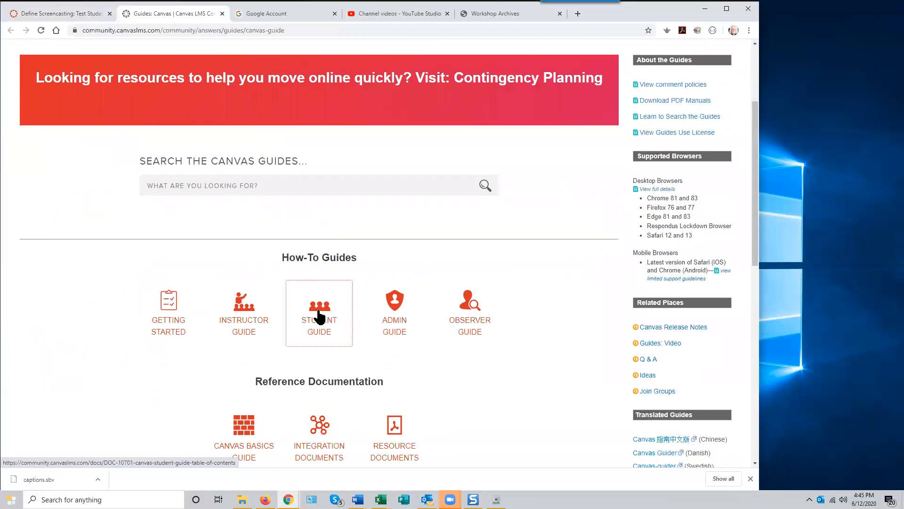
Open the Student Guide's Grades section and the article "How do I view my grades in a current course?"
{"action": "left_click", "coordinate": [319, 317]}
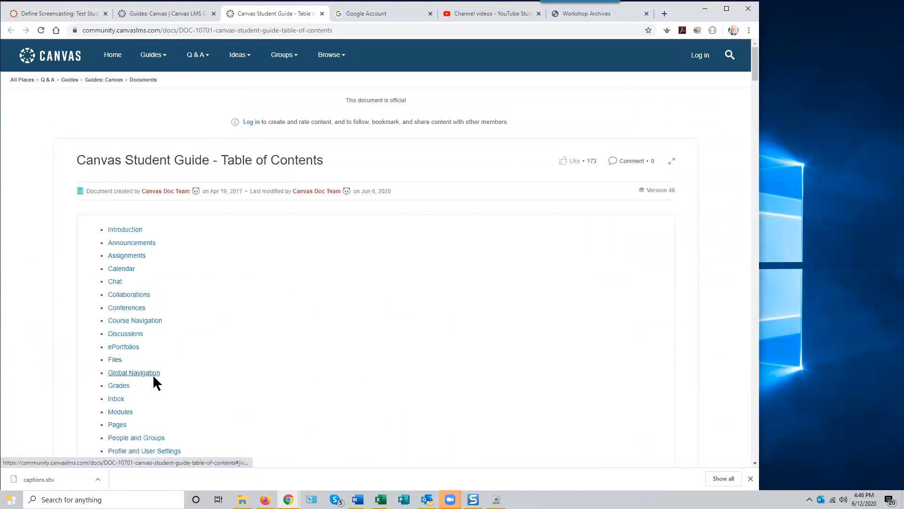
{"action": "scroll", "coordinate": [156, 381], "scroll_direction": "down", "scroll_amount": 3}
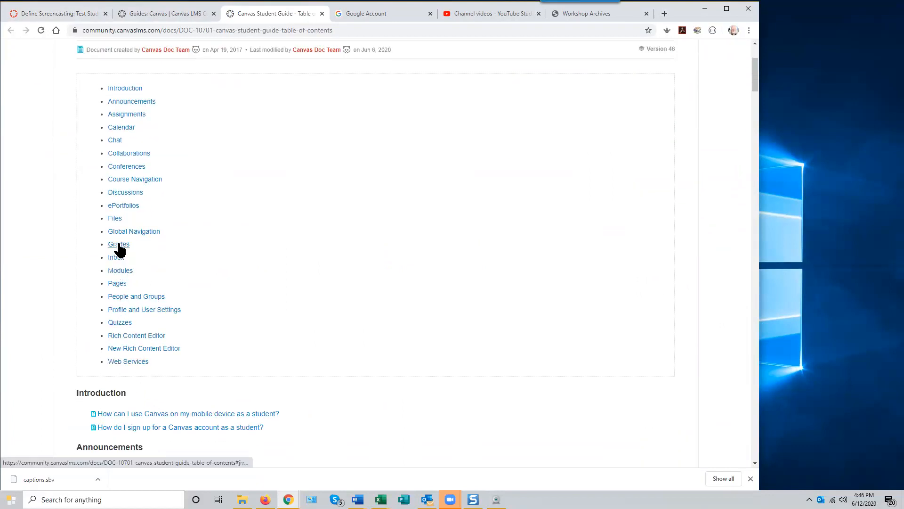
{"action": "left_click", "coordinate": [119, 245]}
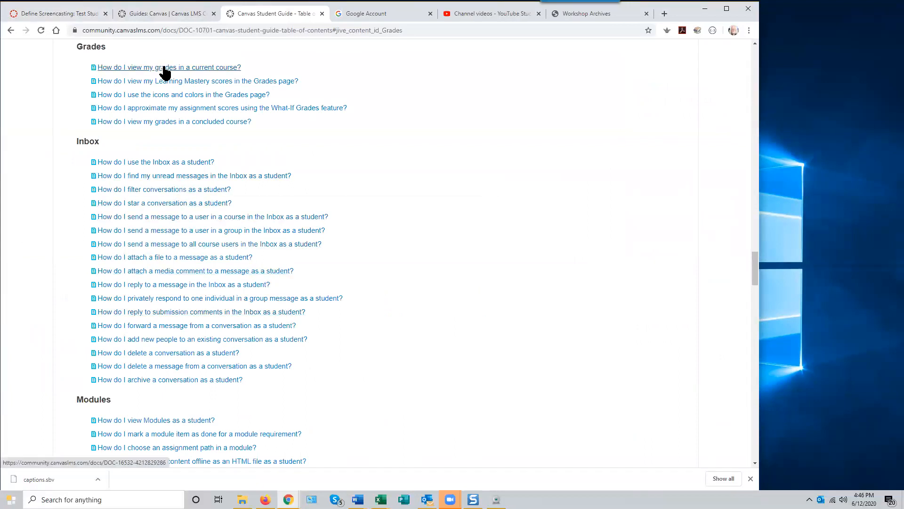
{"action": "left_click", "coordinate": [198, 69]}
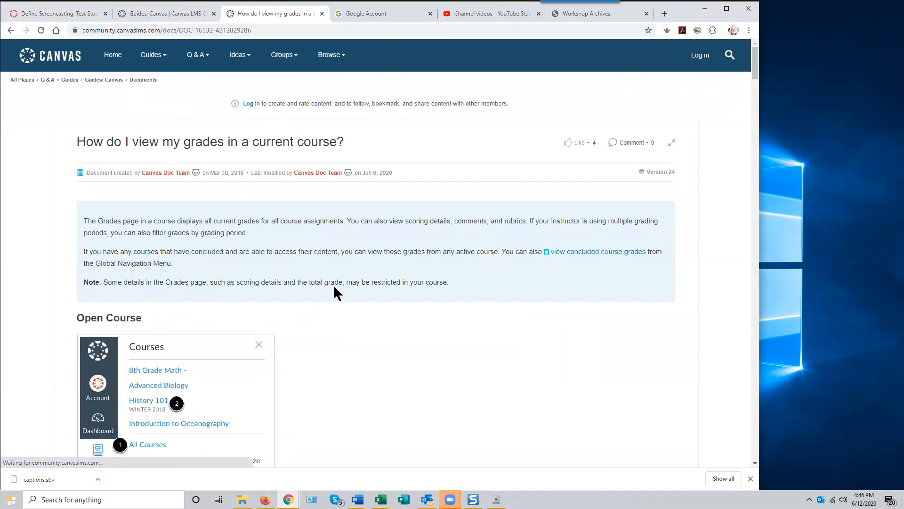
Look through the article on viewing grades in a current course, and select its web address
{"action": "scroll", "coordinate": [333, 286], "scroll_direction": "down", "scroll_amount": 5}
{"action": "scroll", "coordinate": [332, 287], "scroll_direction": "down", "scroll_amount": 9}
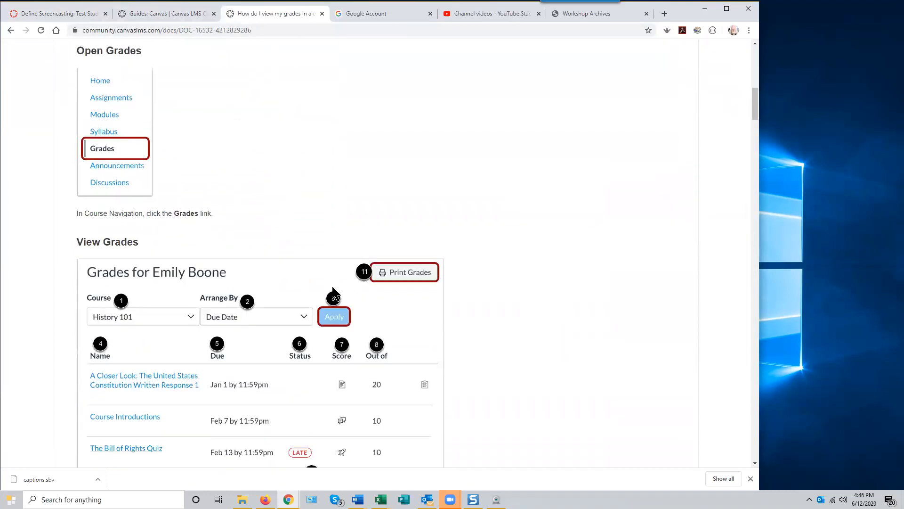
{"action": "scroll", "coordinate": [332, 295], "scroll_direction": "down", "scroll_amount": 7}
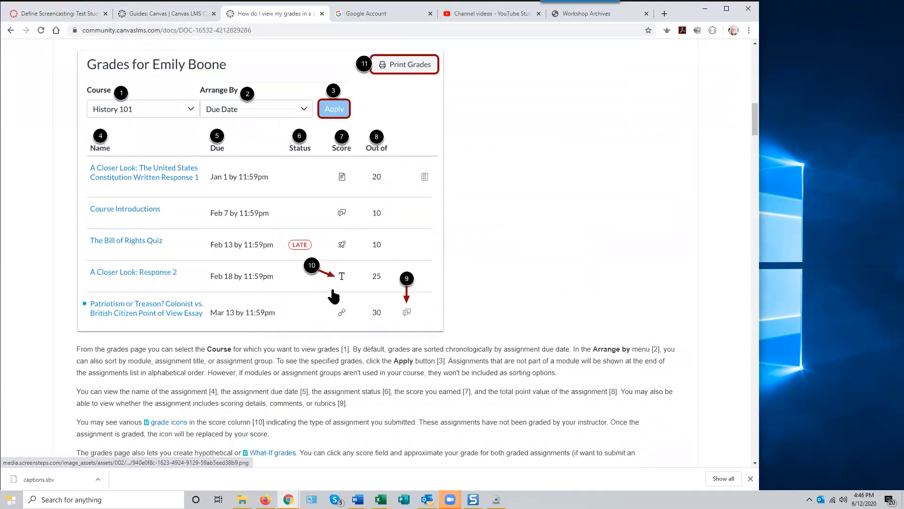
{"action": "scroll", "coordinate": [333, 302], "scroll_direction": "down", "scroll_amount": 4}
{"action": "scroll", "coordinate": [336, 304], "scroll_direction": "up", "scroll_amount": 20}
{"action": "scroll", "coordinate": [340, 309], "scroll_direction": "up", "scroll_amount": 5}
{"action": "left_click", "coordinate": [271, 30]}
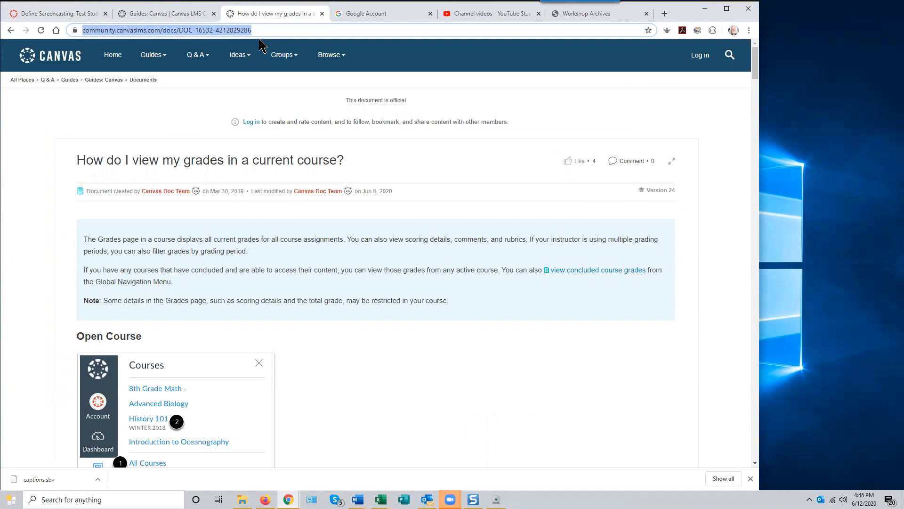
Search the OnDemand @ SDCCD site for "canvas grades" and open the post Check Your Student Grades in Canvas
{"action": "left_click", "coordinate": [586, 15]}
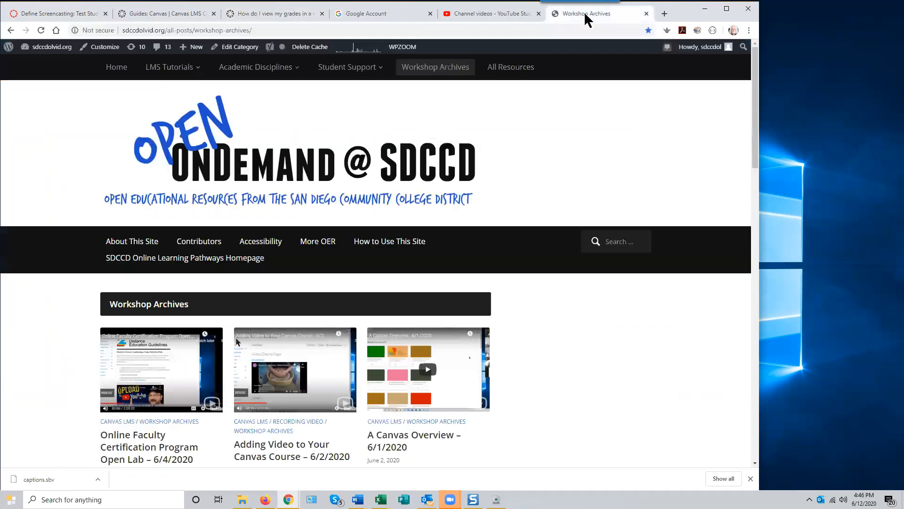
{"action": "left_click", "coordinate": [613, 243]}
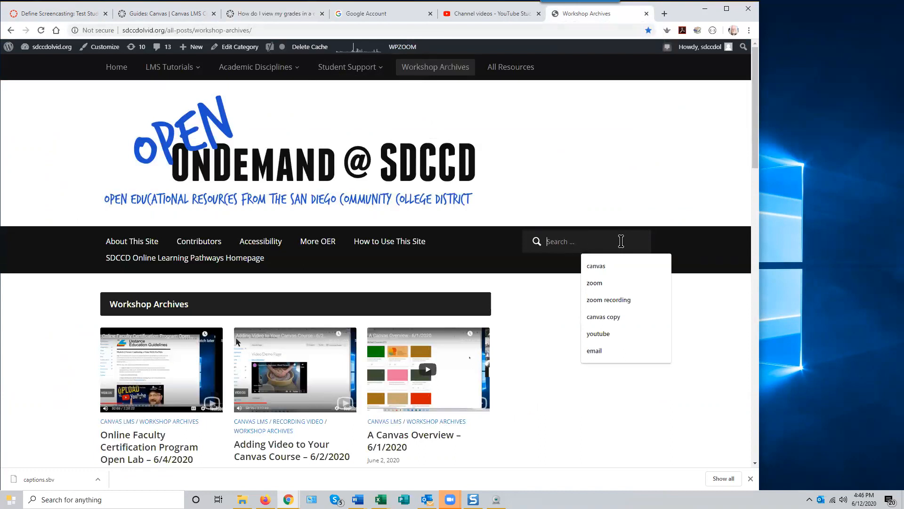
{"action": "type", "text": "canvas grades"}
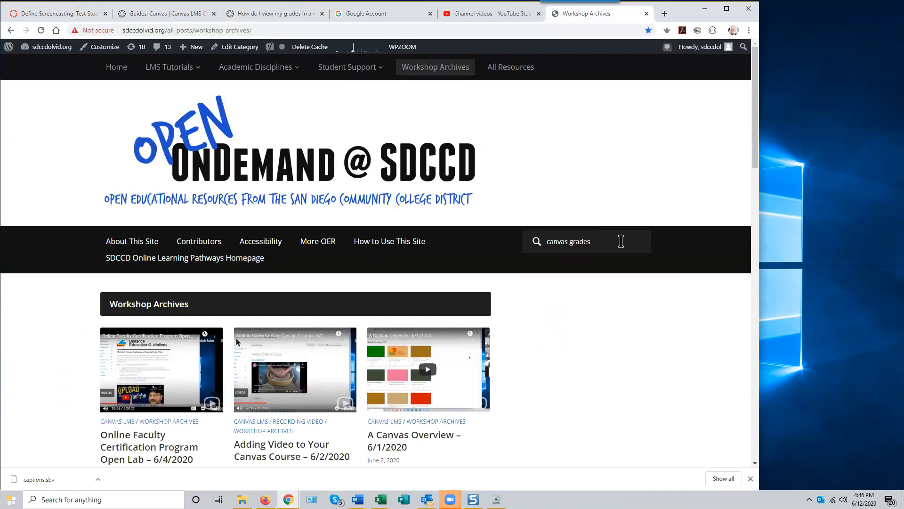
{"action": "key", "text": "Return"}
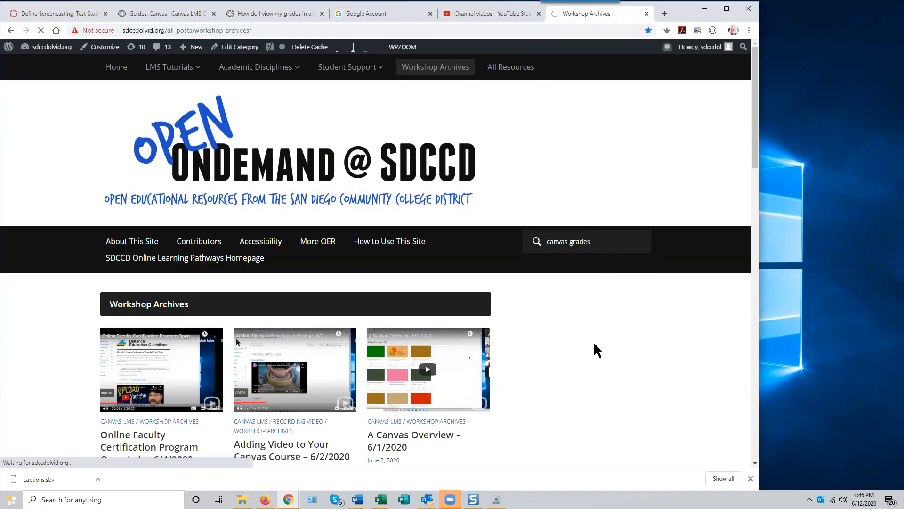
{"action": "scroll", "coordinate": [207, 336], "scroll_direction": "down", "scroll_amount": 2}
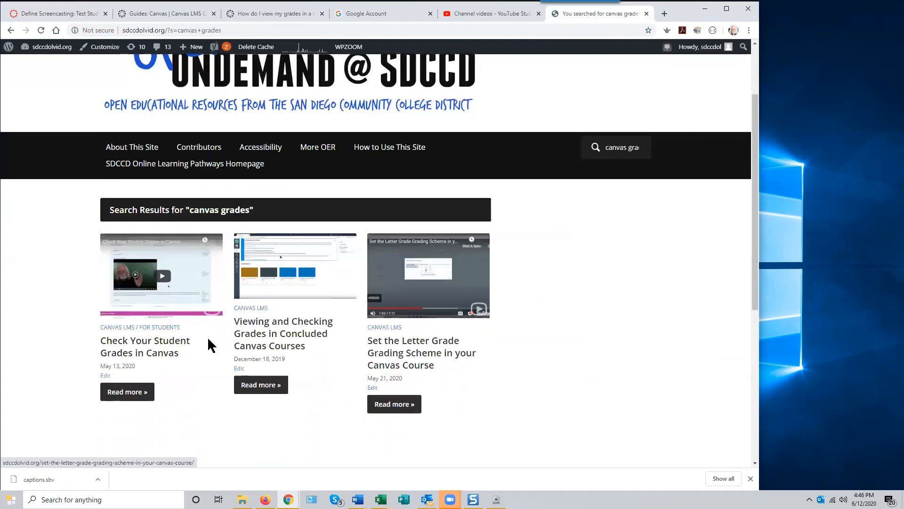
{"action": "left_click", "coordinate": [156, 348]}
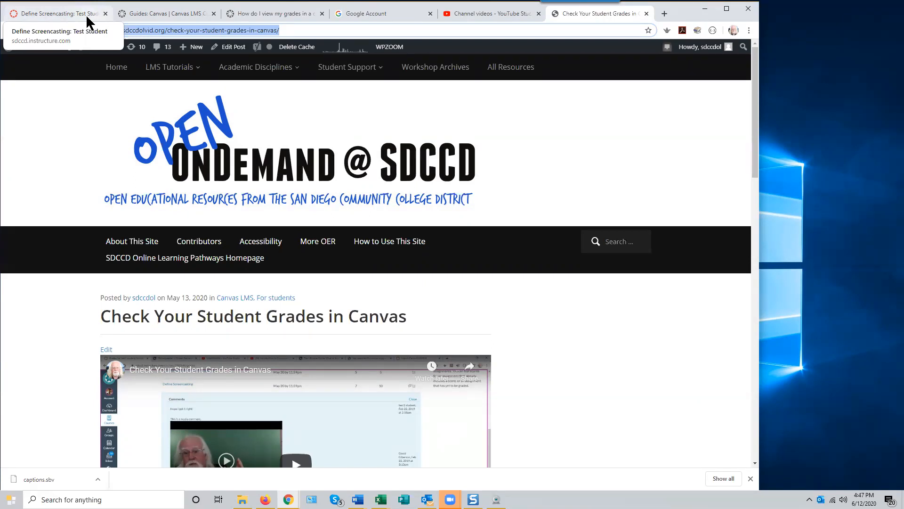
Return to the Canvas course, dismiss the Help options and open the course gradebook
{"action": "left_click", "coordinate": [61, 12]}
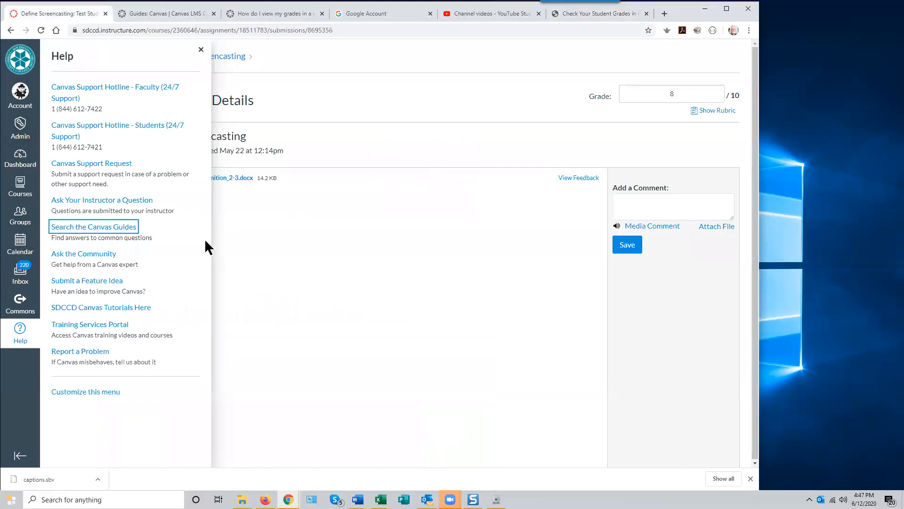
{"action": "left_click", "coordinate": [226, 233]}
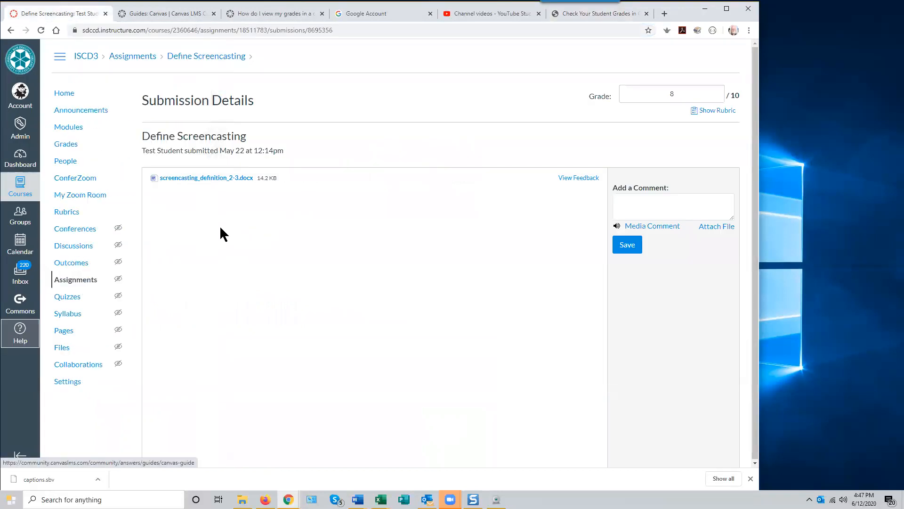
{"action": "left_click", "coordinate": [71, 146]}
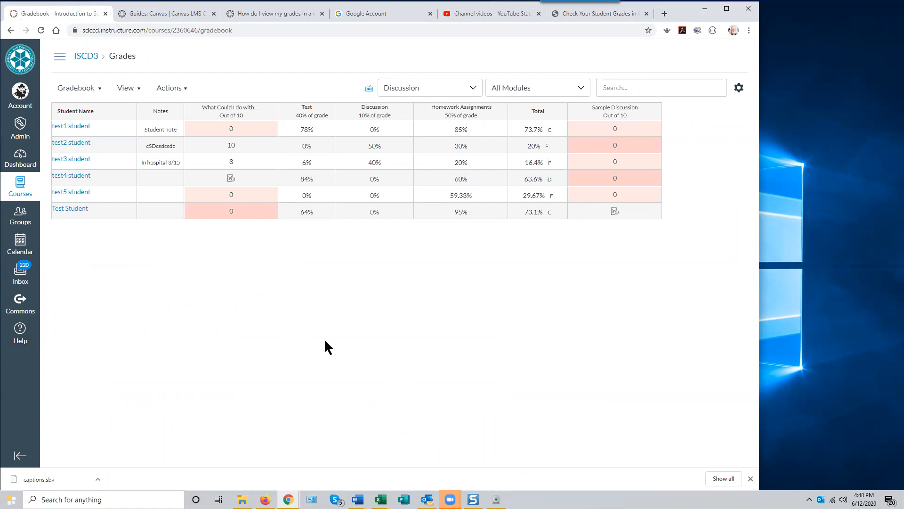
Show all assignment groups in the gradebook, and move the Create a Real Screencast column after Your First Jing Screencast
{"action": "left_click", "coordinate": [472, 88]}
{"action": "left_click", "coordinate": [453, 108]}
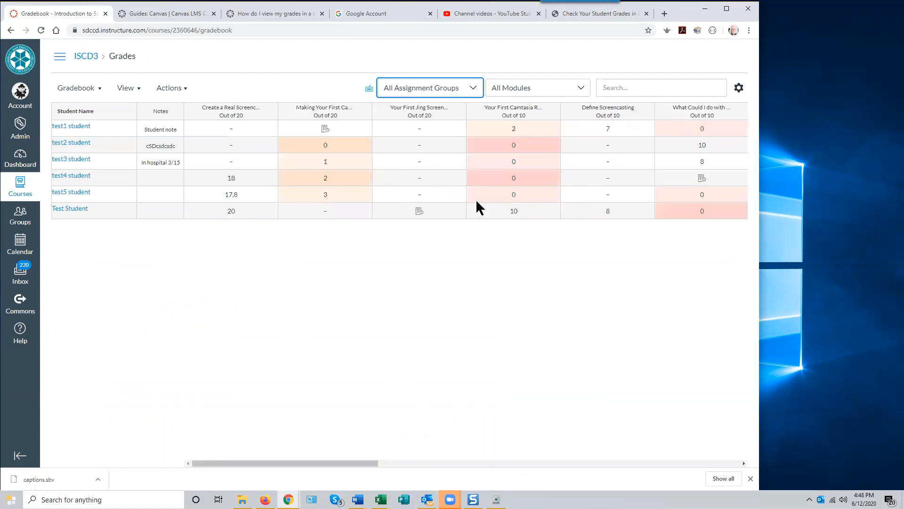
{"action": "left_click_drag", "start_coordinate": [367, 465], "coordinate": [306, 466]}
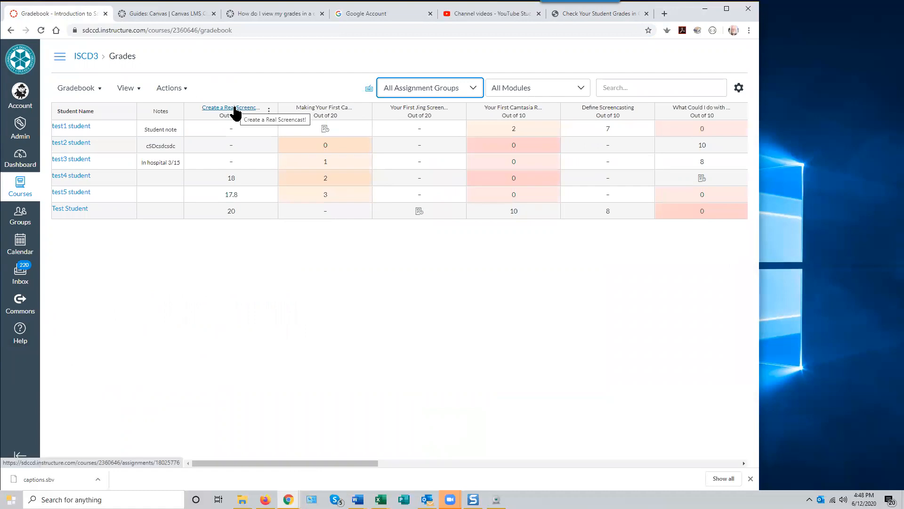
{"action": "left_click_drag", "start_coordinate": [232, 113], "coordinate": [428, 115]}
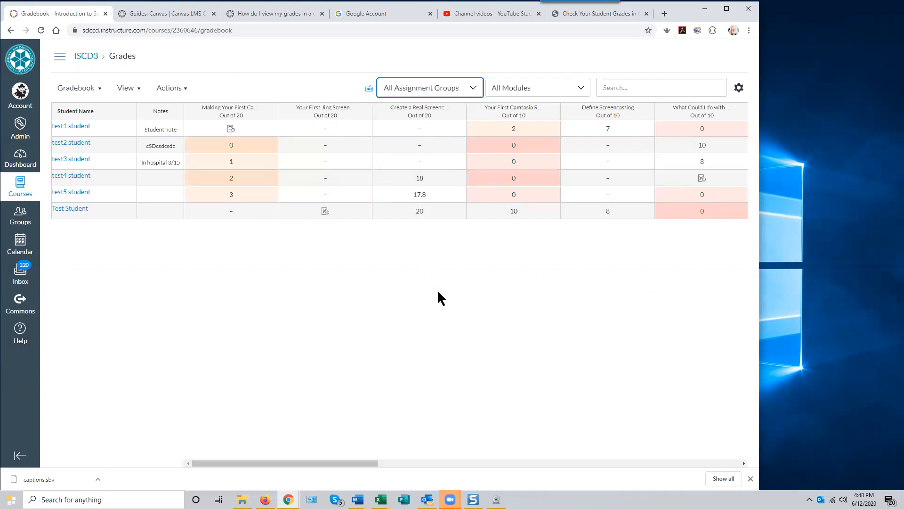
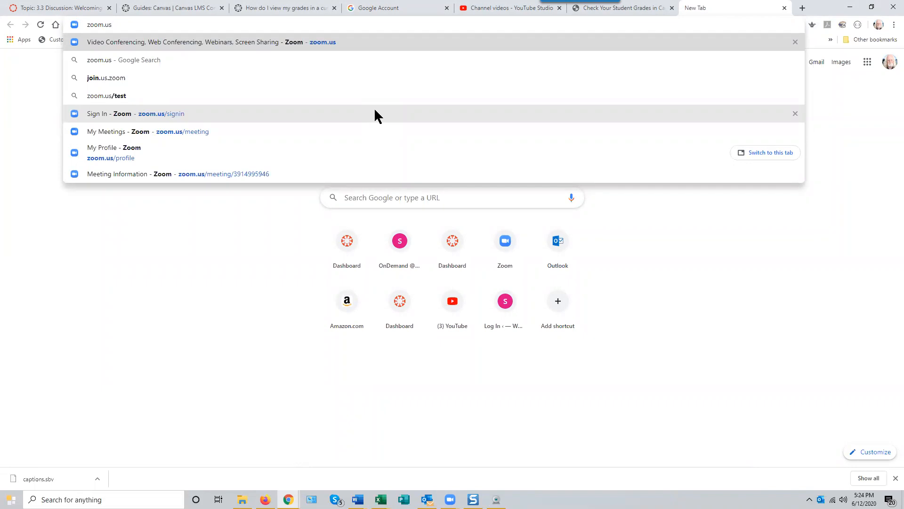
Go to zoom.us, open the account profile and sign out of the account
{"action": "key", "text": "Return"}
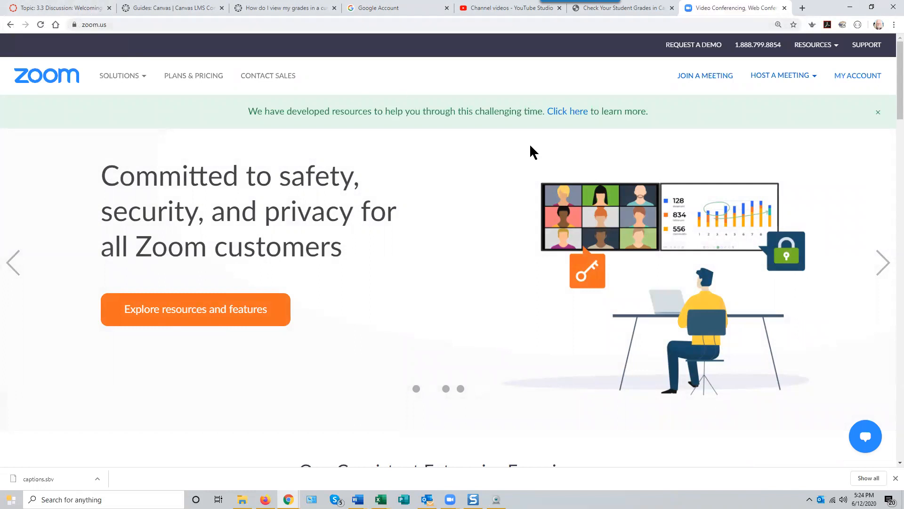
{"action": "left_click", "coordinate": [843, 77]}
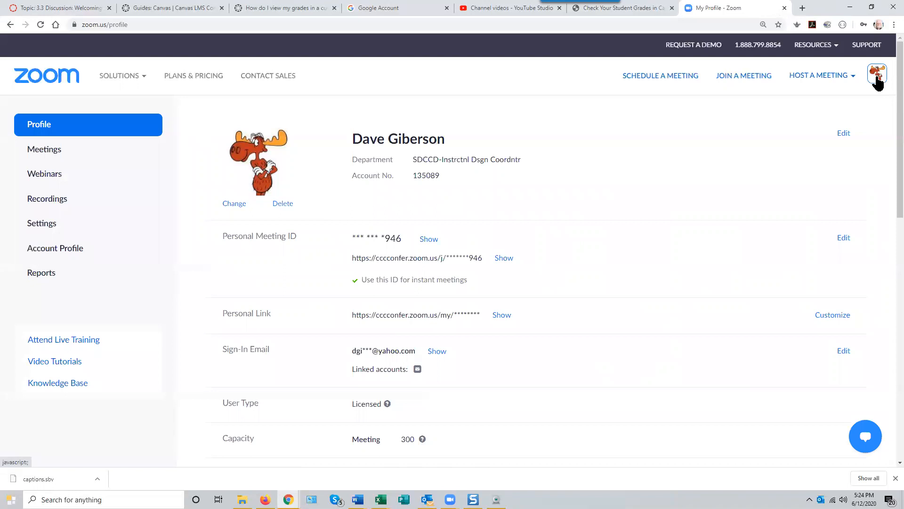
{"action": "mouse_move", "coordinate": [876, 77]}
{"action": "left_click", "coordinate": [768, 154]}
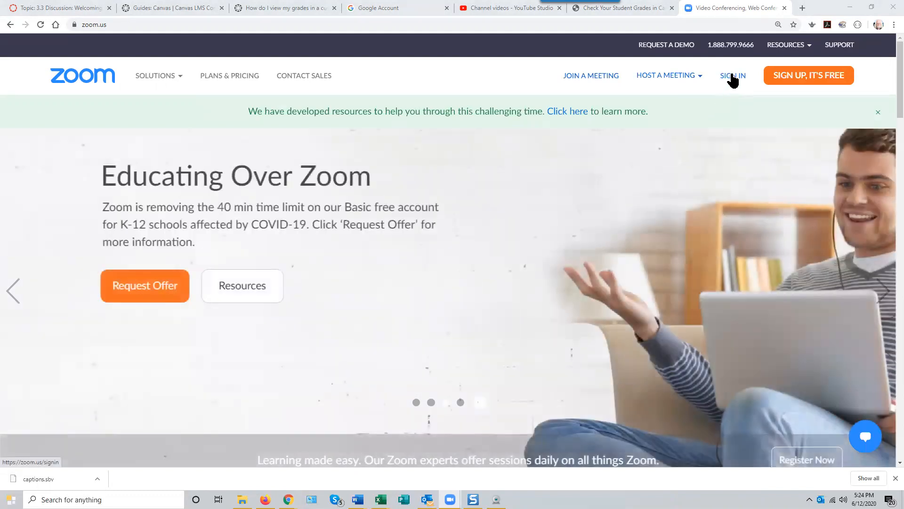
Sign in to Zoom with the prefilled credentials and open the account's meeting settings
{"action": "left_click", "coordinate": [730, 83]}
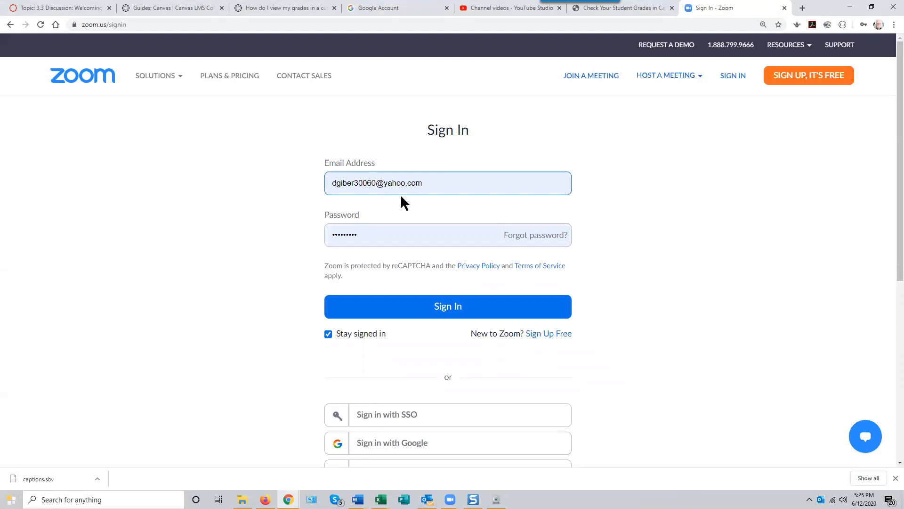
{"action": "left_click", "coordinate": [452, 313]}
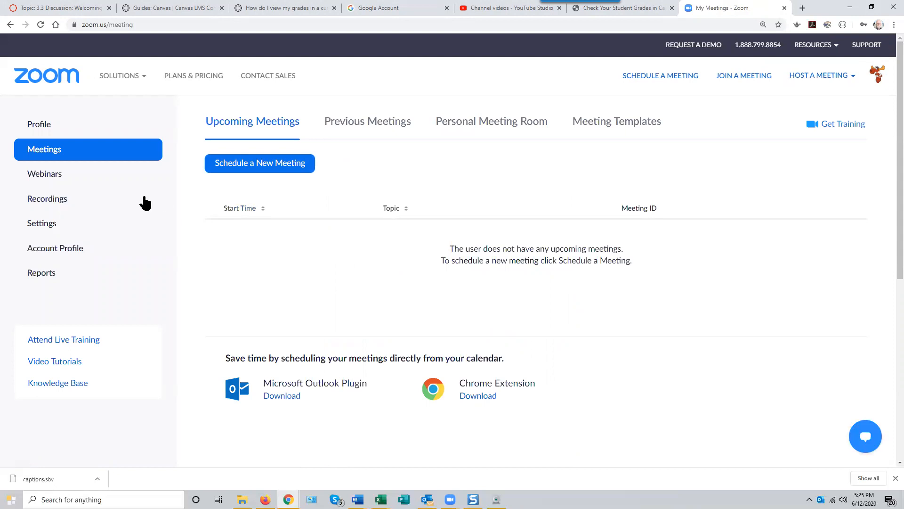
{"action": "left_click", "coordinate": [40, 226]}
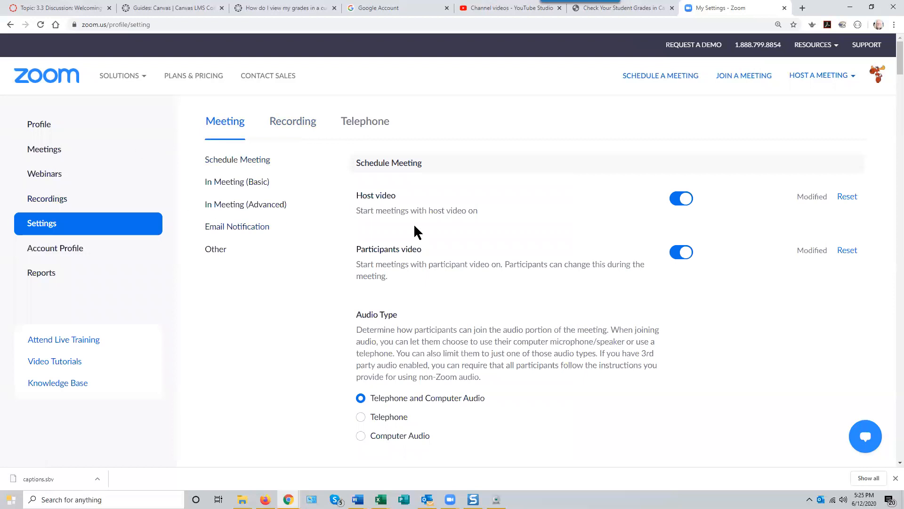
Look over the Schedule Meeting settings, including host and participant video, audio type and Personal Meeting ID options
{"action": "scroll", "coordinate": [464, 268], "scroll_direction": "down", "scroll_amount": 1}
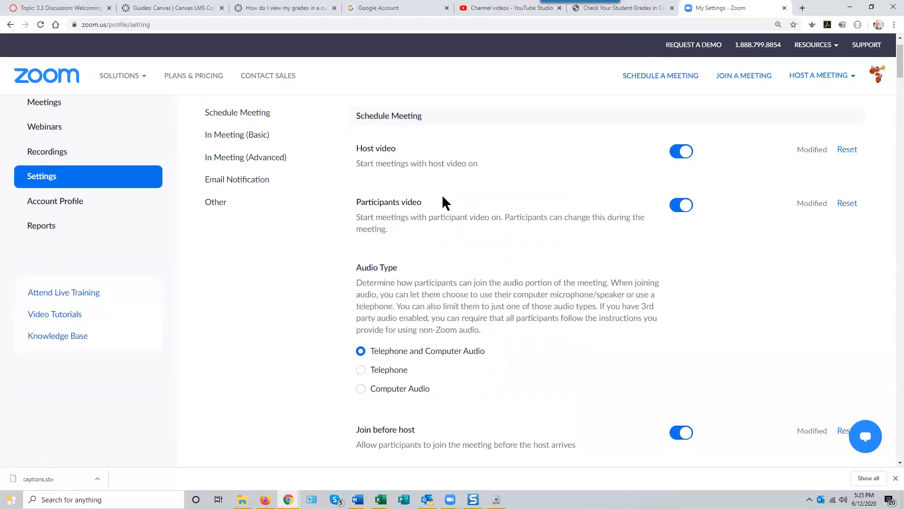
{"action": "scroll", "coordinate": [446, 203], "scroll_direction": "down", "scroll_amount": 2}
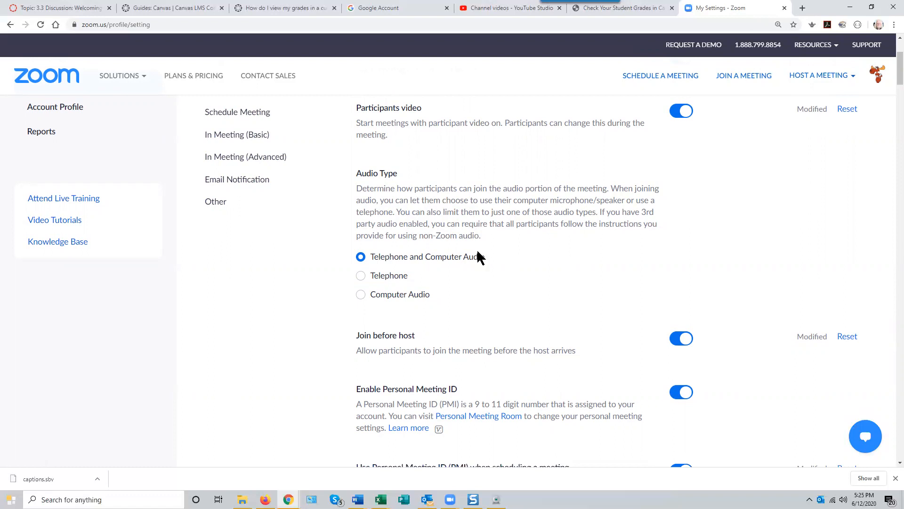
{"action": "scroll", "coordinate": [477, 255], "scroll_direction": "down", "scroll_amount": 3}
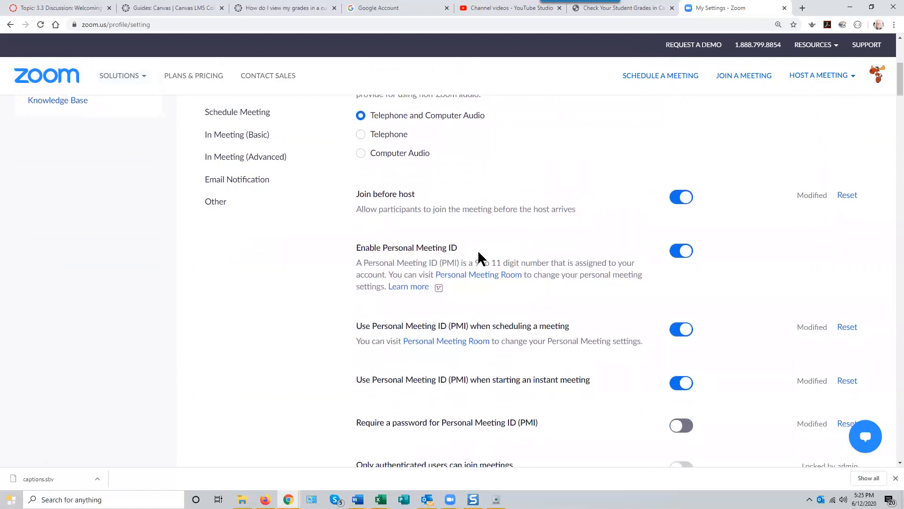
{"action": "scroll", "coordinate": [479, 254], "scroll_direction": "down", "scroll_amount": 3}
{"action": "scroll", "coordinate": [479, 254], "scroll_direction": "up", "scroll_amount": 5}
{"action": "scroll", "coordinate": [480, 253], "scroll_direction": "up", "scroll_amount": 4}
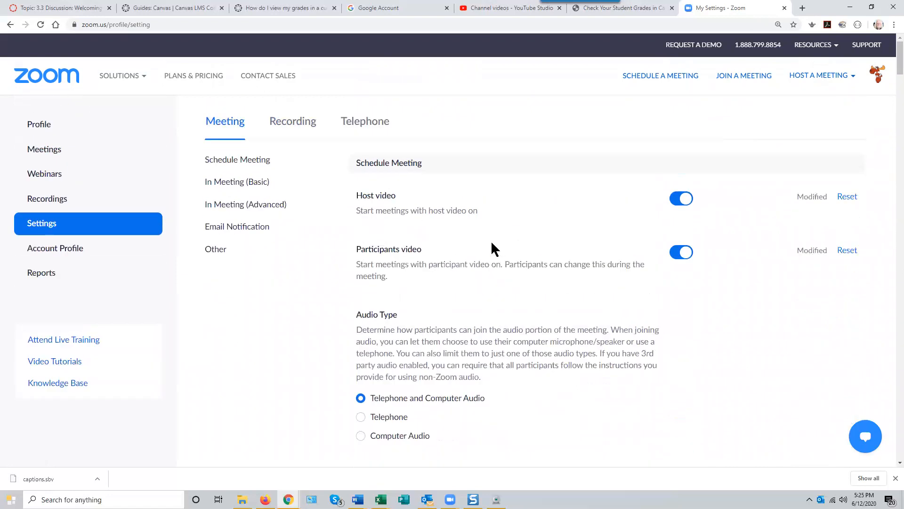
Find "chat" in the meeting settings, turn Private chat off and switch it back on
{"action": "key", "text": "ctrl+f"}
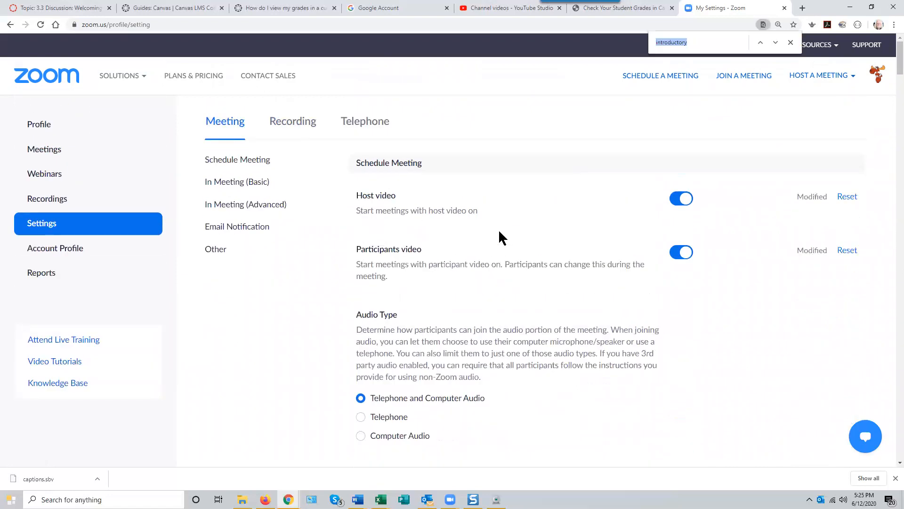
{"action": "type", "text": "chat"}
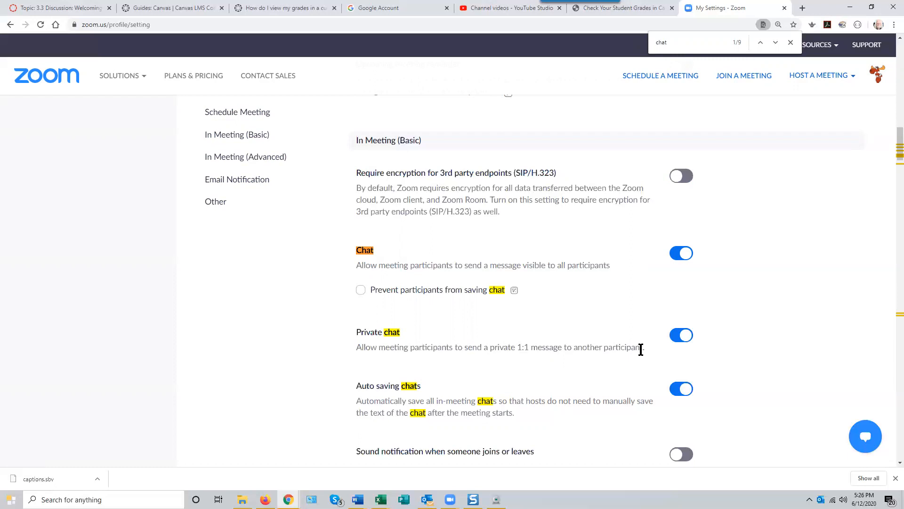
{"action": "left_click", "coordinate": [679, 337]}
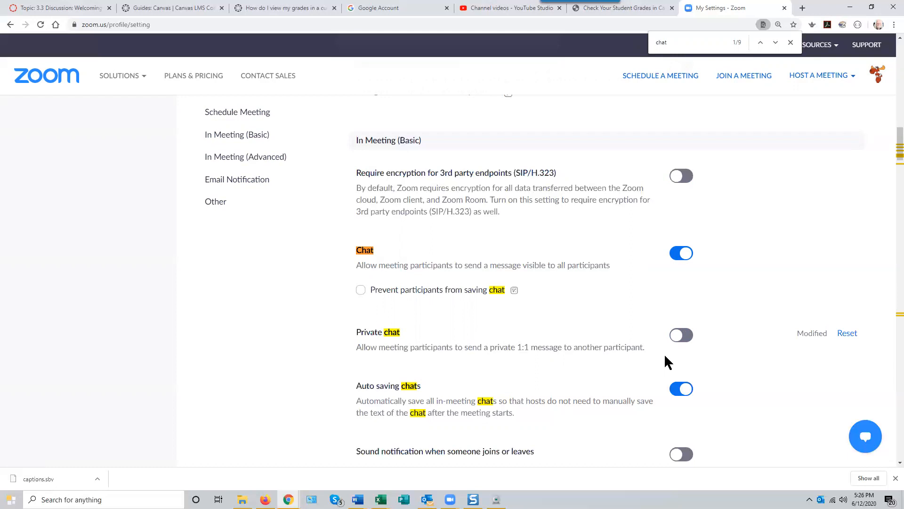
{"action": "left_click", "coordinate": [685, 337]}
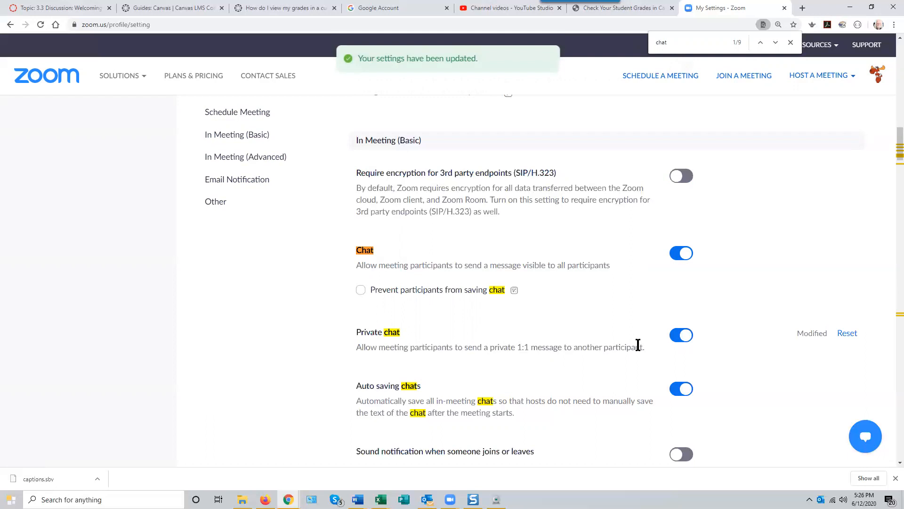
{"action": "scroll", "coordinate": [638, 345], "scroll_direction": "up", "scroll_amount": 10}
{"action": "scroll", "coordinate": [621, 331], "scroll_direction": "up", "scroll_amount": 4}
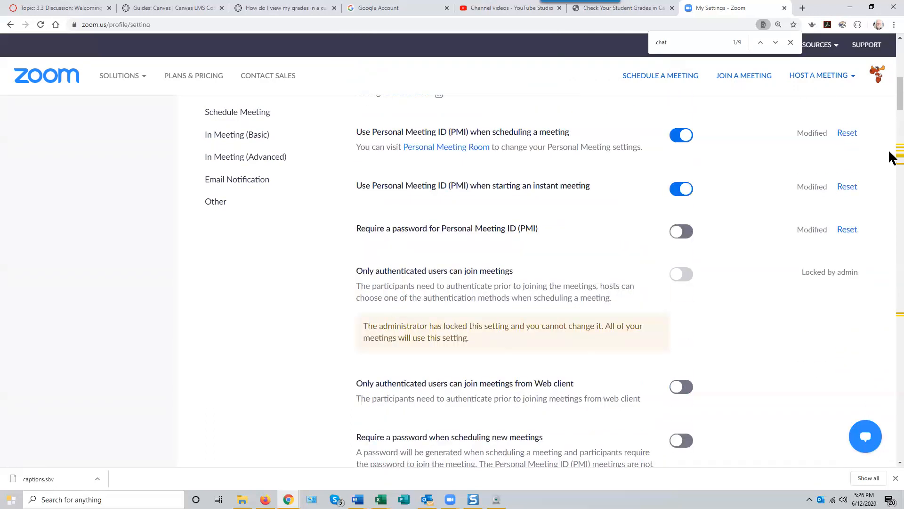
Look over the Schedule Meeting settings and the beginning of the In Meeting (Basic) chat settings
{"action": "scroll", "coordinate": [891, 87], "scroll_direction": "up", "scroll_amount": 2}
{"action": "scroll", "coordinate": [892, 86], "scroll_direction": "up", "scroll_amount": 8}
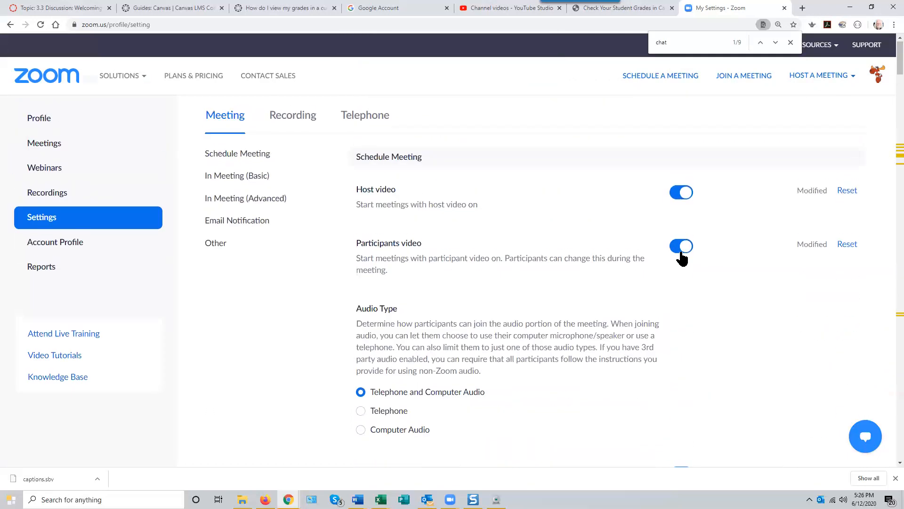
{"action": "scroll", "coordinate": [652, 284], "scroll_direction": "down", "scroll_amount": 9}
{"action": "scroll", "coordinate": [654, 290], "scroll_direction": "down", "scroll_amount": 20}
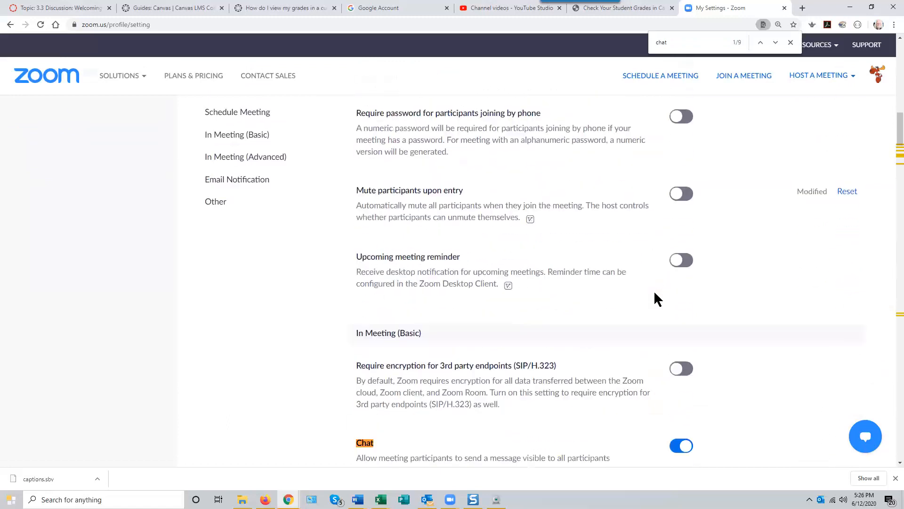
{"action": "scroll", "coordinate": [657, 287], "scroll_direction": "up", "scroll_amount": 3}
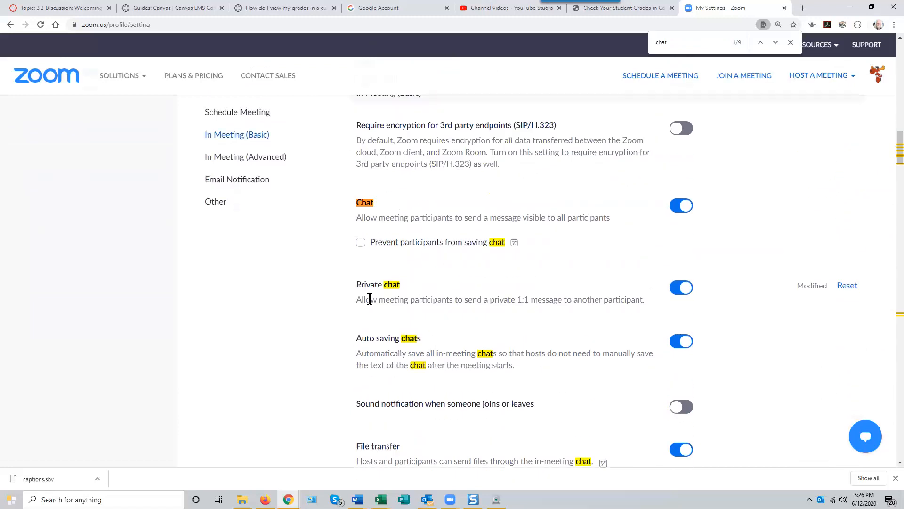
{"action": "scroll", "coordinate": [486, 285], "scroll_direction": "up", "scroll_amount": 6}
{"action": "scroll", "coordinate": [498, 283], "scroll_direction": "up", "scroll_amount": 6}
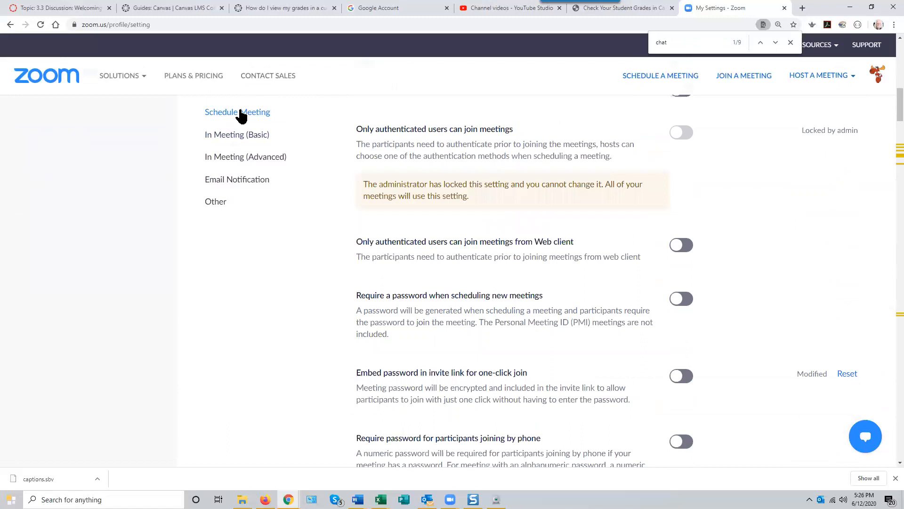
{"action": "scroll", "coordinate": [883, 94], "scroll_direction": "up", "scroll_amount": 15}
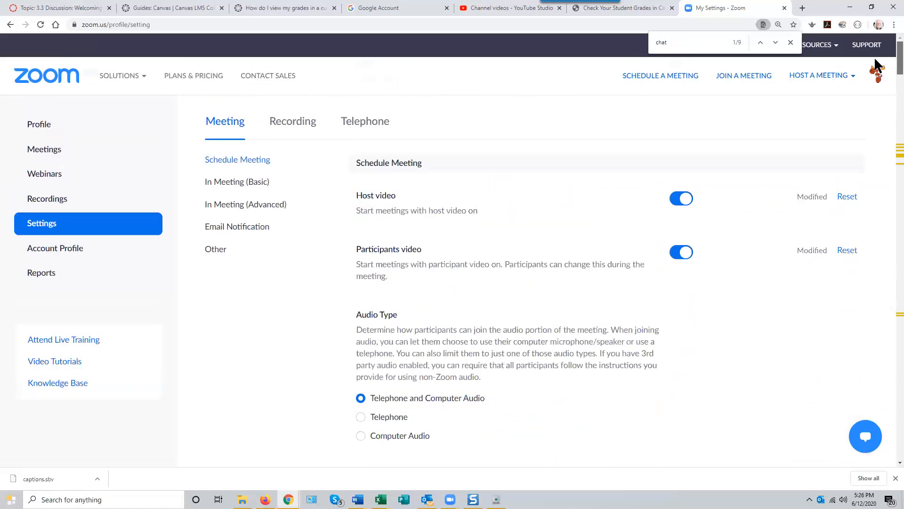
{"action": "scroll", "coordinate": [498, 315], "scroll_direction": "down", "scroll_amount": 8}
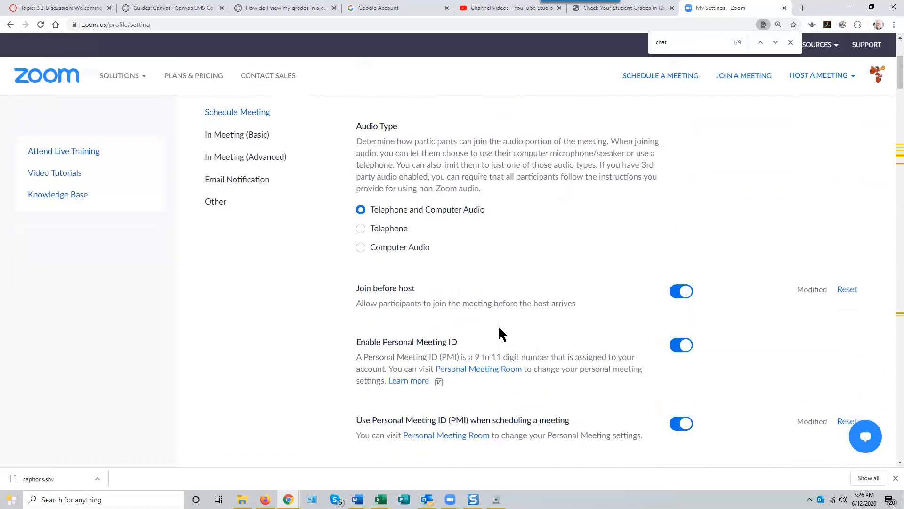
{"action": "scroll", "coordinate": [496, 336], "scroll_direction": "up", "scroll_amount": 8}
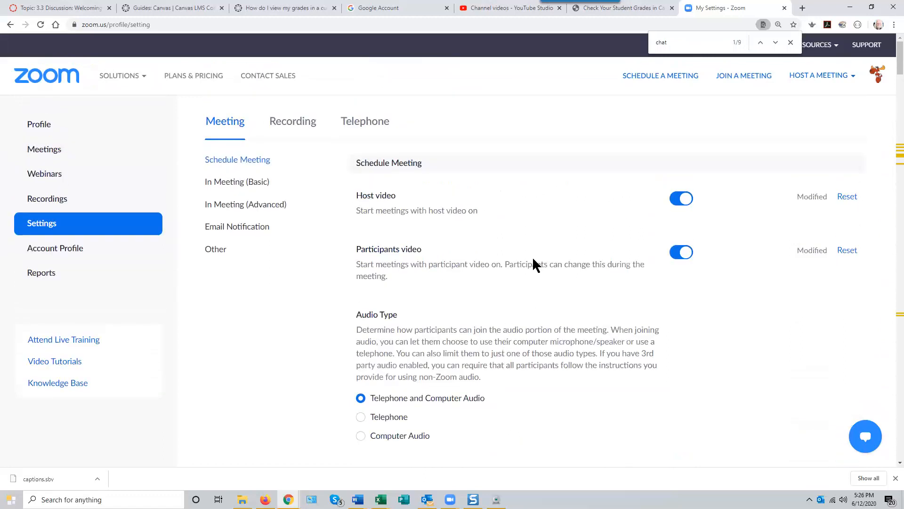
Search the settings page for "chat" again, going through the matches as far as Auto saving chats, and review the surrounding options
{"action": "key", "text": "ctrl+f"}
{"action": "key", "text": "Return"}
{"action": "key", "text": "Return"}
{"action": "key", "text": "Return"}
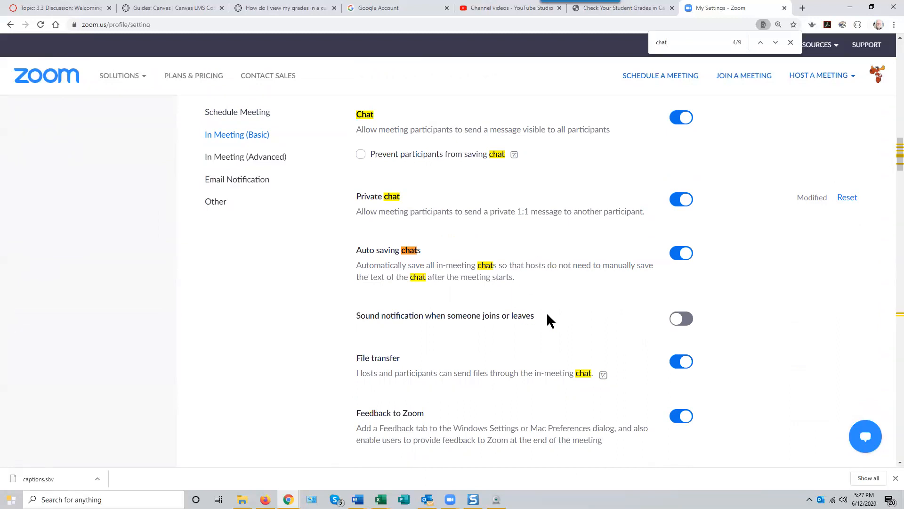
{"action": "scroll", "coordinate": [541, 291], "scroll_direction": "up", "scroll_amount": 2}
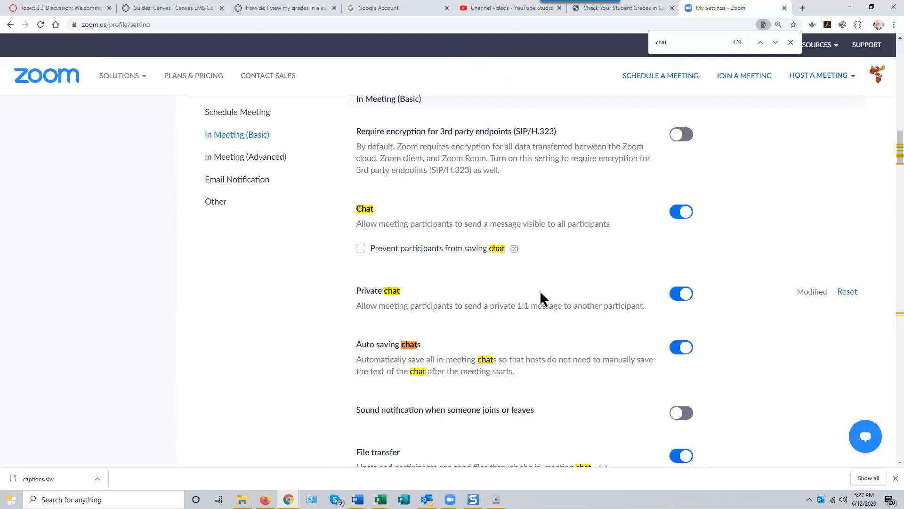
{"action": "scroll", "coordinate": [601, 298], "scroll_direction": "up", "scroll_amount": 5}
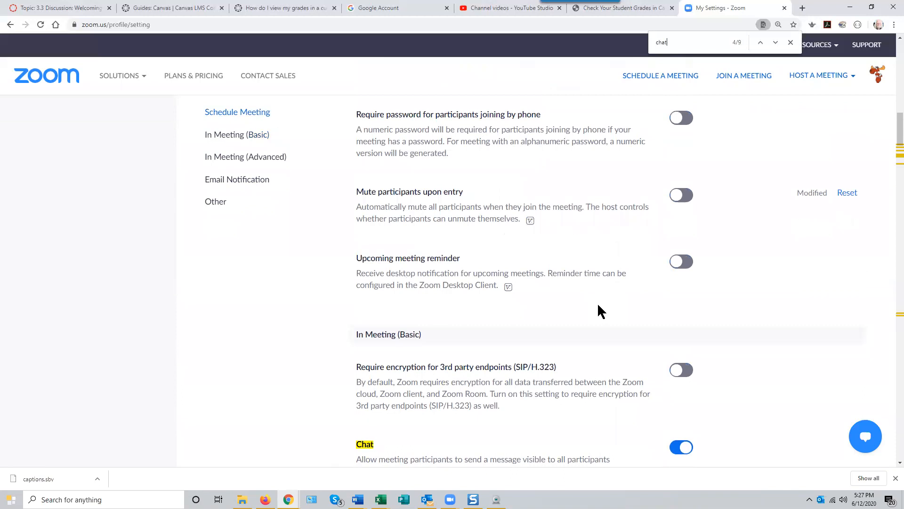
{"action": "scroll", "coordinate": [598, 303], "scroll_direction": "up", "scroll_amount": 1}
{"action": "scroll", "coordinate": [599, 304], "scroll_direction": "down", "scroll_amount": 8}
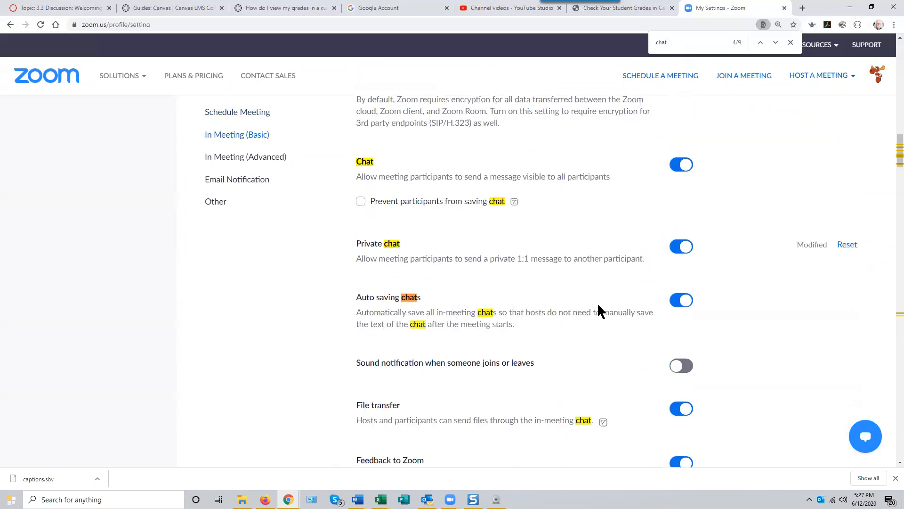
Review the In Meeting (Basic) options from File transfer through Co-host and Polling to Screen sharing
{"action": "scroll", "coordinate": [596, 309], "scroll_direction": "down", "scroll_amount": 4}
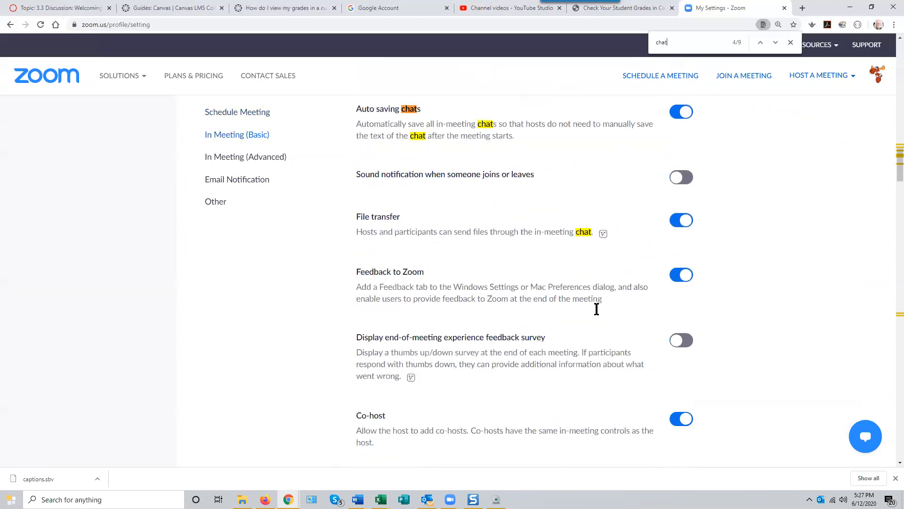
{"action": "scroll", "coordinate": [596, 309], "scroll_direction": "down", "scroll_amount": 2}
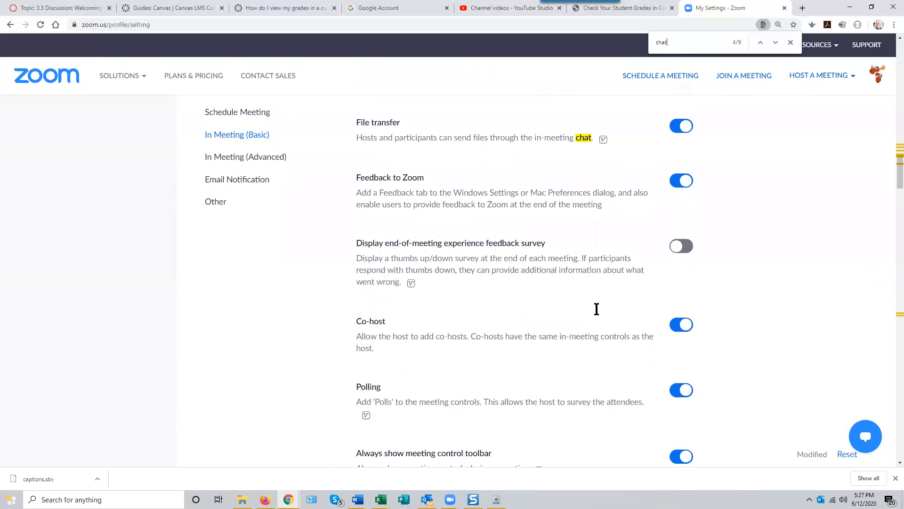
{"action": "scroll", "coordinate": [596, 309], "scroll_direction": "down", "scroll_amount": 2}
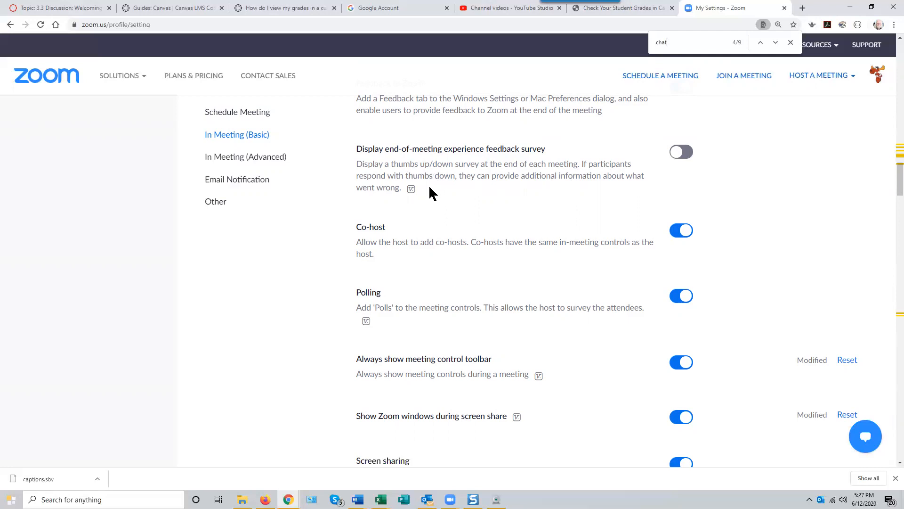
{"action": "scroll", "coordinate": [501, 220], "scroll_direction": "down", "scroll_amount": 4}
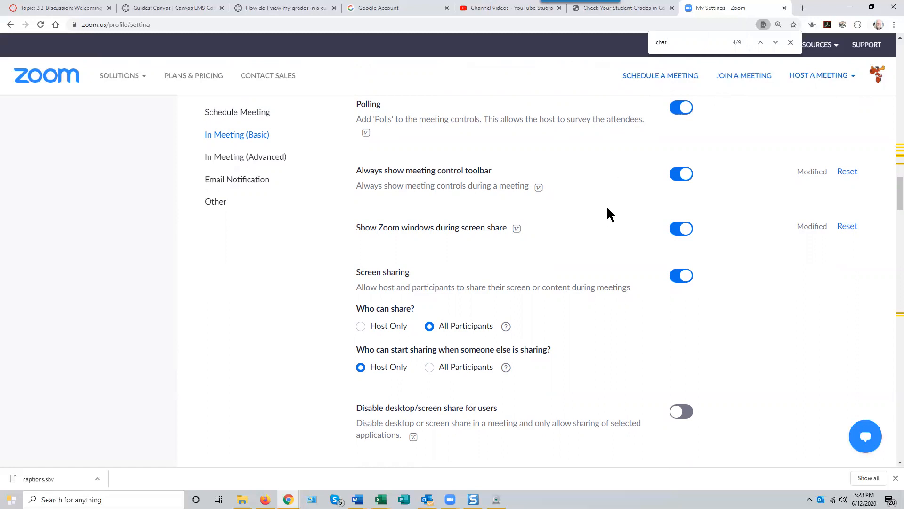
{"action": "scroll", "coordinate": [583, 210], "scroll_direction": "down", "scroll_amount": 1}
{"action": "scroll", "coordinate": [582, 210], "scroll_direction": "up", "scroll_amount": 1}
Switch to the Canvas discussion 3.3 page, return to its beginning and leave it for the Dashboard
{"action": "left_click", "coordinate": [81, 9]}
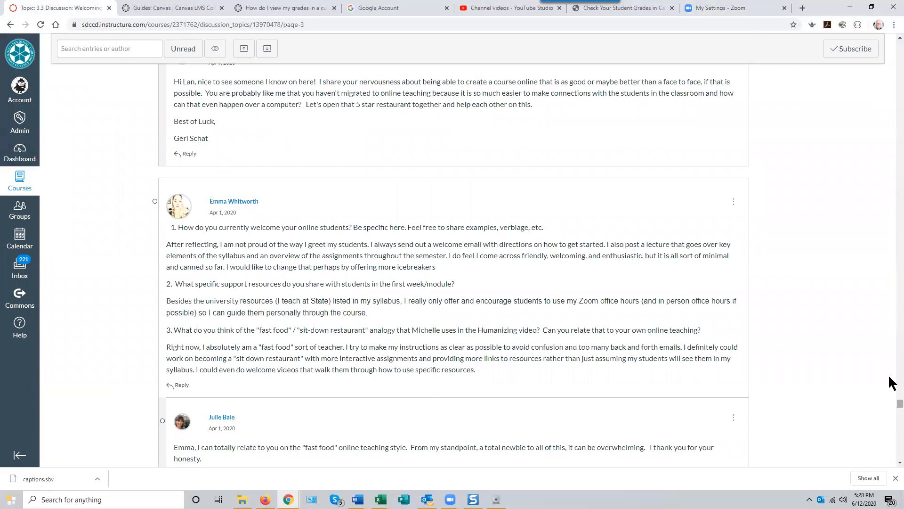
{"action": "left_click_drag", "start_coordinate": [898, 384], "coordinate": [899, 72]}
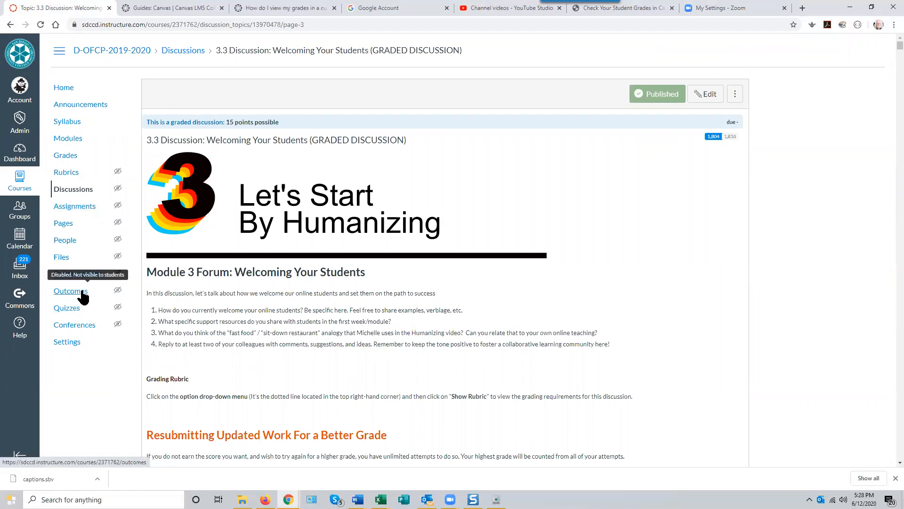
{"action": "left_click", "coordinate": [67, 342]}
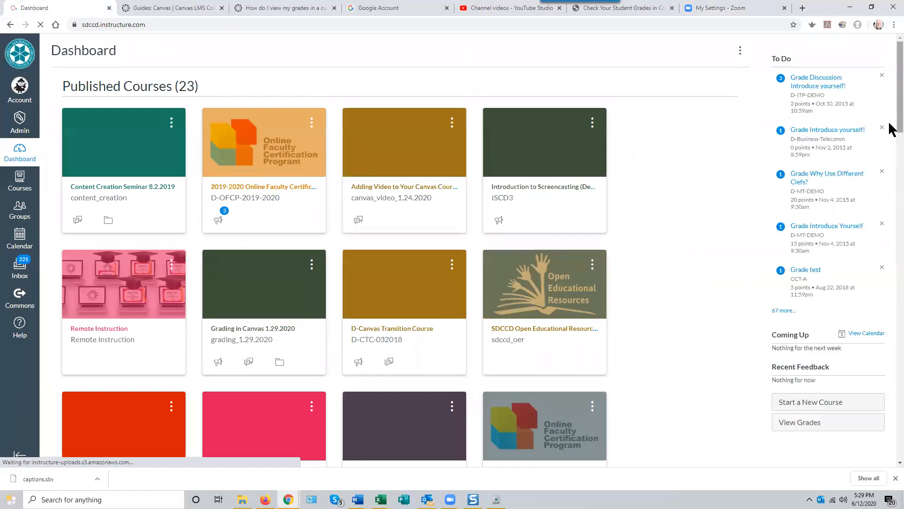
Browse the published and unpublished courses on the Dashboard and open the Seminar Sandbox - Mesa course
{"action": "scroll", "coordinate": [891, 132], "scroll_direction": "down", "scroll_amount": 1}
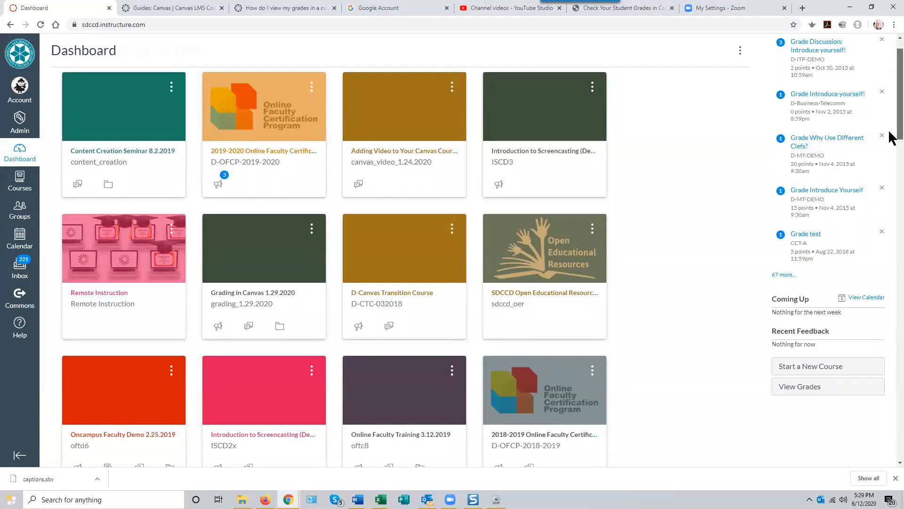
{"action": "scroll", "coordinate": [891, 142], "scroll_direction": "down", "scroll_amount": 5}
{"action": "scroll", "coordinate": [890, 141], "scroll_direction": "down", "scroll_amount": 9}
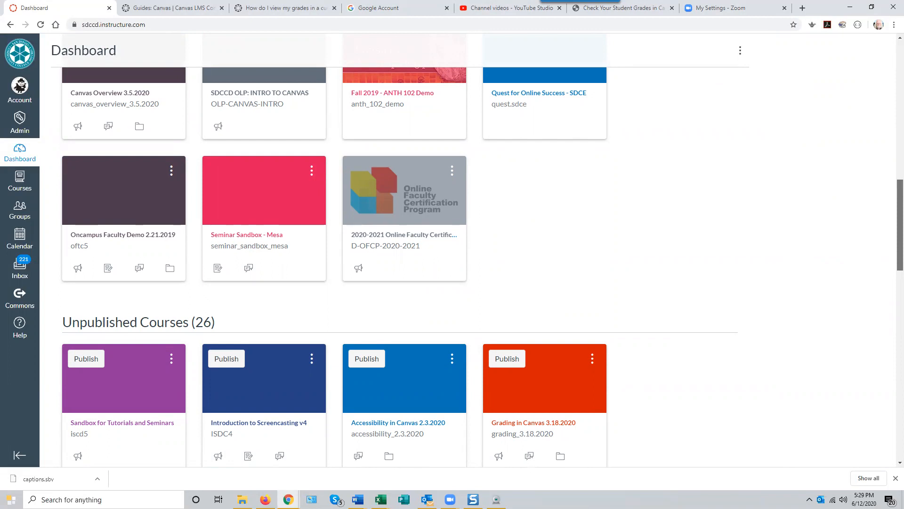
{"action": "scroll", "coordinate": [452, 263], "scroll_direction": "down", "scroll_amount": 6}
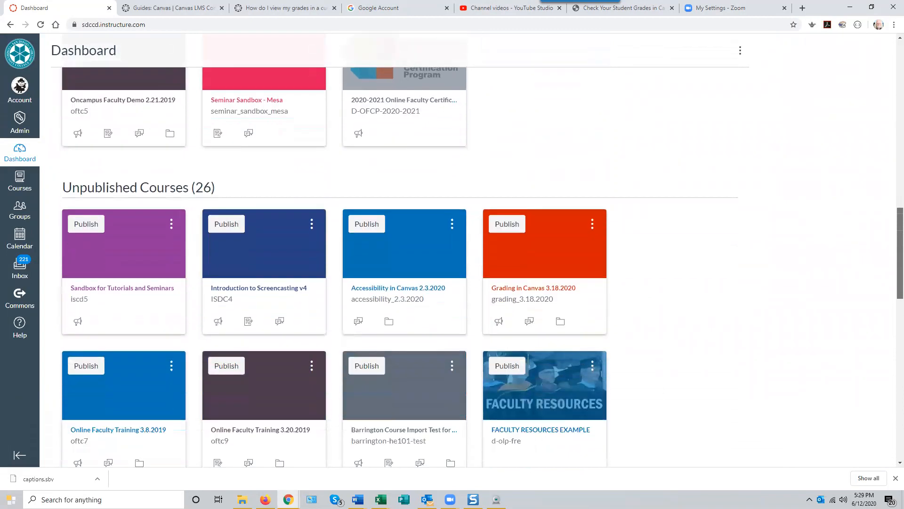
{"action": "scroll", "coordinate": [452, 263], "scroll_direction": "down", "scroll_amount": 13}
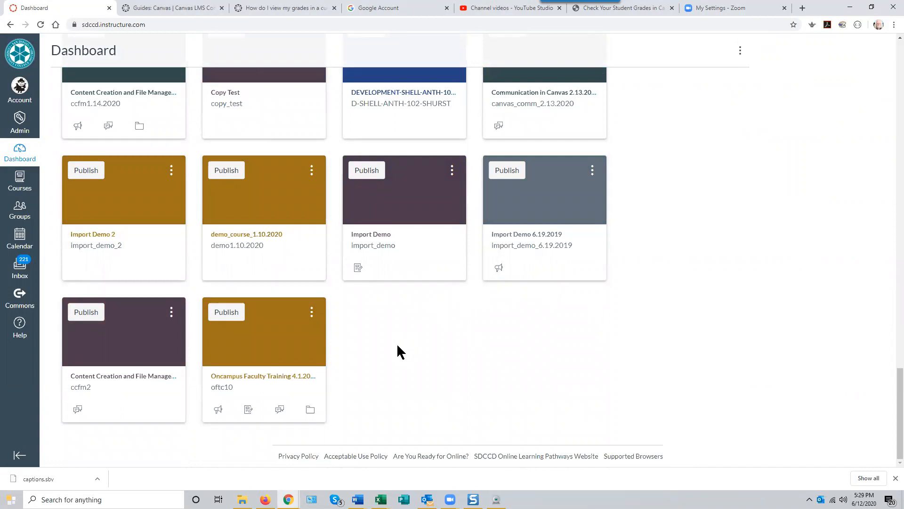
{"action": "scroll", "coordinate": [397, 343], "scroll_direction": "up", "scroll_amount": 1}
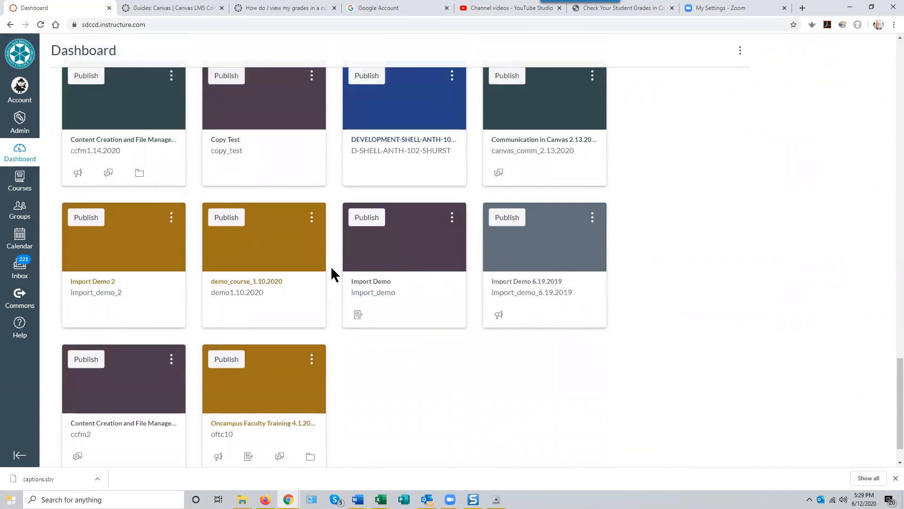
{"action": "scroll", "coordinate": [332, 272], "scroll_direction": "up", "scroll_amount": 4}
{"action": "scroll", "coordinate": [627, 313], "scroll_direction": "up", "scroll_amount": 1}
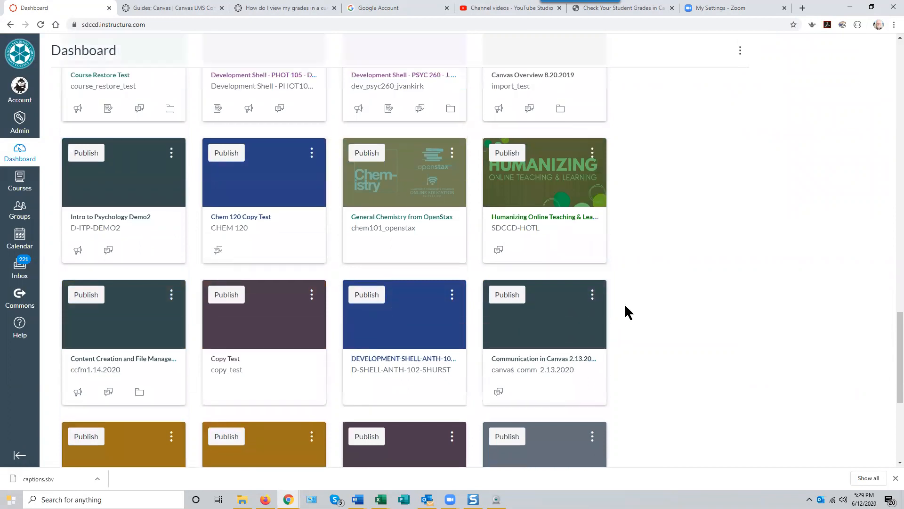
{"action": "scroll", "coordinate": [626, 313], "scroll_direction": "up", "scroll_amount": 1}
{"action": "scroll", "coordinate": [650, 312], "scroll_direction": "up", "scroll_amount": 3}
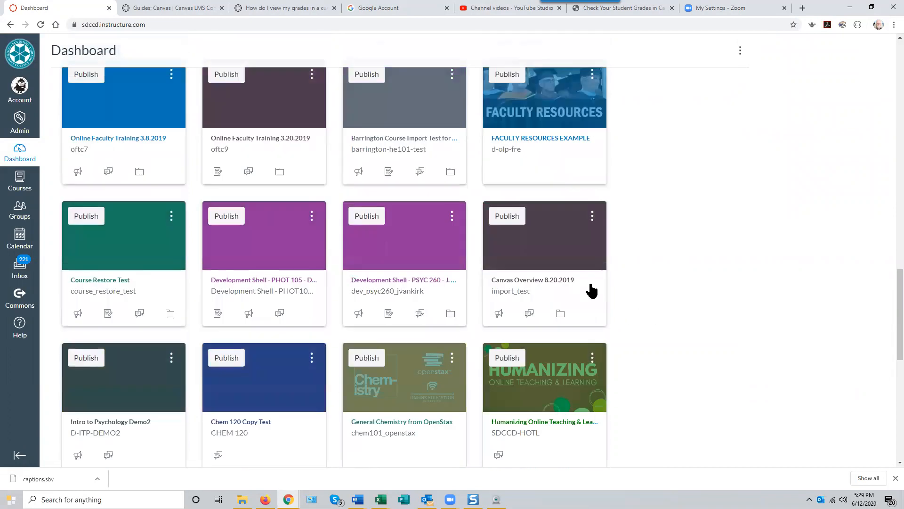
{"action": "scroll", "coordinate": [628, 306], "scroll_direction": "up", "scroll_amount": 3}
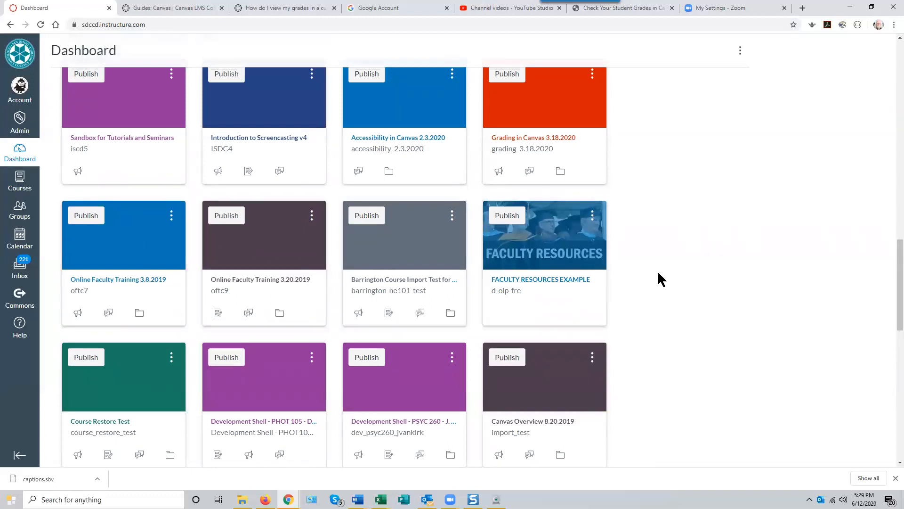
{"action": "scroll", "coordinate": [658, 278], "scroll_direction": "up", "scroll_amount": 2}
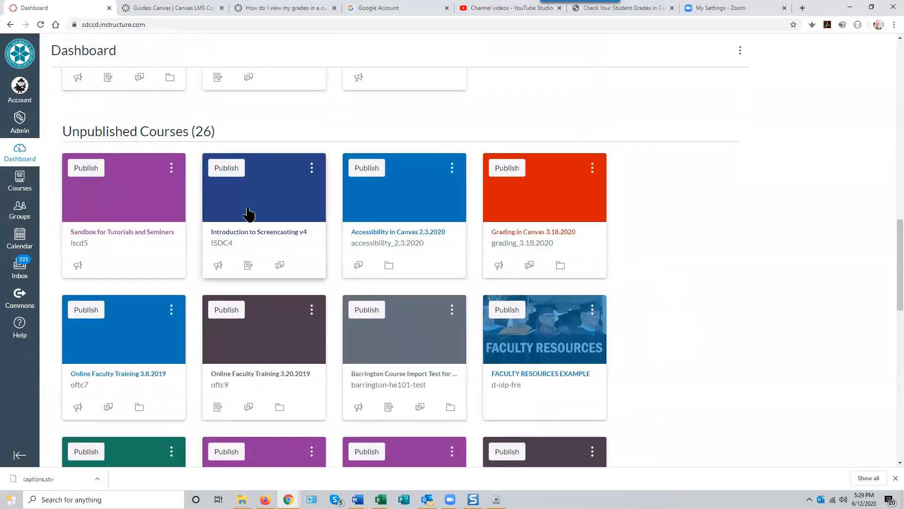
{"action": "scroll", "coordinate": [140, 197], "scroll_direction": "up", "scroll_amount": 4}
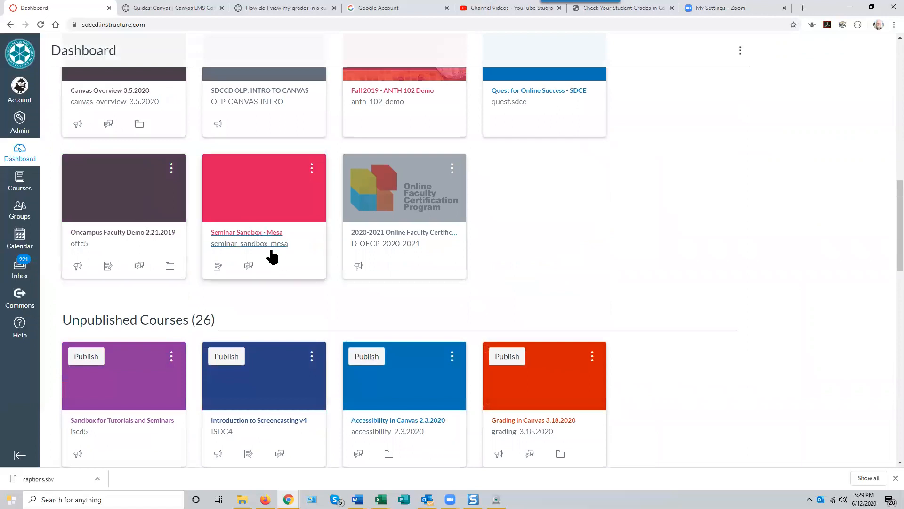
{"action": "left_click", "coordinate": [268, 206]}
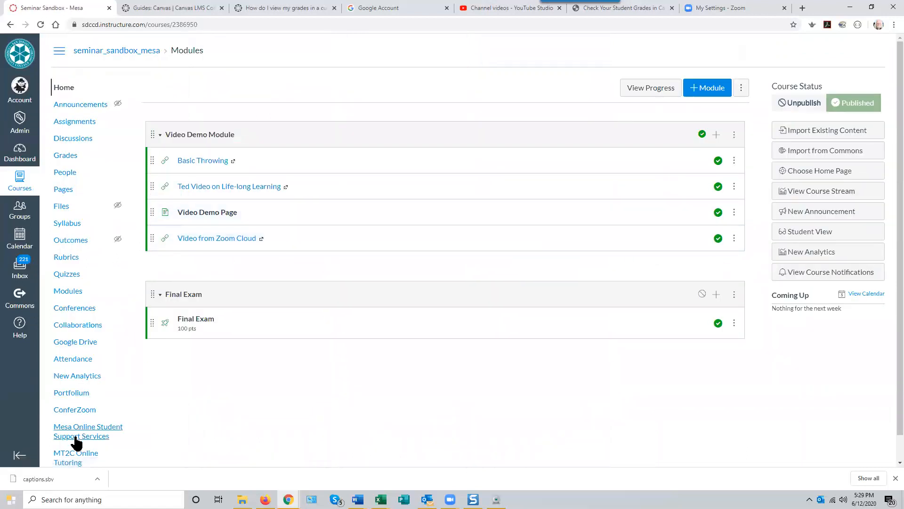
Open the Seminar Sandbox - Mesa course settings and look over its Feature Options
{"action": "scroll", "coordinate": [86, 430], "scroll_direction": "down", "scroll_amount": 1}
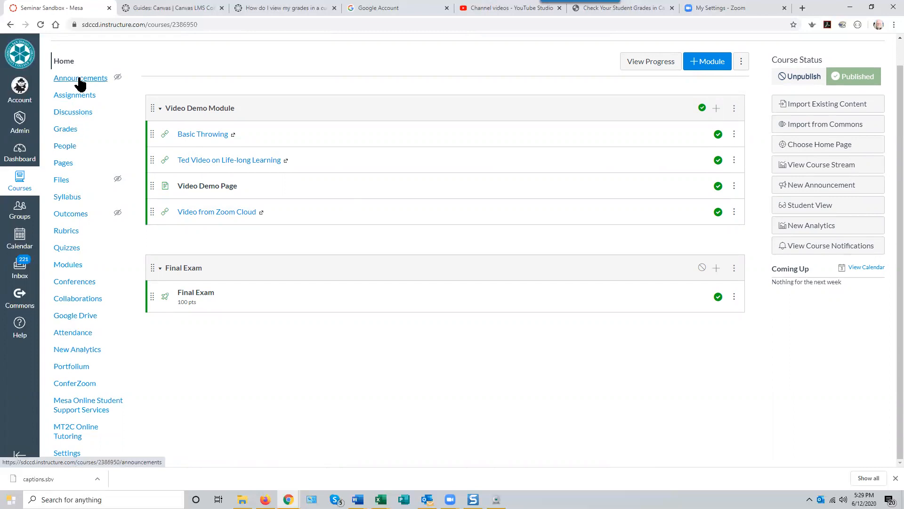
{"action": "left_click", "coordinate": [73, 459]}
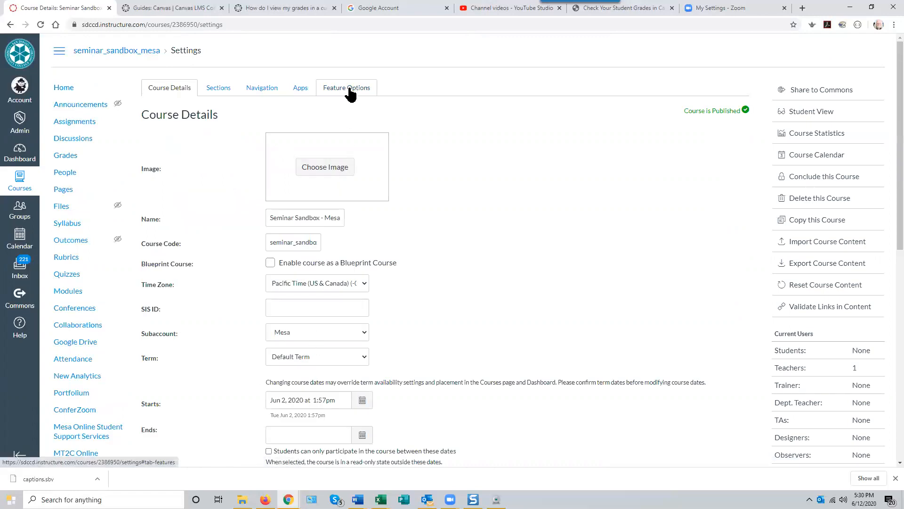
{"action": "left_click", "coordinate": [349, 90]}
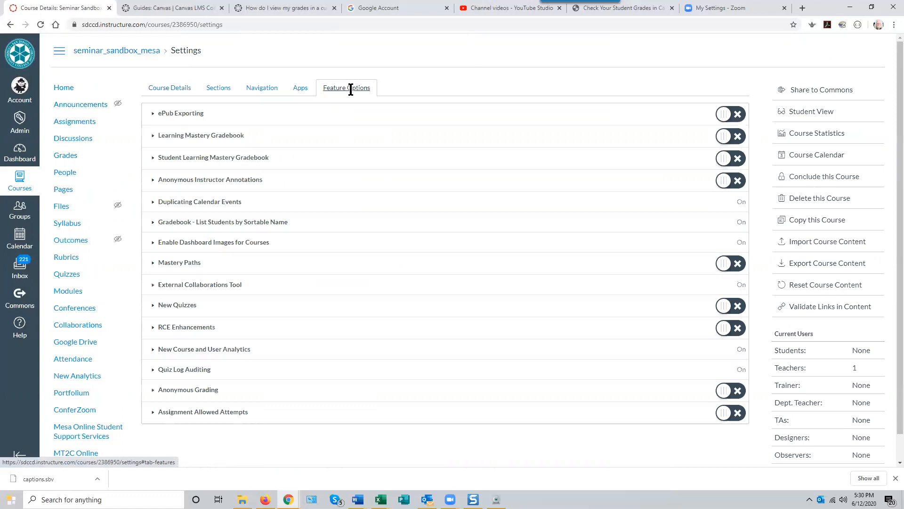
{"action": "scroll", "coordinate": [421, 232], "scroll_direction": "down", "scroll_amount": 1}
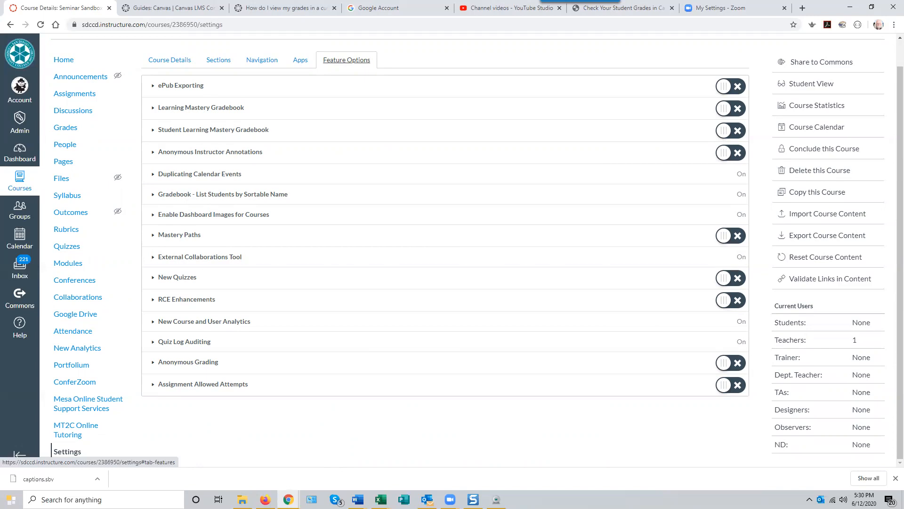
Open the list of external apps in the course settings
{"action": "key", "text": "alt+Tab"}
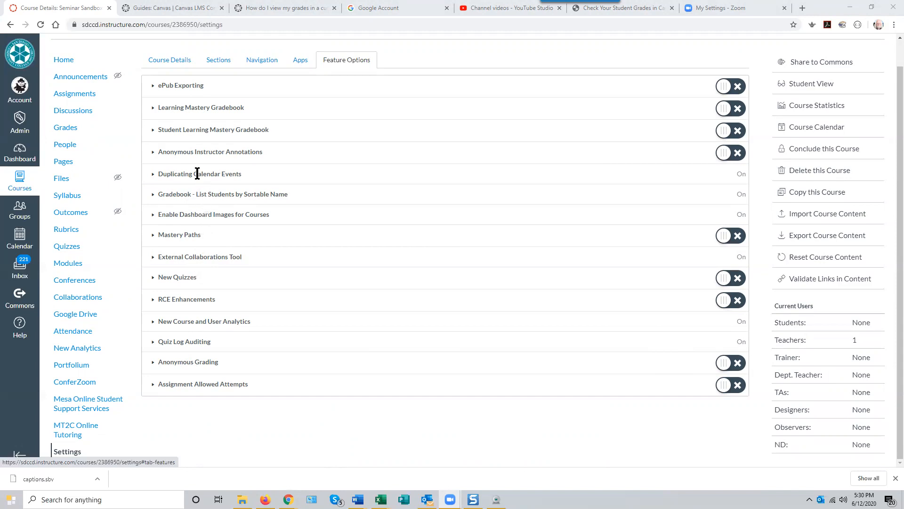
{"action": "left_click", "coordinate": [300, 62]}
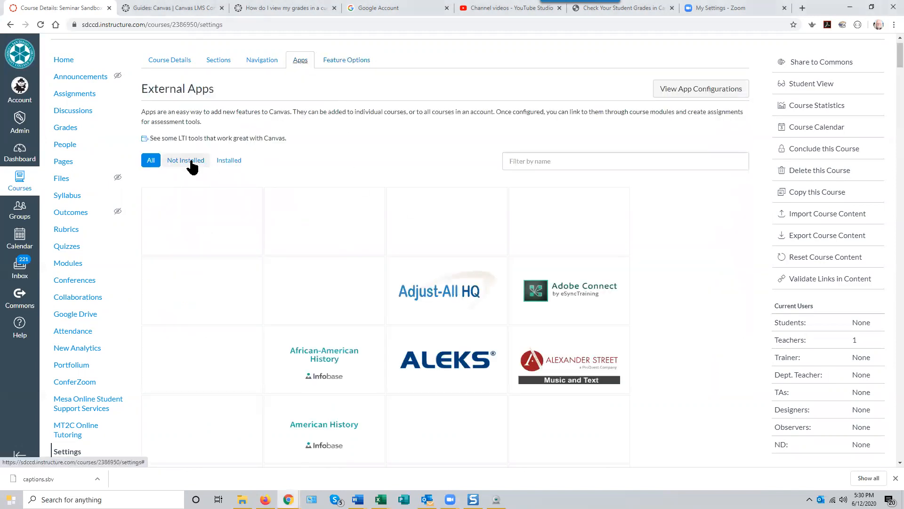
Narrow the external apps to the installed ones, view the Proctorio details and return to the installed apps
{"action": "left_click", "coordinate": [227, 162]}
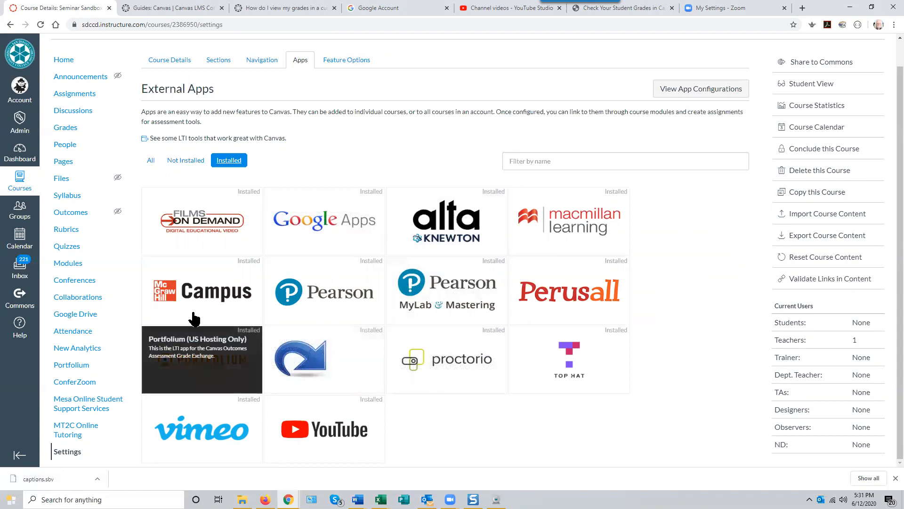
{"action": "left_click", "coordinate": [445, 363]}
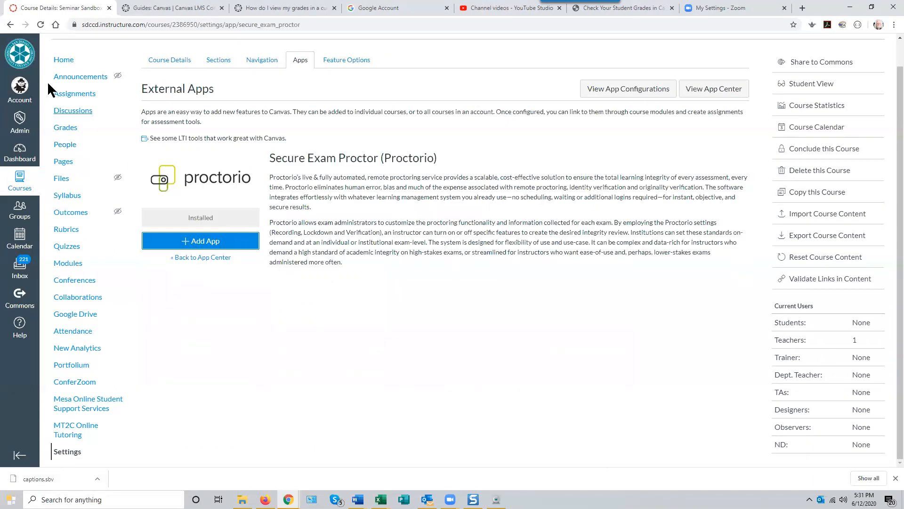
{"action": "left_click", "coordinate": [68, 453]}
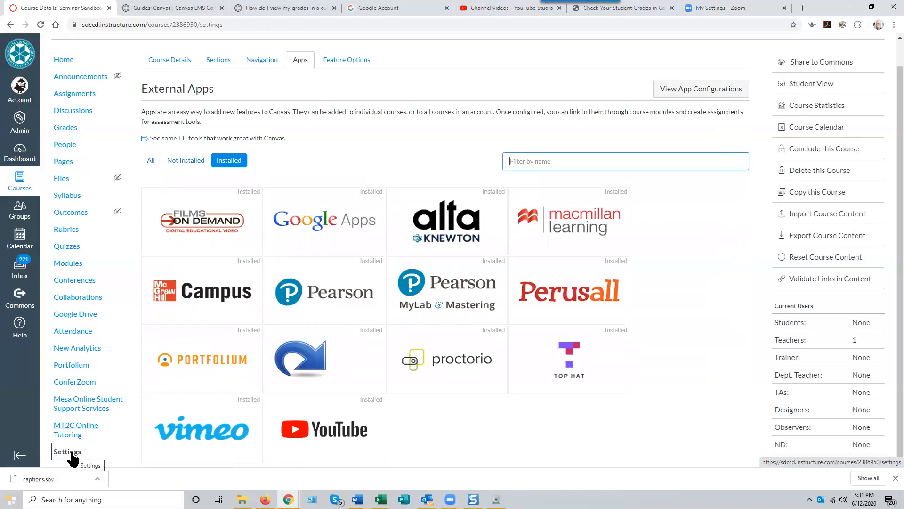
{"action": "left_click", "coordinate": [302, 62]}
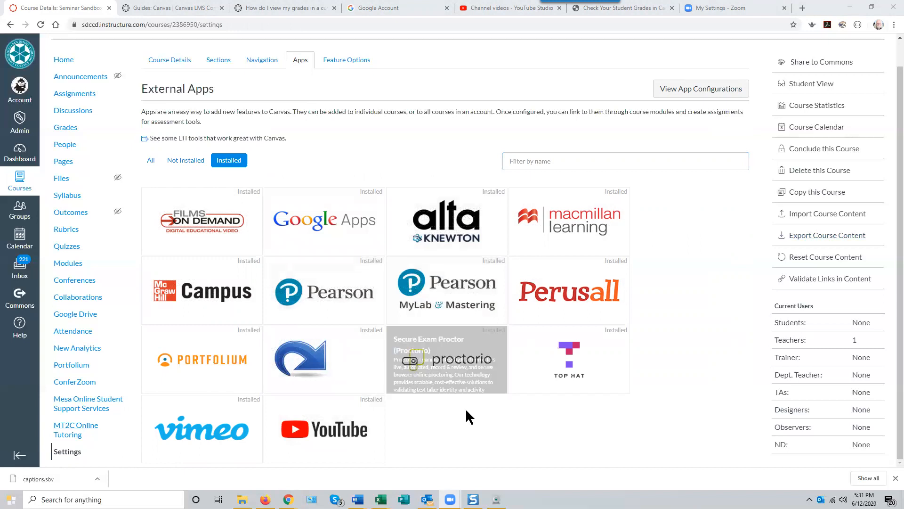
Reopen the Proctorio app's details, look over the consumer key and shared secret fields of its Add App form, and close the form
{"action": "mouse_move", "coordinate": [456, 372]}
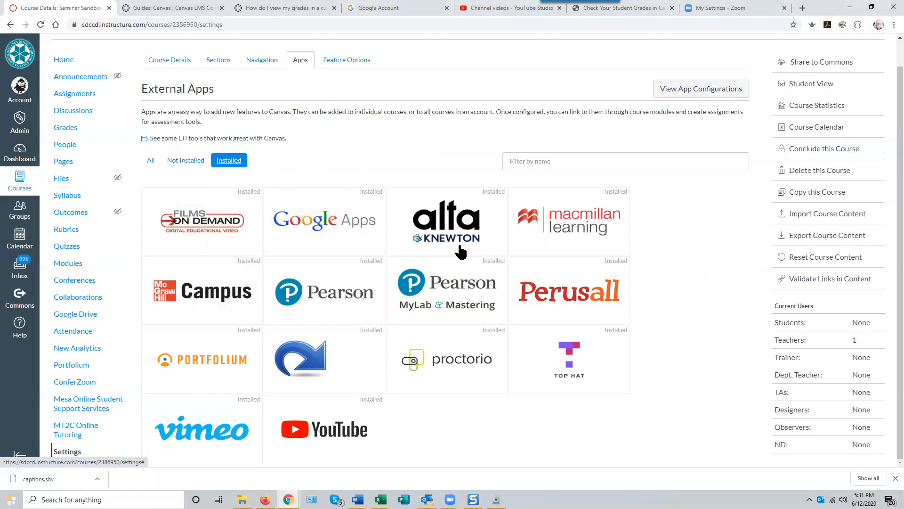
{"action": "left_click", "coordinate": [455, 366]}
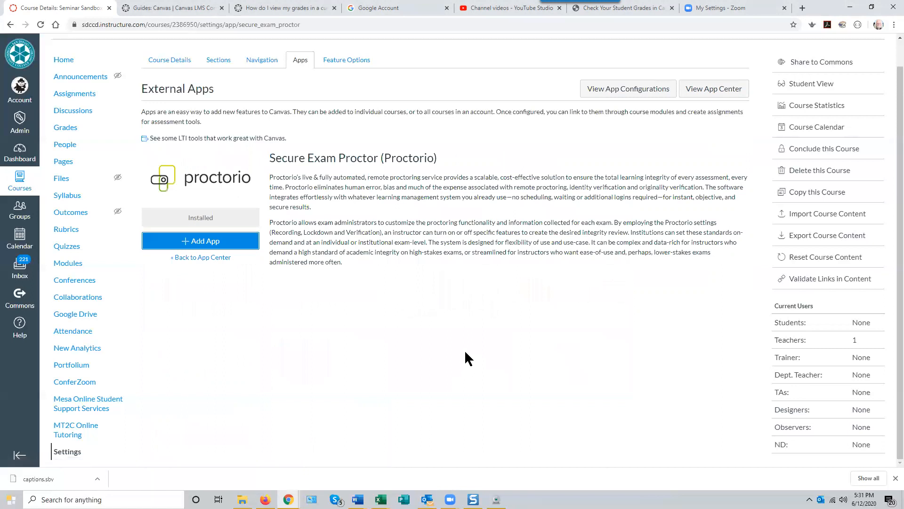
{"action": "left_click", "coordinate": [207, 241]}
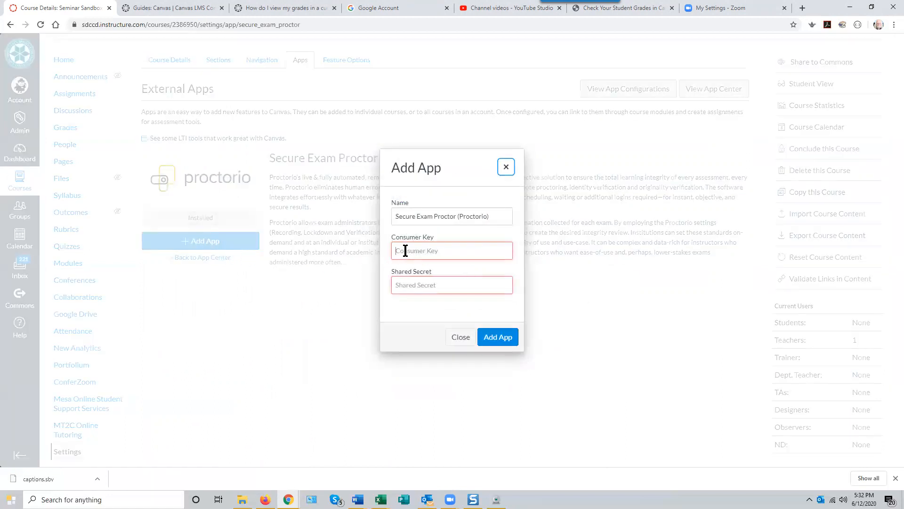
{"action": "left_click", "coordinate": [397, 284]}
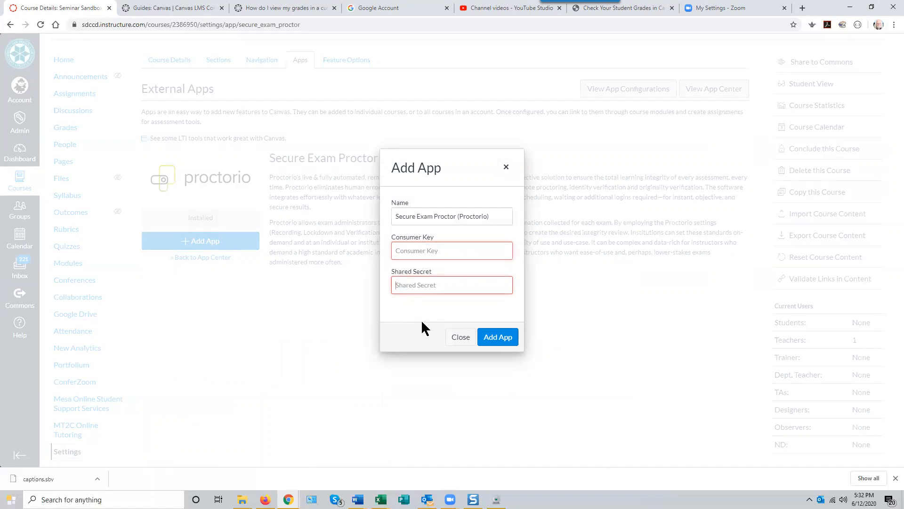
{"action": "left_click", "coordinate": [458, 339]}
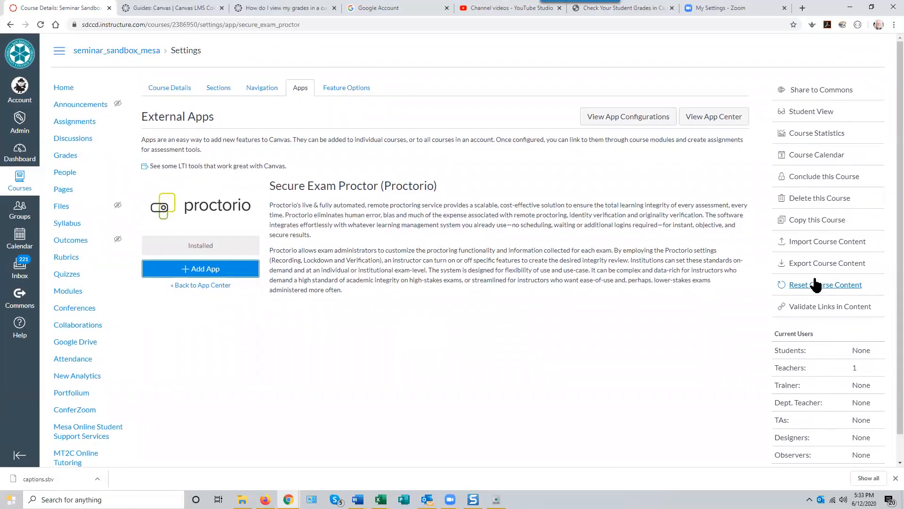
Switch from the course settings to the Zoom meeting and approve the participant's request for remote control of the screen
{"action": "scroll", "coordinate": [890, 298], "scroll_direction": "down", "scroll_amount": 1}
{"action": "left_click_drag", "start_coordinate": [889, 297], "coordinate": [889, 287]}
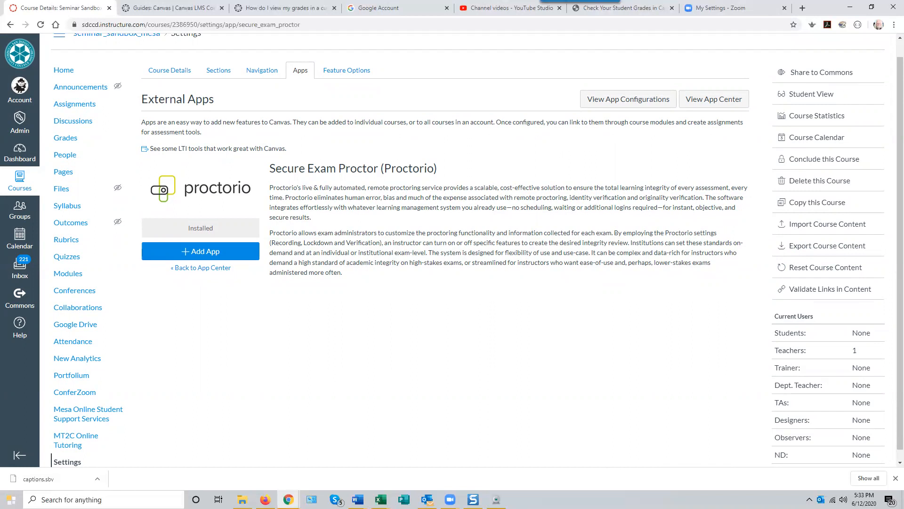
{"action": "key", "text": "alt+Tab"}
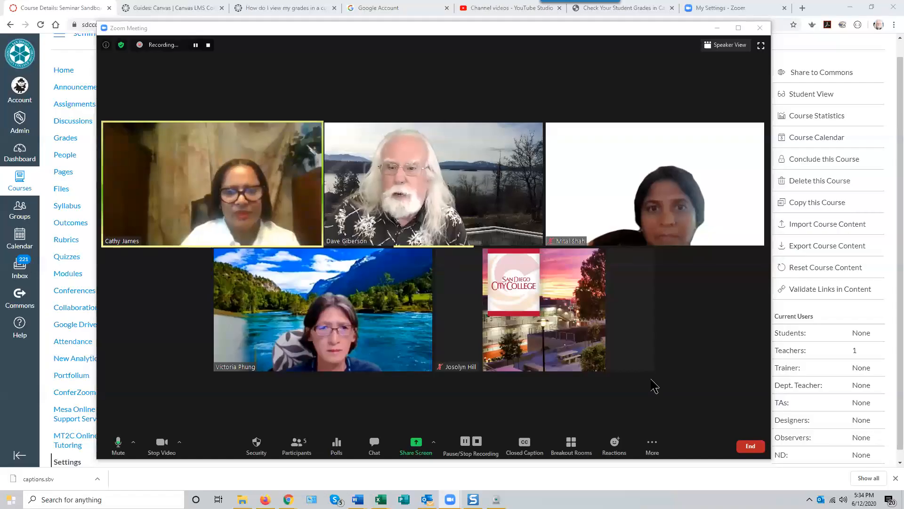
{"action": "mouse_move", "coordinate": [554, 321]}
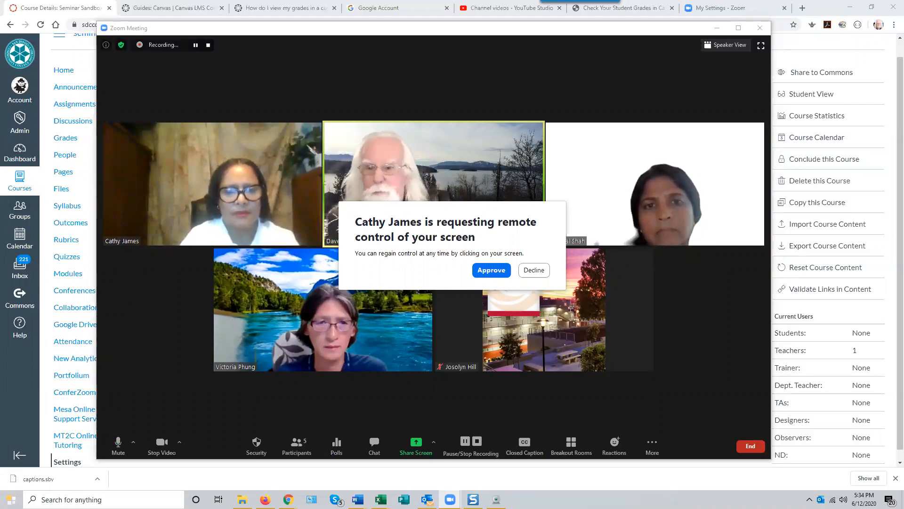
{"action": "left_click", "coordinate": [487, 268]}
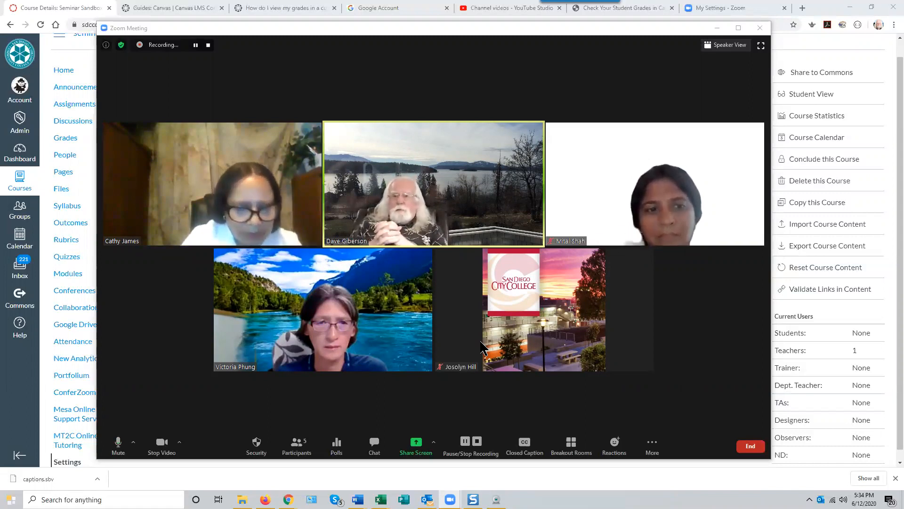
Look over the Zoom meeting's security and camera options, and mute and unmute the microphone
{"action": "left_click", "coordinate": [257, 443]}
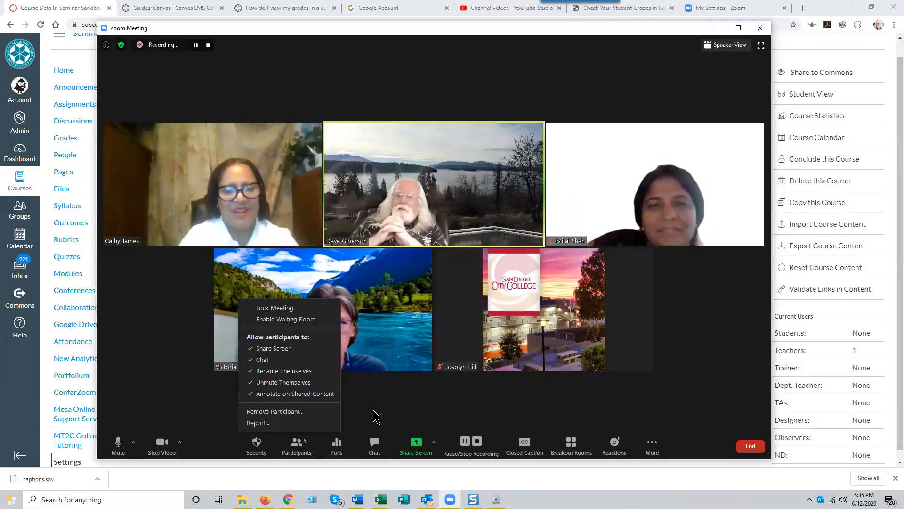
{"action": "left_click", "coordinate": [179, 442]}
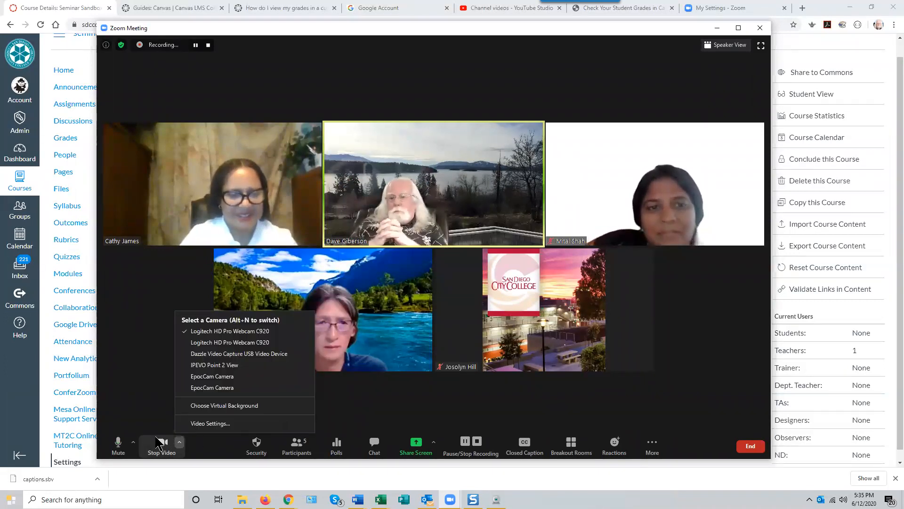
{"action": "left_click", "coordinate": [120, 444]}
{"action": "left_click", "coordinate": [119, 445]}
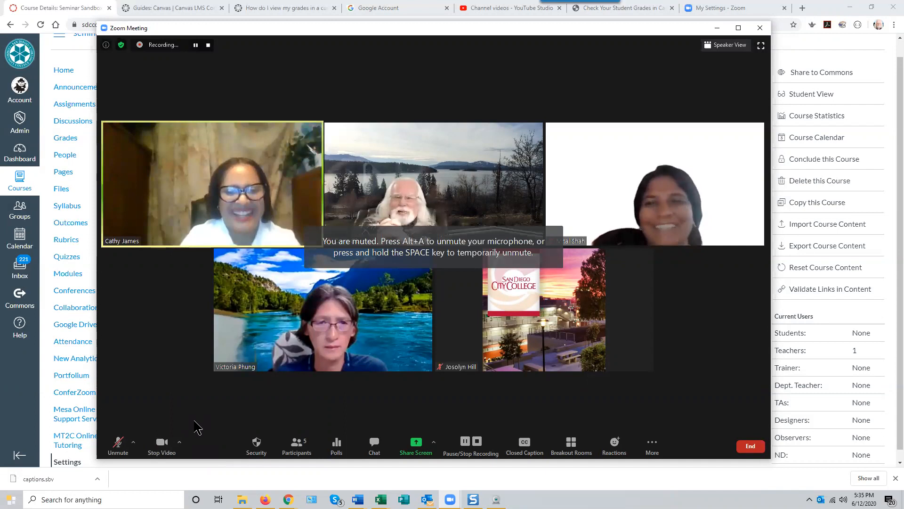
{"action": "left_click", "coordinate": [122, 443]}
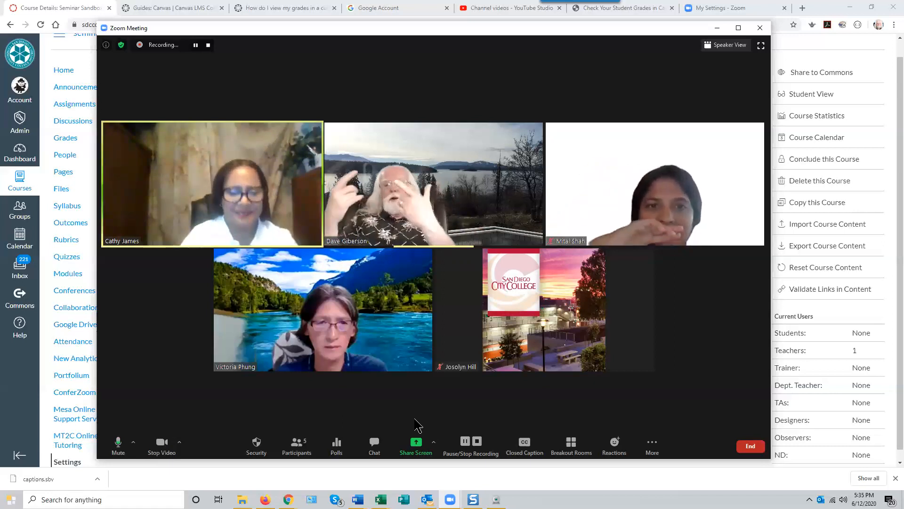
Switch to the Chrome window holding the Canvas Dashboard, view its June 2020 Google Calendar and return to the Zoom meeting
{"action": "mouse_move", "coordinate": [369, 367]}
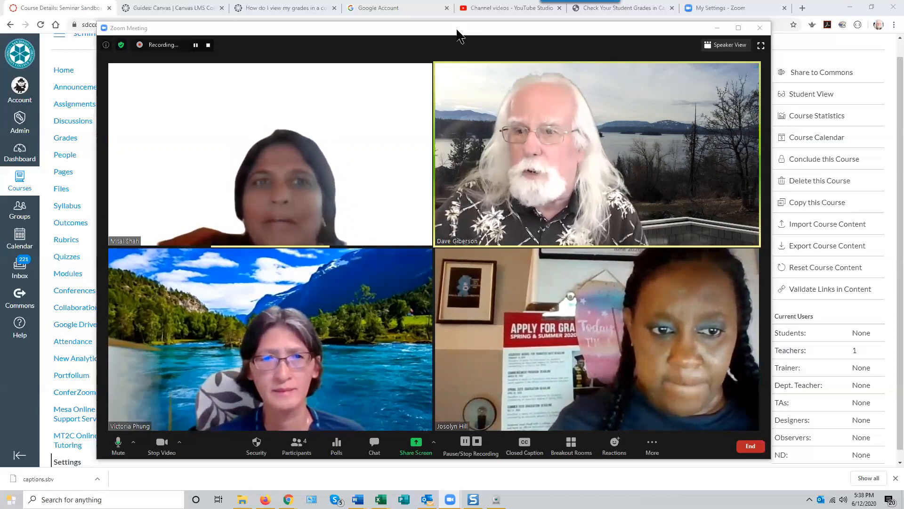
{"action": "left_click", "coordinate": [461, 36]}
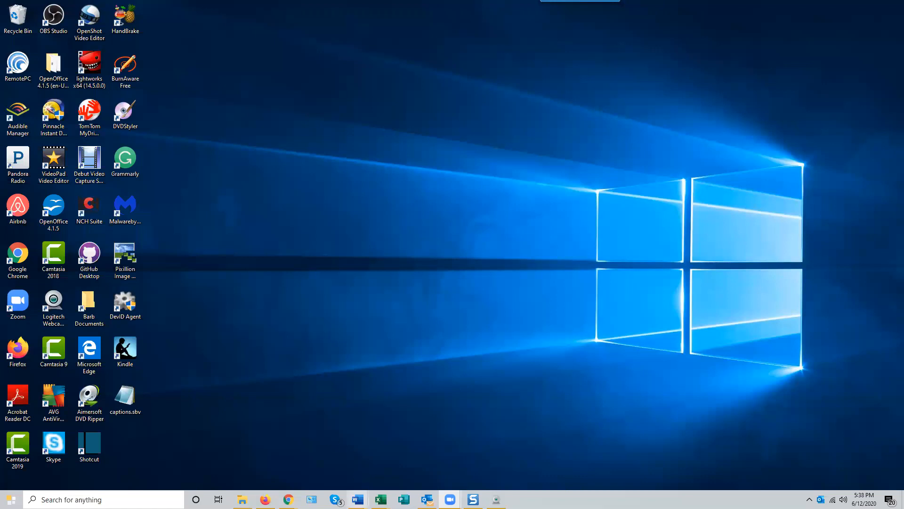
{"action": "mouse_move", "coordinate": [358, 499]}
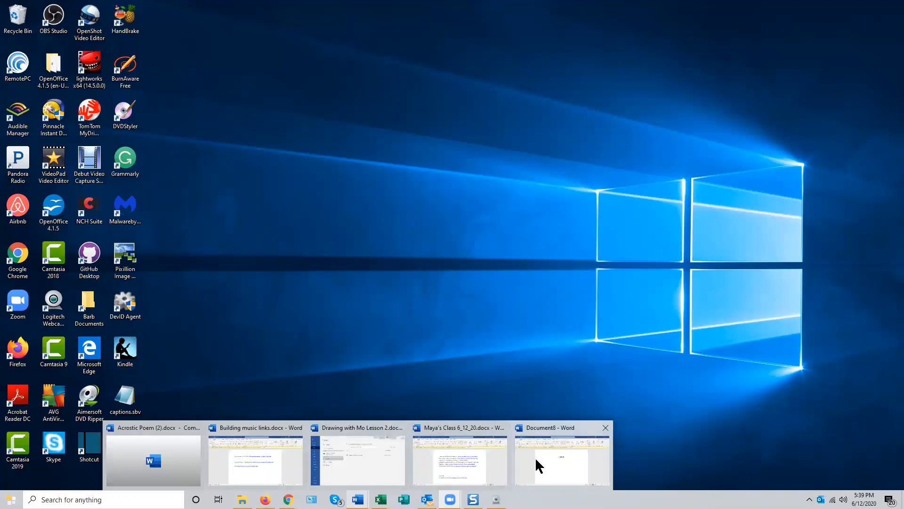
{"action": "mouse_move", "coordinate": [288, 500]}
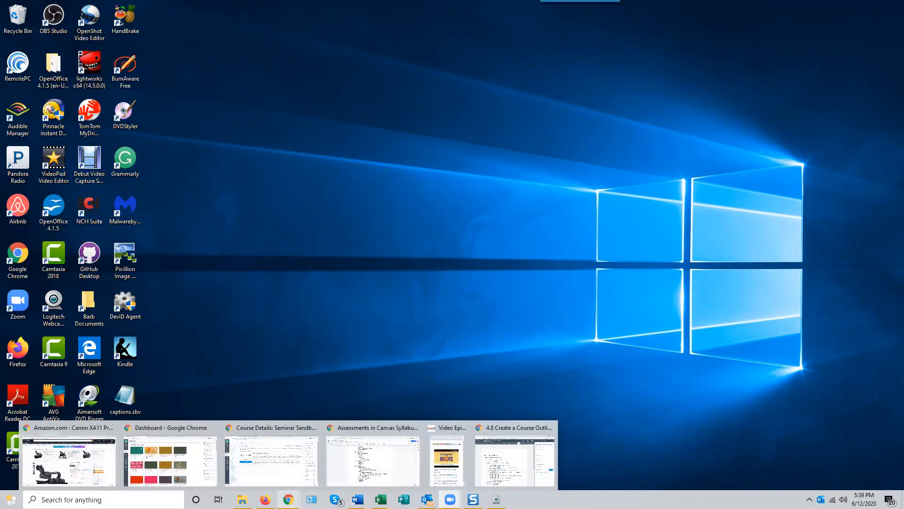
{"action": "mouse_move", "coordinate": [71, 457]}
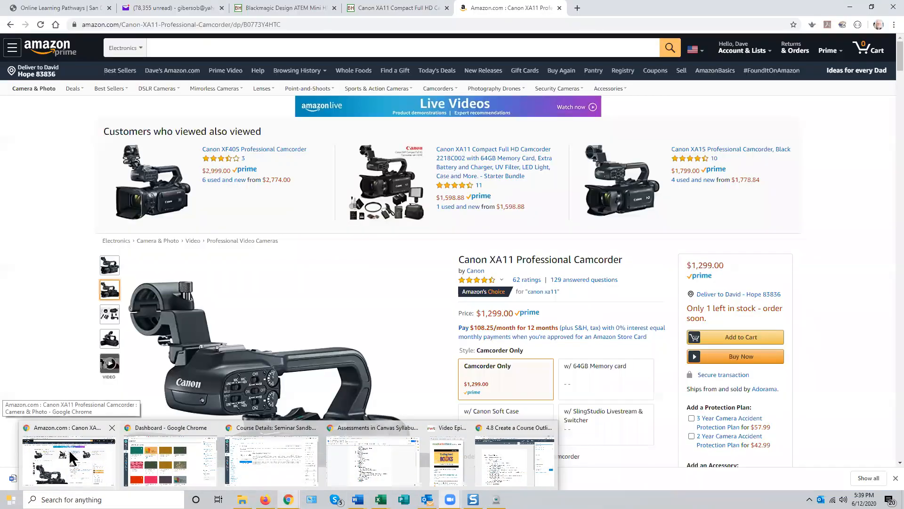
{"action": "mouse_move", "coordinate": [156, 457]}
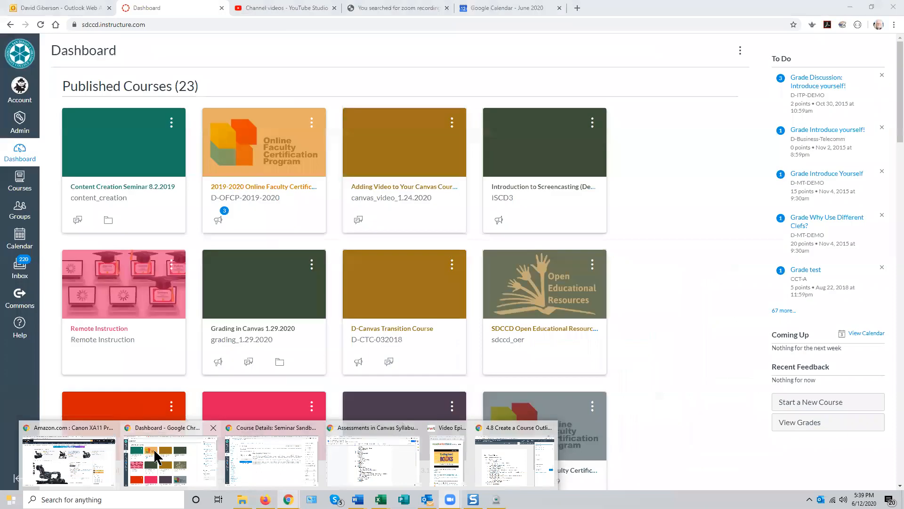
{"action": "left_click", "coordinate": [156, 457]}
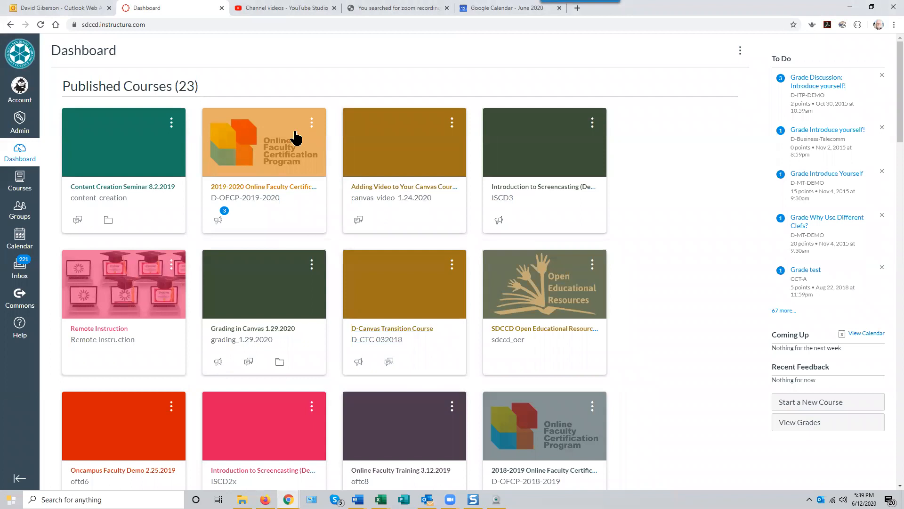
{"action": "left_click", "coordinate": [494, 8]}
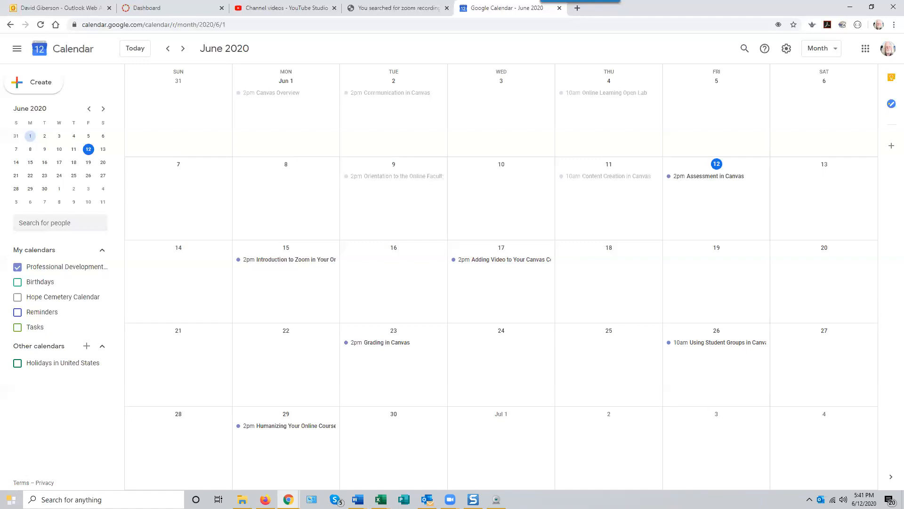
{"action": "key", "text": "alt+Tab"}
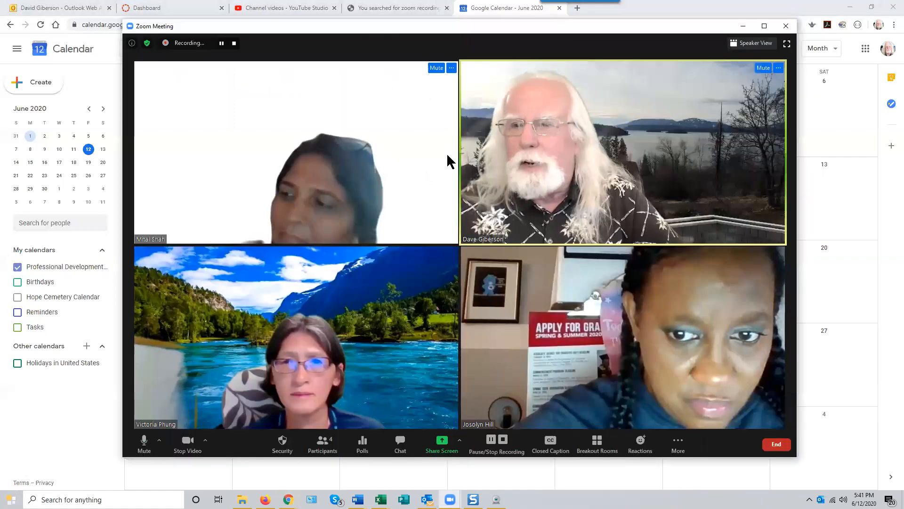